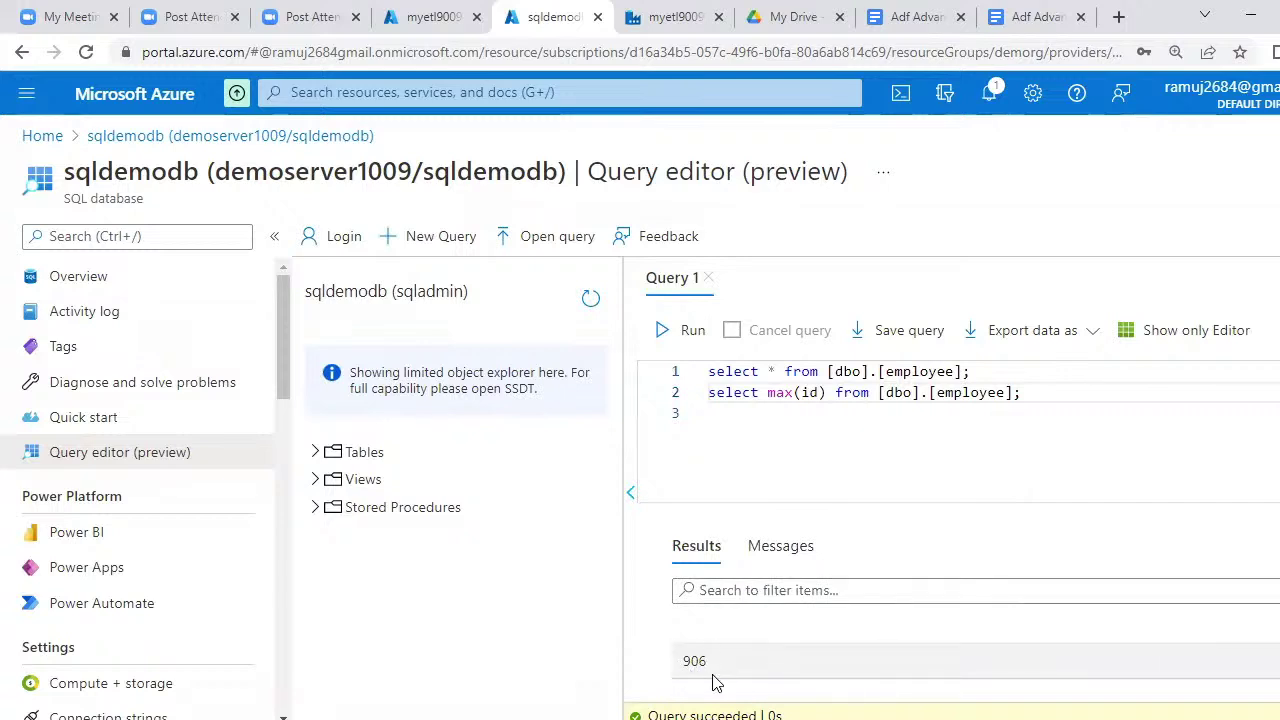
Switch to the unsaved notes in Notepad.
left_click(985, 600)
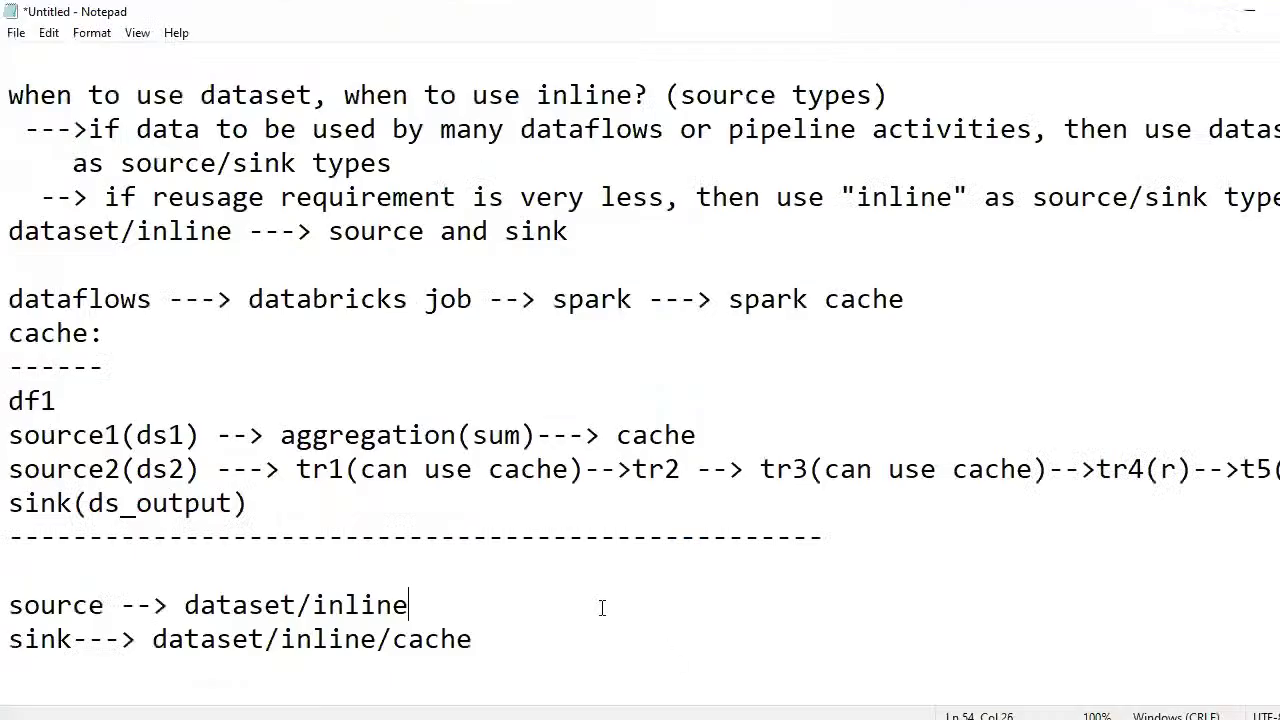
left_click(562, 628)
key("Return")
key("Return")
key("Return")
key("Return")
key("Return")
key("Up")
key("Up")
key("Up")
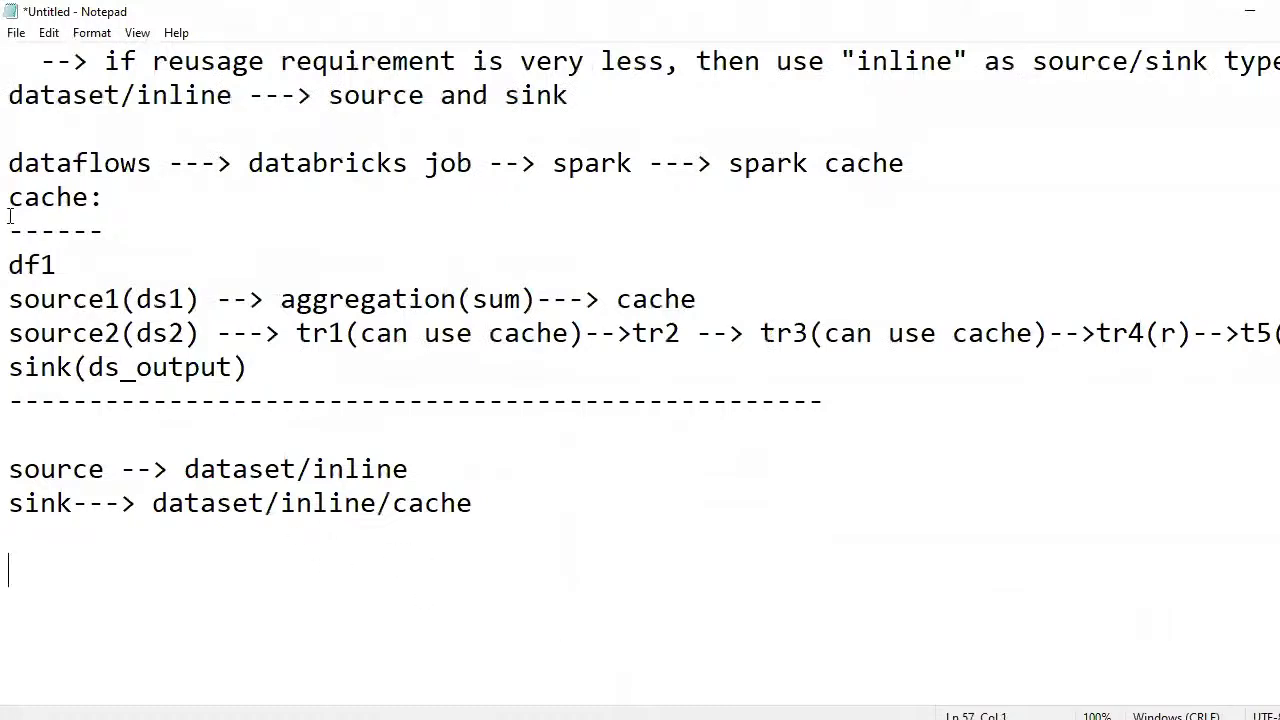
Start a new blank text file, discarding the unsaved notes.
left_click(16, 33)
left_click(42, 55)
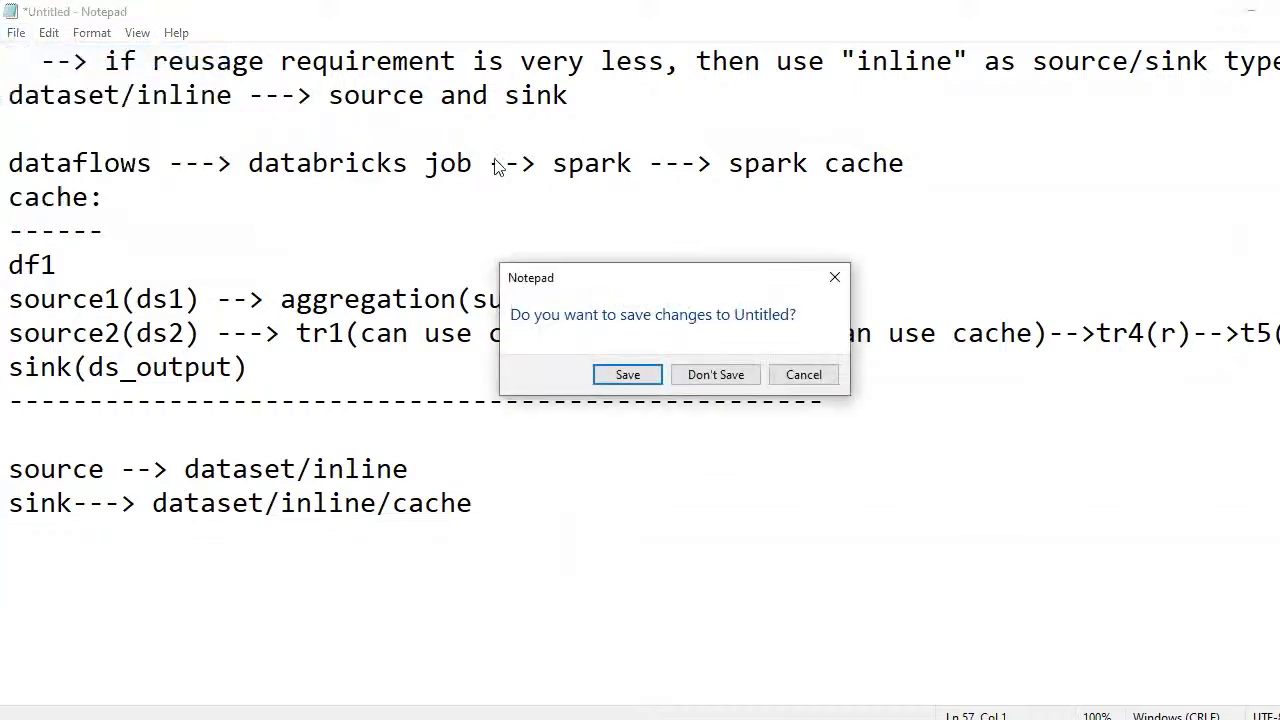
left_click(714, 378)
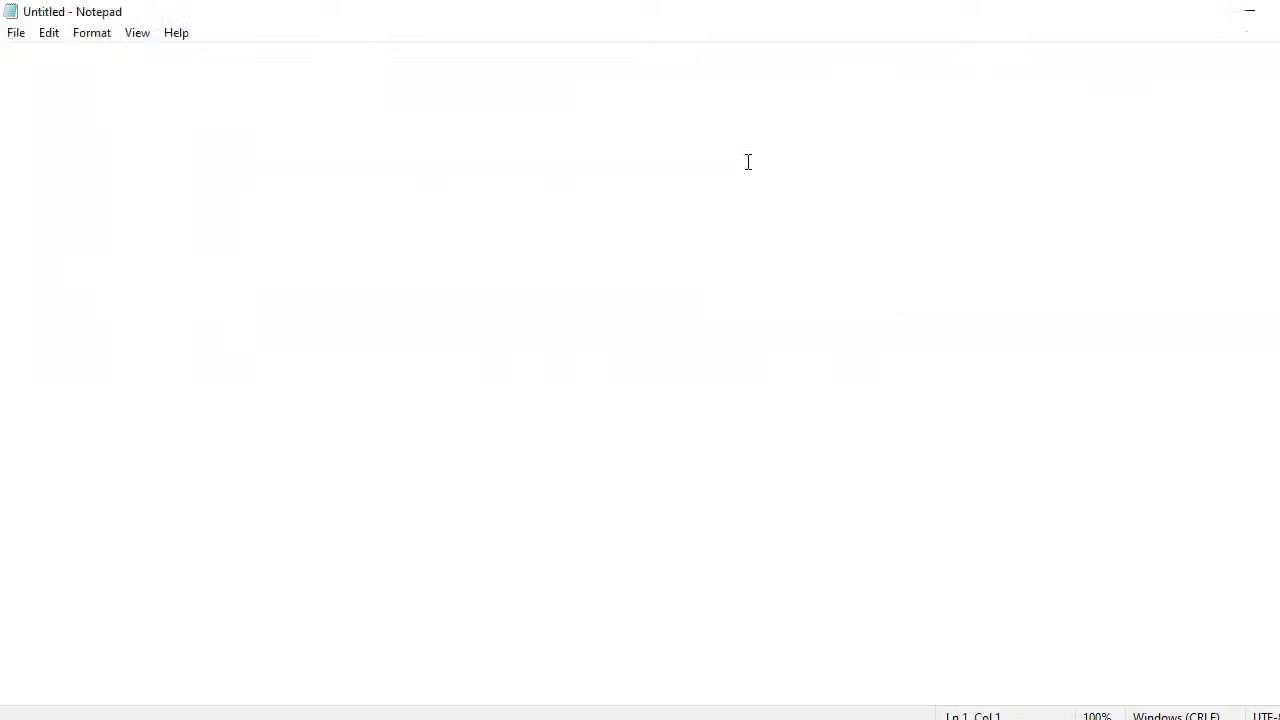
Begin a comma-separated record with the first employee's name and the salary 70000, ending in a comma.
left_click(86, 77)
type("Venka")
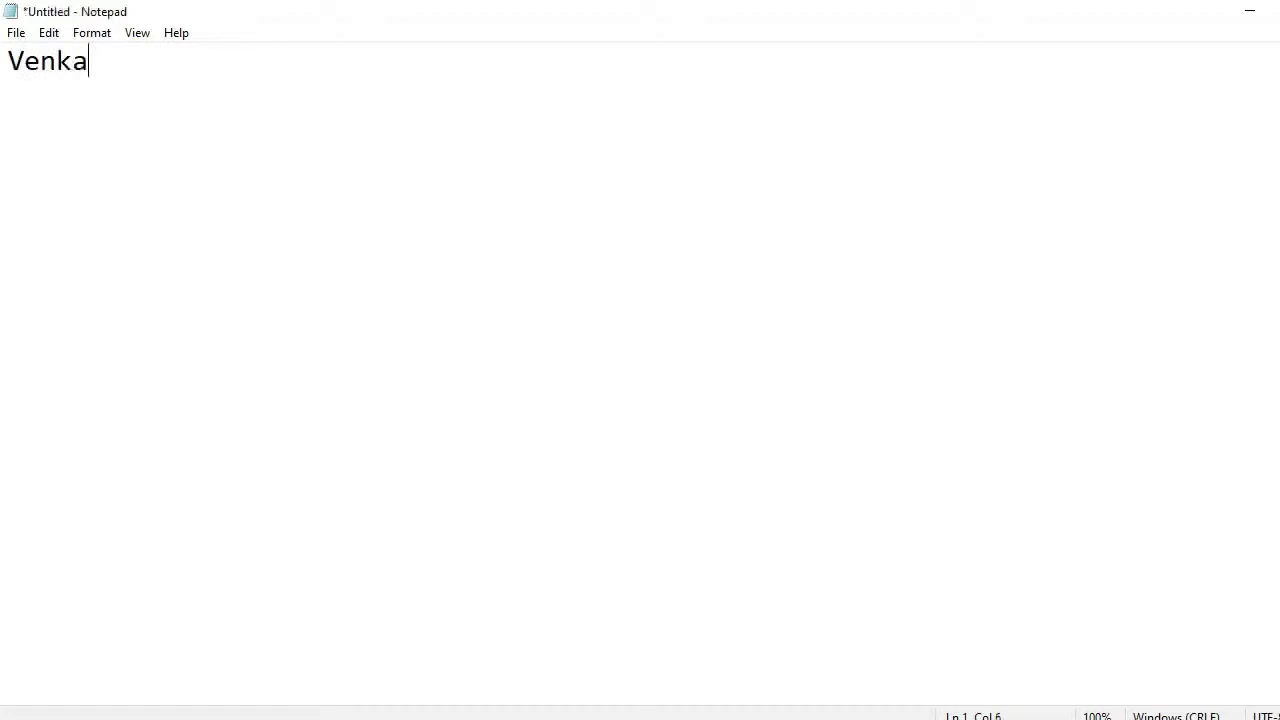
type("t,70000,")
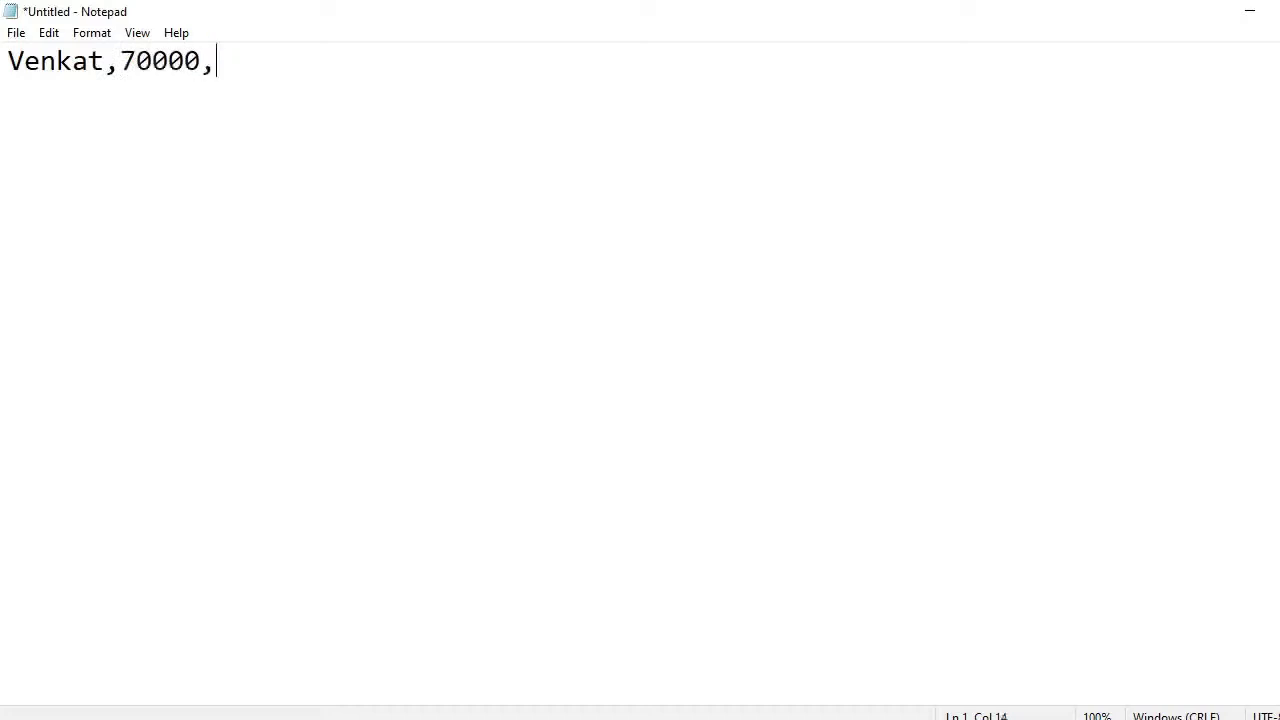
Insert the header row name,sal,gend,dno above the first employee record.
key("Left")
key("Left")
key("Left")
key("Left")
key("Left")
key("Left")
key("Left")
key("Left")
key("Left")
key("Left")
key("Left")
key("Left")
key("Left")
key("Return")
key("Up")
type("name")
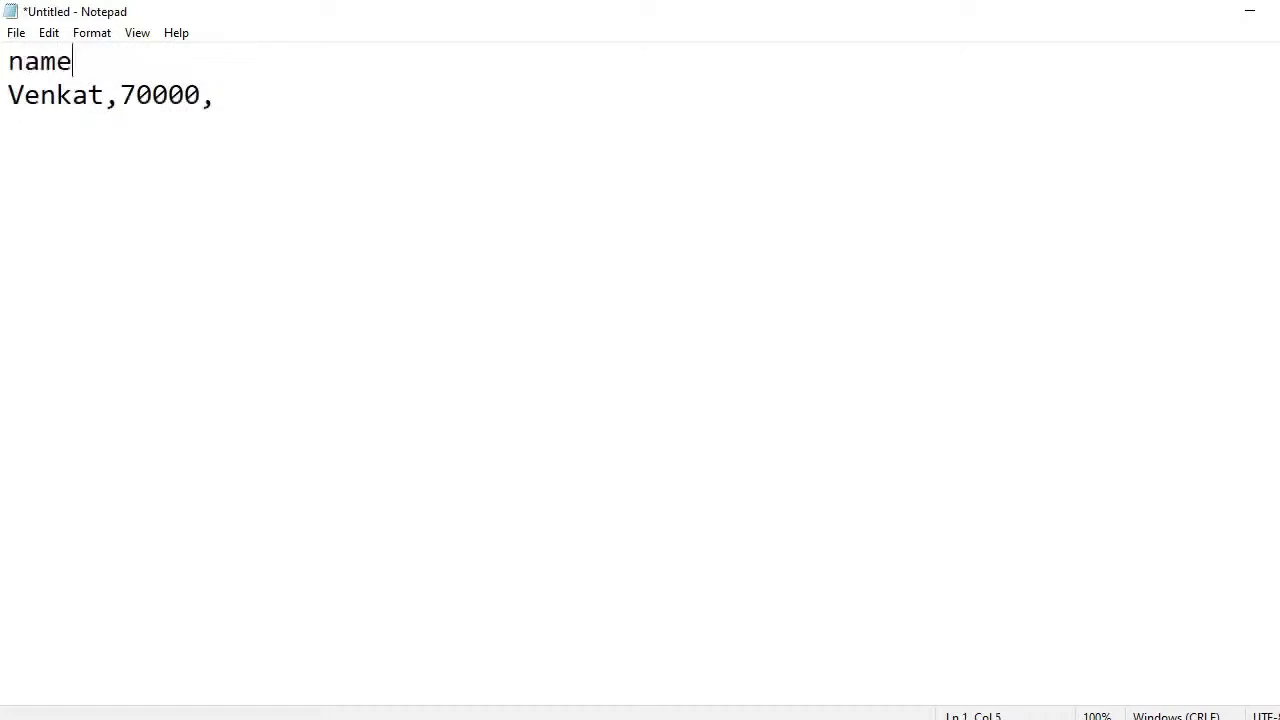
type(",sal,")
key("BackSpace")
type("gend,dno")
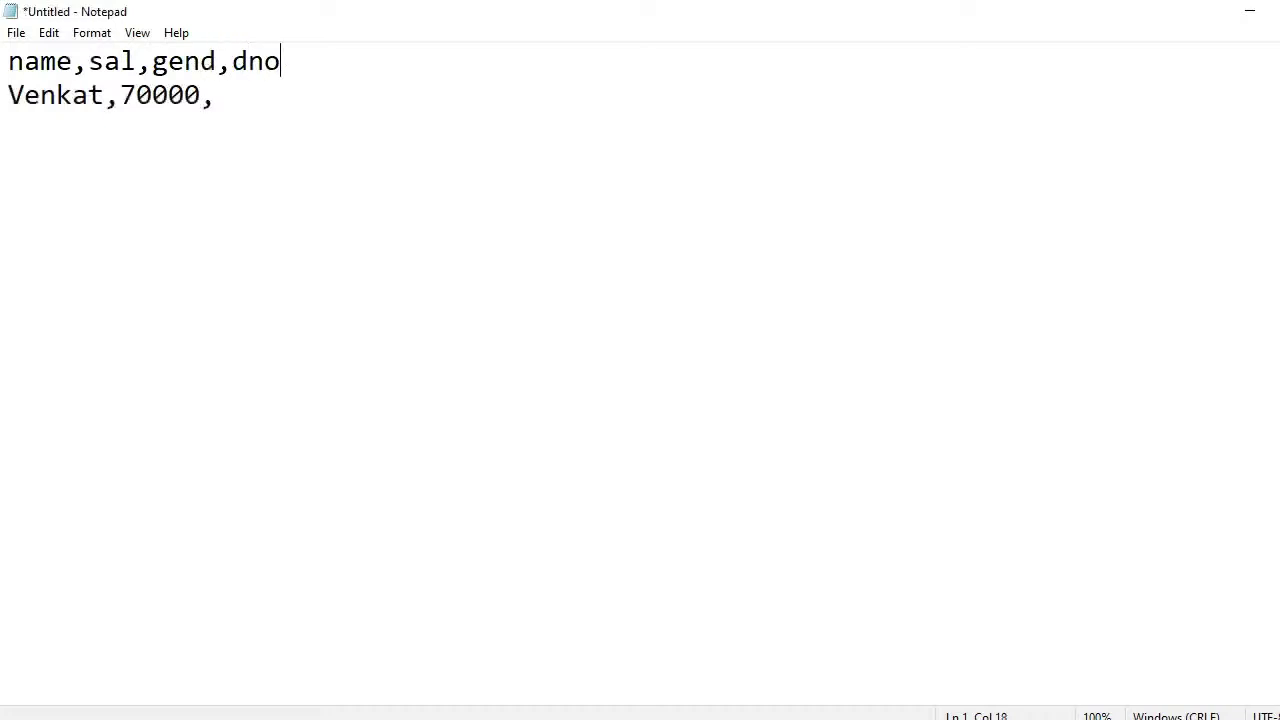
Complete the first record with m,11 and add a second record with the employee's name followed by 98000,m,12.
key("Down")
type("m,11")
key("Return")
type("sa")
key("BackSpace")
type("ri")
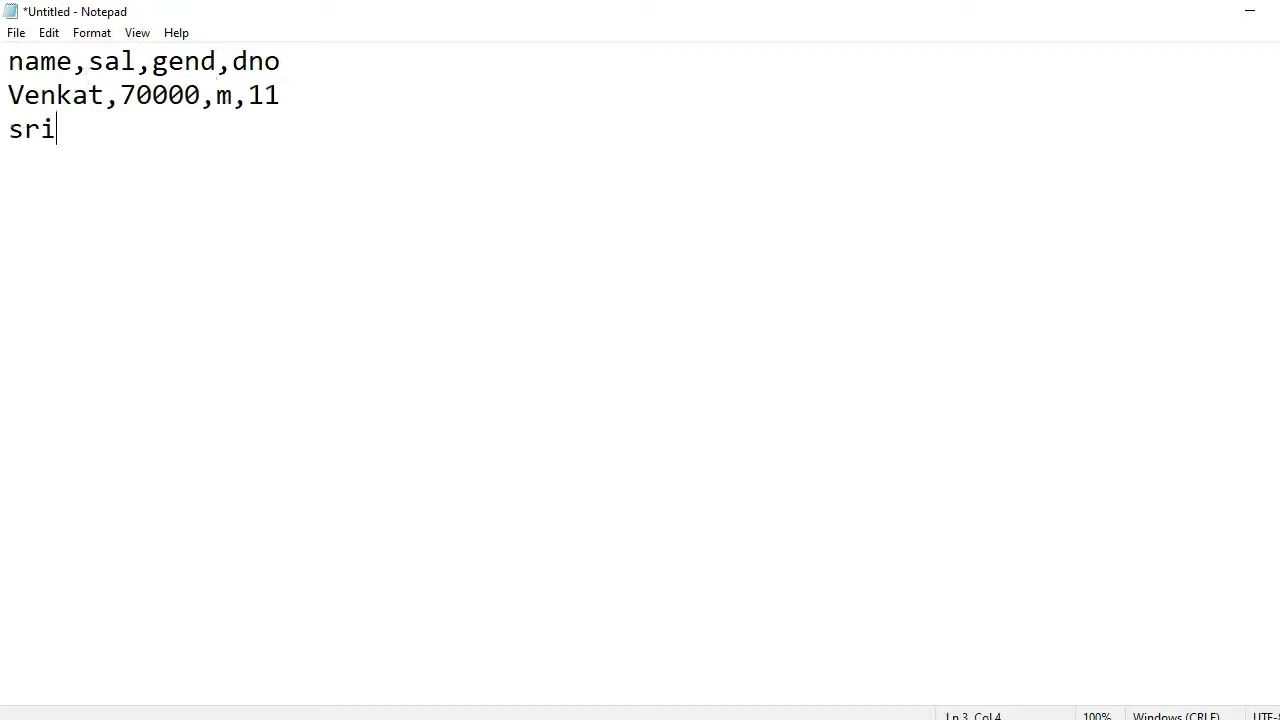
type("Hari,98000,m,12")
Add a third and a fourth employee record, each a name followed by 89000,m,11 and 99000,m,12 respectively.
key("Return")
type("ja")
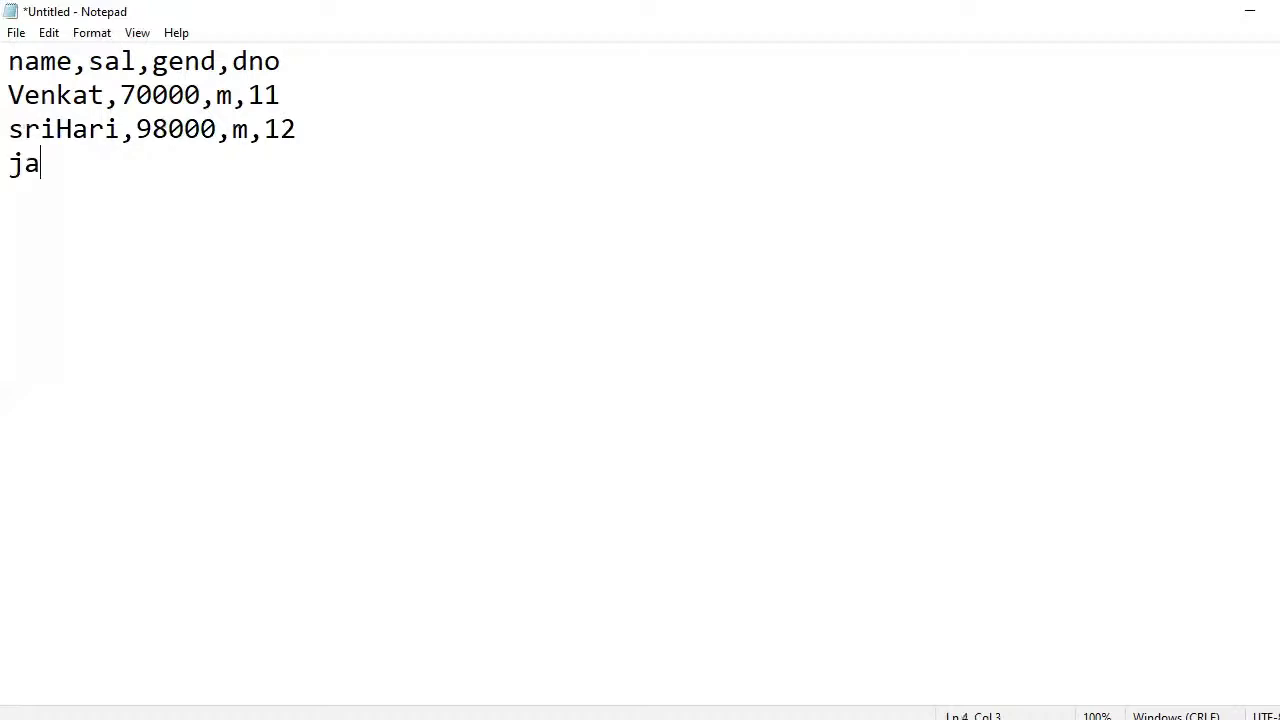
type("ypal,89")
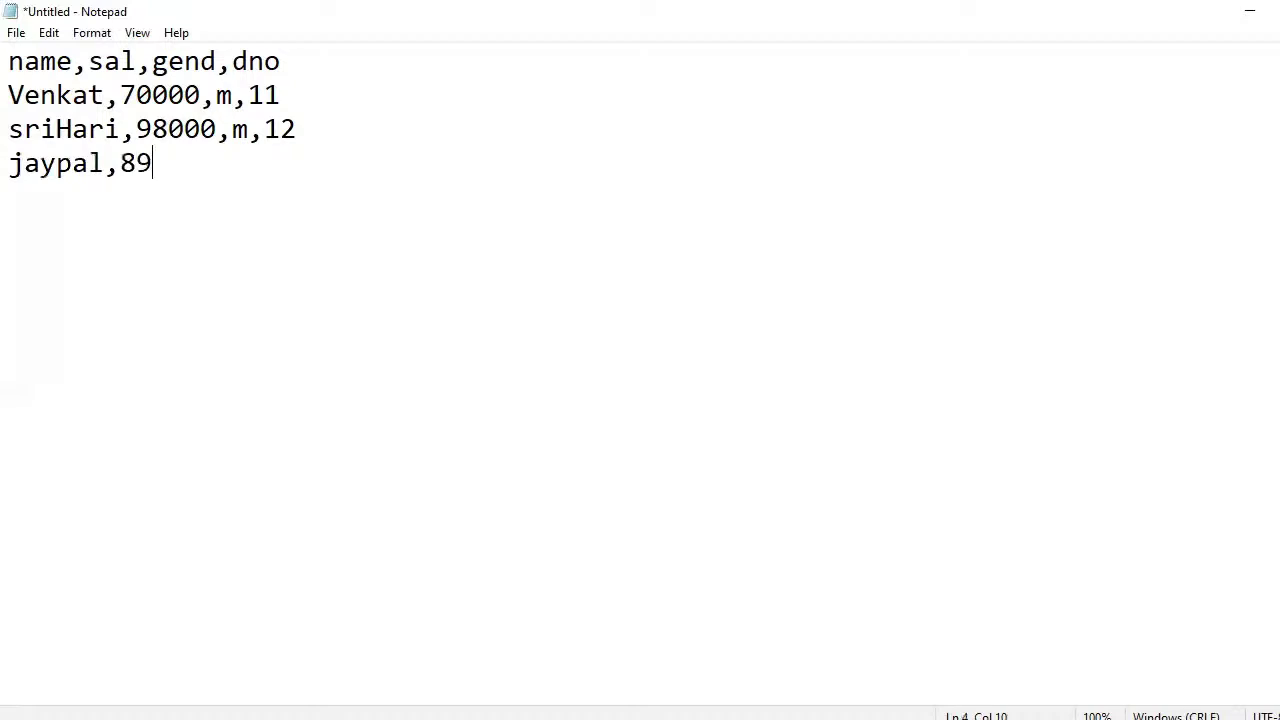
type("000,m")
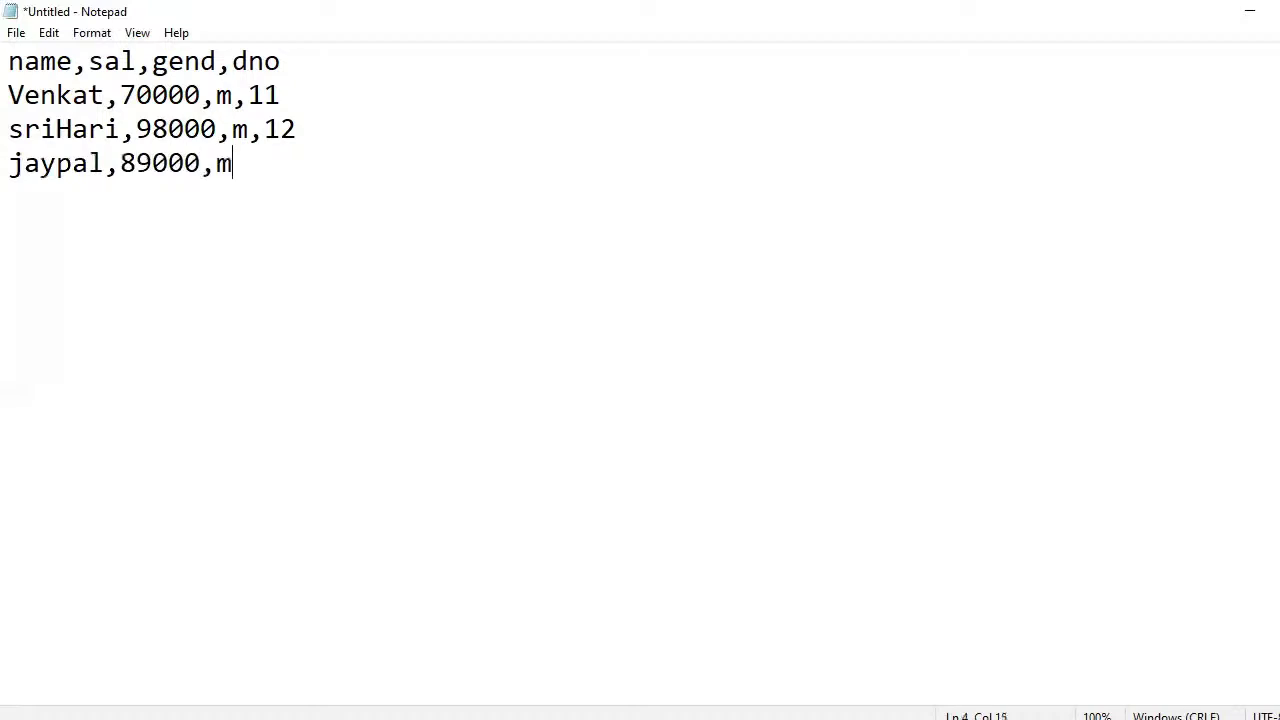
type(",11")
key("Return")
type("laks")
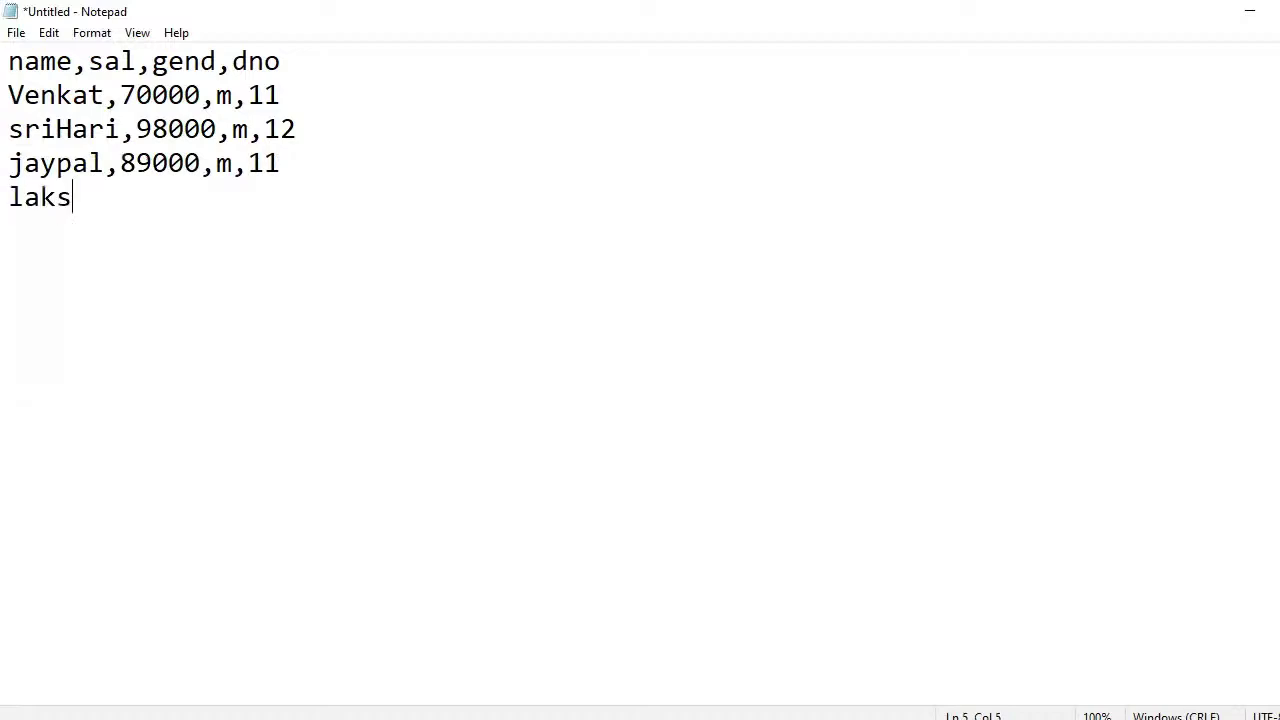
type("hman,99000,m,12")
Add a fifth and a sixth employee record, each a name followed by 100000,m,13 and 200000,m,12 respectively.
key("Return")
type("sathish,")
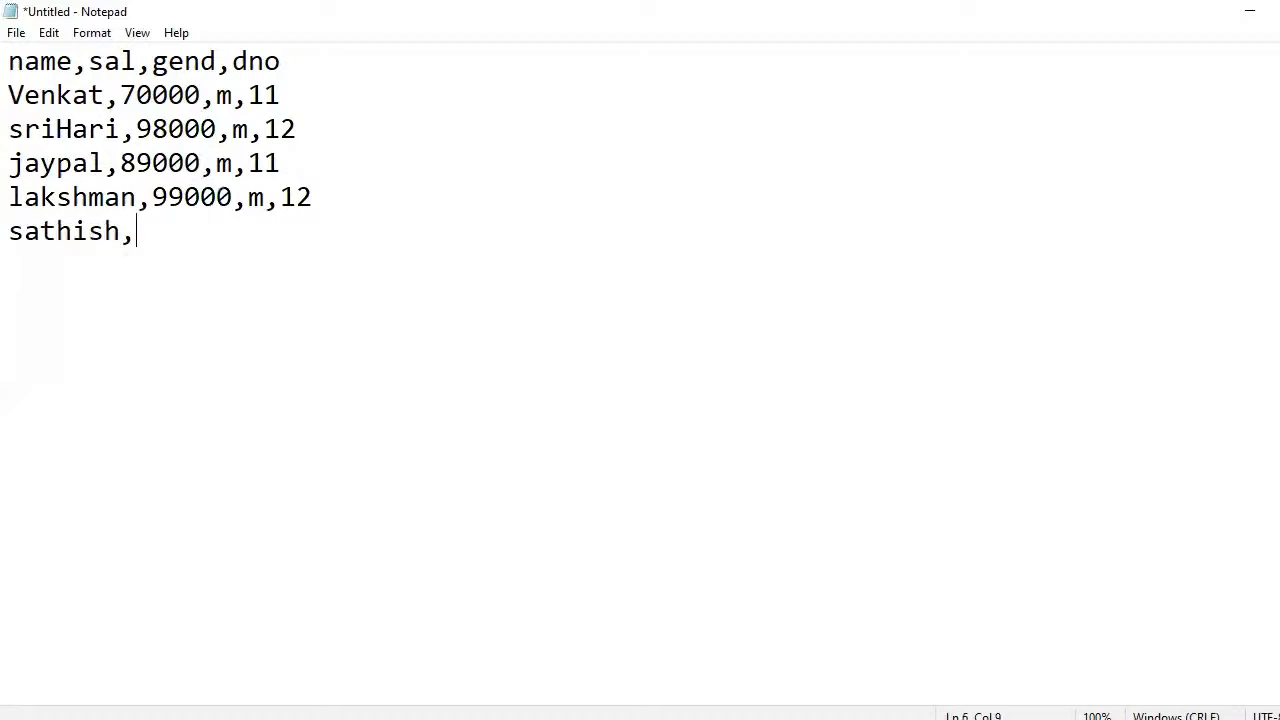
type("10000")
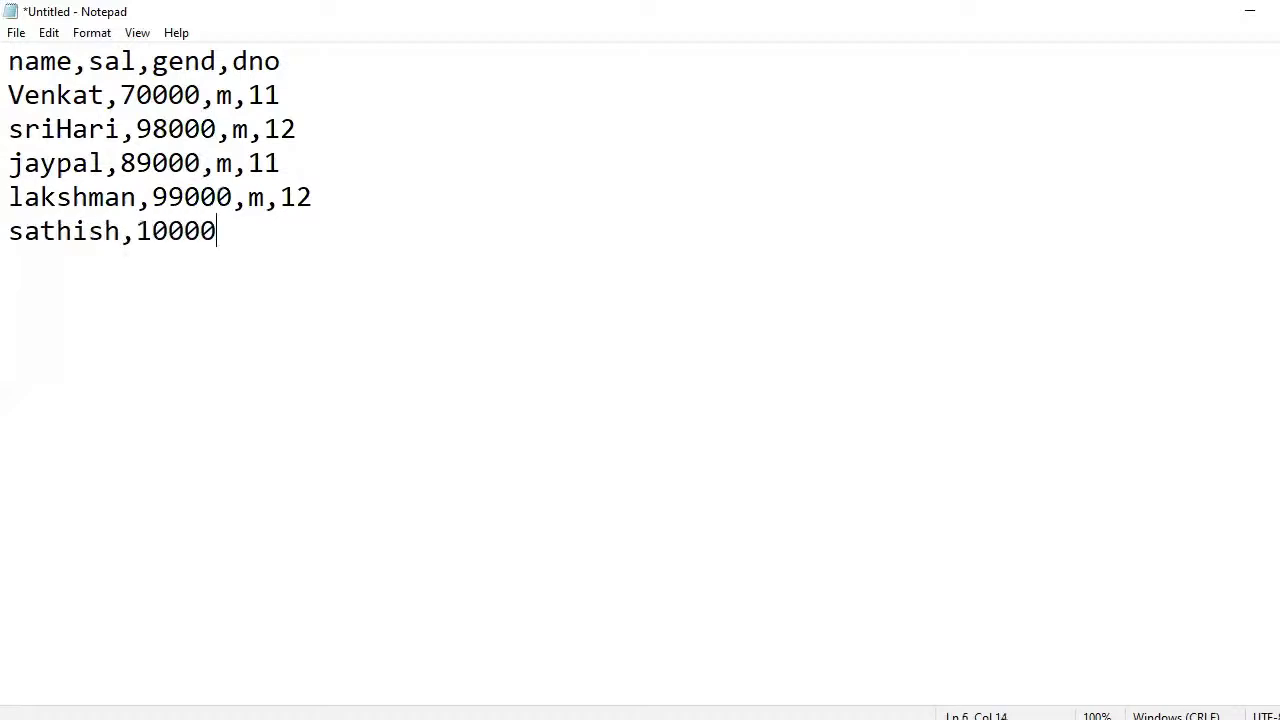
type("0,m,13")
key("Return")
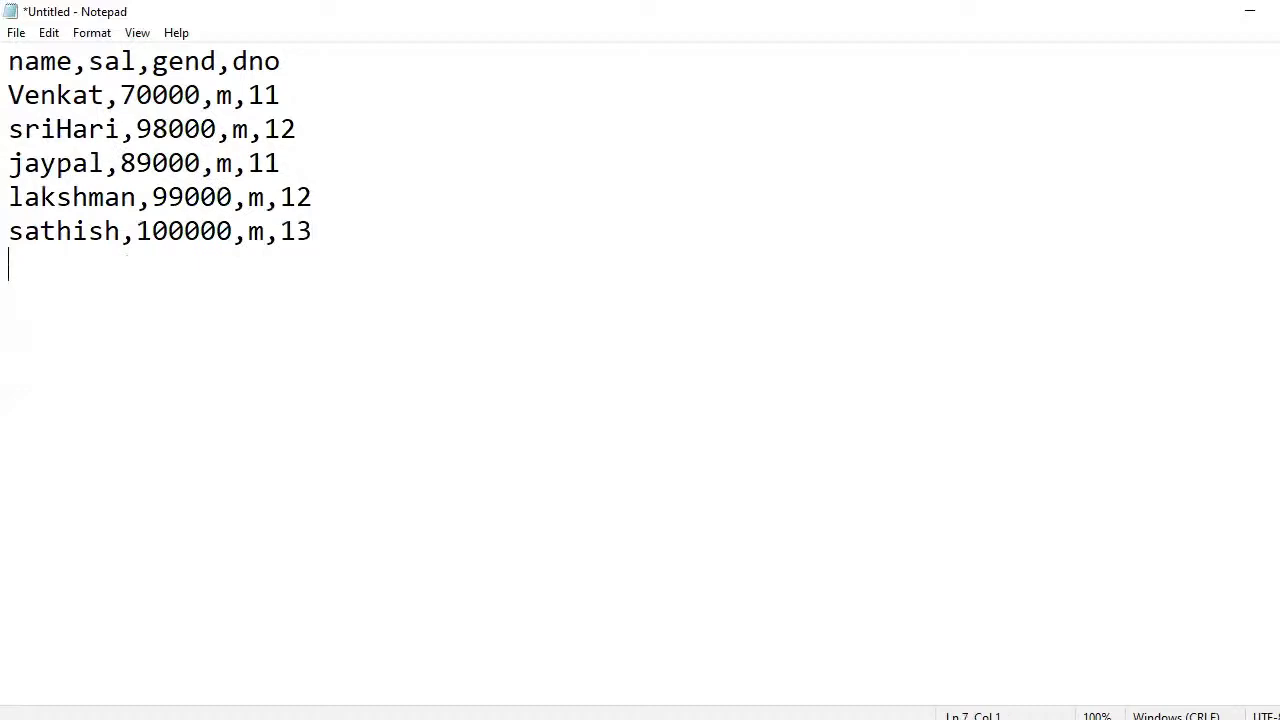
type("nagraj,20")
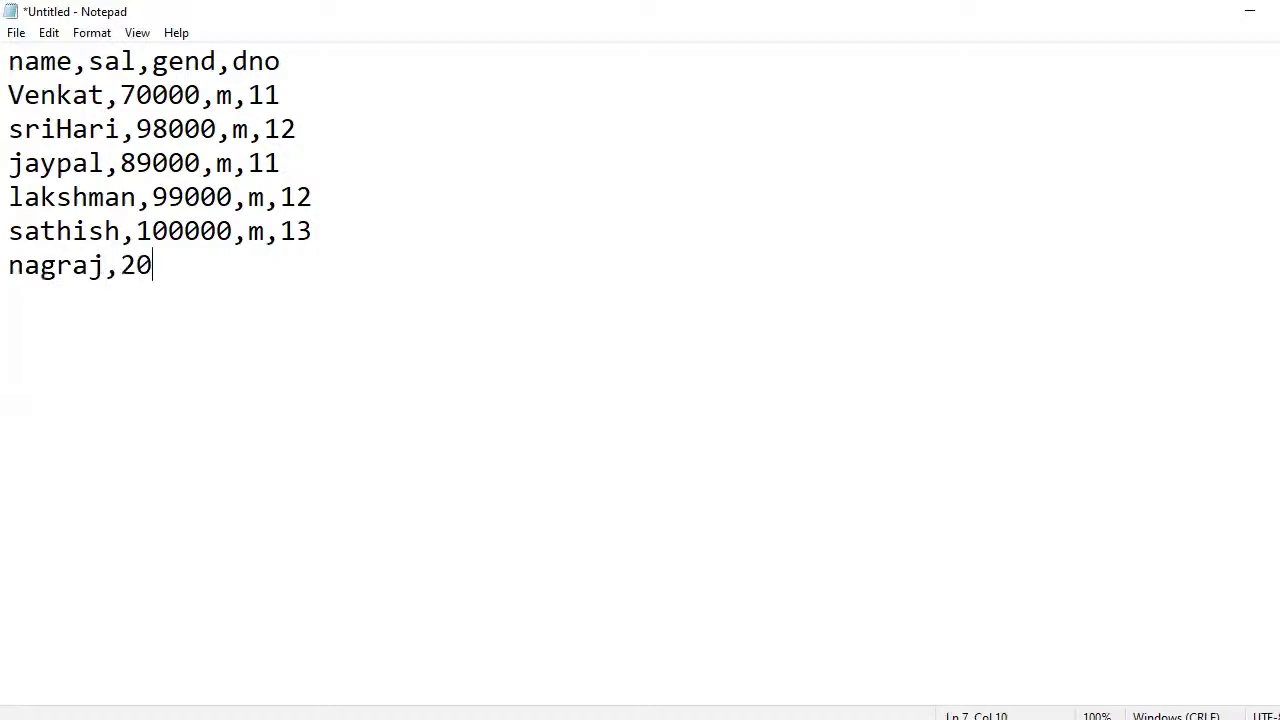
type("0000,m,12")
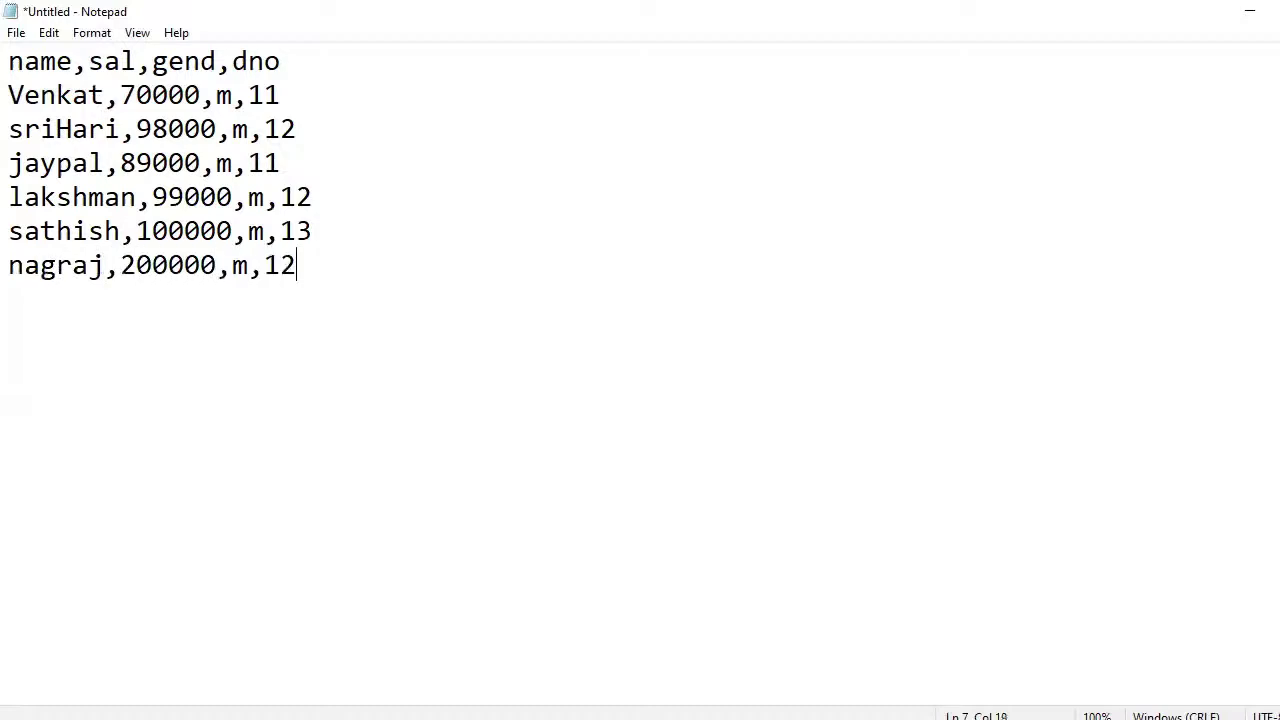
Add a seventh record with the employee's name followed by 300000,m,11.
key("Return")
type("adesh, 300000")
key("BackSpace")
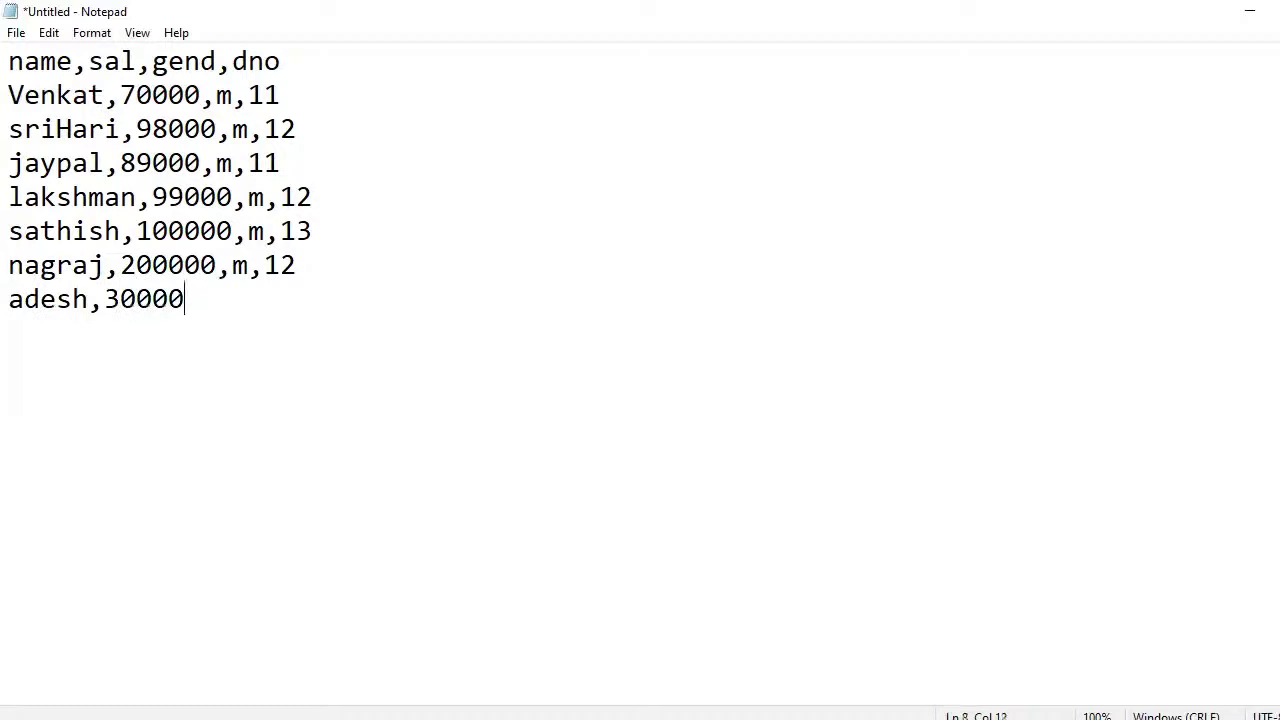
type("0,m,m11")
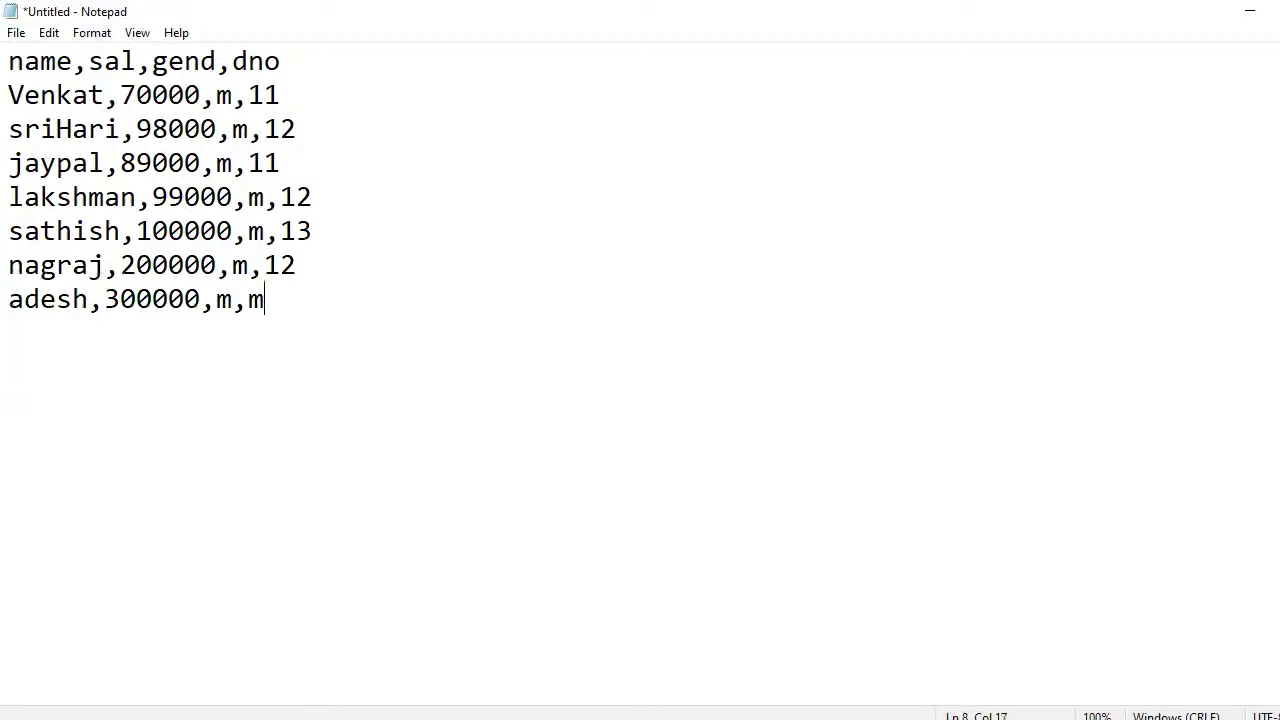
key("BackSpace")
key("BackSpace")
key("BackSpace")
type("11")
Add an eighth record with the employee's name followed by 200000,f,12.
key("Return")
type("sirisha,")
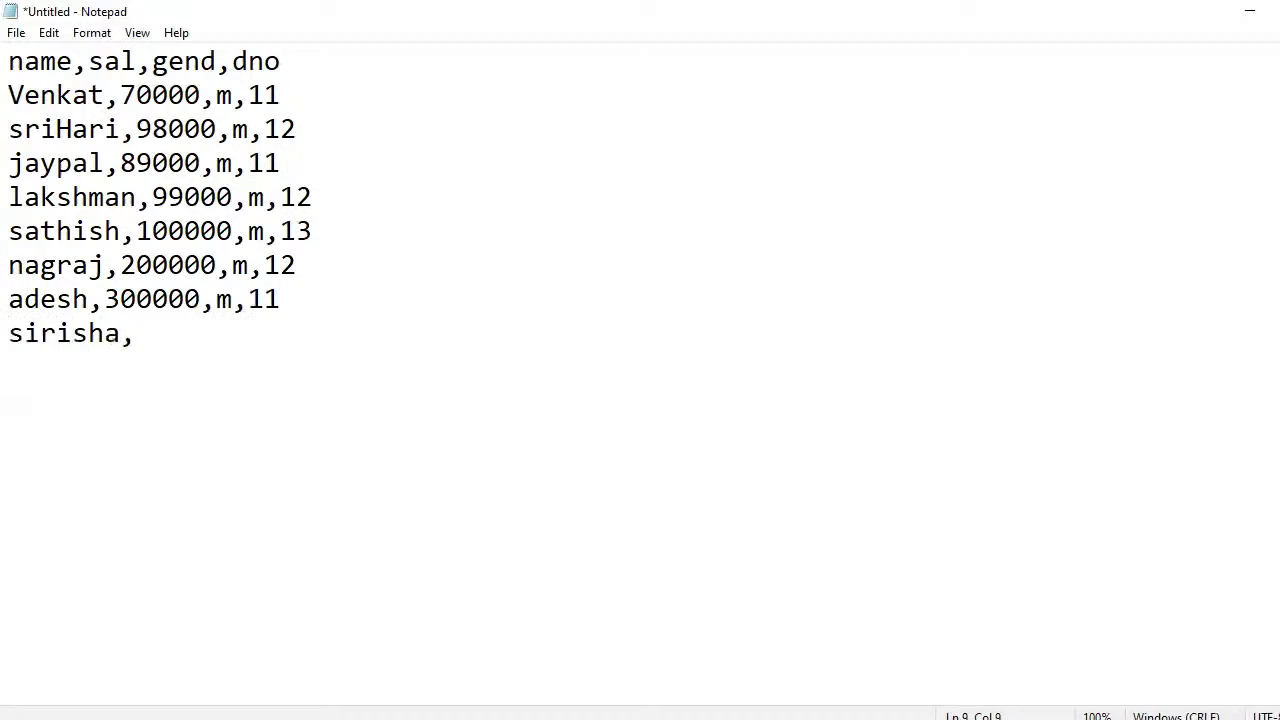
type("20000,f")
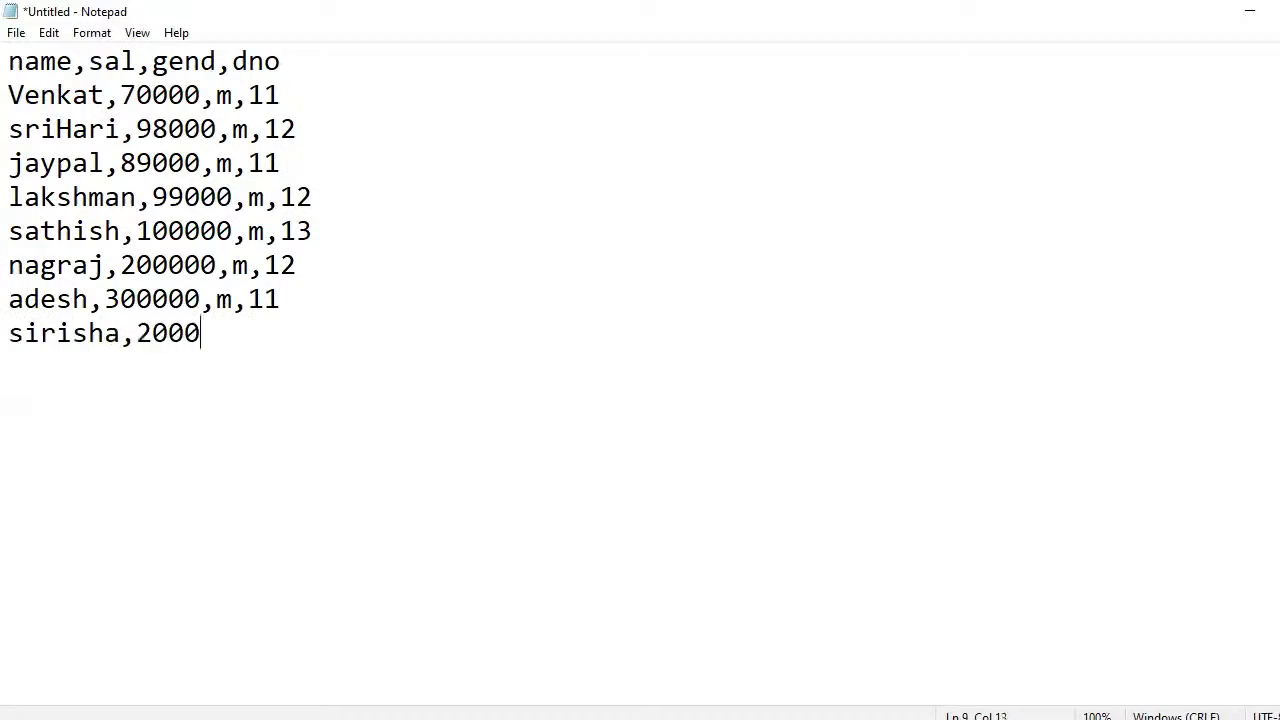
key("BackSpace")
key("BackSpace")
key("BackSpace")
type("0f")
key("BackSpace")
type("0,f,12")
Add a ninth record with the employee's name followed by 300000,f,11.
key("Return")
type("sakh")
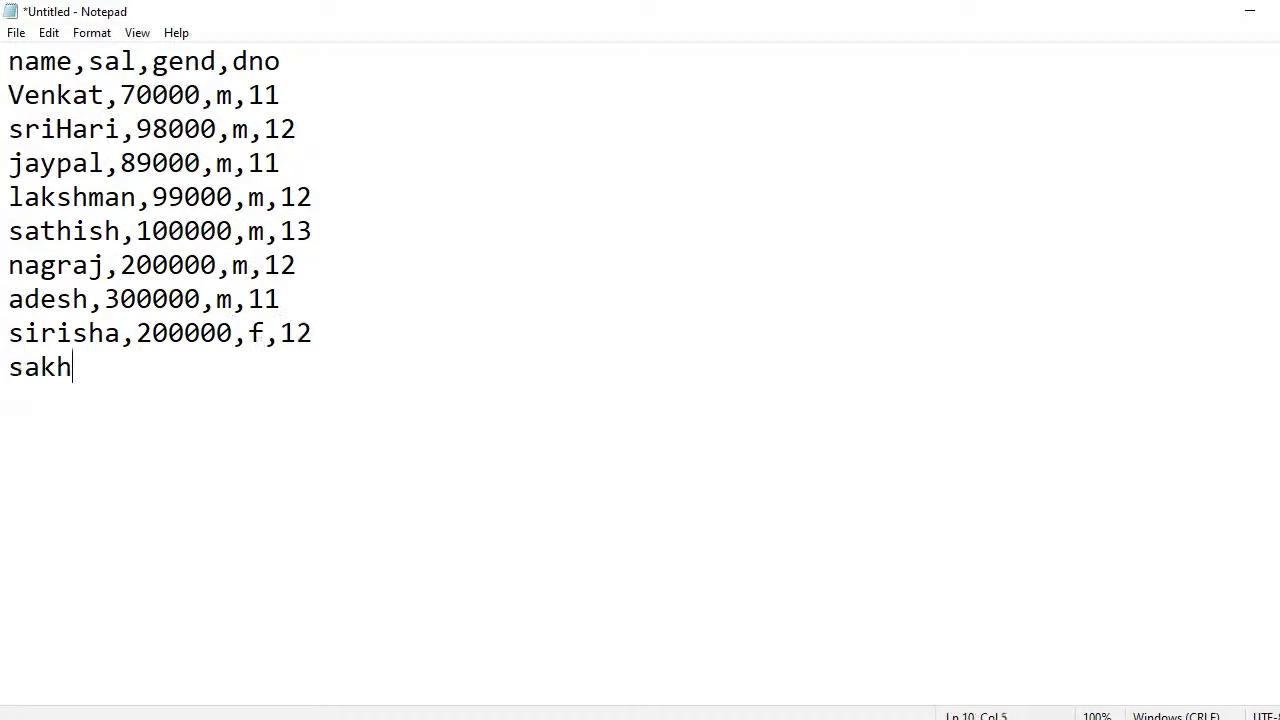
key("BackSpace")
type("shi,300000")
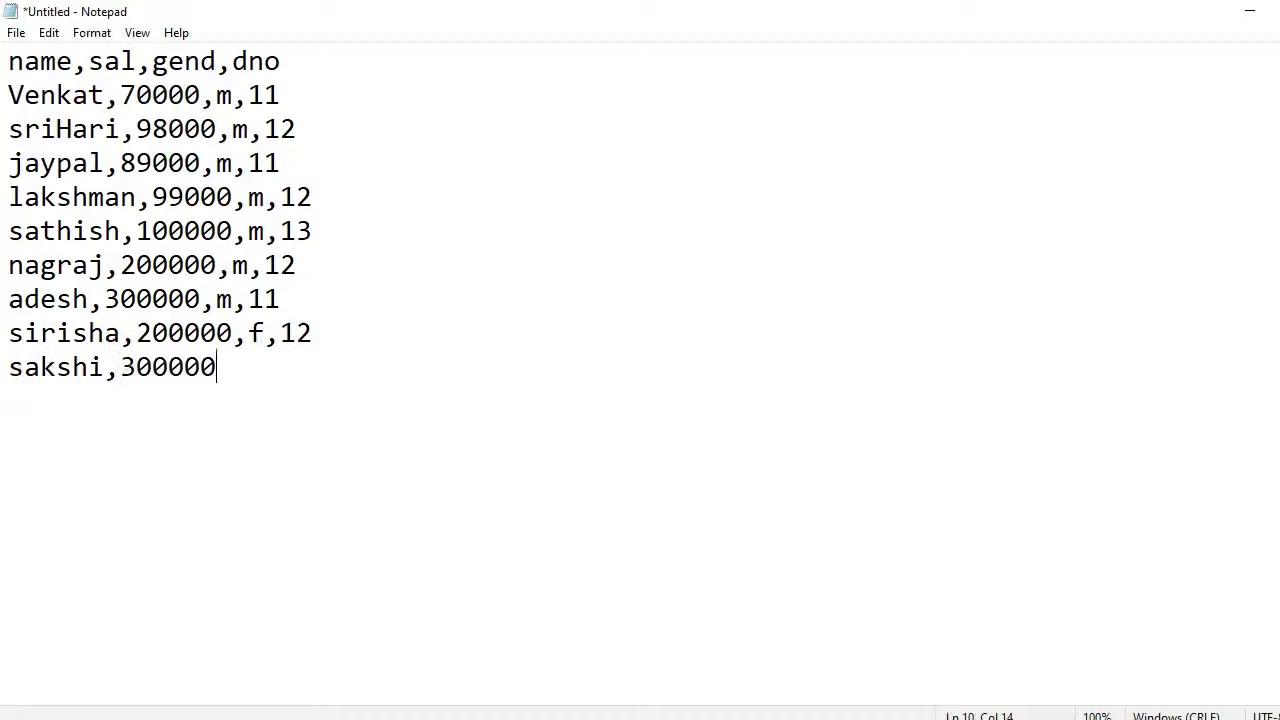
key("BackSpace")
type("0,f,11")
Save the employee records as a text file named newdata in the bharat folder on the Desktop.
key("ctrl+s")
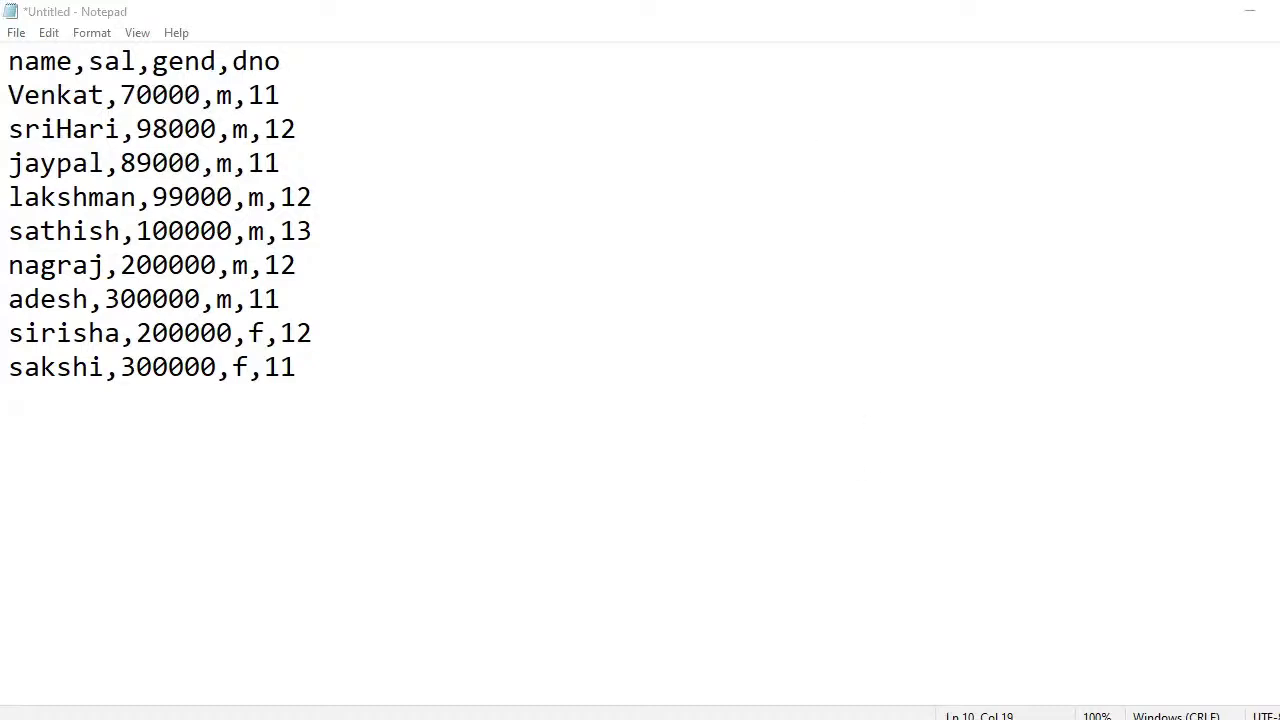
key("alt+Tab")
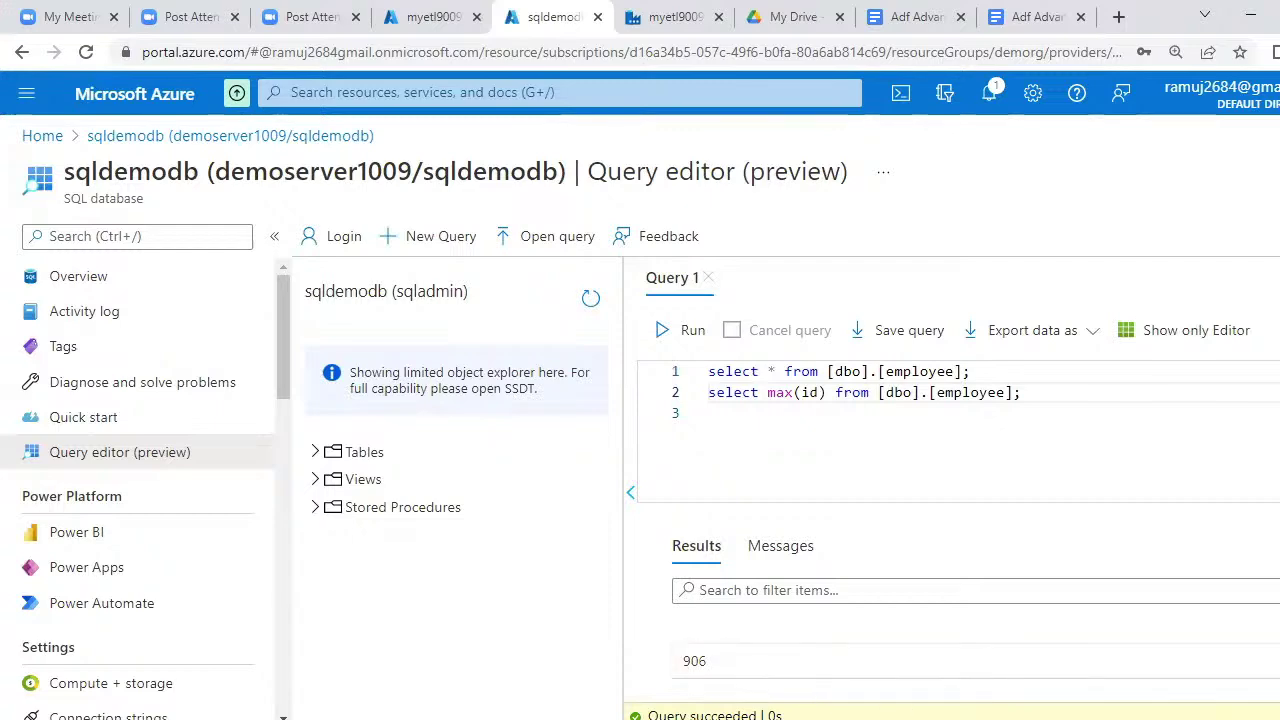
key("alt+Tab")
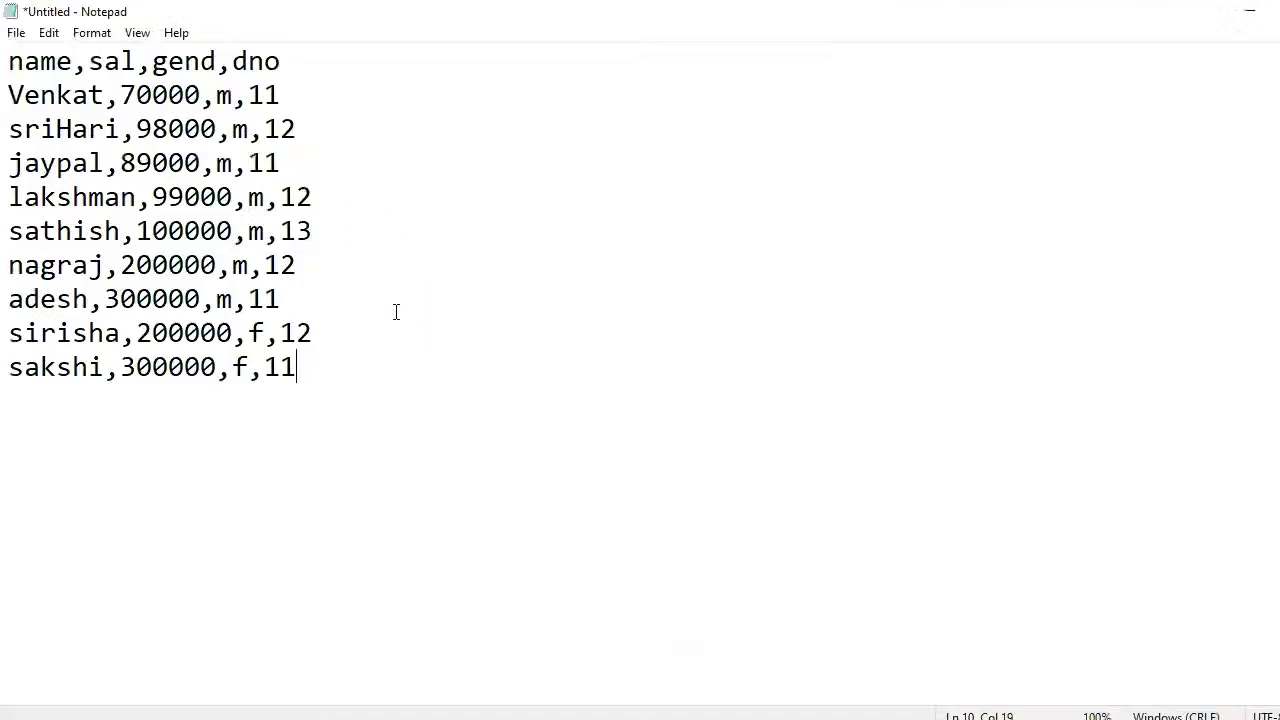
left_click(394, 328)
key("ctrl+s")
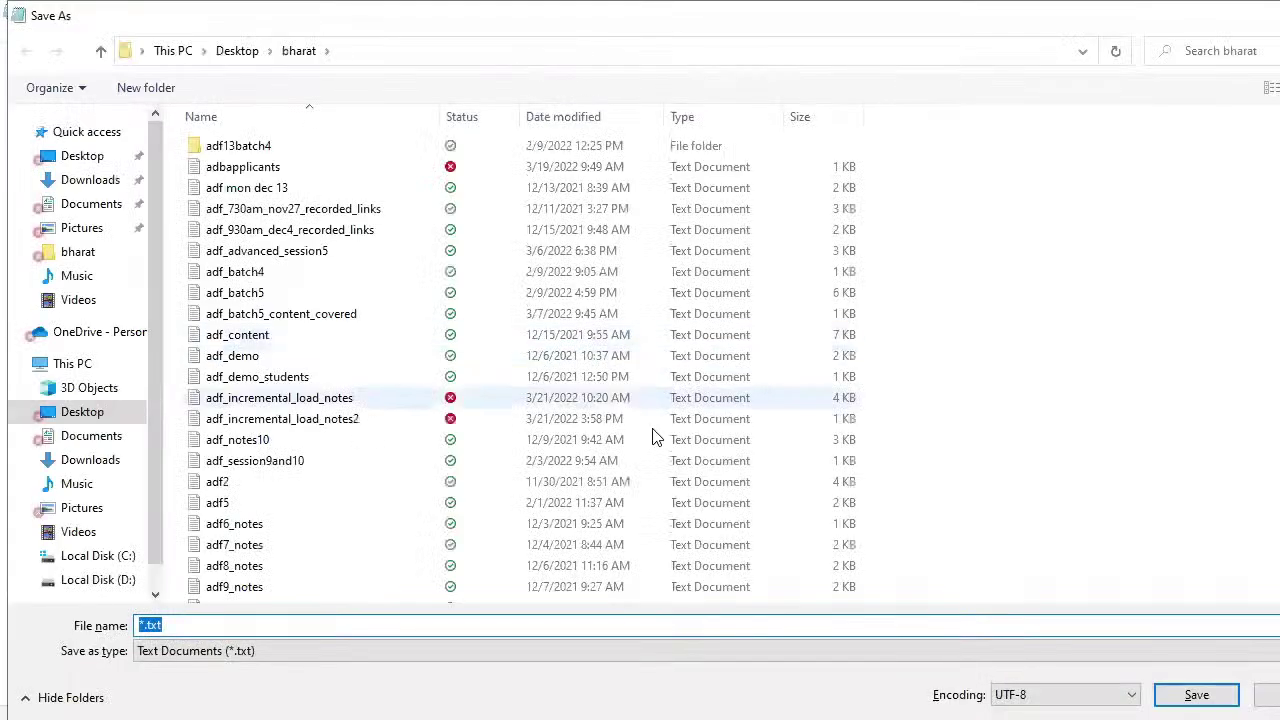
type("newdata")
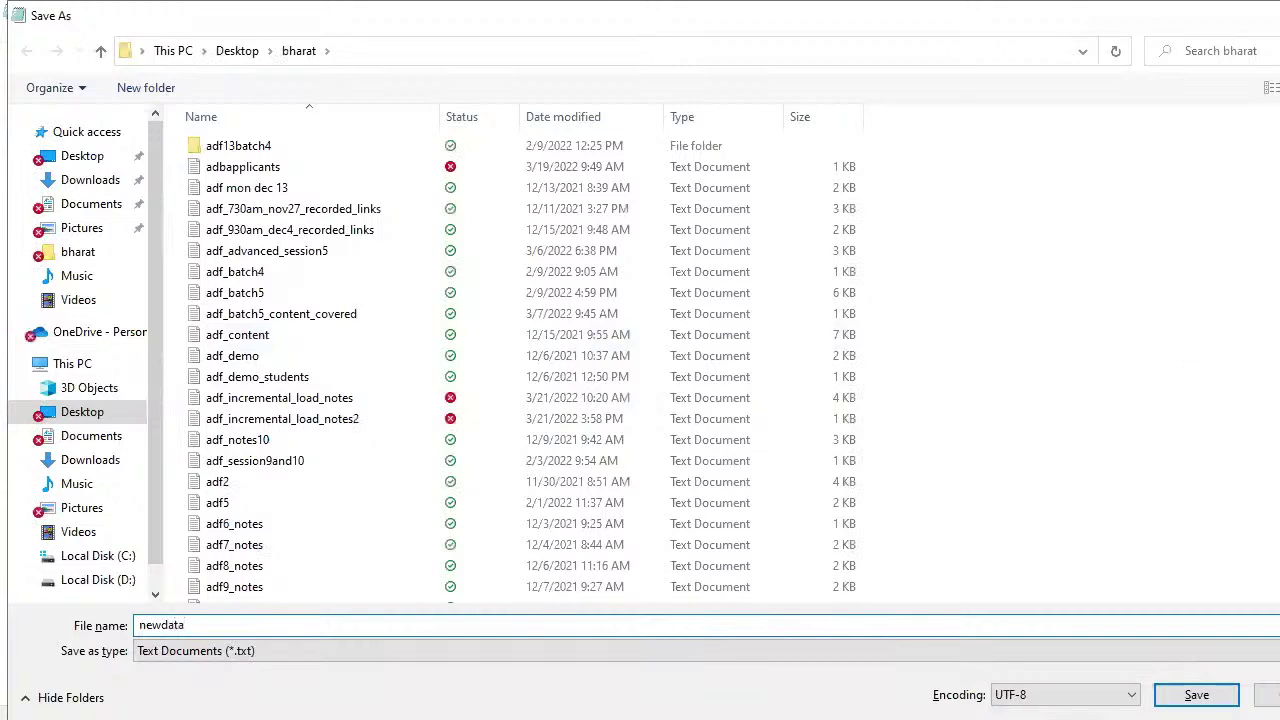
left_click(1212, 690)
Switch to the Azure portal in the browser and open the mydata container of the mybulkstorage storage account.
left_click(765, 718)
left_click(415, 17)
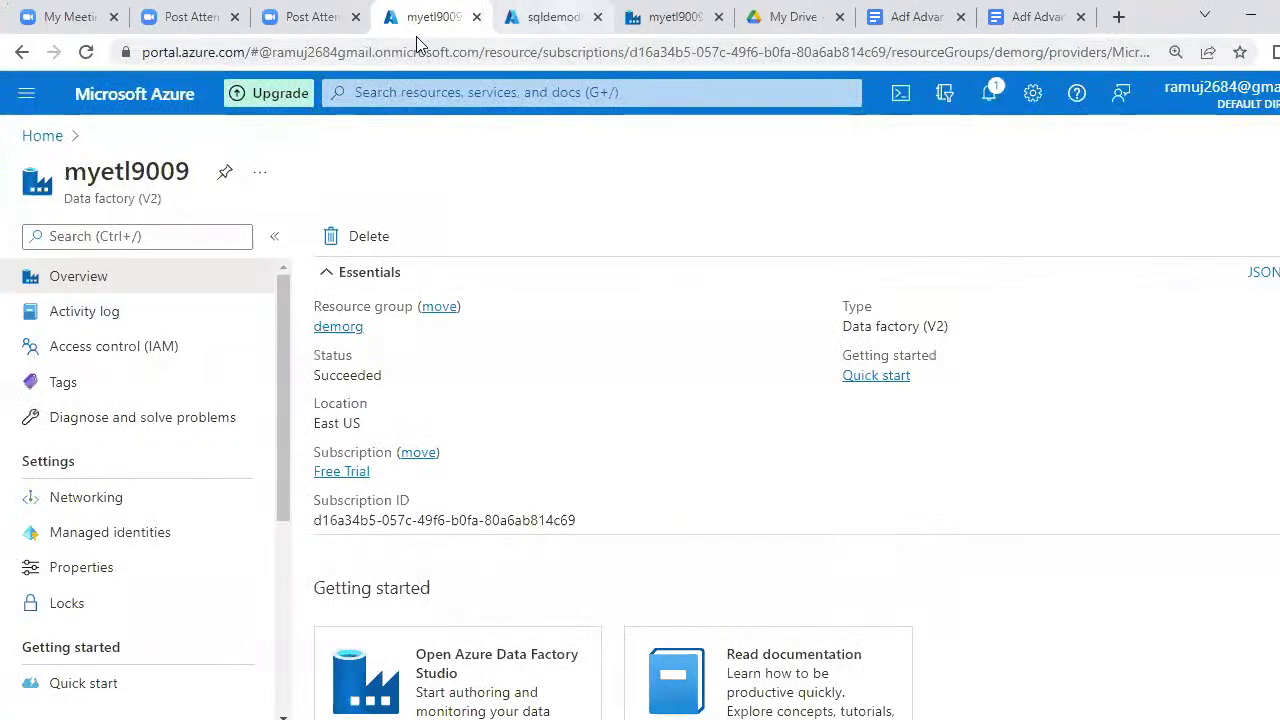
left_click(22, 140)
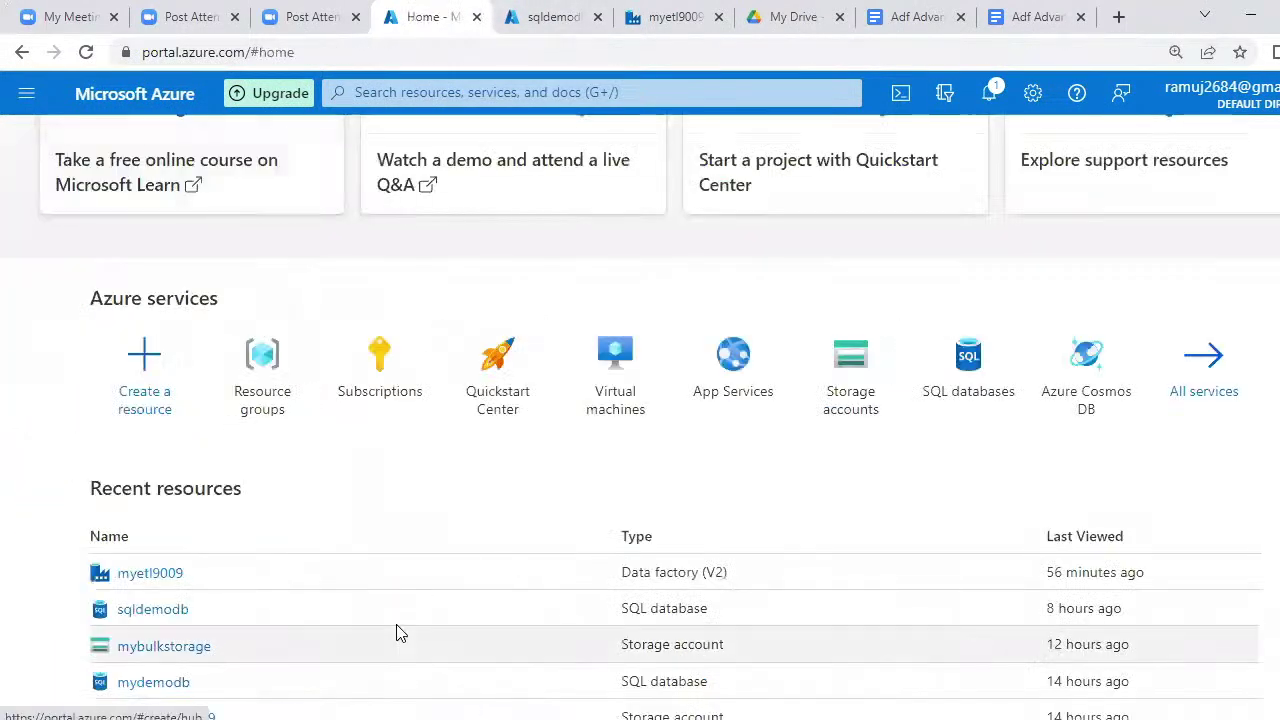
left_click(178, 657)
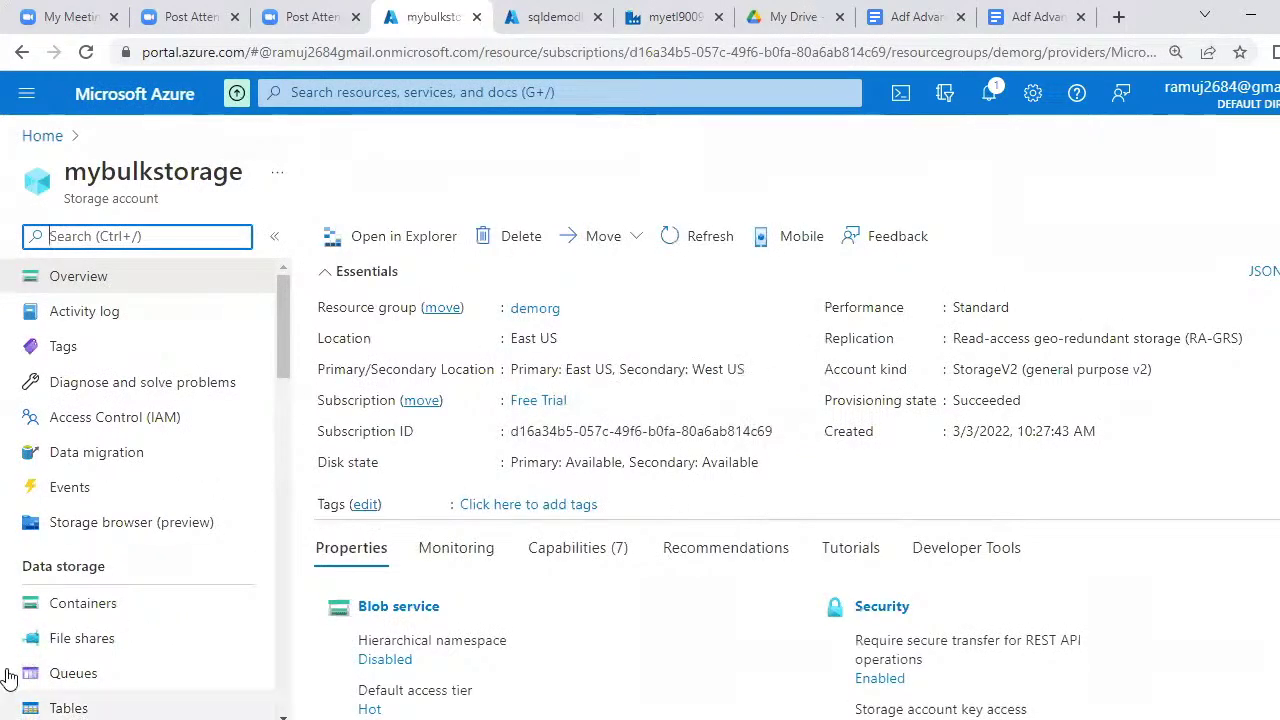
left_click(90, 604)
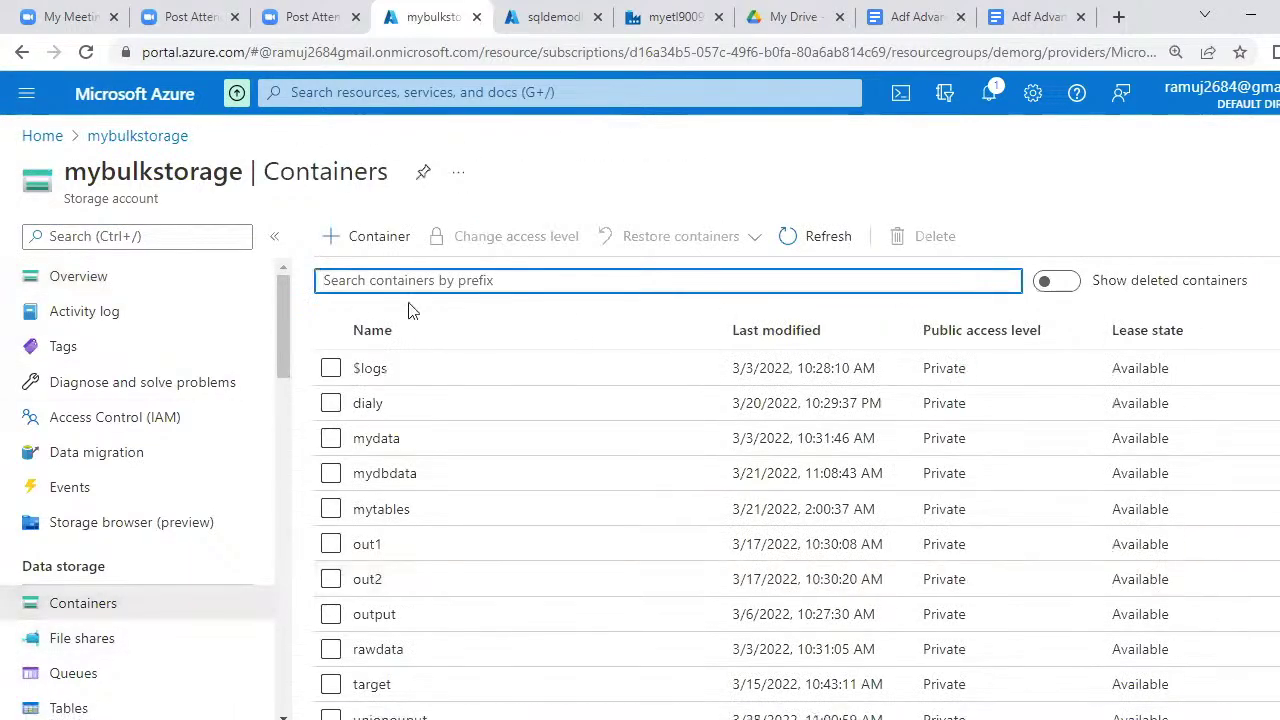
left_click(380, 439)
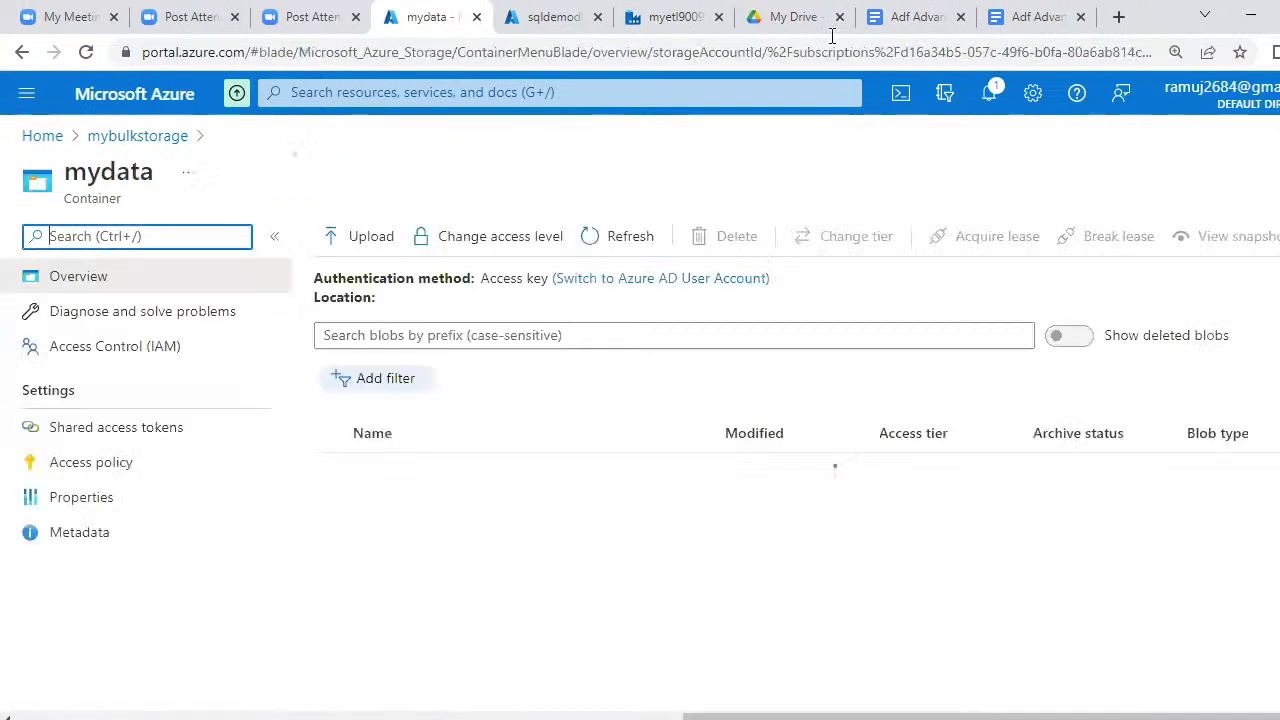
Start a blob upload to the mydata container and browse to the bharat folder on the Desktop.
left_click(383, 242)
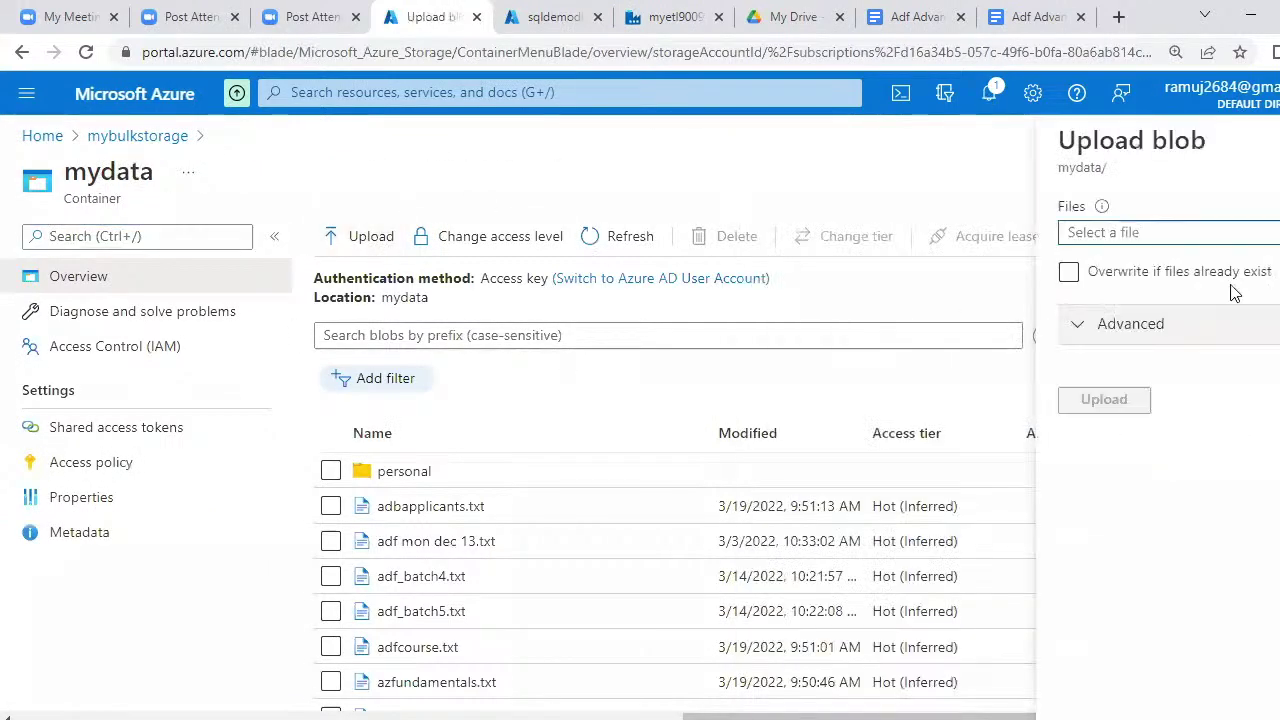
left_click(1135, 236)
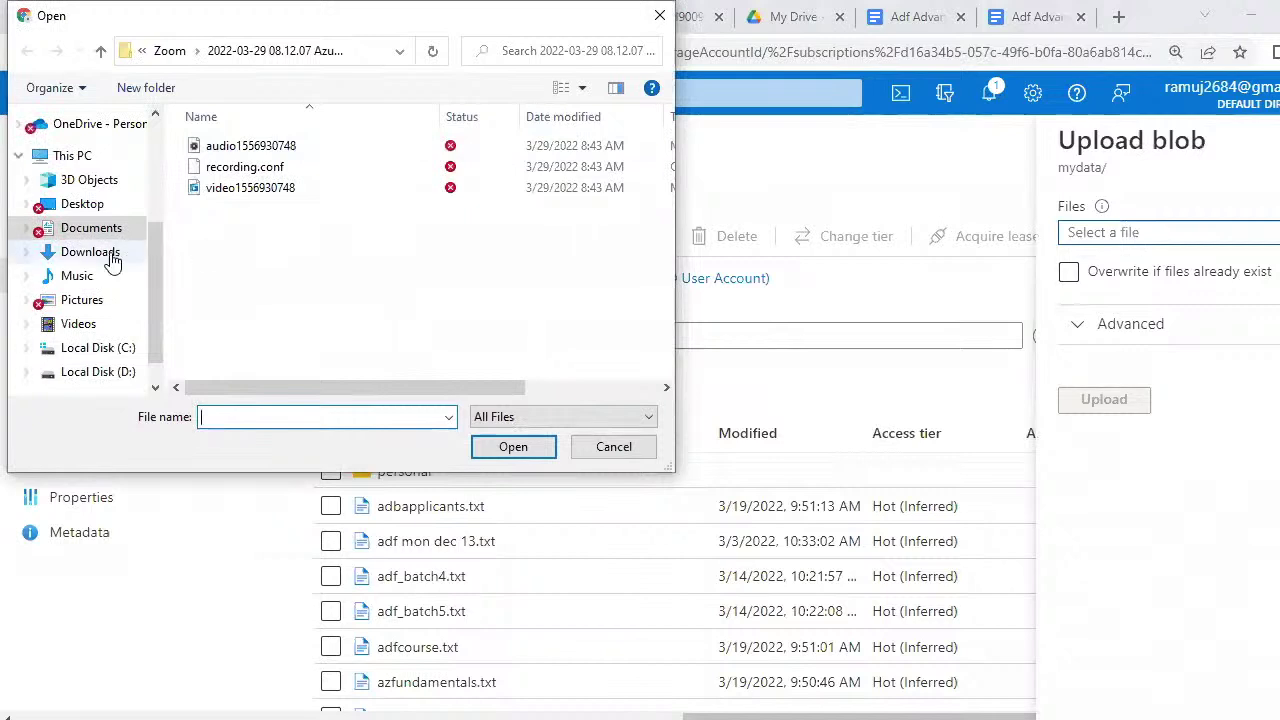
left_click(110, 204)
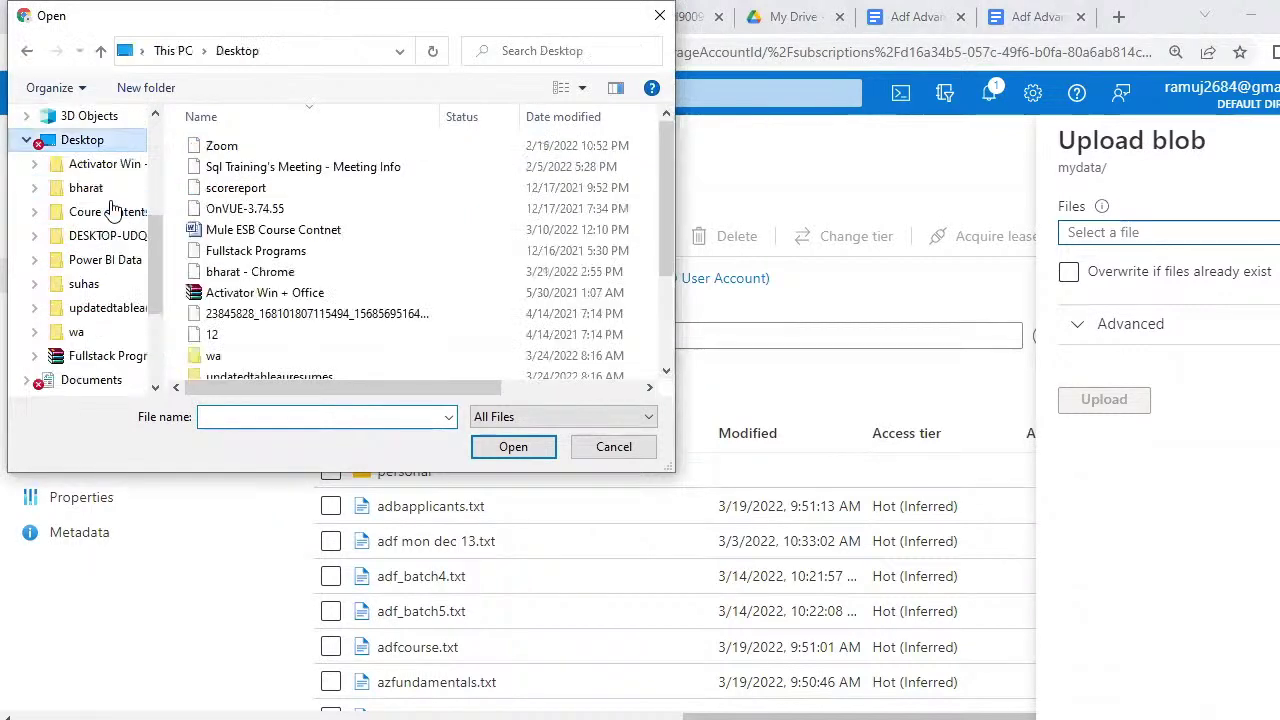
left_click(670, 354)
scroll(443, 369, "down", 2)
double_click(320, 346)
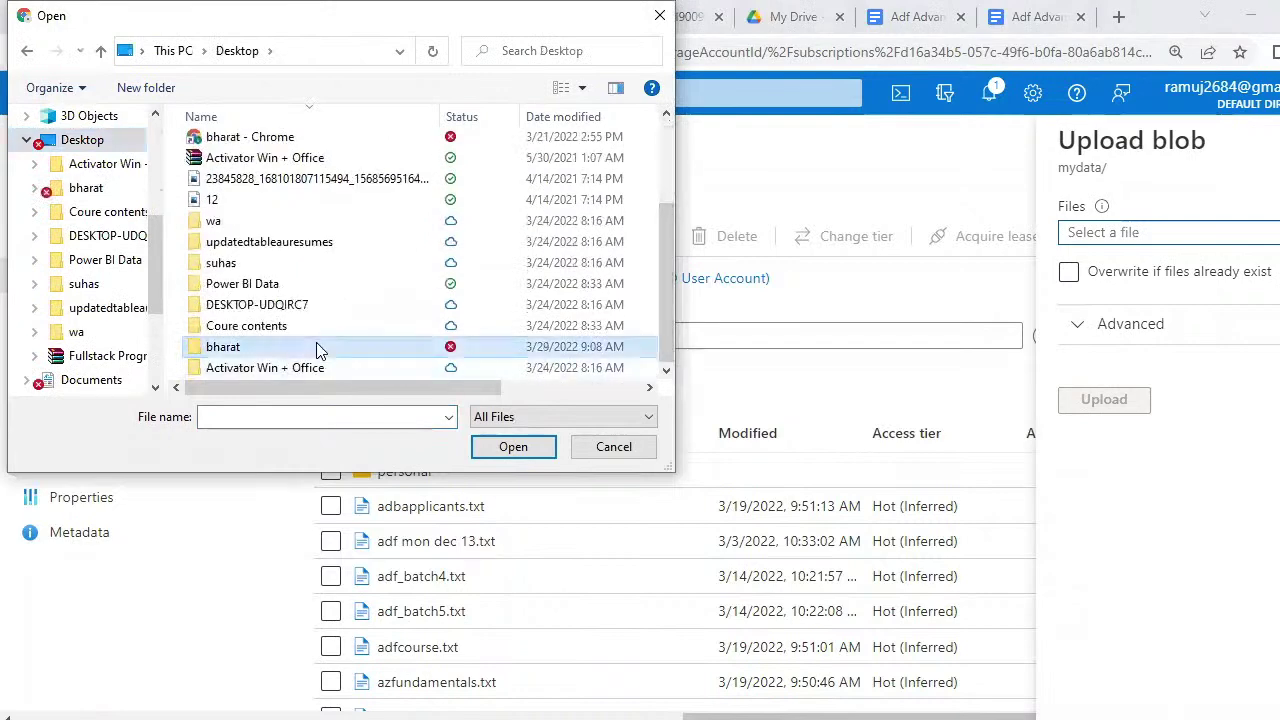
Choose newdata.txt, upload it to the mydata container and close the upload pane.
left_click(286, 421)
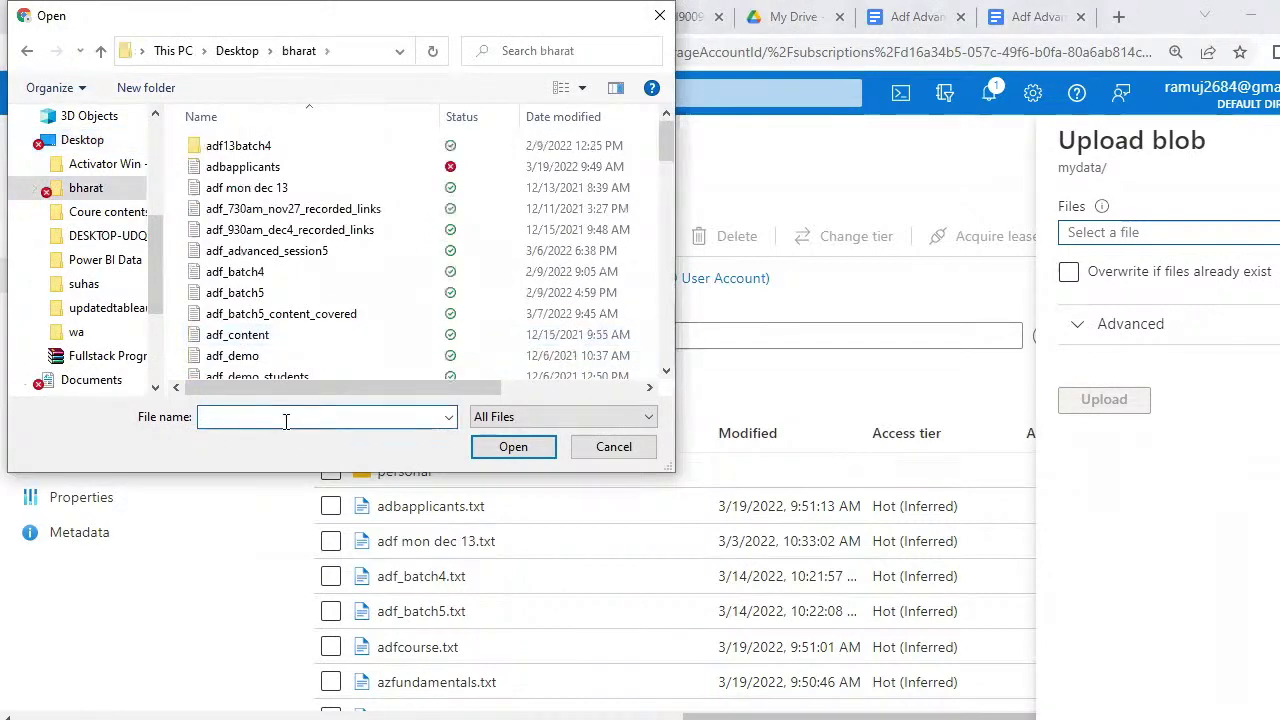
type("new")
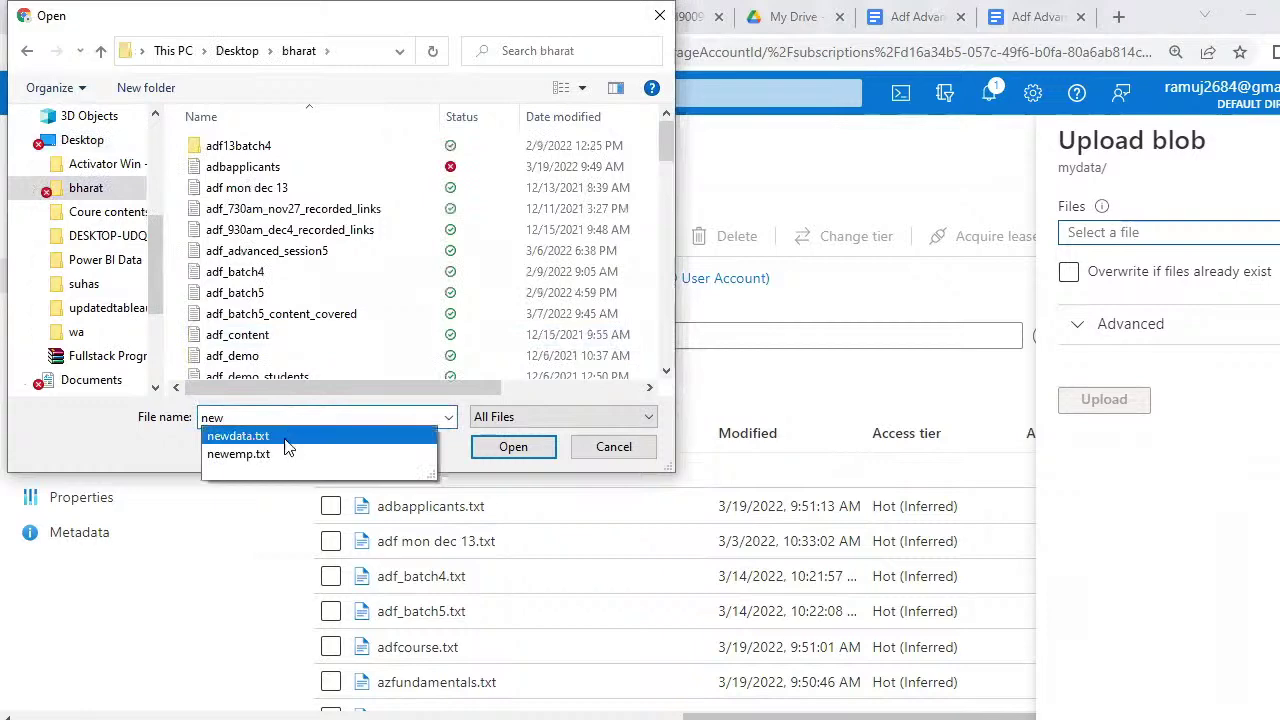
left_click(288, 441)
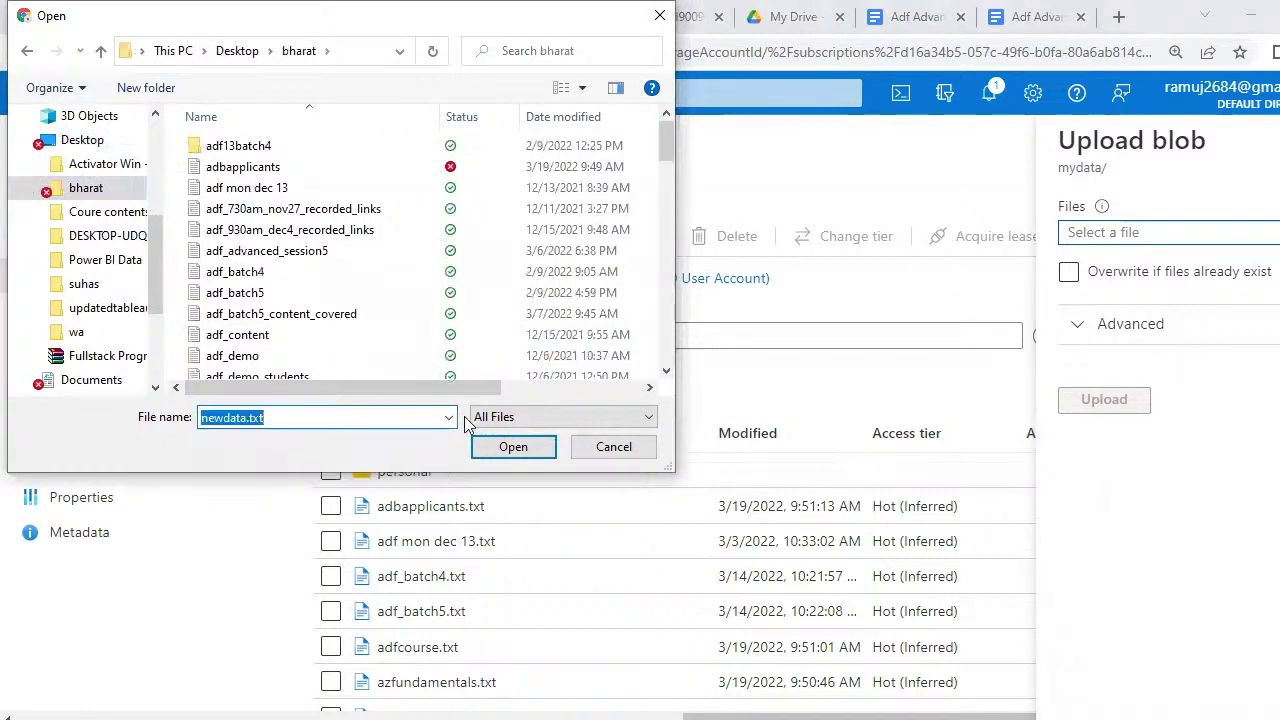
left_click(508, 446)
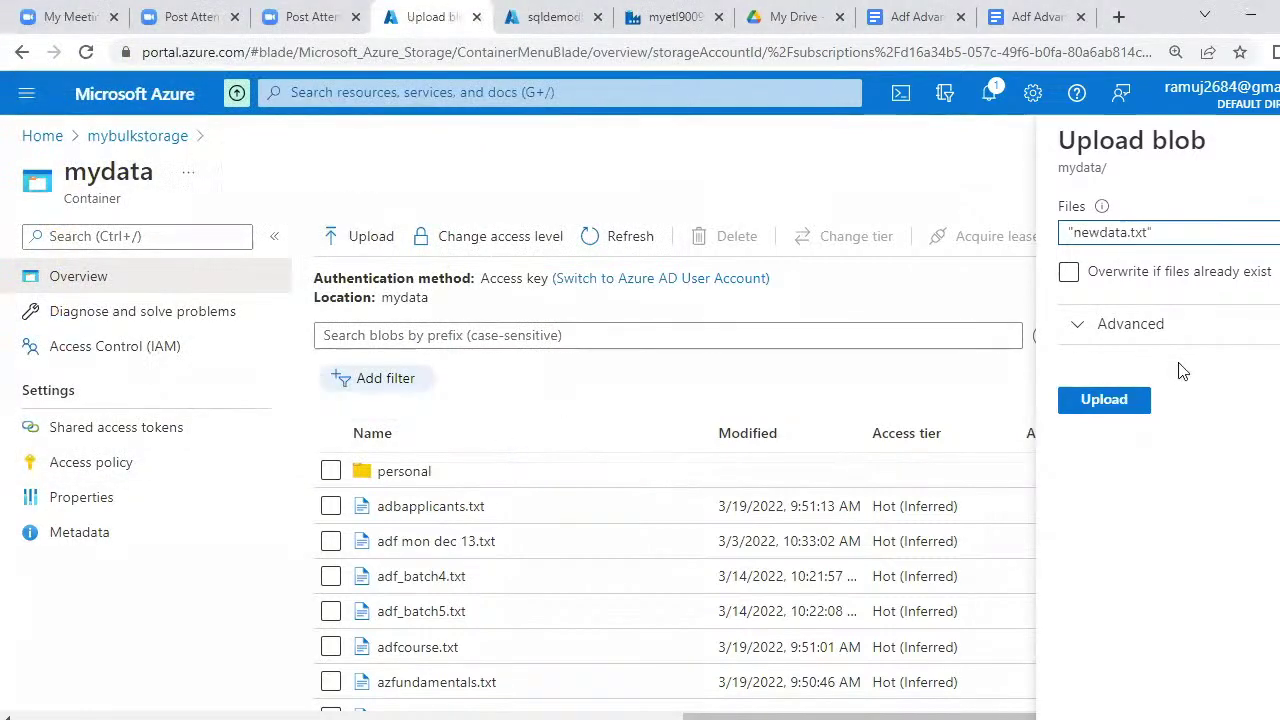
left_click(1105, 400)
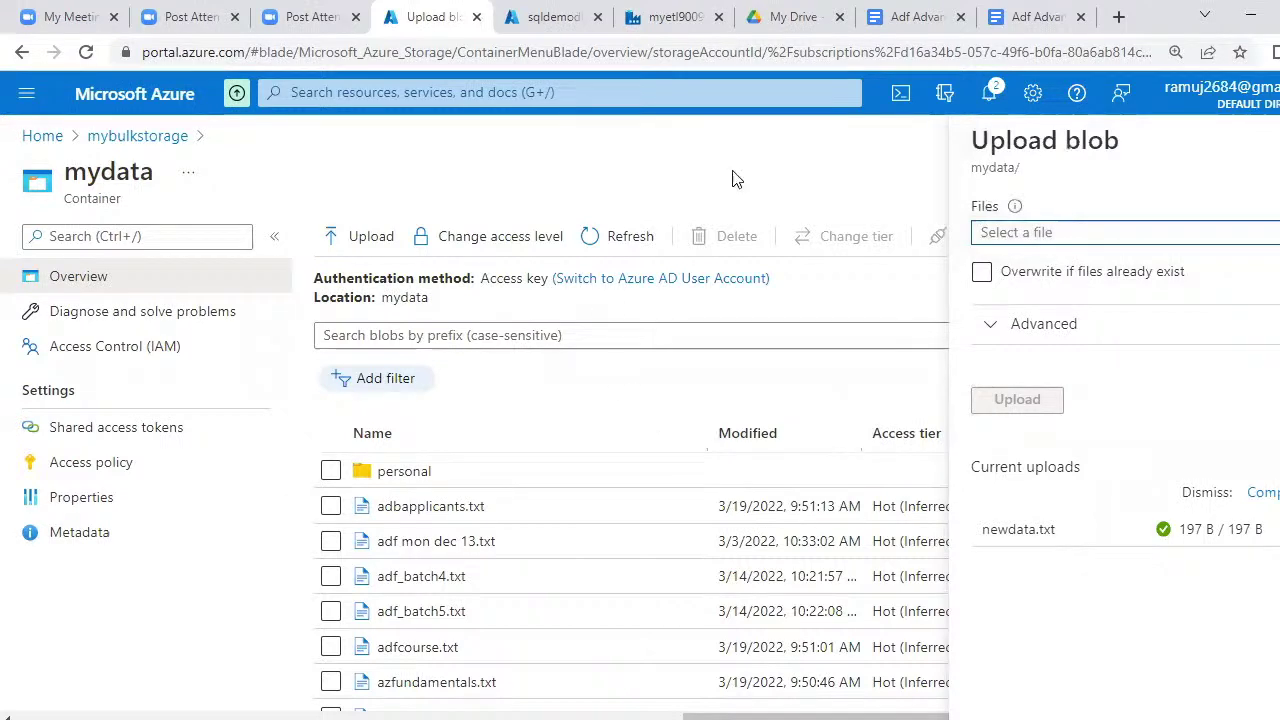
left_click(1277, 141)
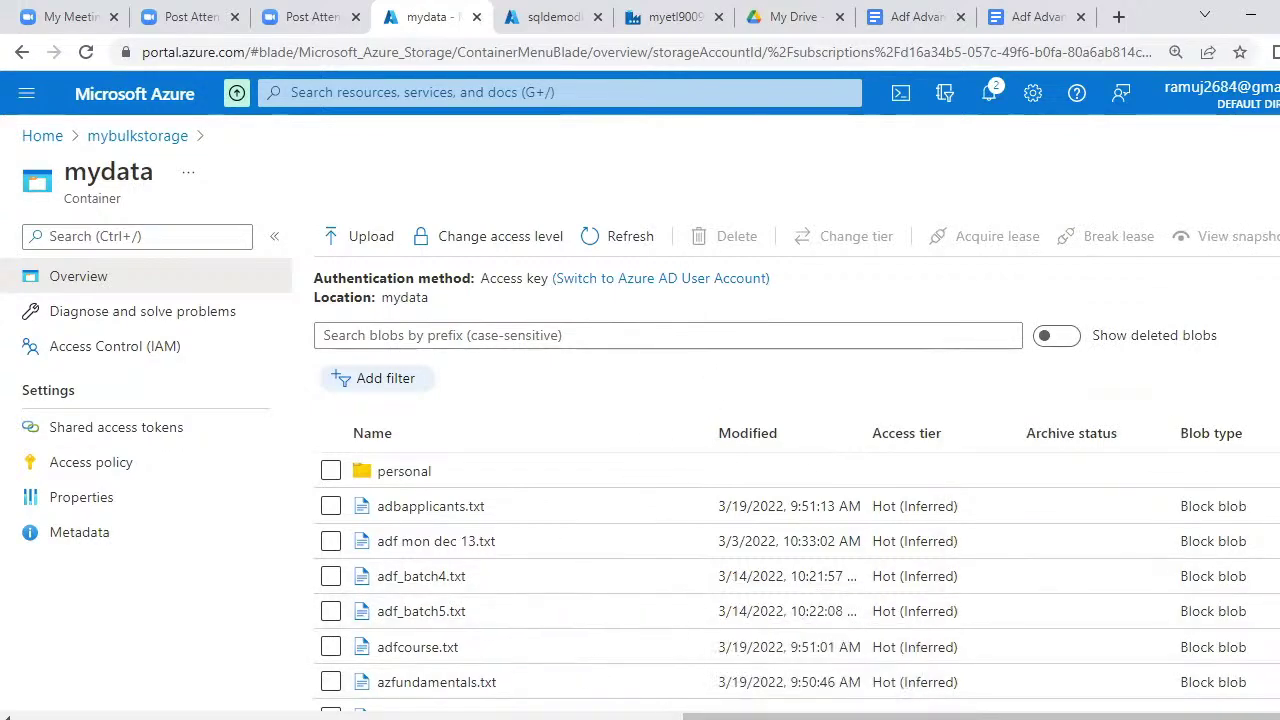
Open the contents of the newdata.txt blob in the mydata container and review its header and employee records.
scroll(796, 484, "down", 5)
scroll(796, 484, "down", 2)
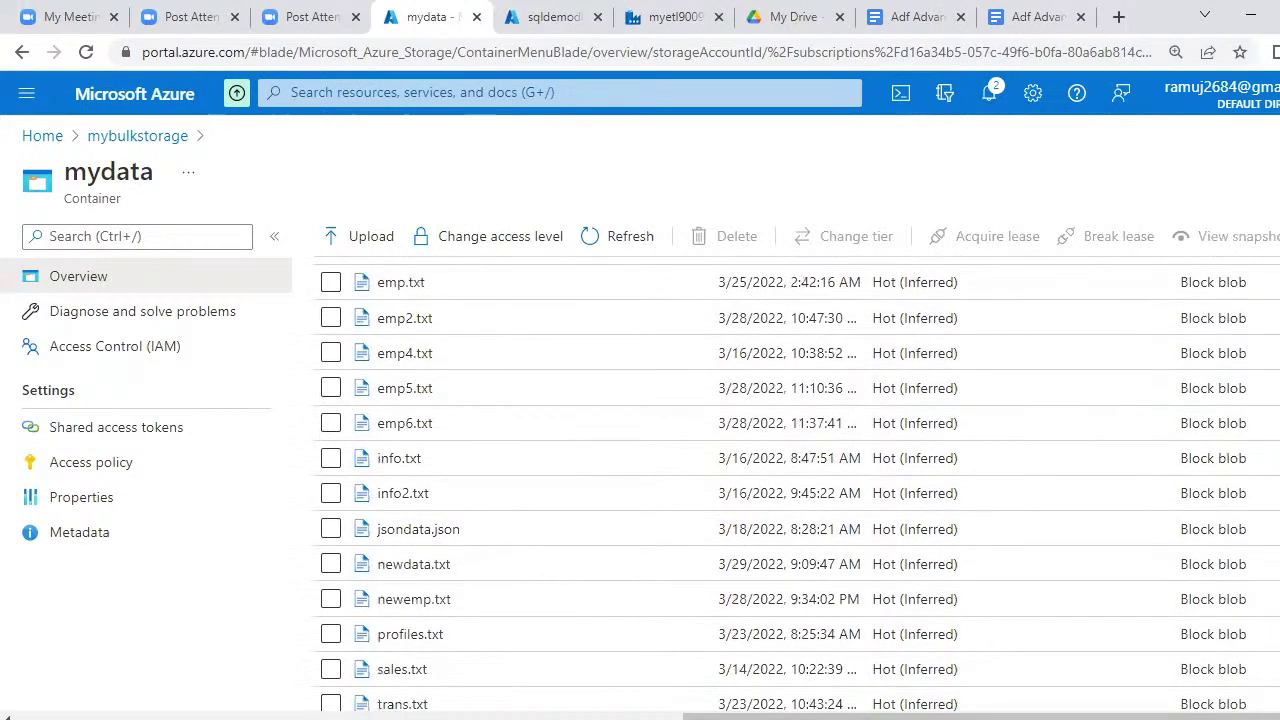
left_click(429, 566)
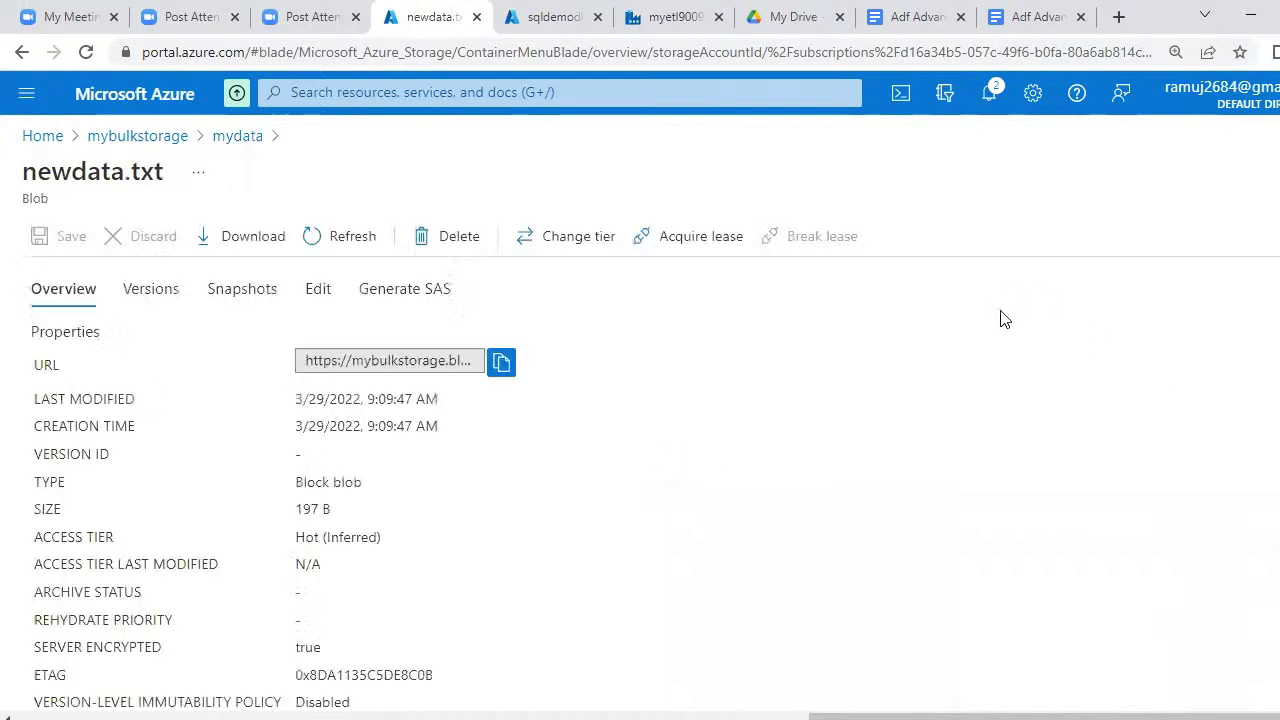
left_click(322, 292)
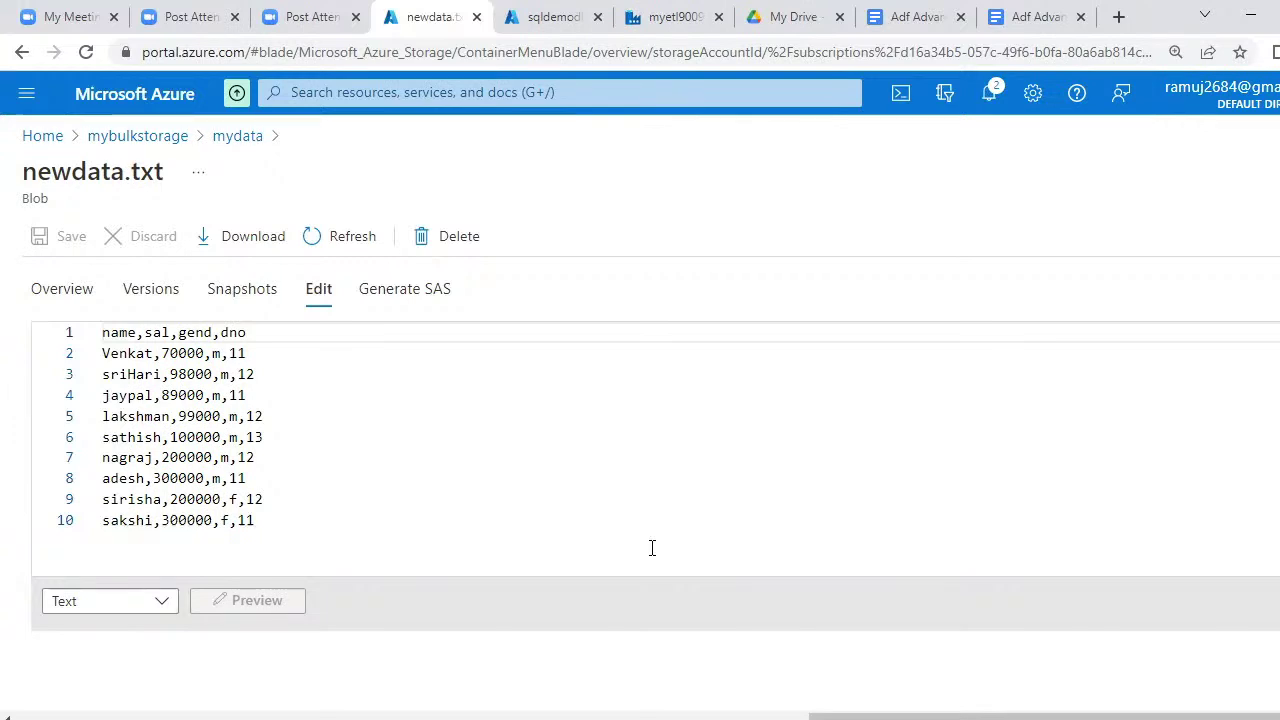
left_click(596, 445)
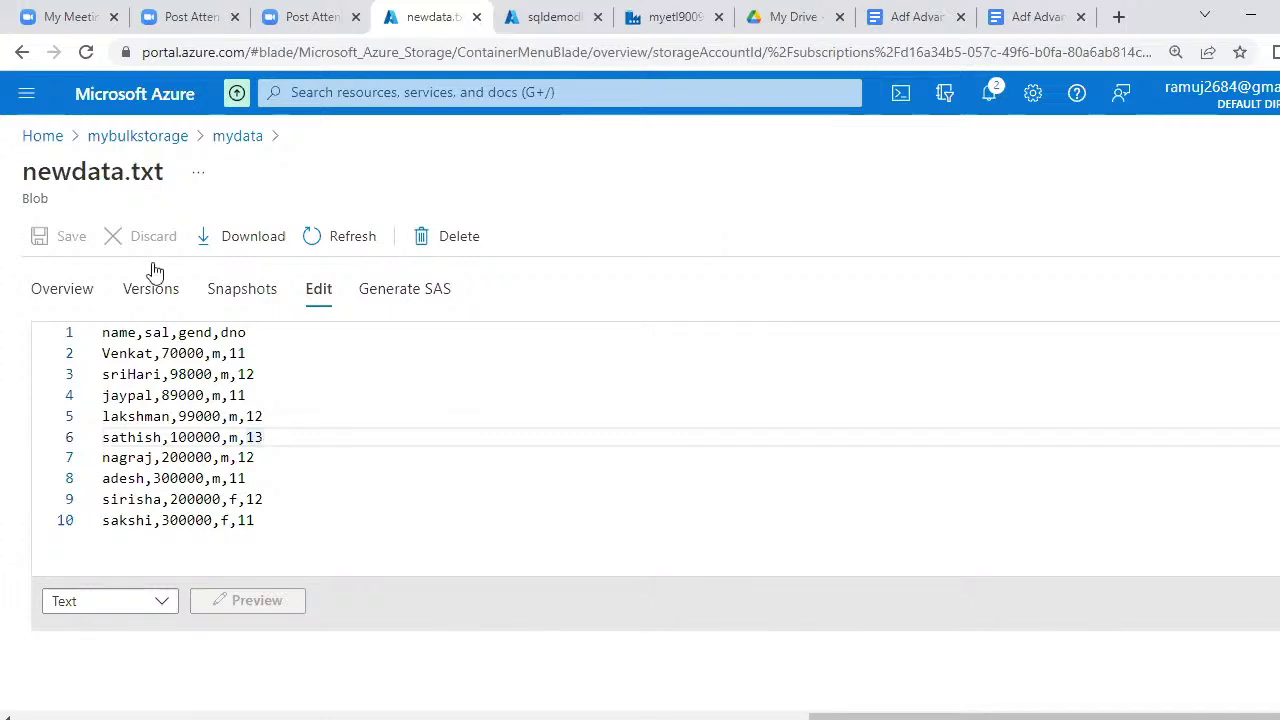
left_click(322, 494)
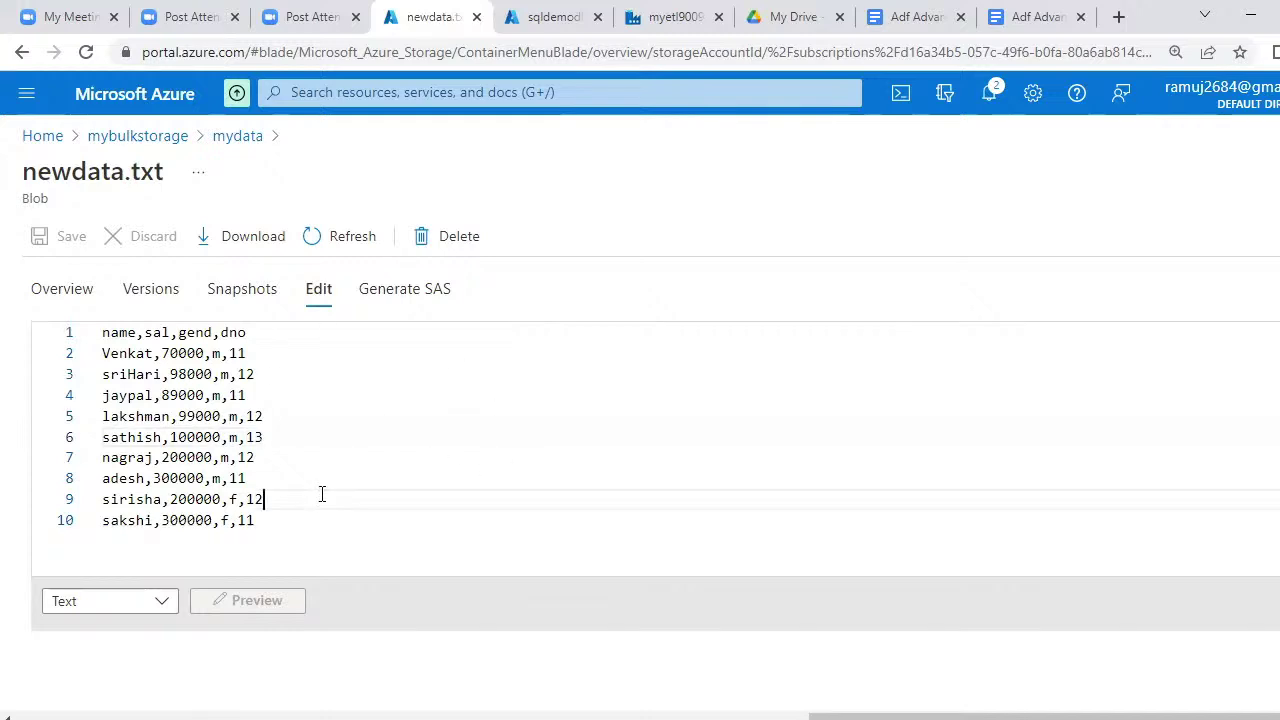
left_click(280, 520)
left_click(310, 496)
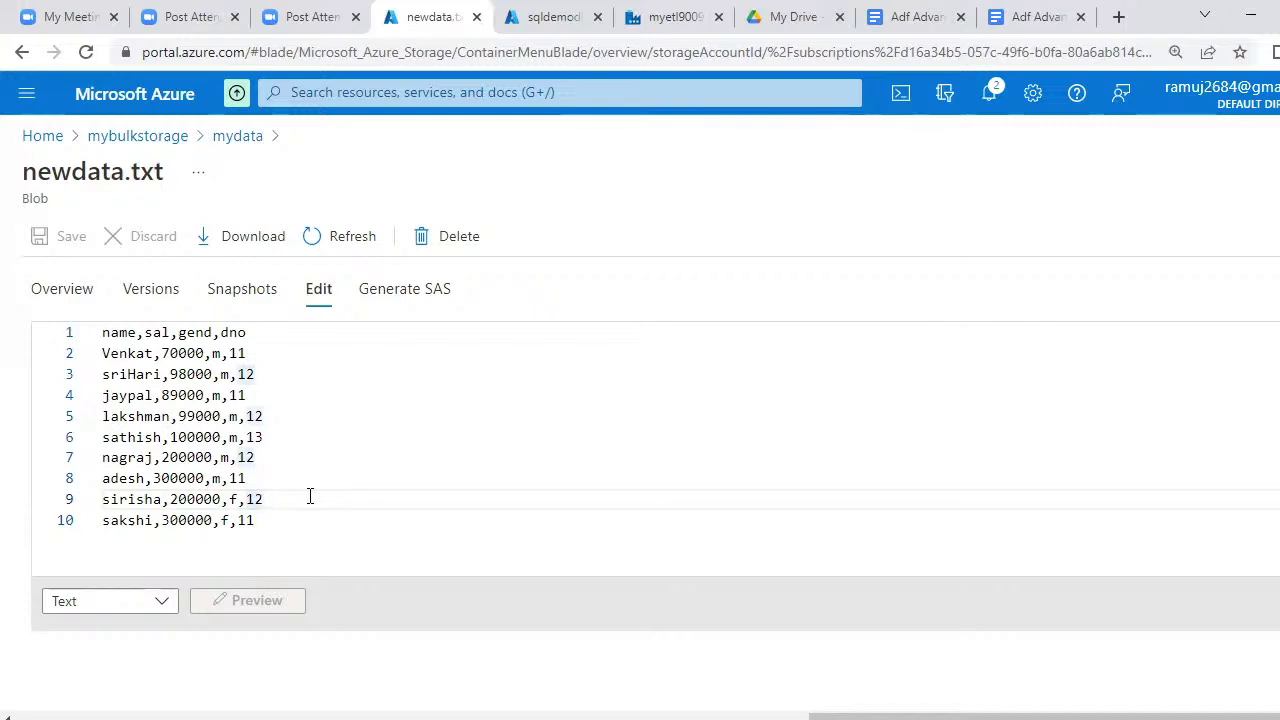
left_click(304, 336)
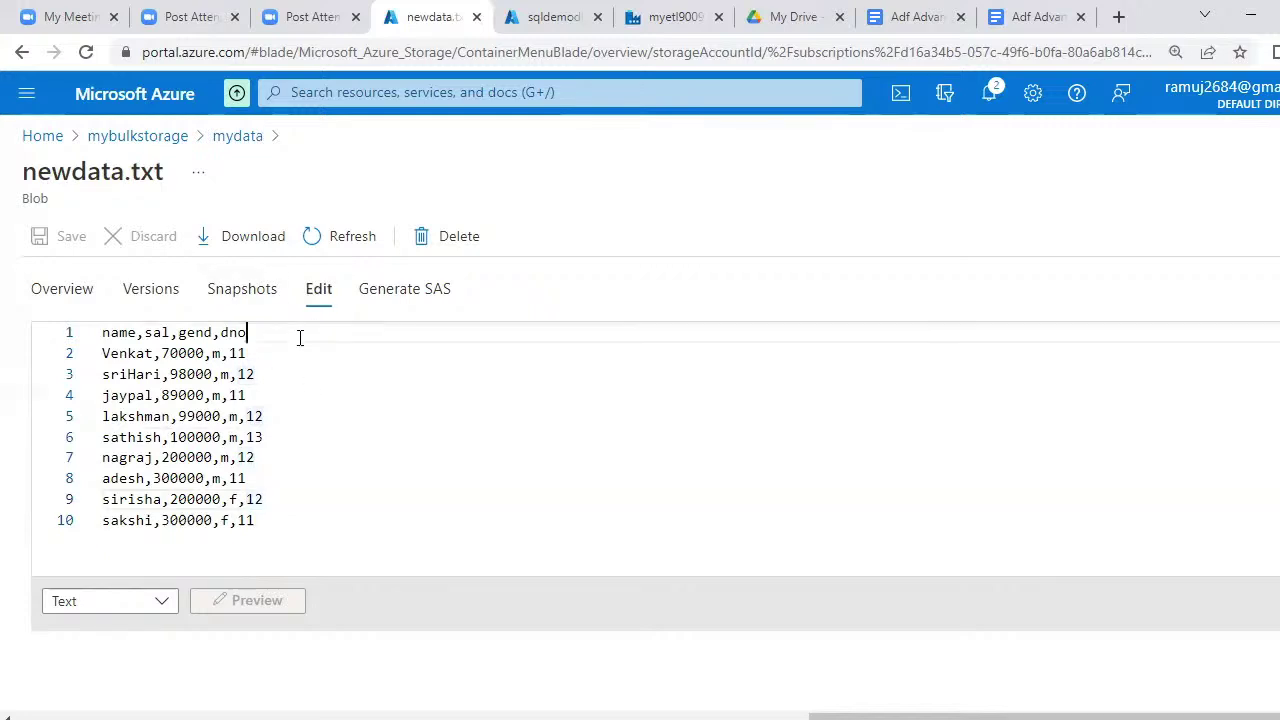
left_click(280, 522)
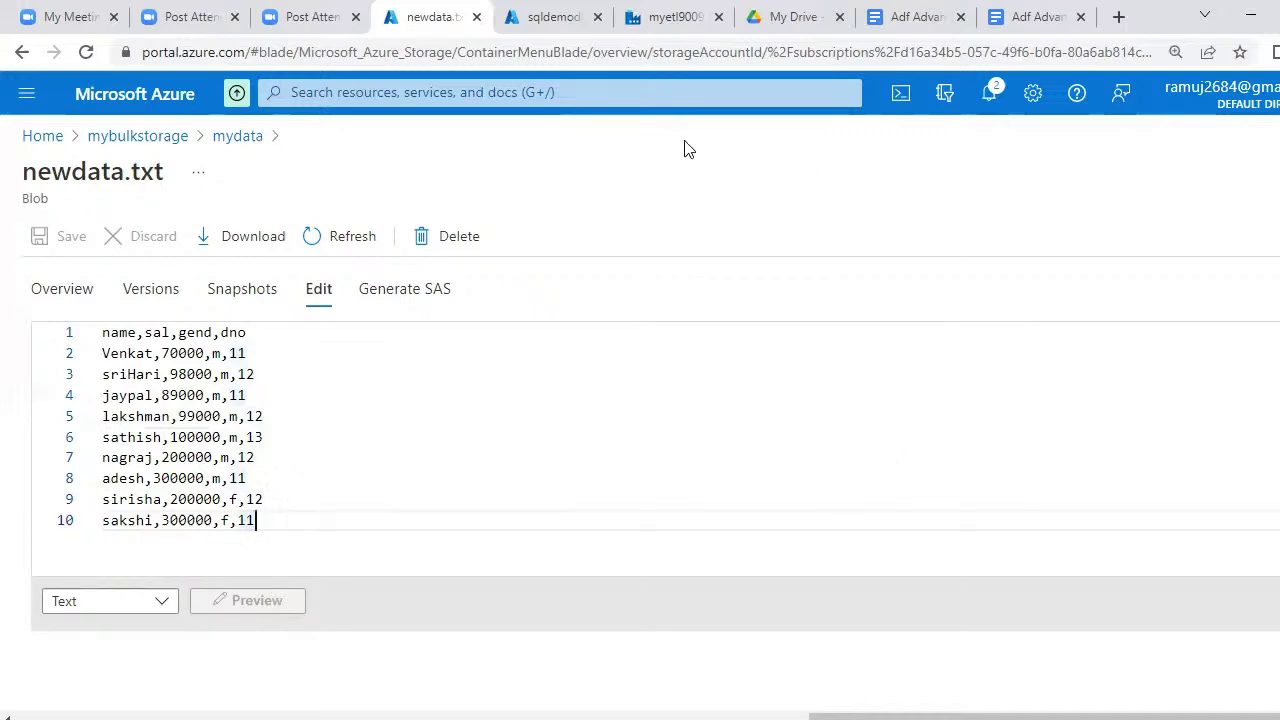
Check the maximum employee id in the sqldemodb query editor, and start a blank document in Notepad.
left_click(565, 17)
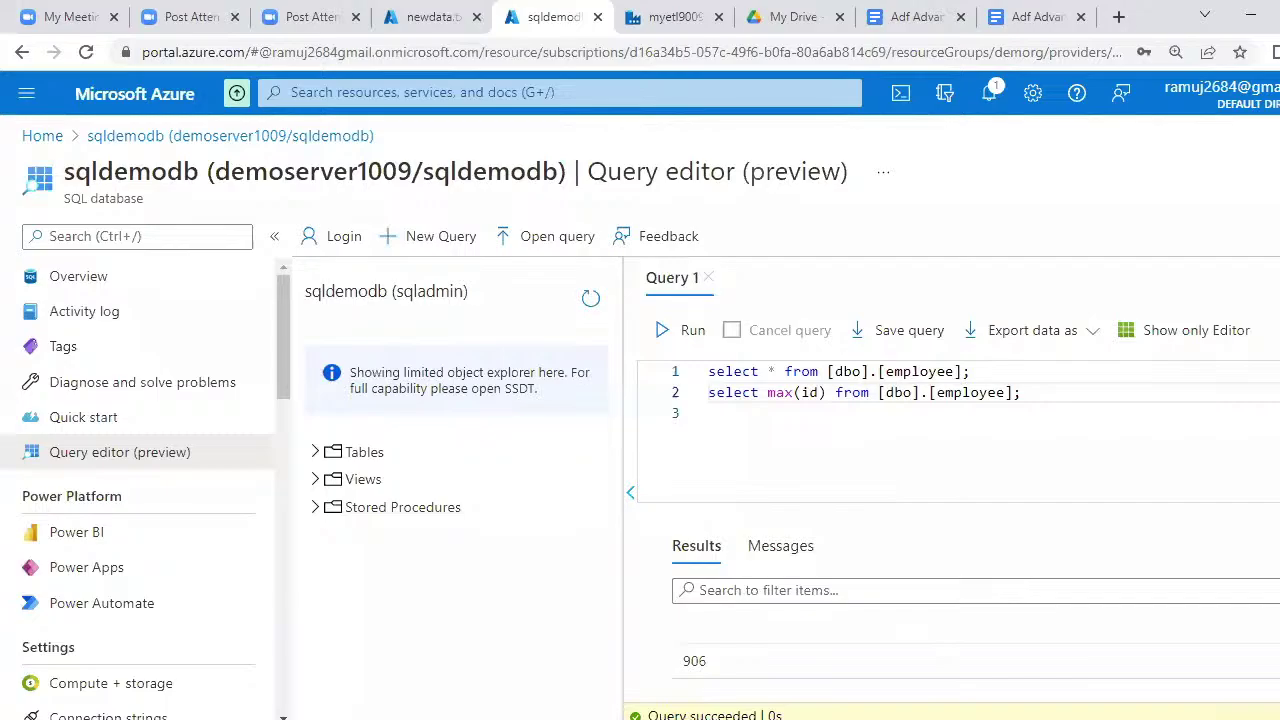
key("alt+Tab")
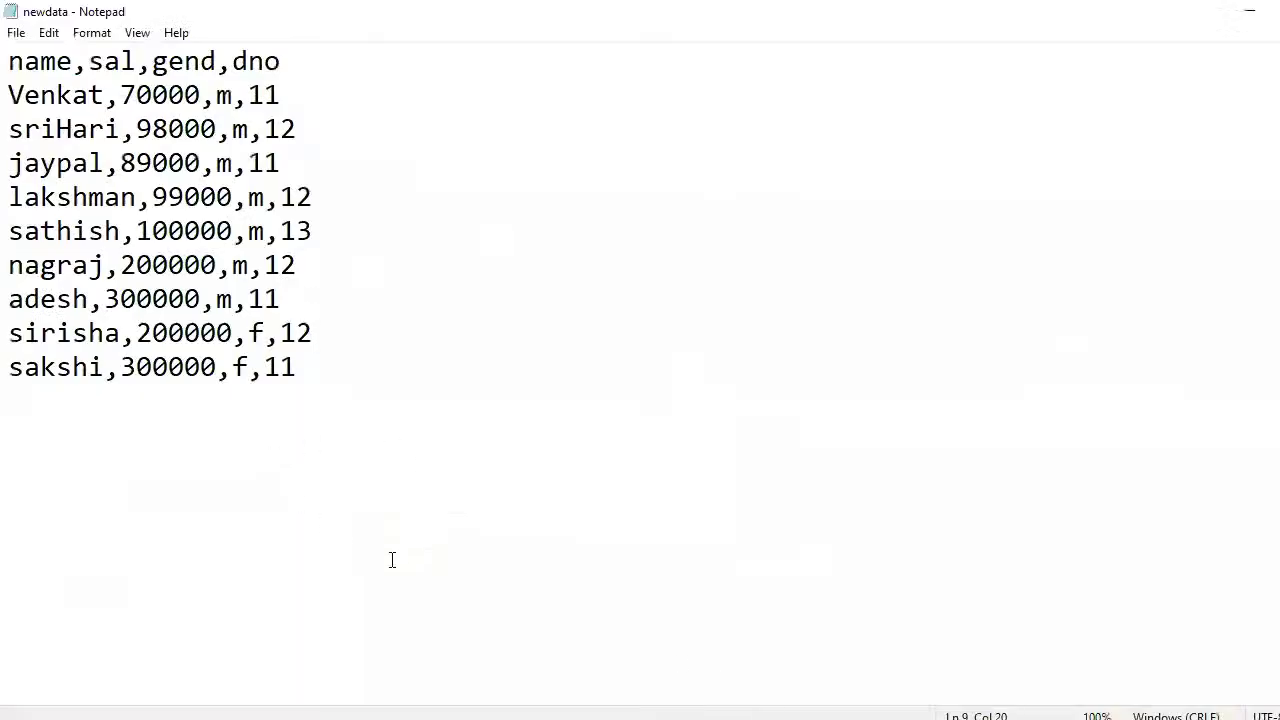
left_click(16, 33)
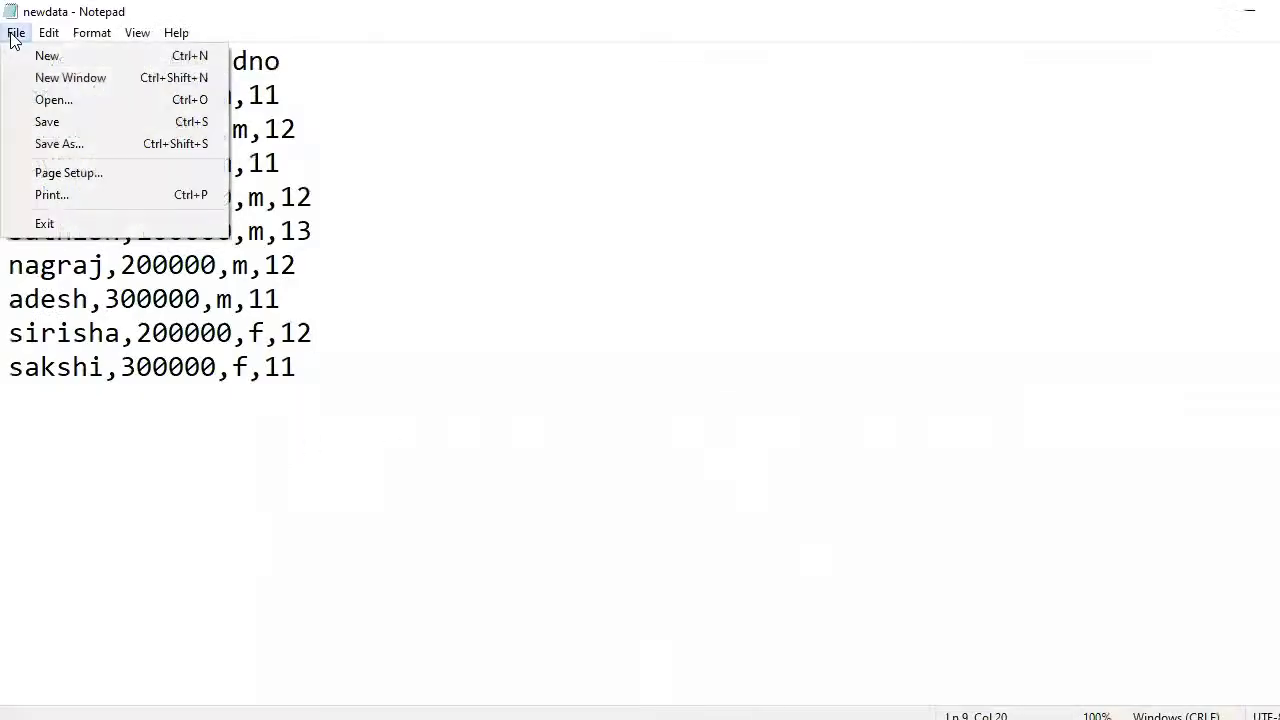
left_click(52, 54)
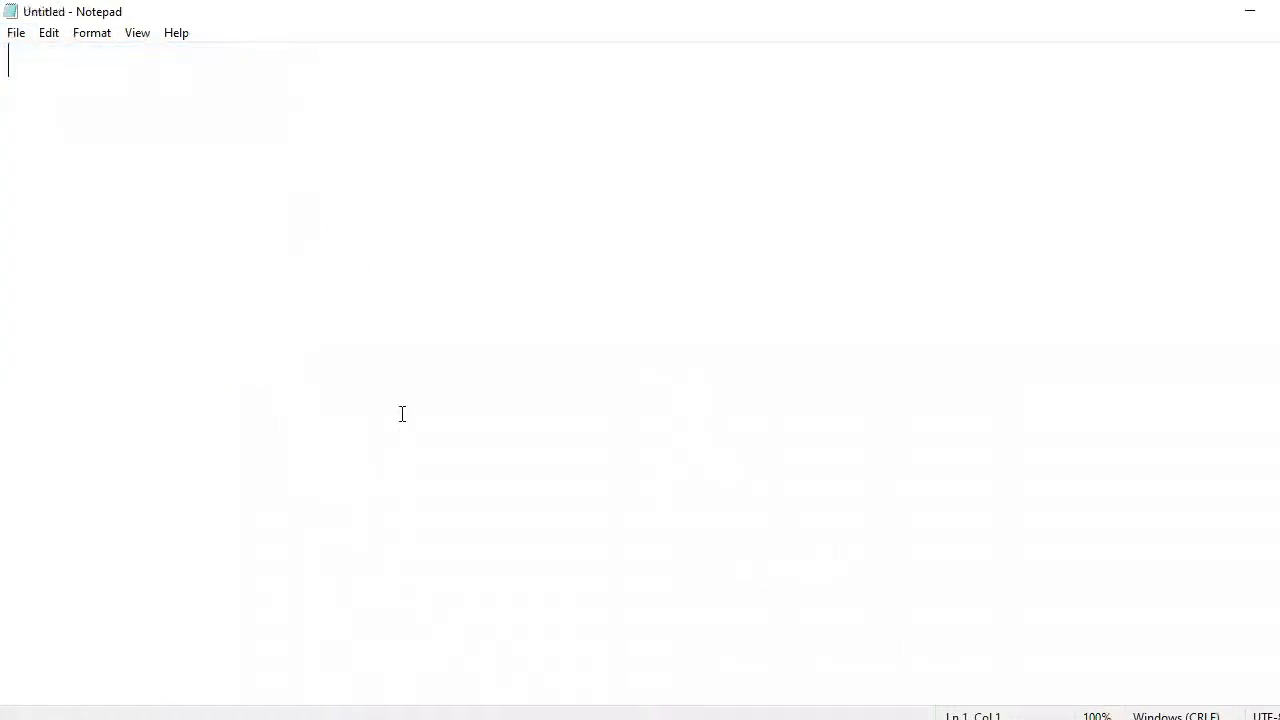
Write a column with 906 on three lines, a colon on each of the four following lines, and 906 on the last line.
type("906")
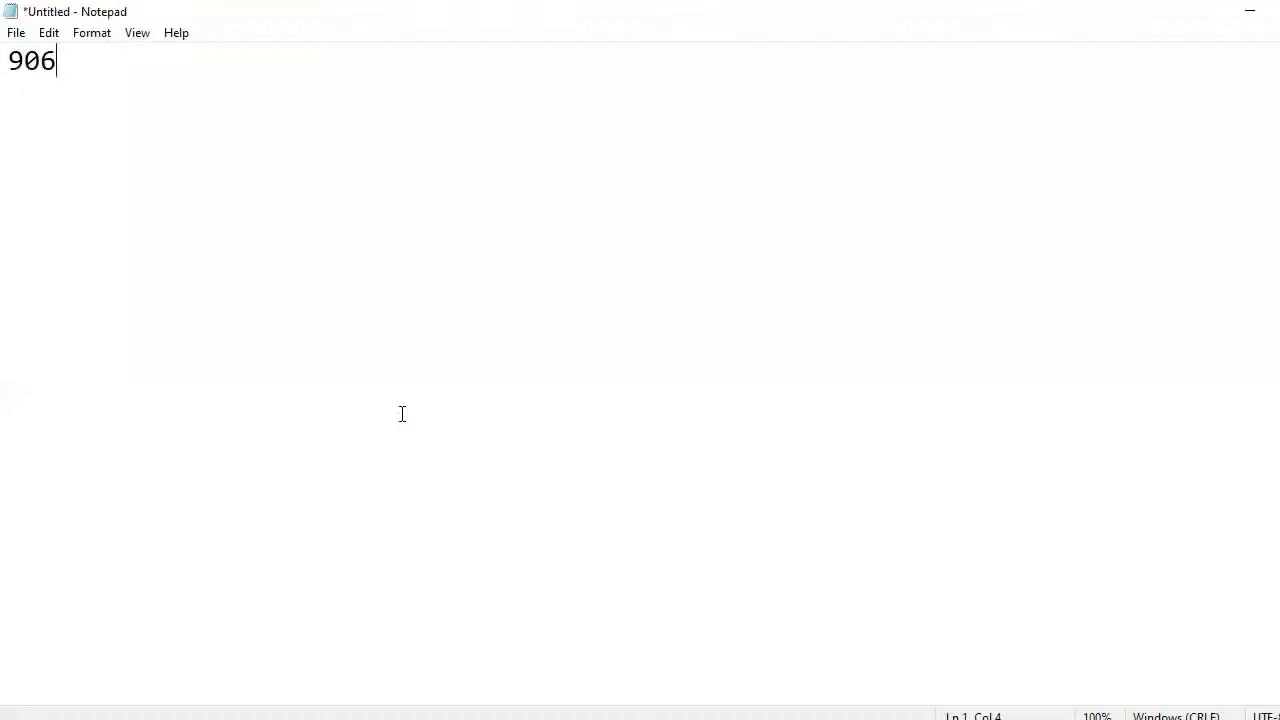
key("Return")
type("906")
key("Return")
type("906")
key("Return")
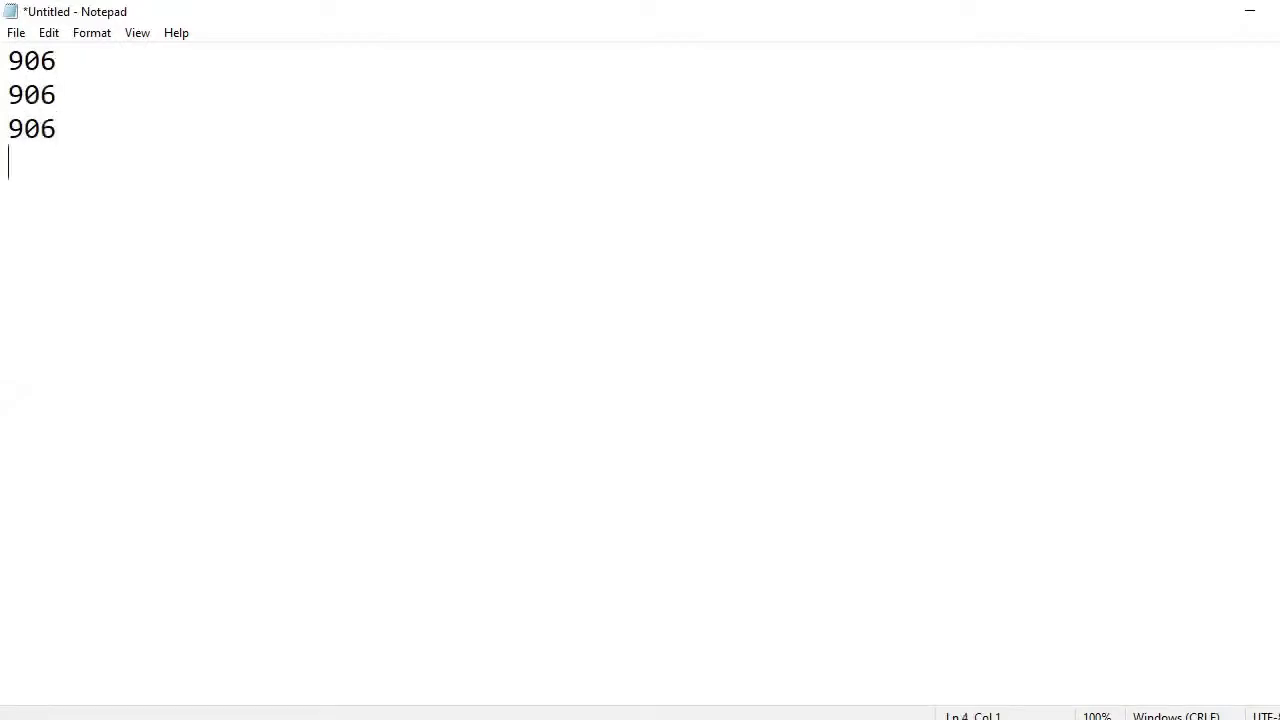
type(":")
key("Return")
type(":")
key("Return")
type(":")
key("Return")
type(":")
key("Return")
type("906")
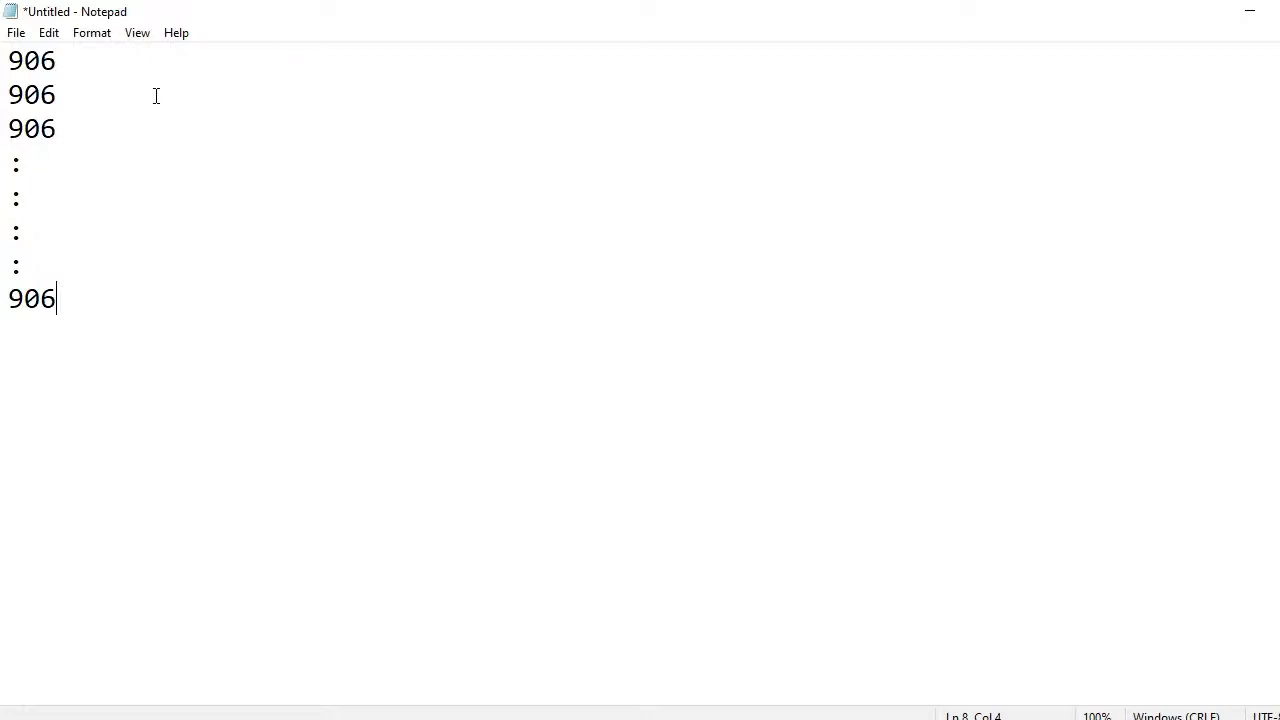
Add a second column beside the 906 entries with the values 1, 2, 3 and 9.
left_click(136, 57)
type("1")
key("Left")
key("Left")
key("Down")
key("Tab")
type("2")
key("Down")
key("Tab")
type("3")
key("Down")
key("Down")
key("Down")
key("Down")
key("Down")
key("Right")
key("Right")
key("Tab")
type("9")
left_click(208, 62)
type("max")
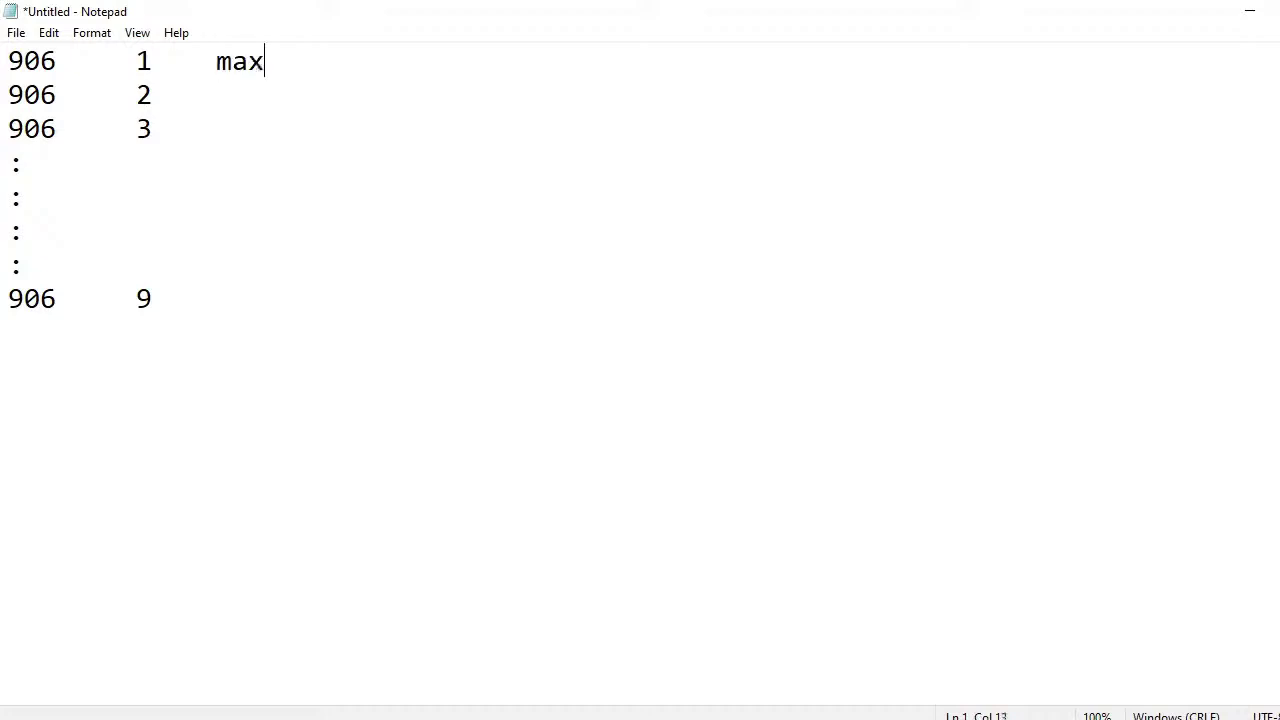
type("+surr")
key("BackSpace")
key("BackSpace")
key("BackSpace")
key("BackSpace")
key("BackSpace")
key("BackSpace")
key("BackSpace")
key("BackSpace")
Add a third column with 907, 908 and 909 on the first three lines and 916 on the last line.
type("907")
left_click(208, 86)
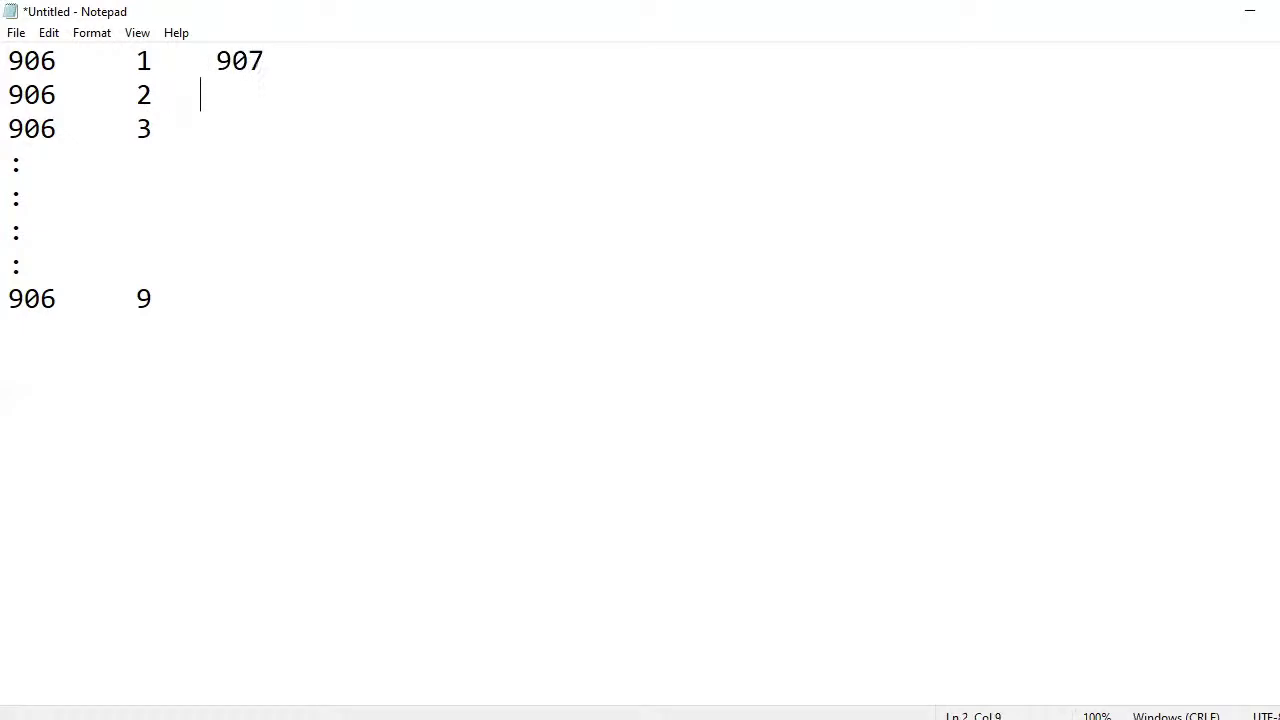
key("BackSpace")
type("908")
left_click(154, 128)
type("909")
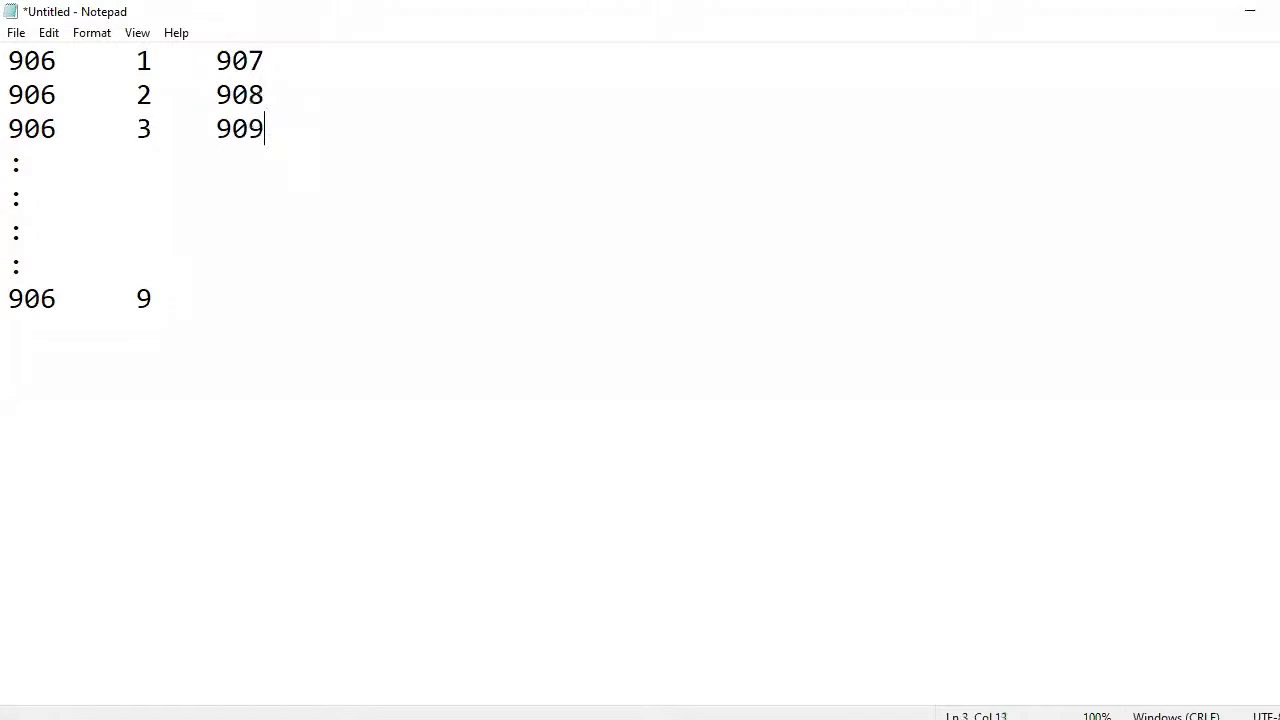
left_click(226, 307)
type("1")
key("BackSpace")
type("916")
Review the maximum id query and the newdata.txt blob in the browser, and return to the first 906 in the Notepad table.
left_click(757, 660)
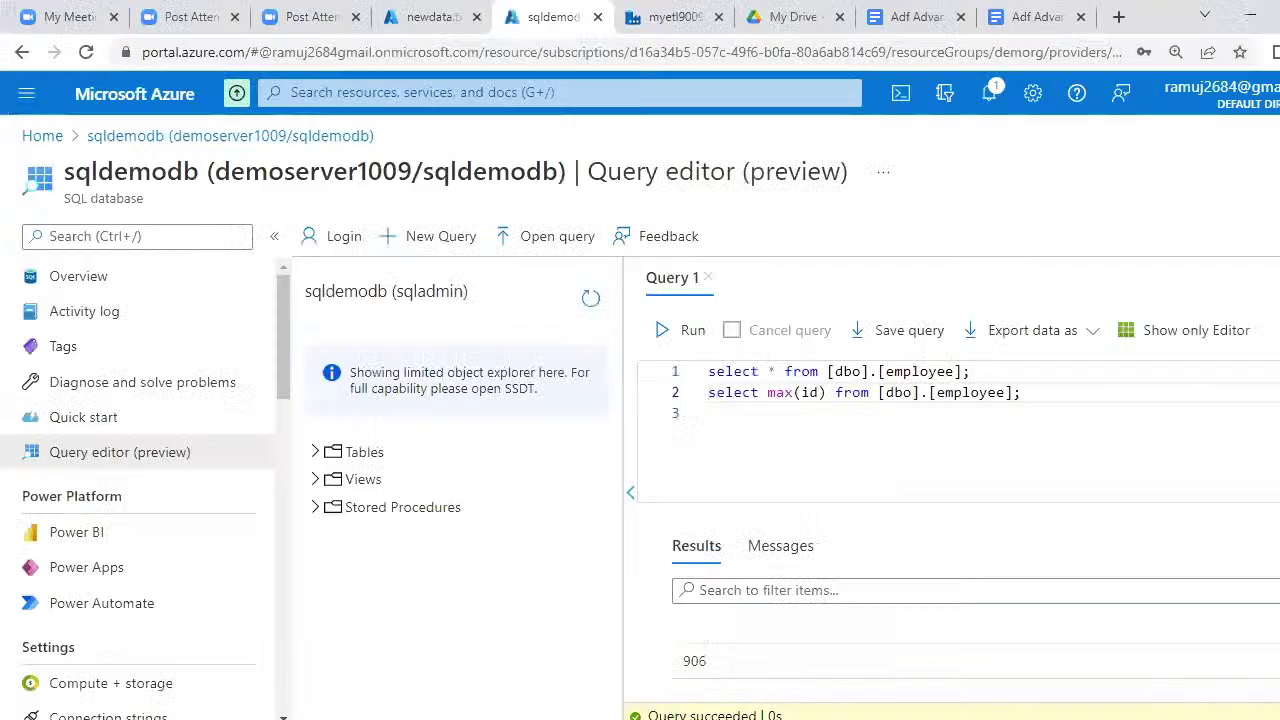
left_click(420, 18)
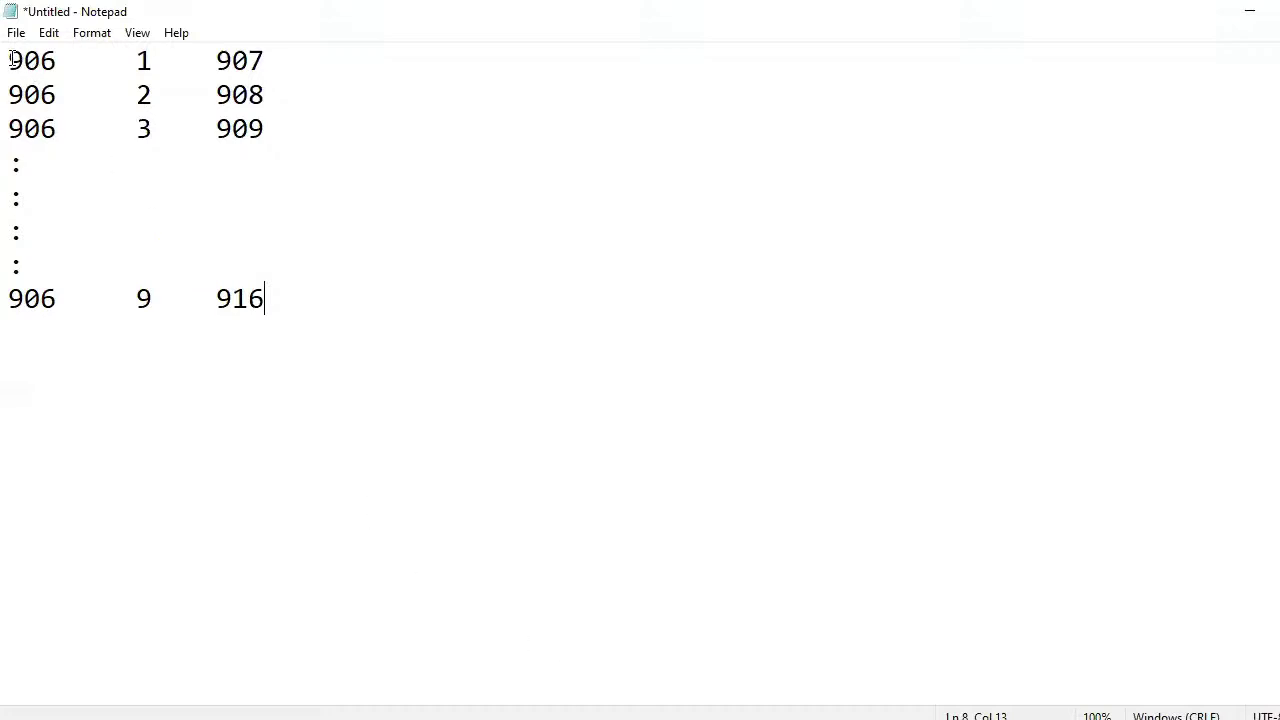
left_click_drag(11, 58, 57, 60)
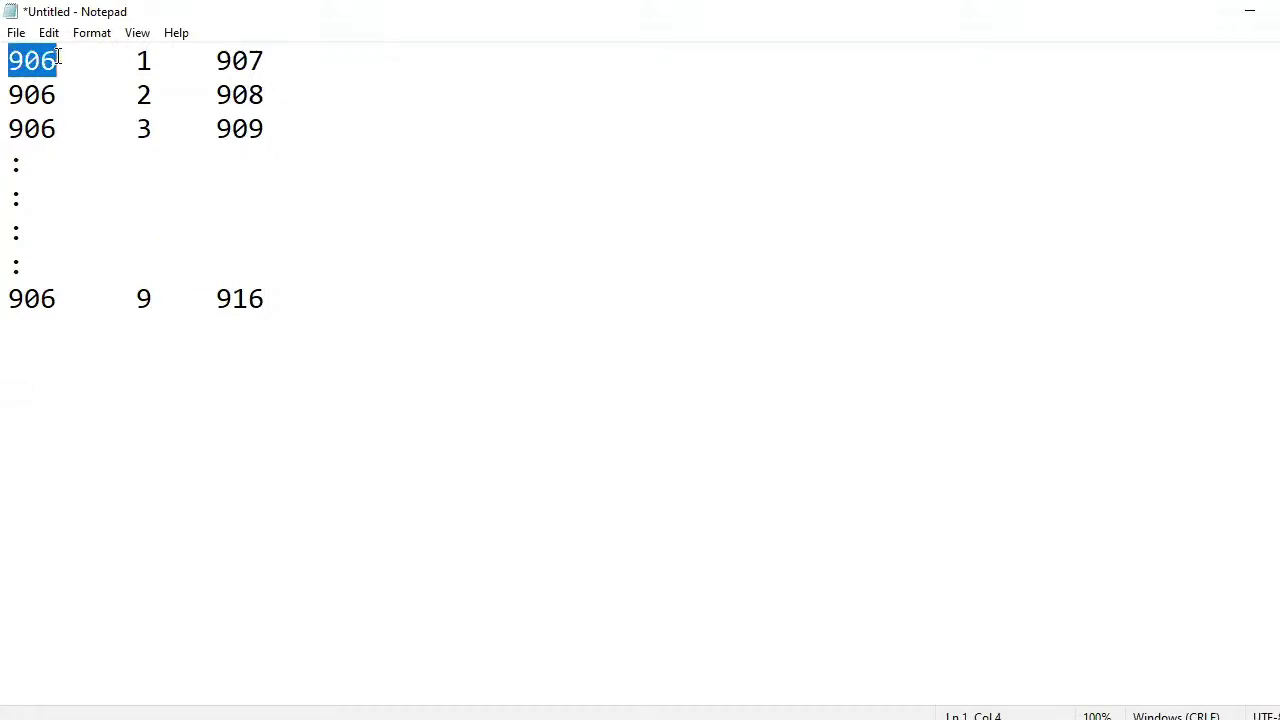
Write the query "select max(id) from employee;" a few lines below the number table.
left_click(278, 312)
key("Return")
key("Return")
key("Return")
type("select max(id) from ")
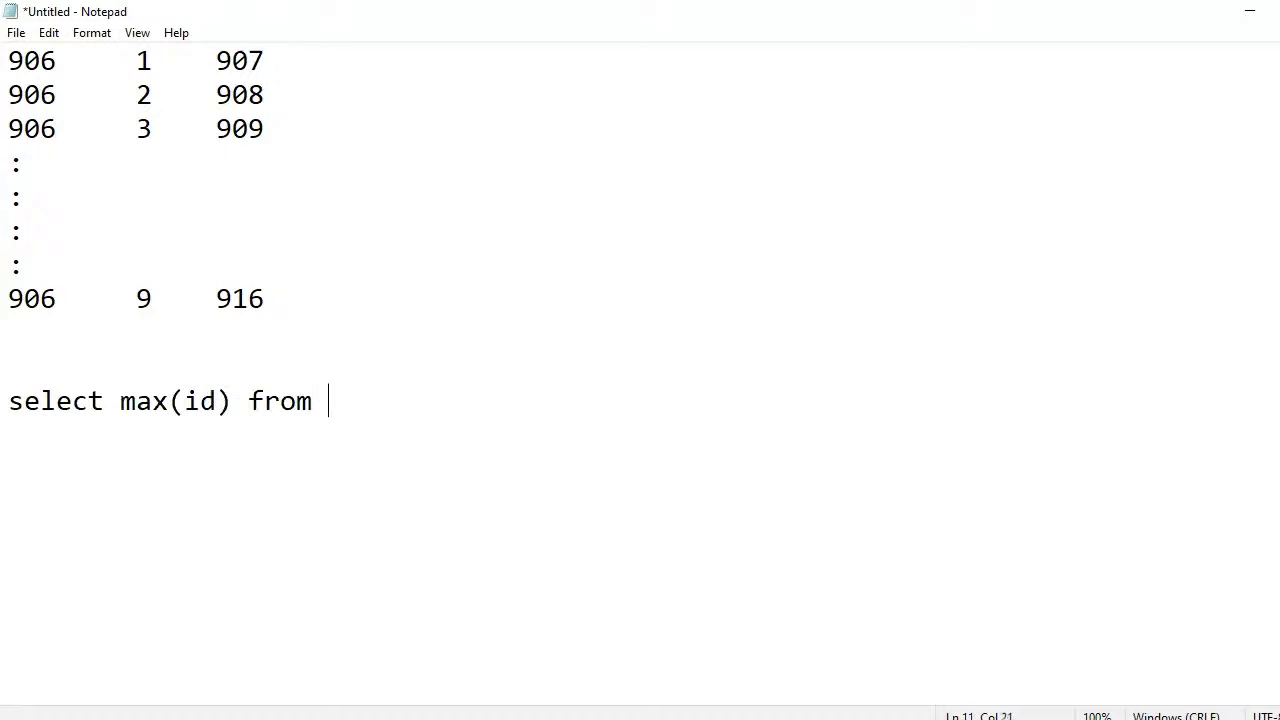
type("employee;")
Insert the alias "as mid" after max(id) in the employee query.
key("Left")
key("Left")
key("Left")
key("Left")
key("Left")
key("Left")
key("Left")
key("Left")
key("Left")
key("Left")
key("Left")
key("Left")
key("Left")
key("Left")
key("Left")
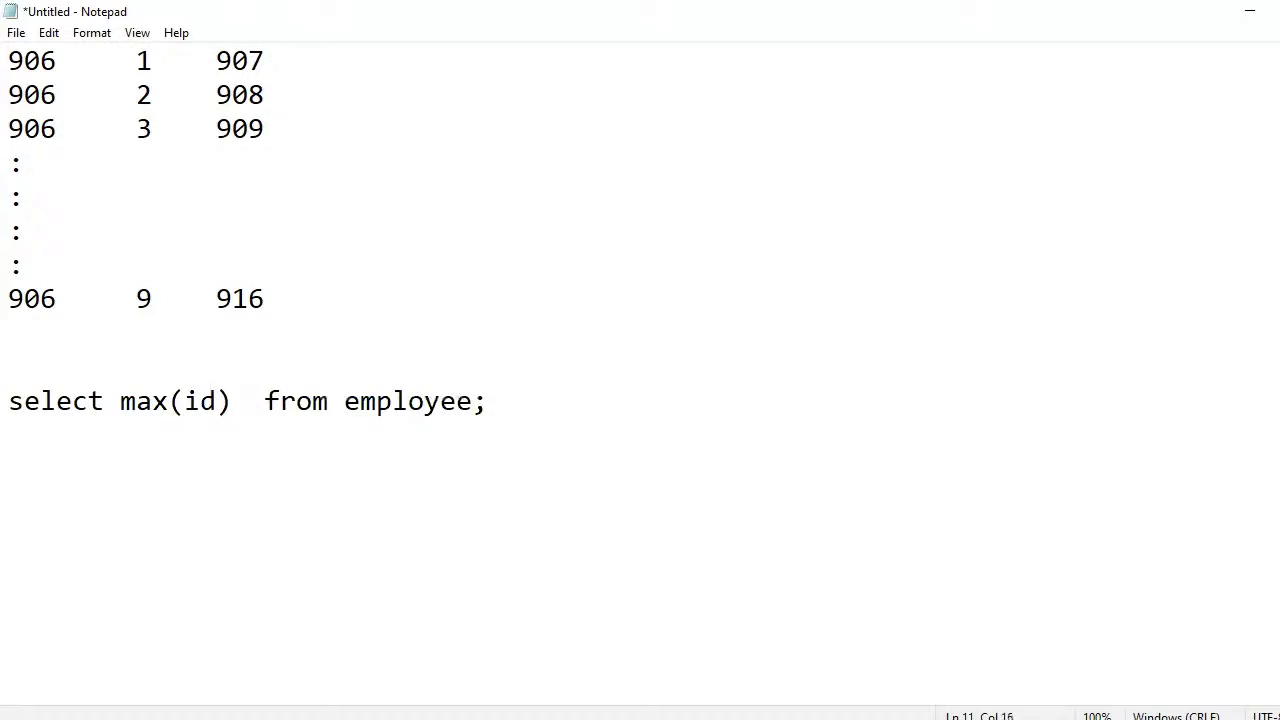
type("as m")
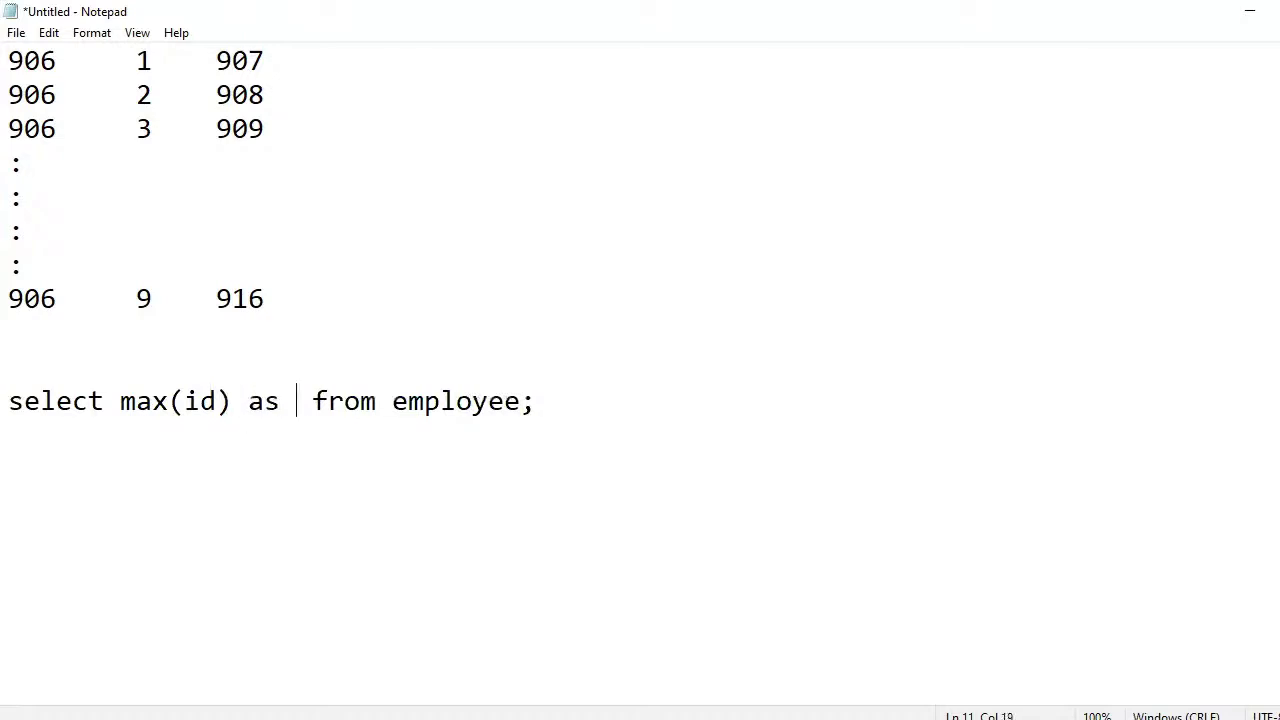
type("id")
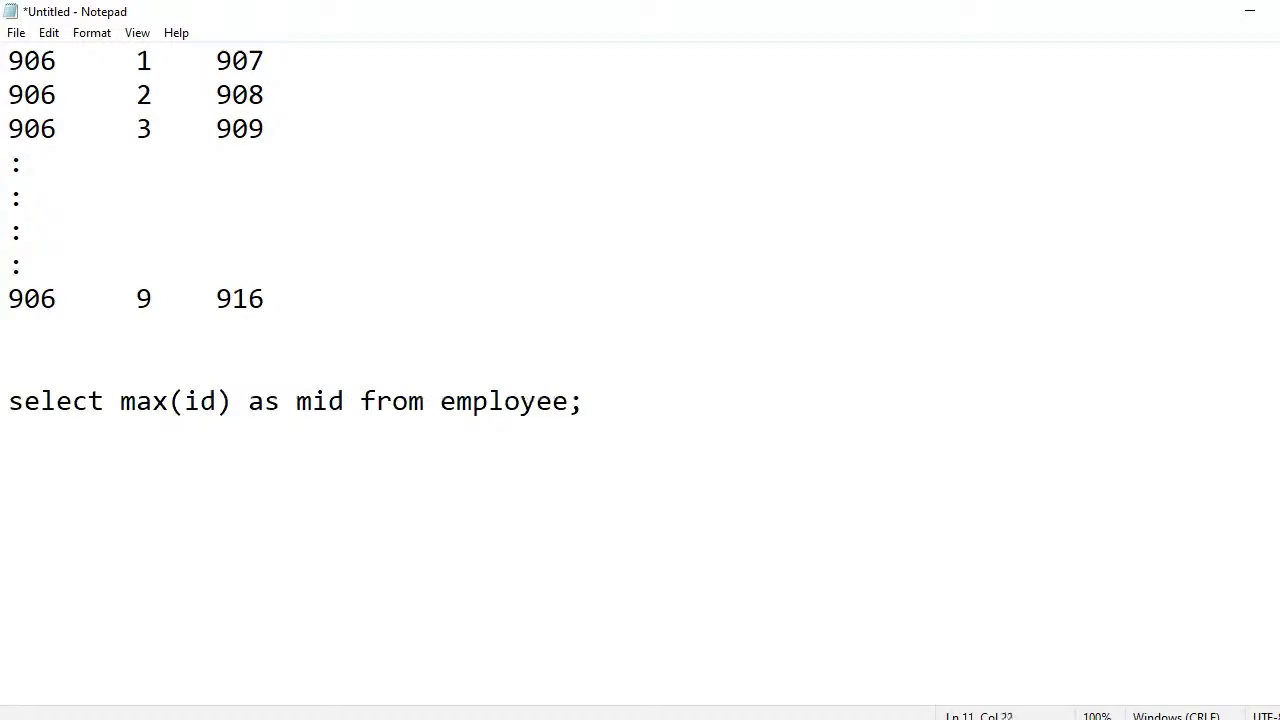
Write the sample result "mid" with 906 on the line under it, below the employee query.
key("Right")
key("Right")
key("Right")
key("Right")
key("Right")
key("Right")
key("Right")
key("Right")
key("Right")
key("Right")
key("Right")
key("Right")
key("Right")
key("Right")
key("Right")
key("Right")
key("Right")
type("mid")
key("Return")
type("906")
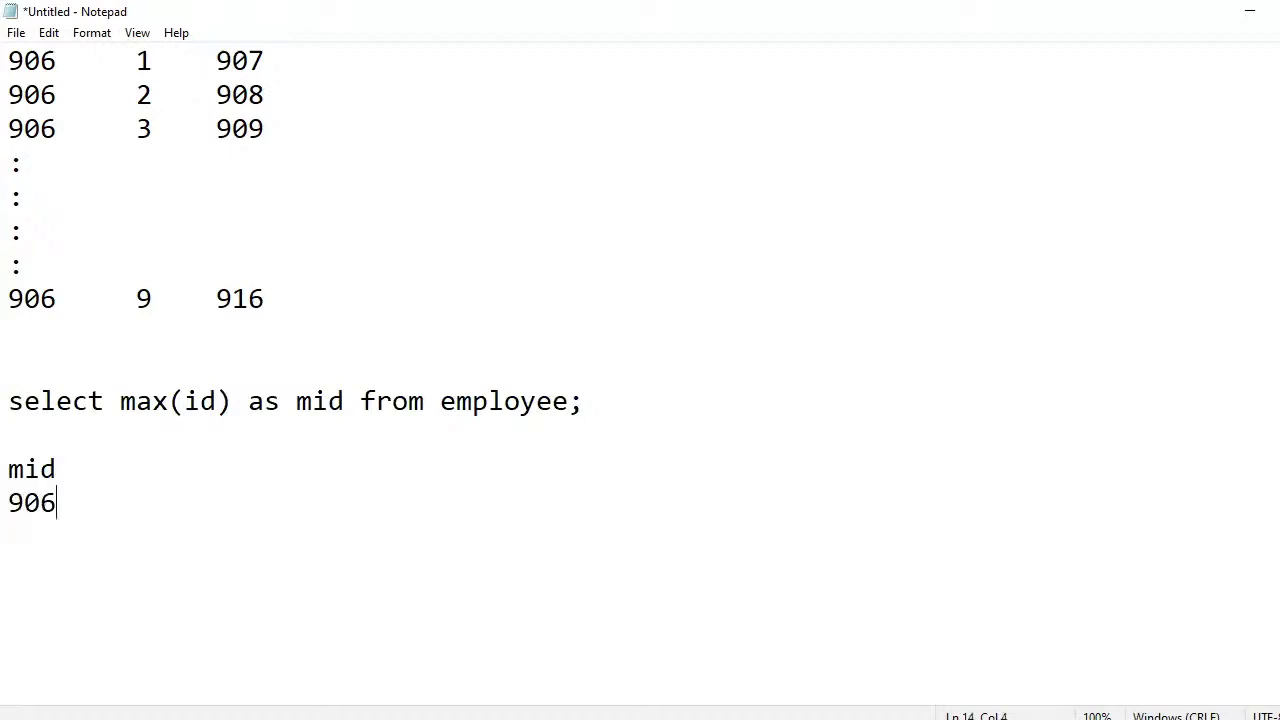
Highlight the mid result below the query, the first row's 906, and the 907 in the same row.
key("shift+Up")
key("shift+Up")
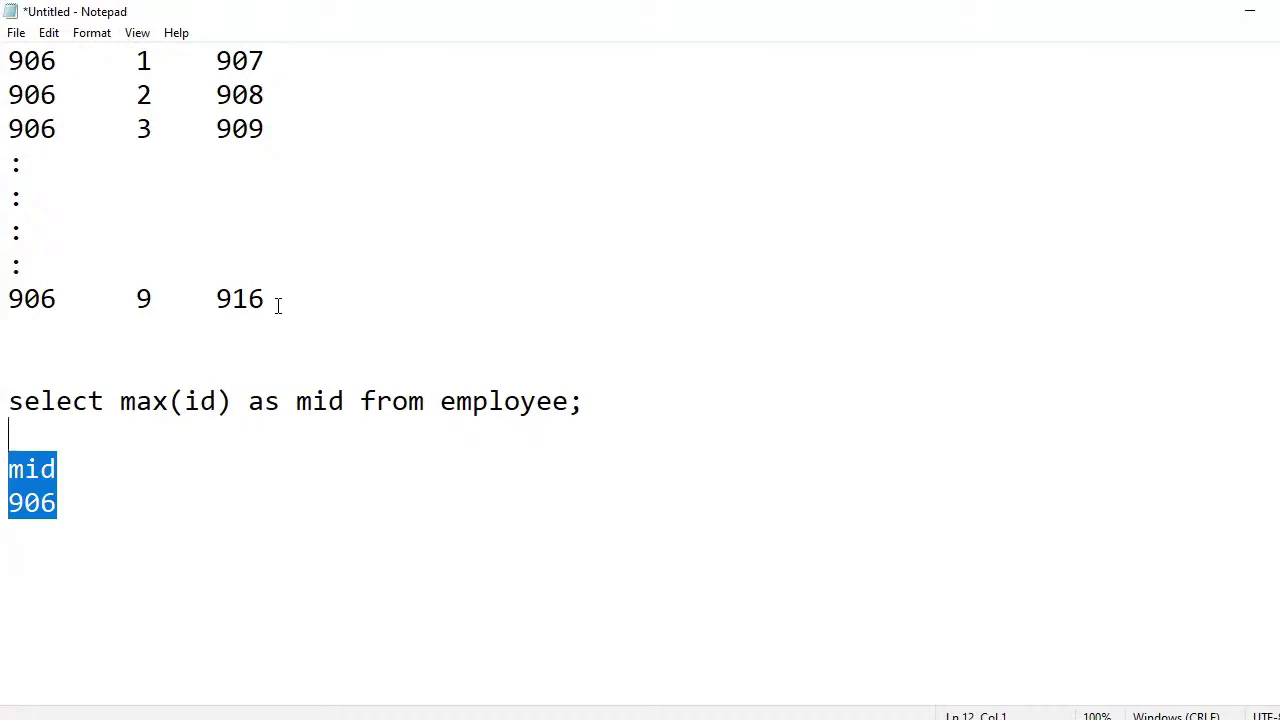
left_click(186, 95)
left_click_drag(12, 62, 63, 60)
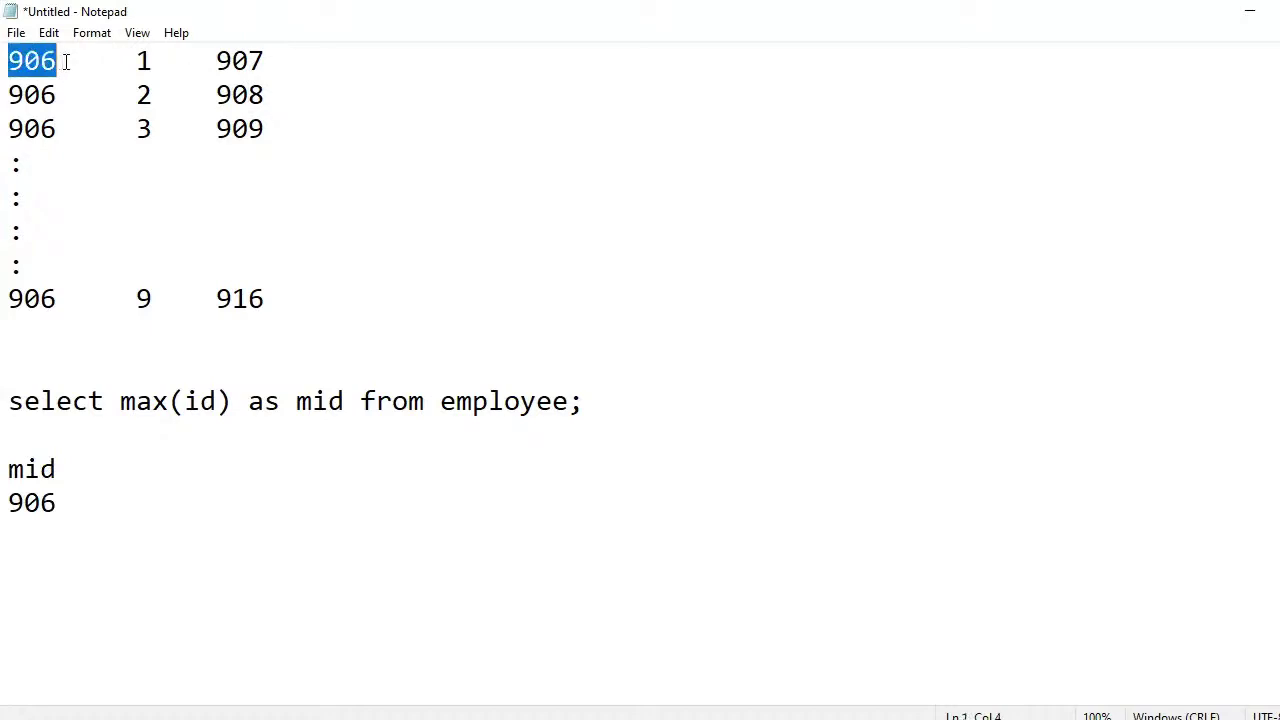
double_click(222, 60)
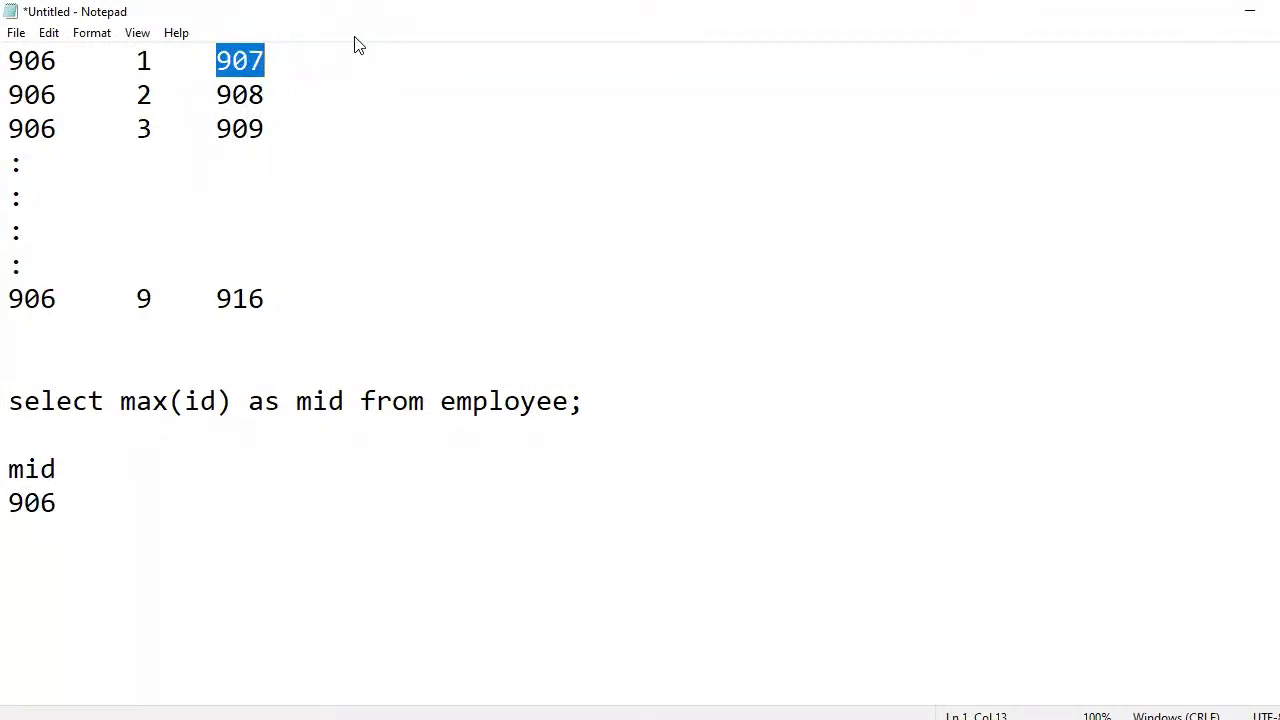
Add four sample employee names on separate lines between the number table and the employee query.
left_click(360, 294)
key("Return")
key("Return")
type("ra")
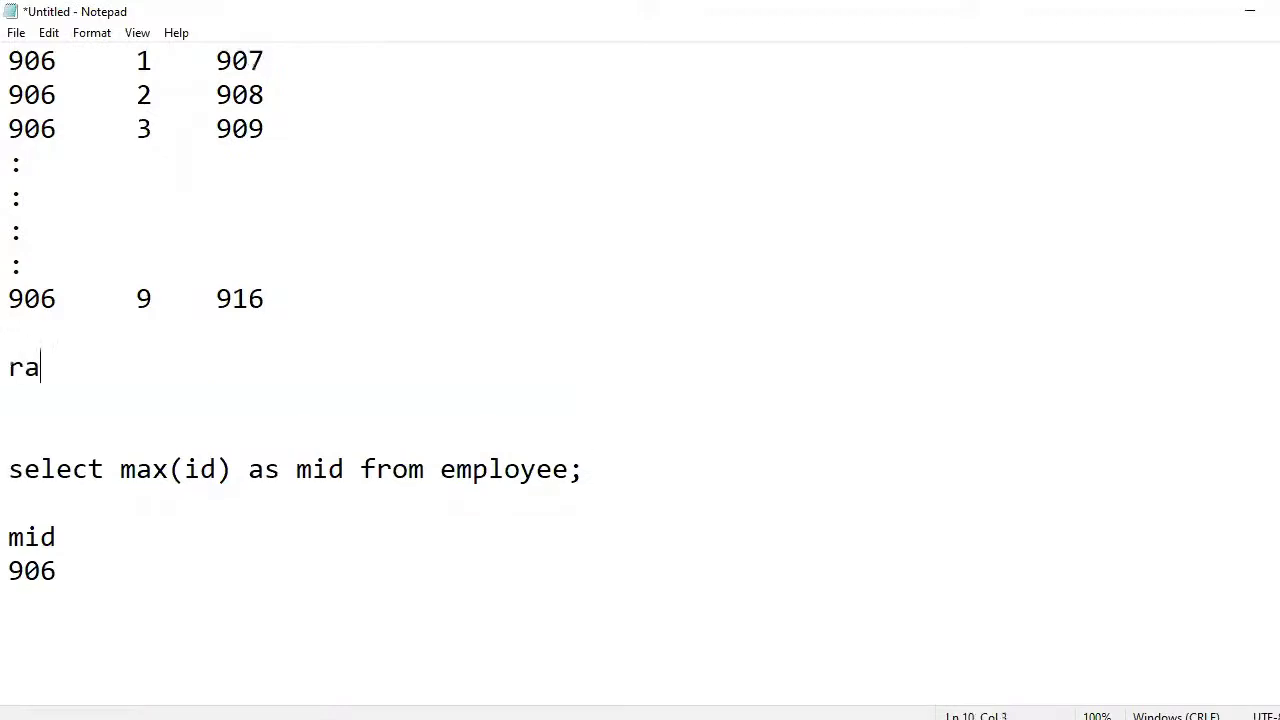
type("kesh")
key("Return")
type("r")
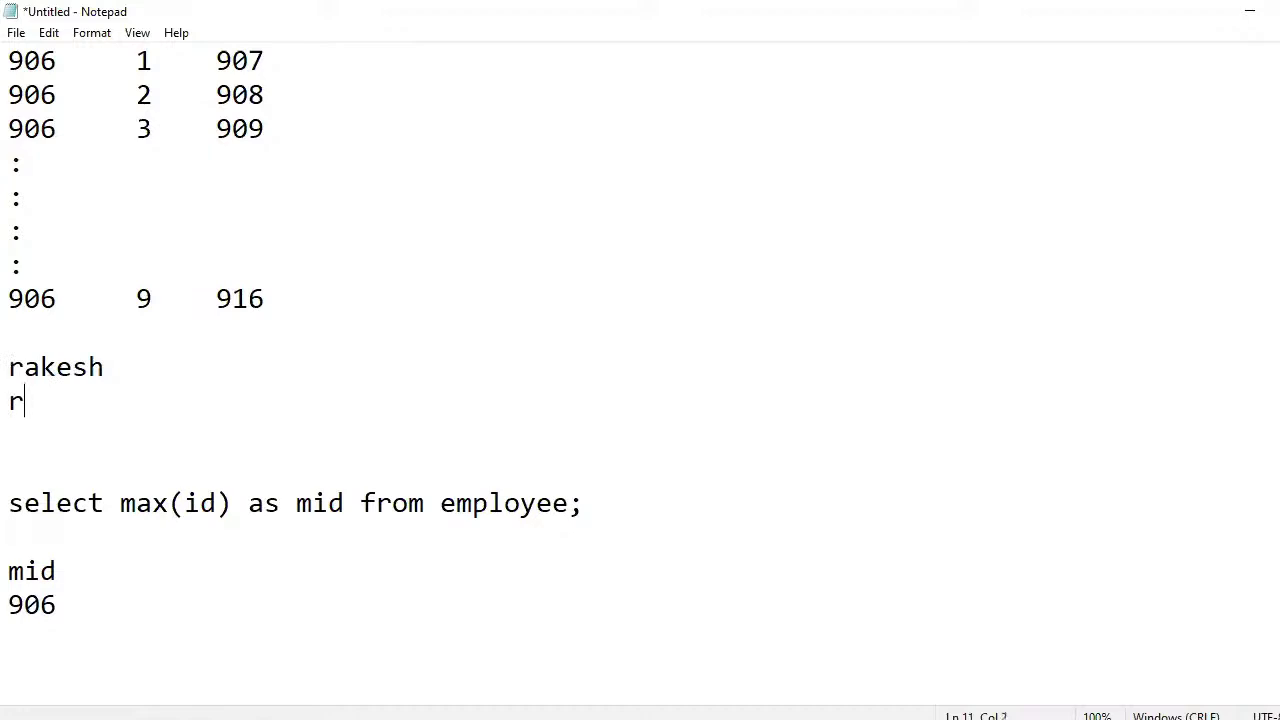
type("ajesh")
key("Return")
type("bharat")
key("Return")
type("sree")
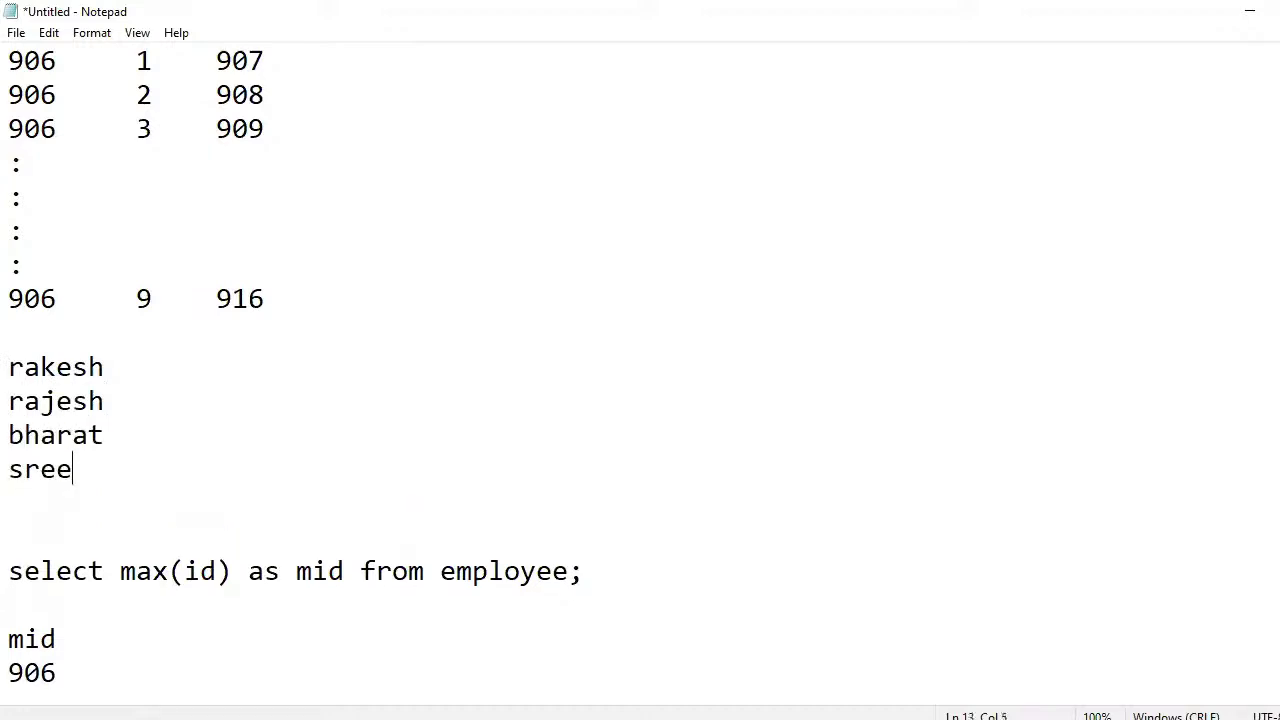
type("ram")
Change the value under mid to 916 and return to the first row of the number table.
left_click(75, 675)
key("BackSpace")
key("BackSpace")
key("BackSpace")
type("916")
left_click(40, 63)
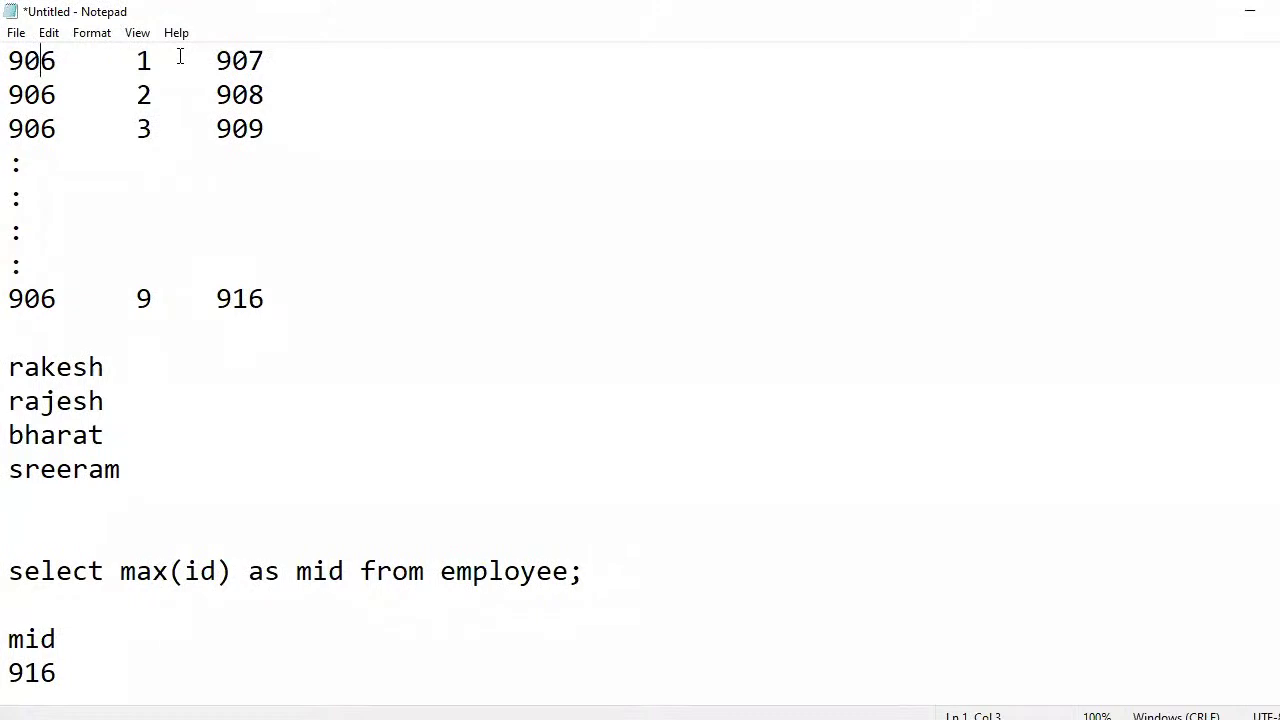
Enter the ids 917 and 918 beside the first two sample employee names.
left_click(205, 367)
key("Tab")
type("917")
key("Down")
key("BackSpace")
type("918")
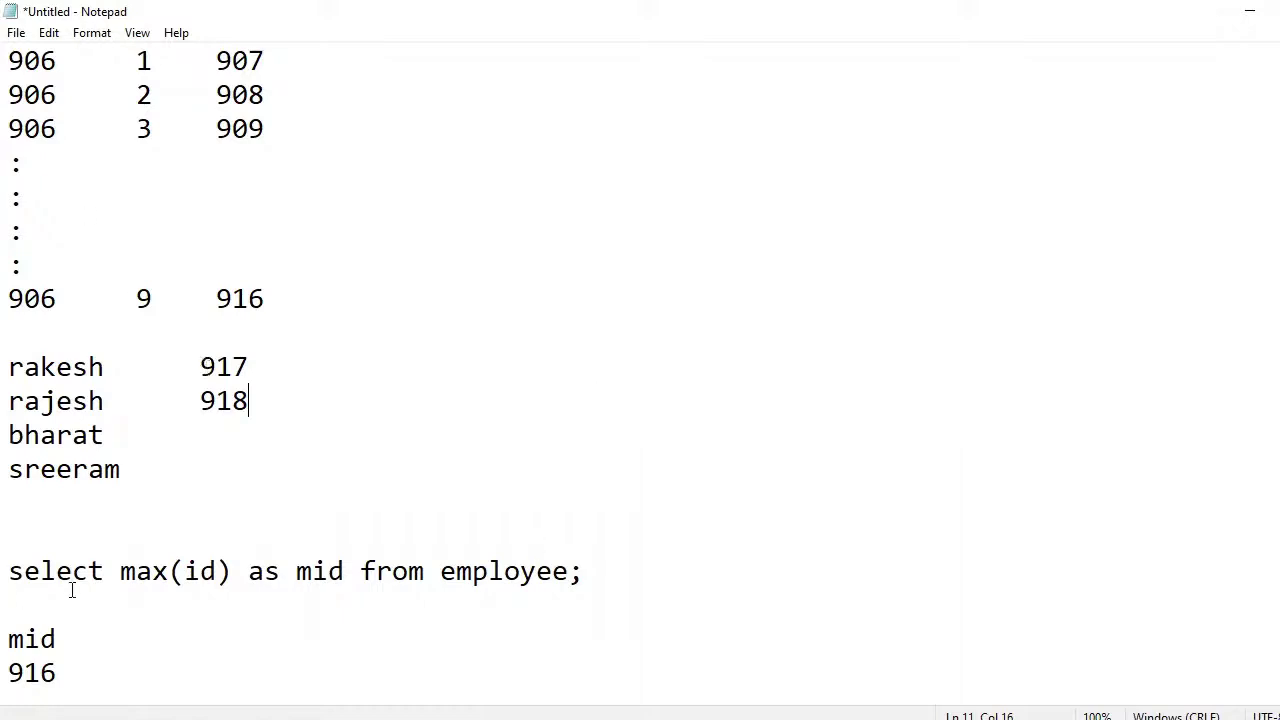
Write the codes sndt101, sndt102 and sndt103 on separate lines a few lines below the mid result.
left_click(80, 648)
key("Down")
key("Return")
key("Return")
key("Return")
key("Return")
key("Return")
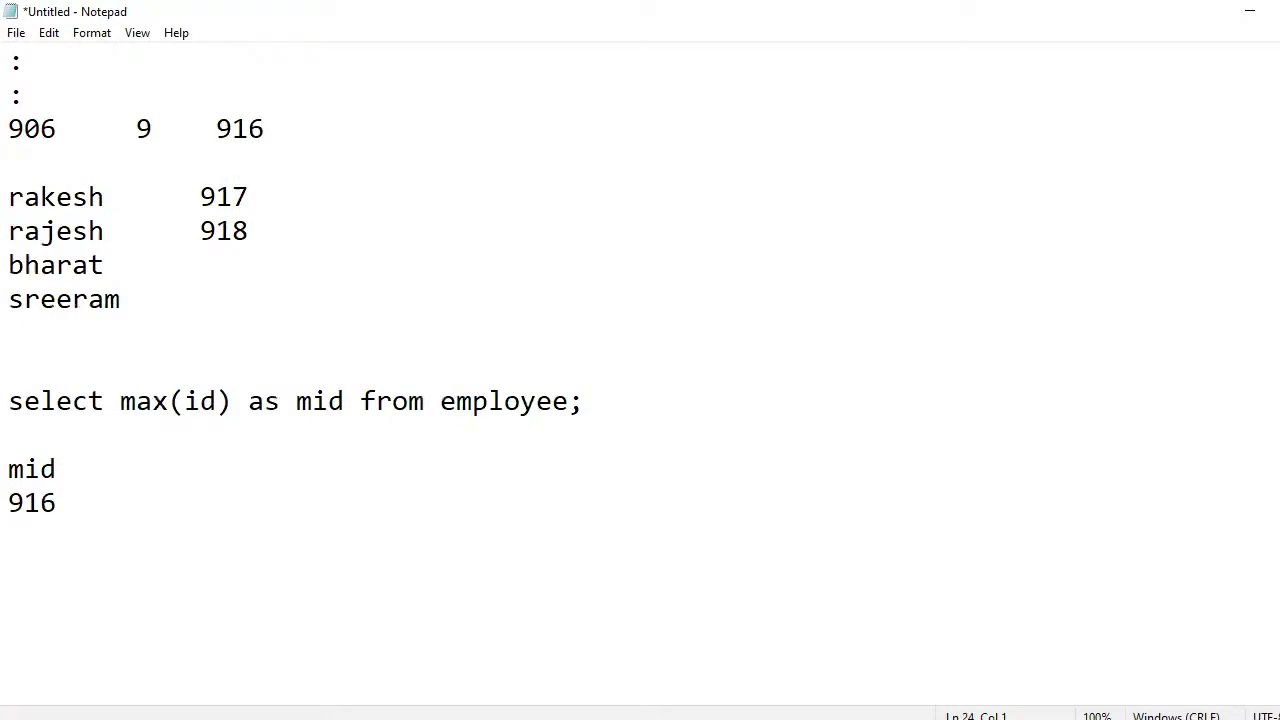
key("Up")
key("Up")
type("sndt101")
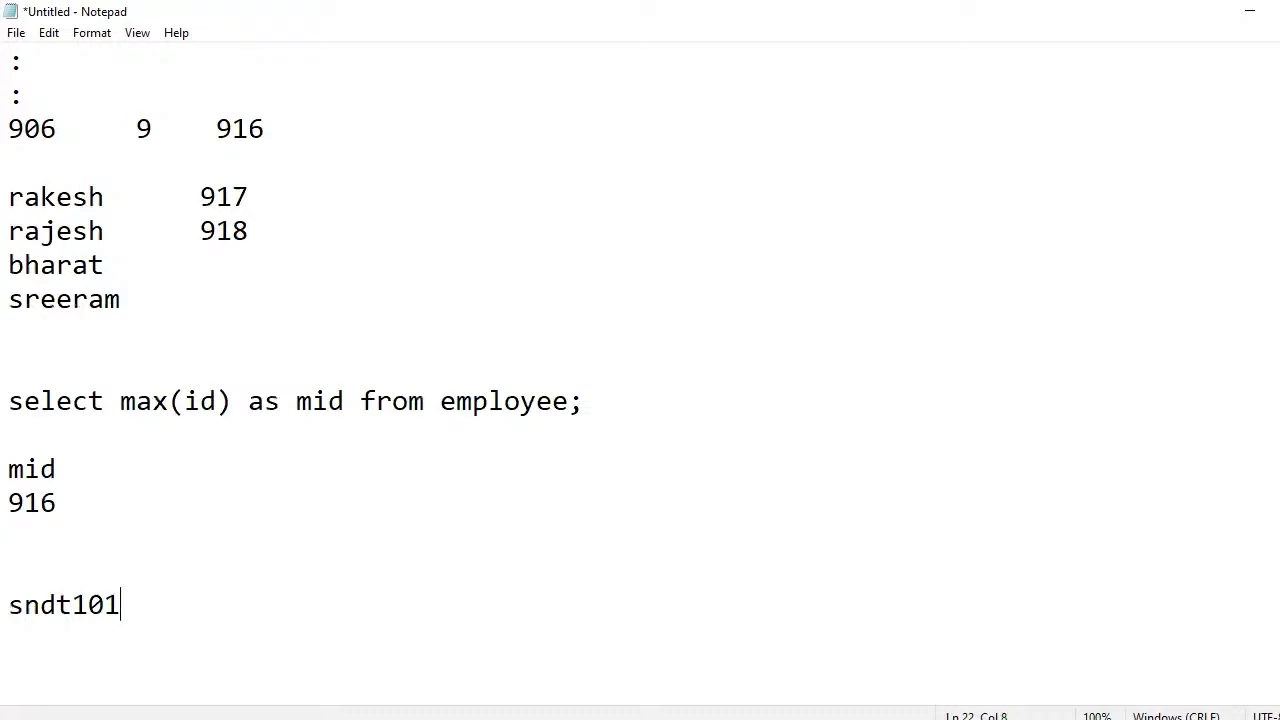
key("Return")
type("sndt102")
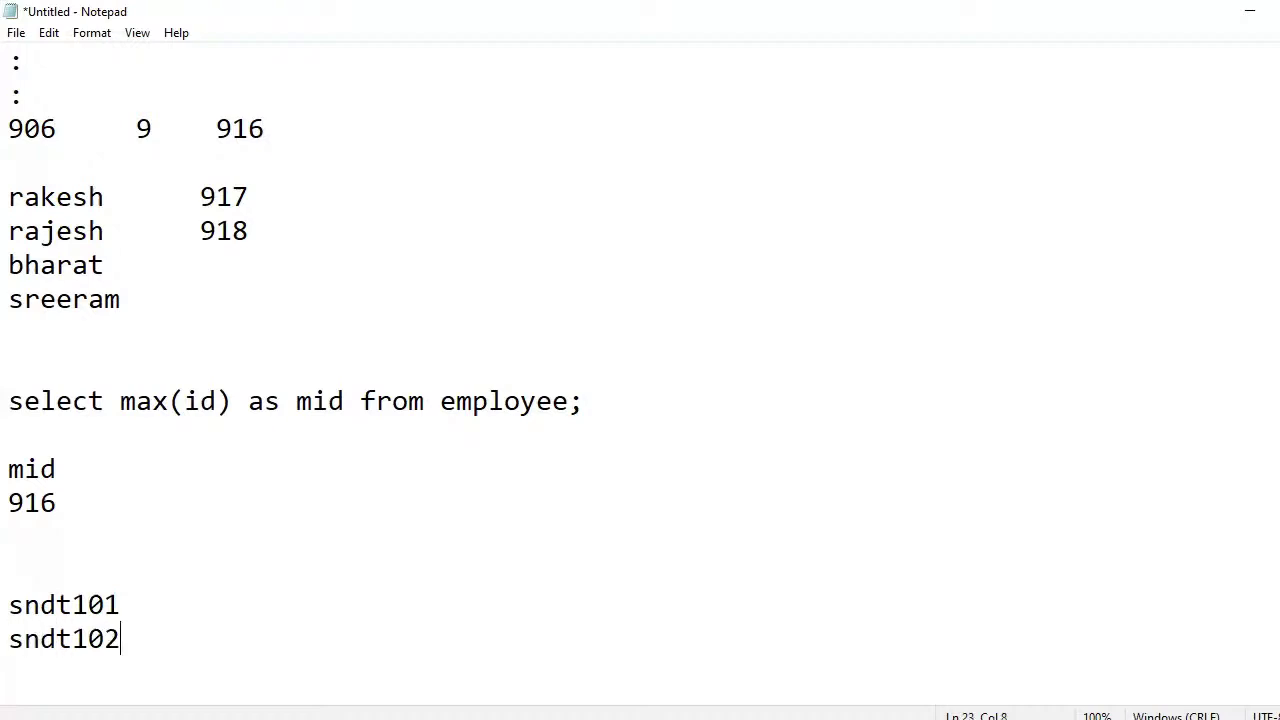
key("Return")
type("sndt103")
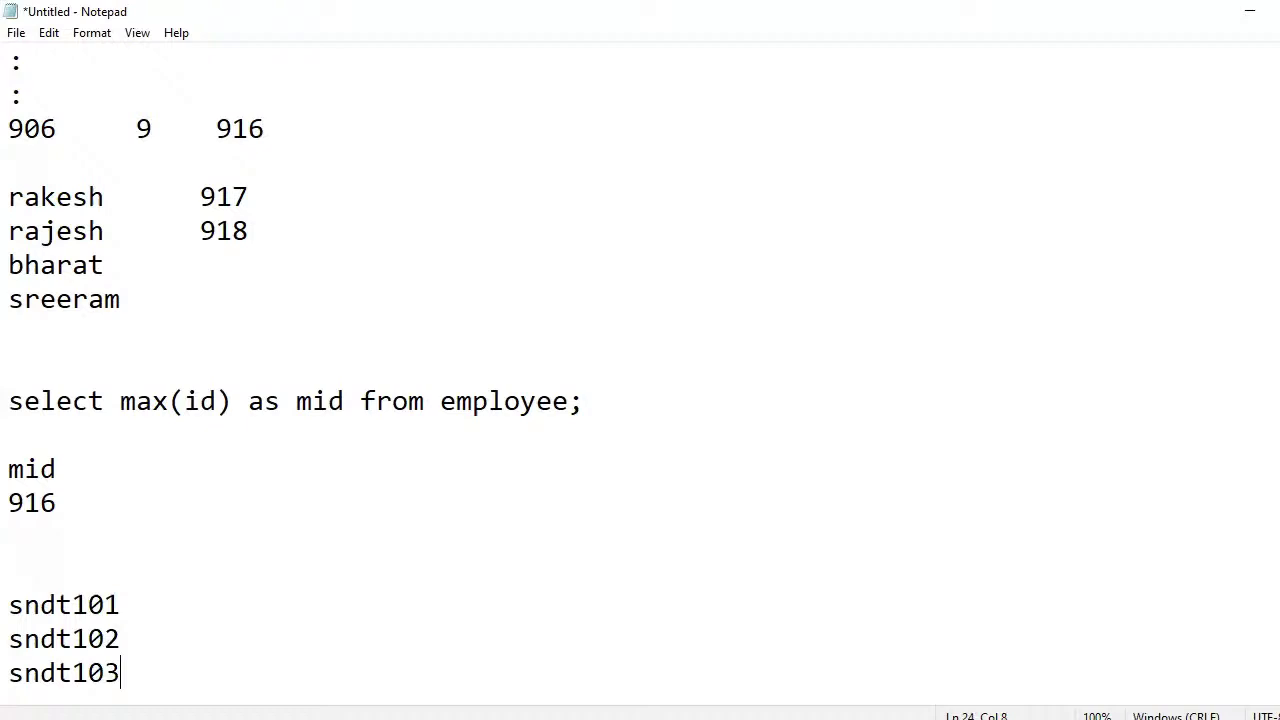
Append tableu, adf and snowflake to the three sndt codes and add a fourth line sndt104pbi.
left_click(133, 608)
type("tableu")
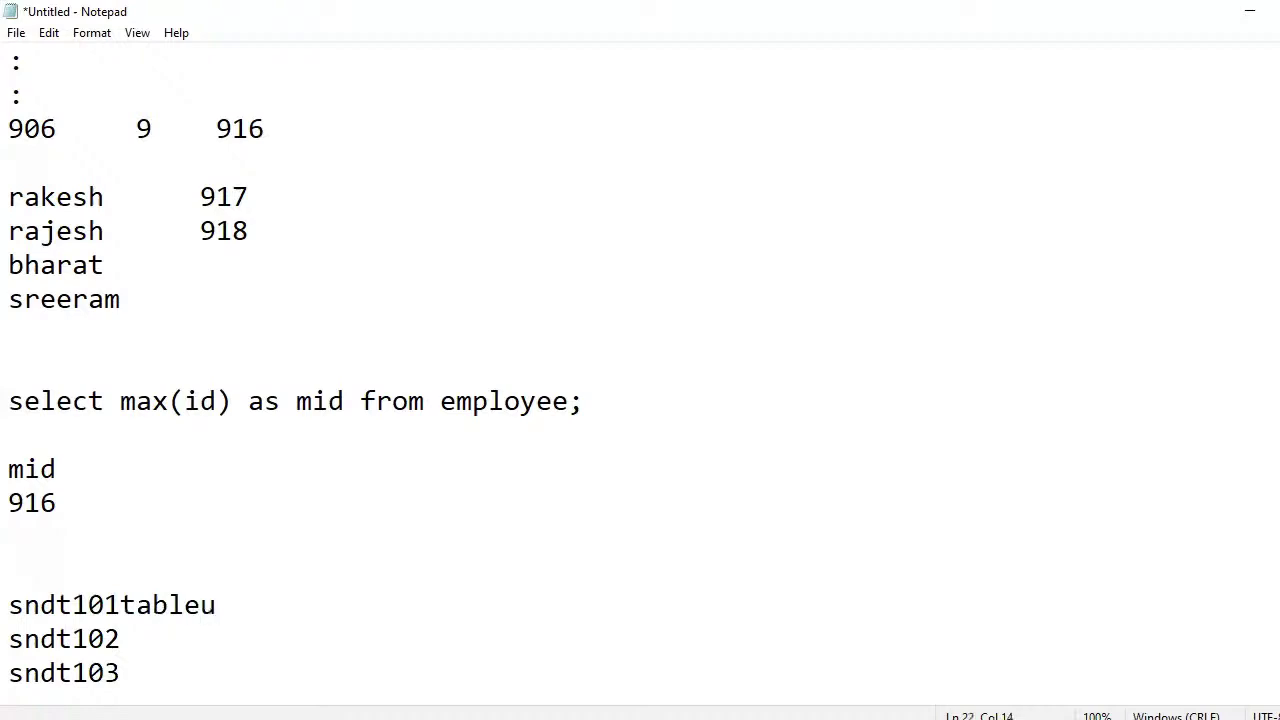
key("Down")
type("adf")
key("Down")
type("snowflake")
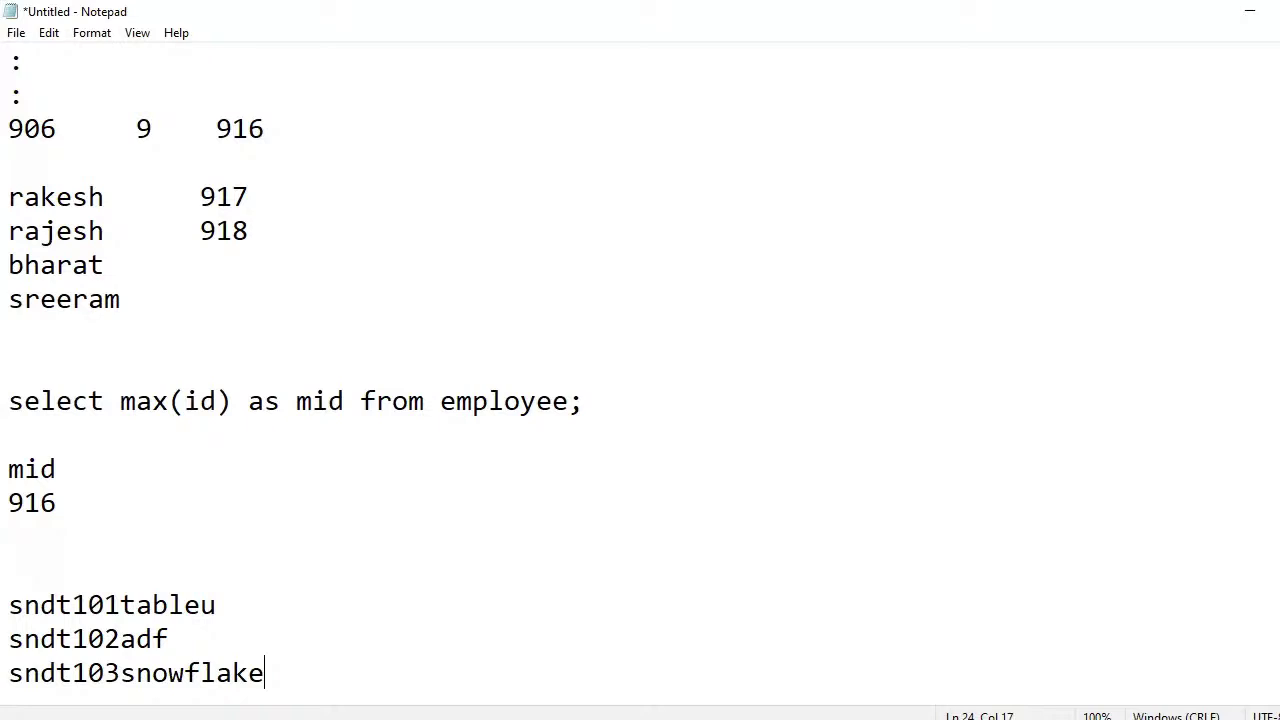
key("Return")
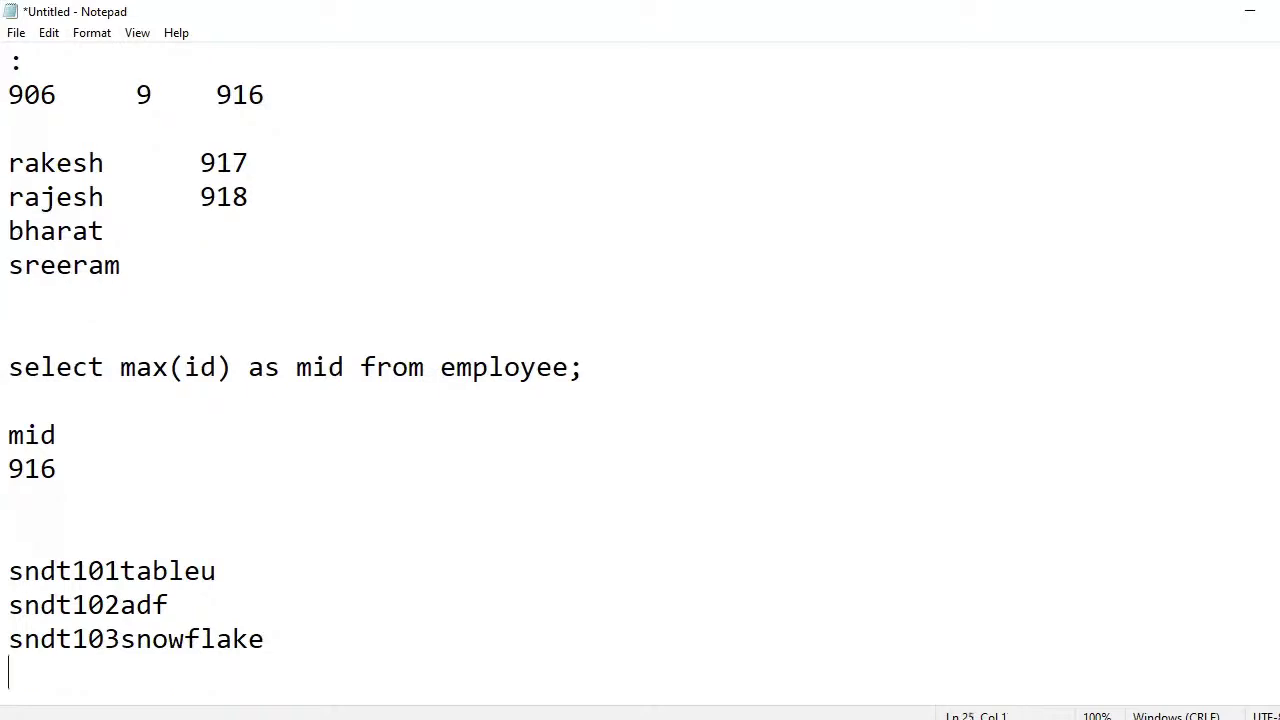
type("sndt104pbi")
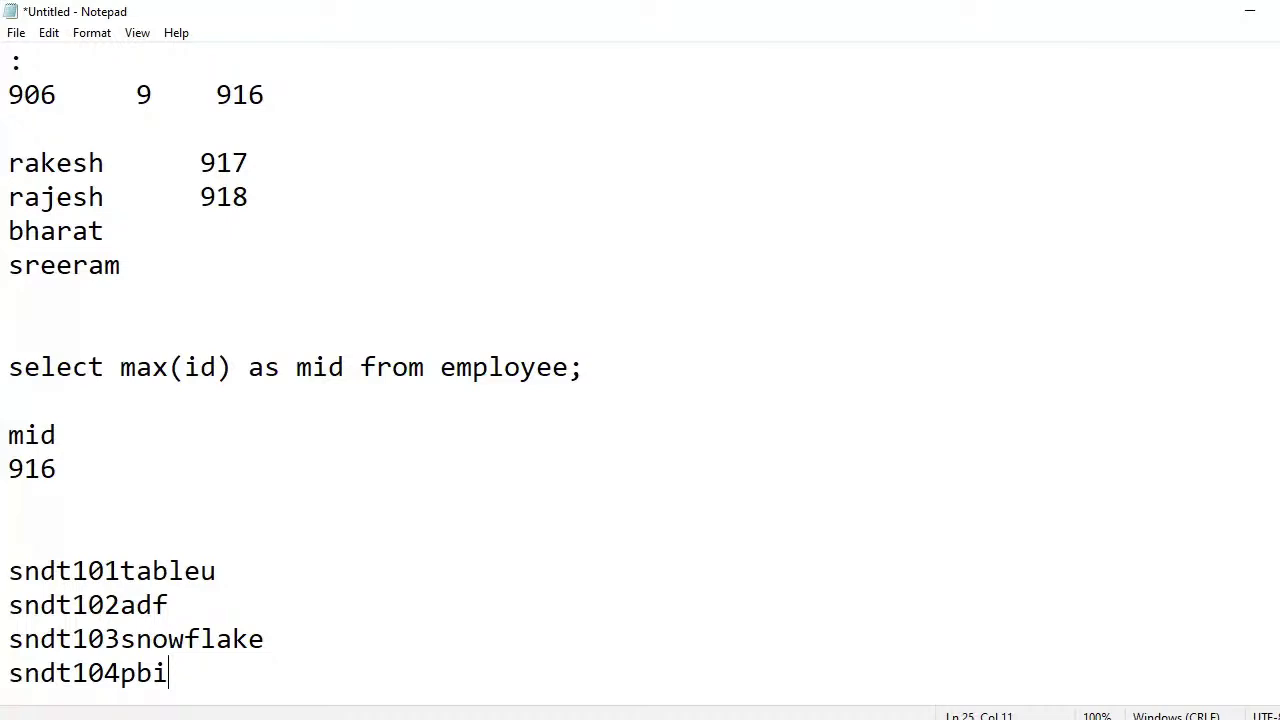
Delete the four sndt code lines and return to the start of the document.
key("shift+Home")
key("shift+Up")
key("shift+Up")
key("shift+Up")
key("shift+Up")
key("shift+Up")
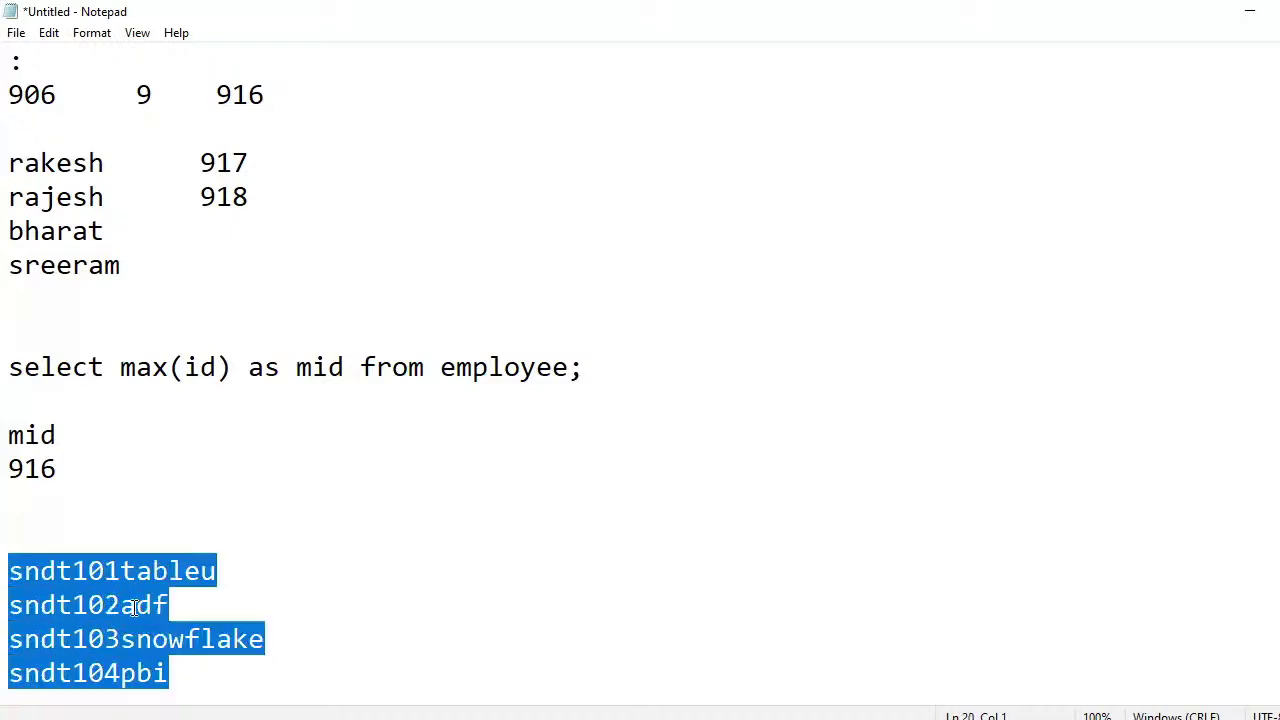
key("BackSpace")
key("Up")
key("Up")
key("Up")
key("Up")
key("Up")
key("Up")
key("Up")
key("Up")
key("Up")
key("Up")
key("Up")
key("Up")
key("Up")
key("Up")
key("Up")
key("Up")
key("Up")
key("Up")
key("Up")
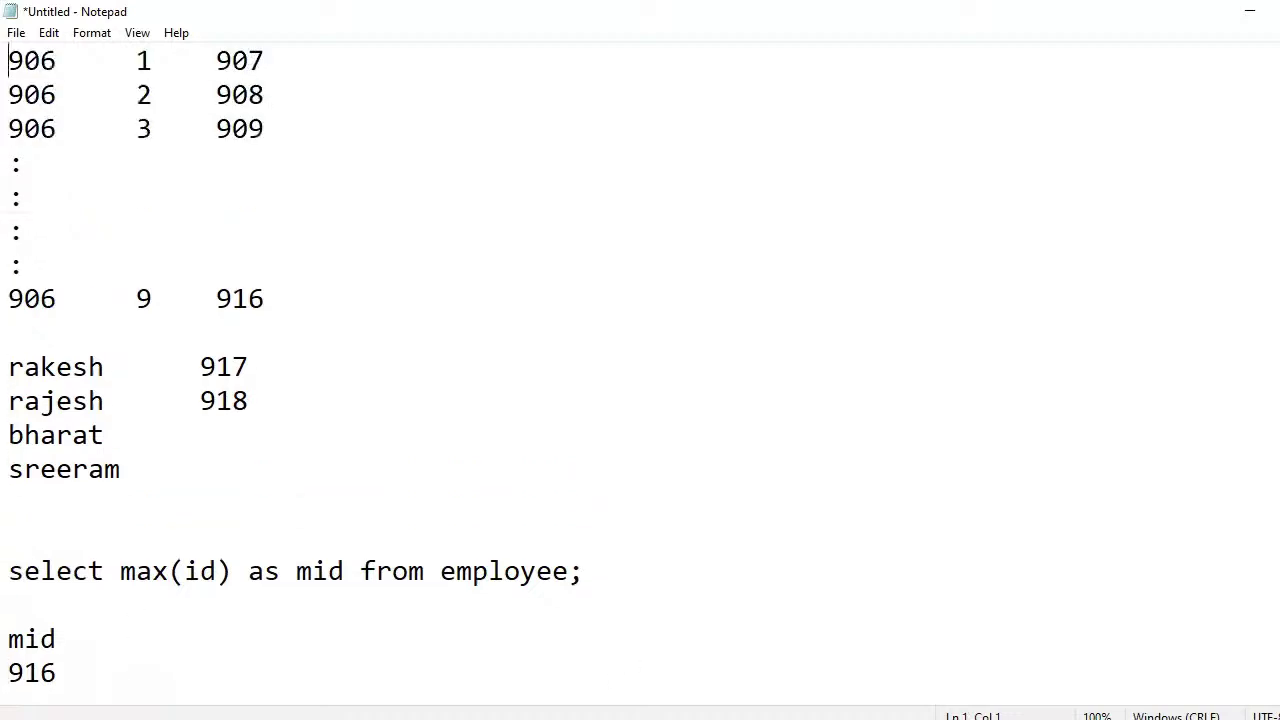
Switch to the myetl9009 data factory in the browser, create a new data flow and close its properties.
left_click(724, 719)
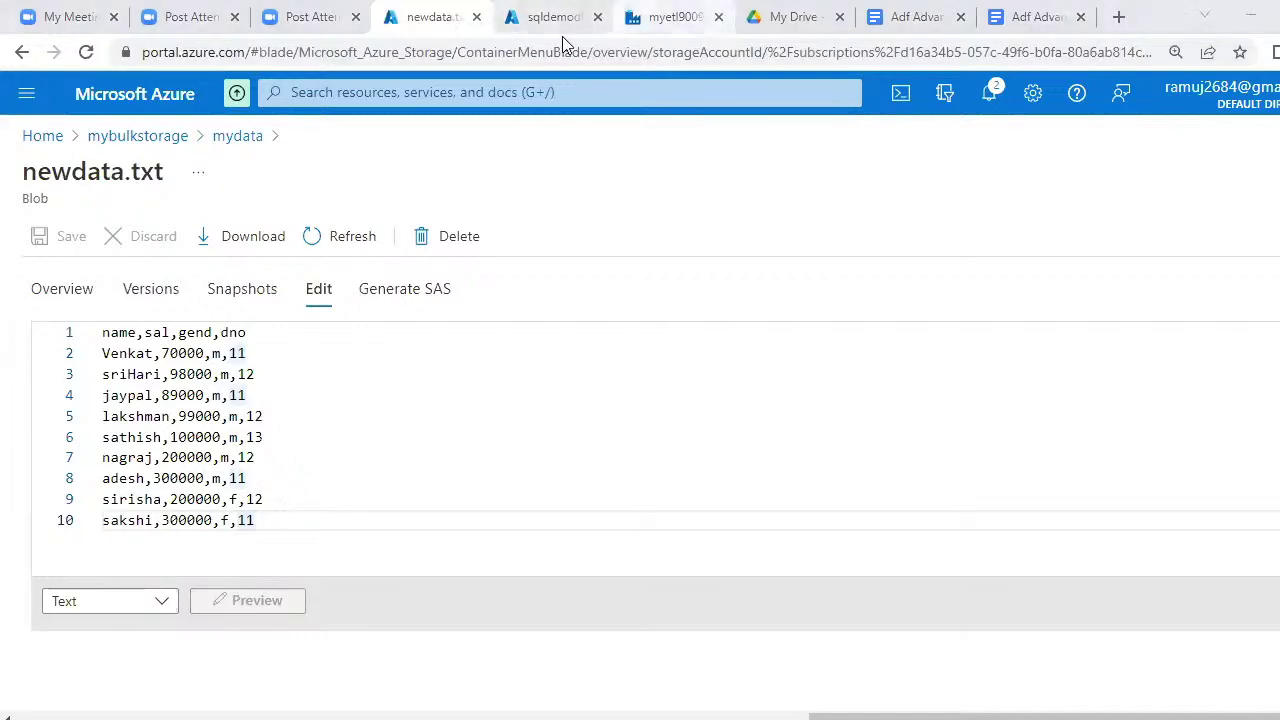
left_click(665, 17)
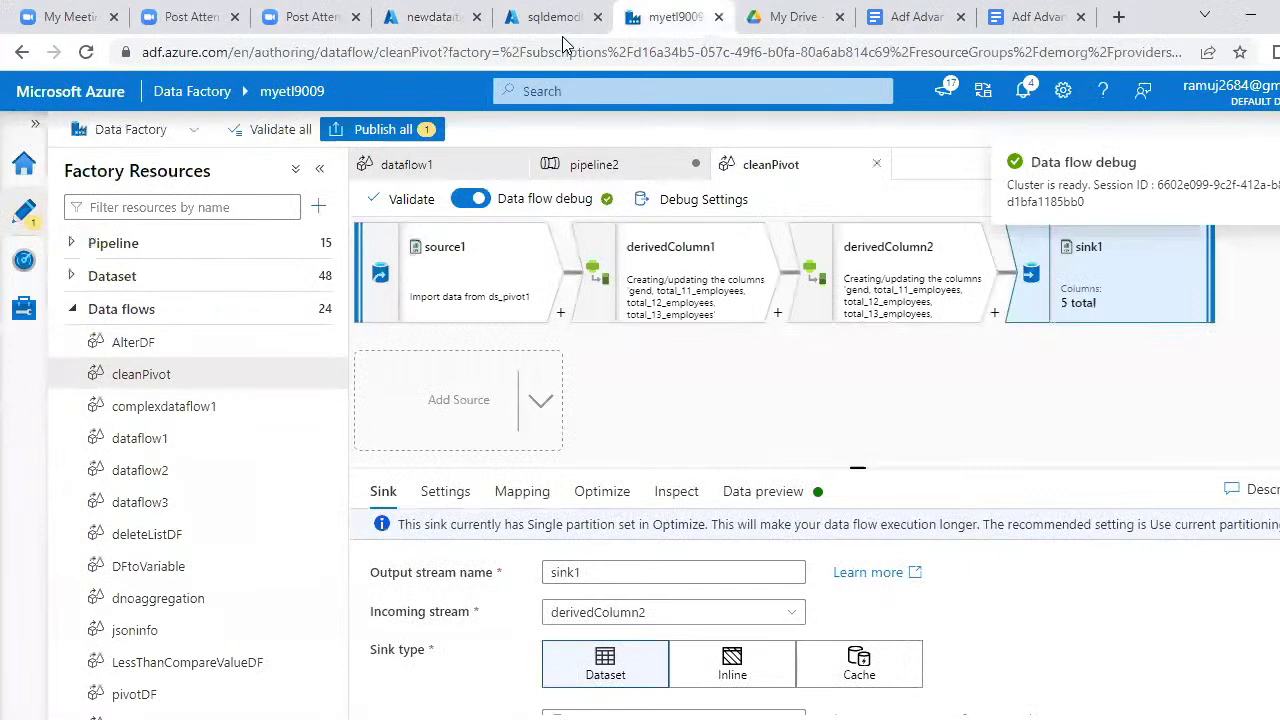
left_click(74, 310)
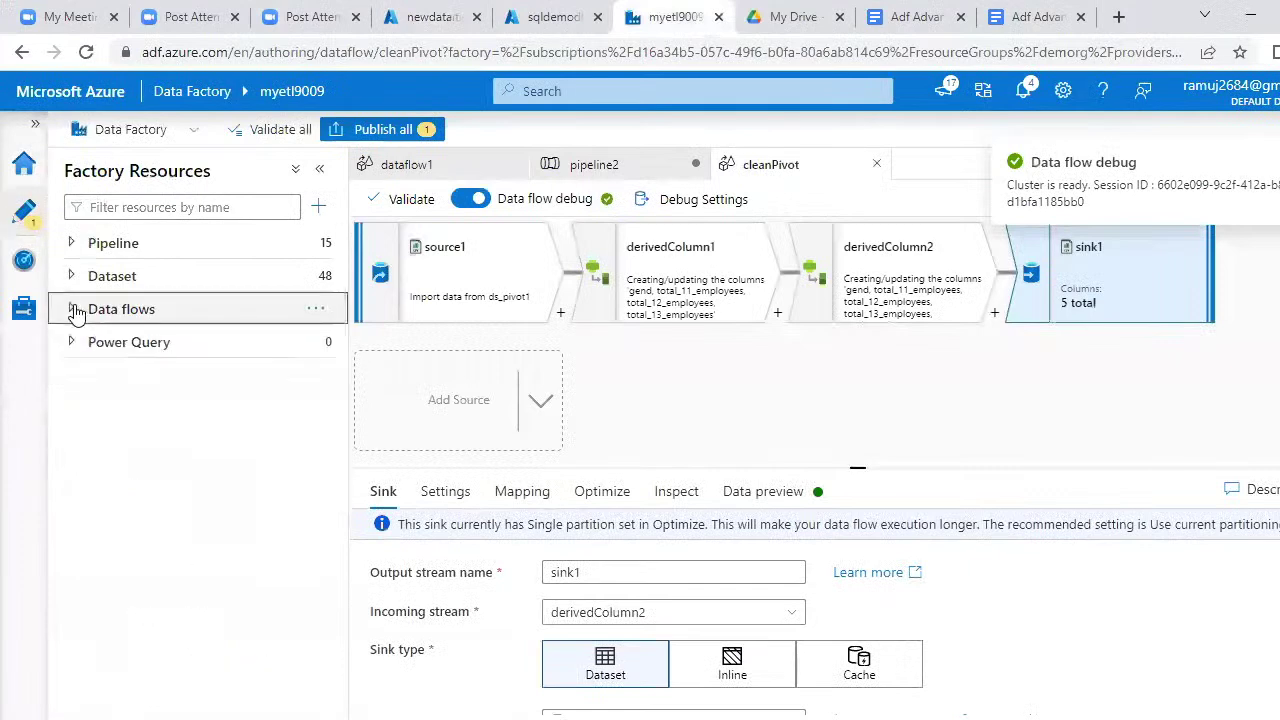
left_click(318, 314)
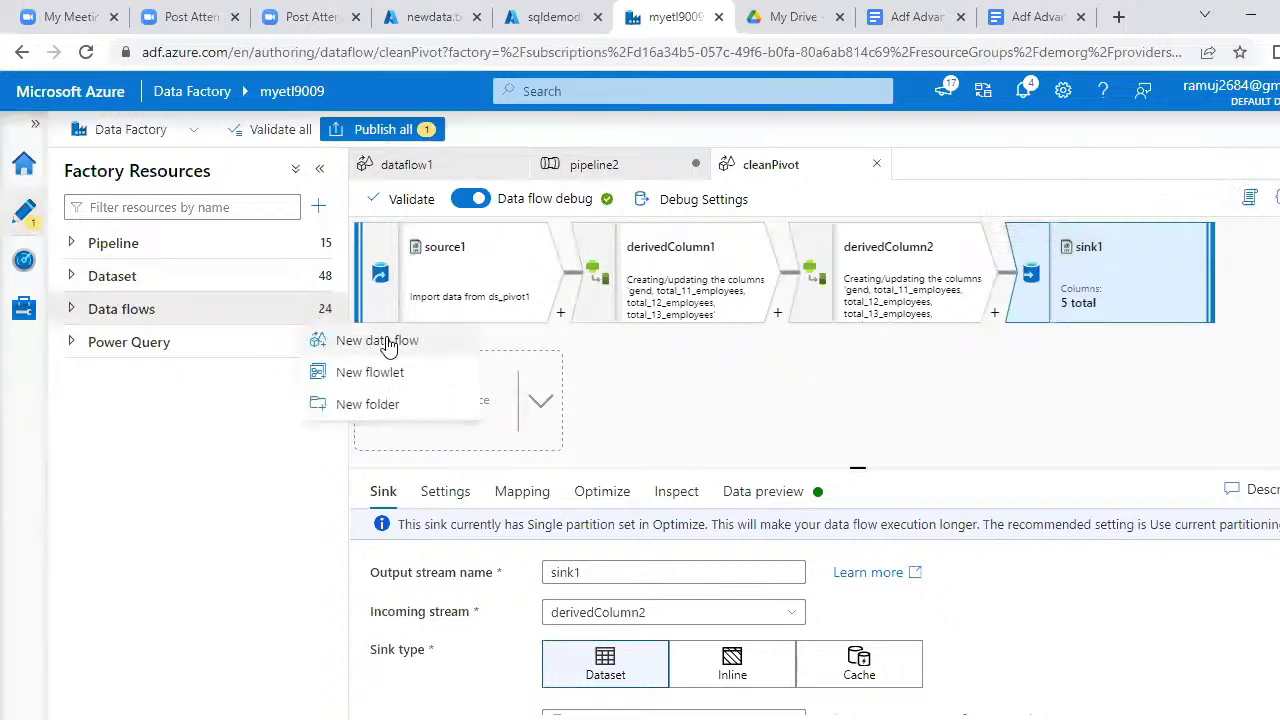
left_click(380, 341)
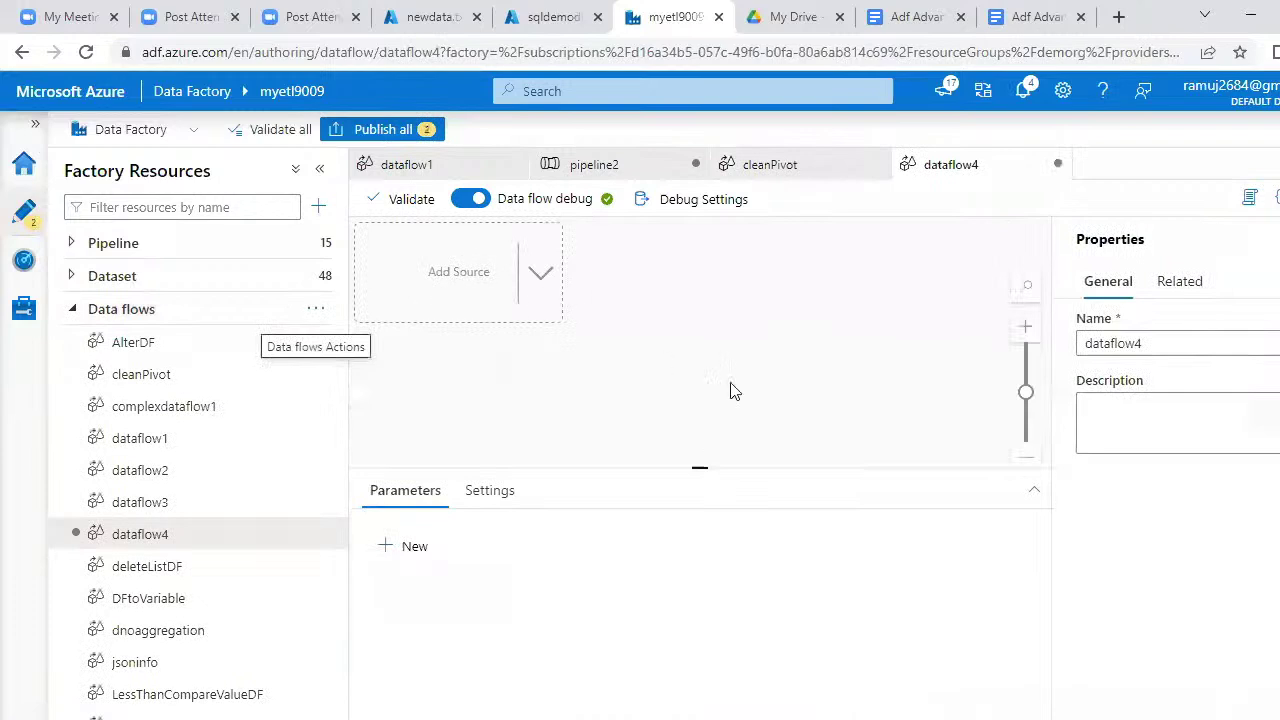
left_click(1249, 197)
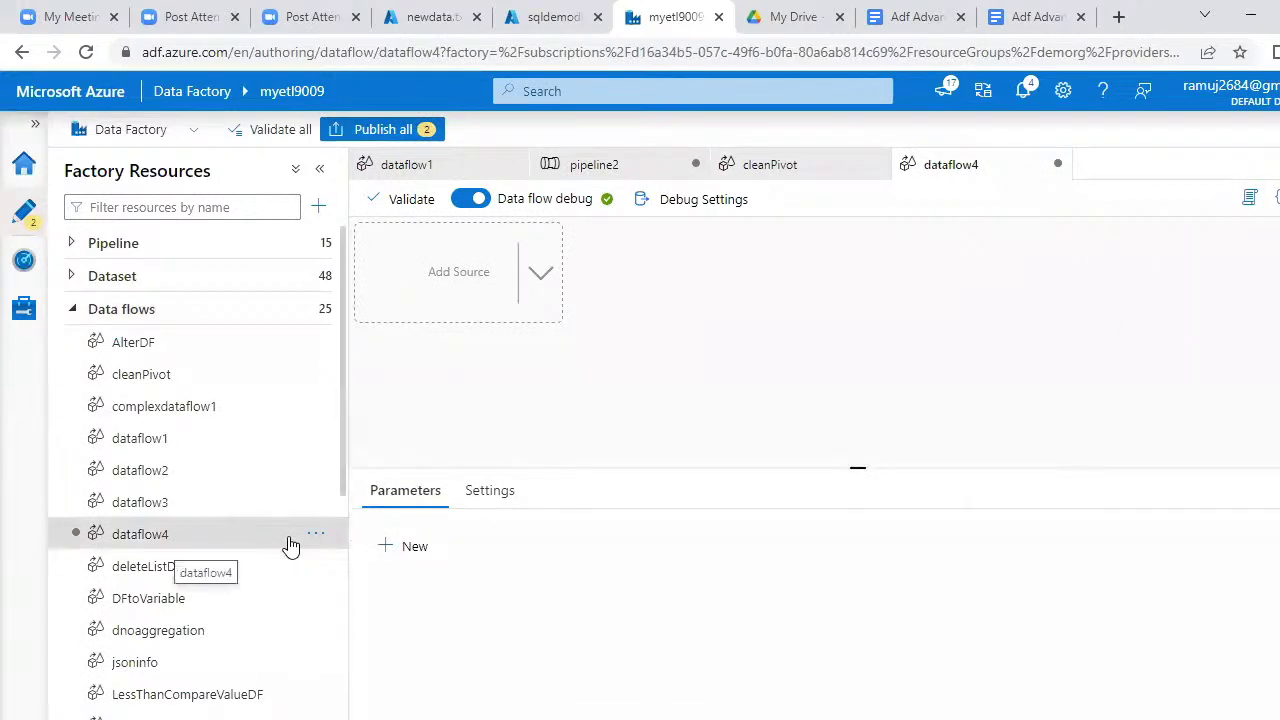
Rename the new data flow GenerateIDs and add a source to it.
left_click(316, 540)
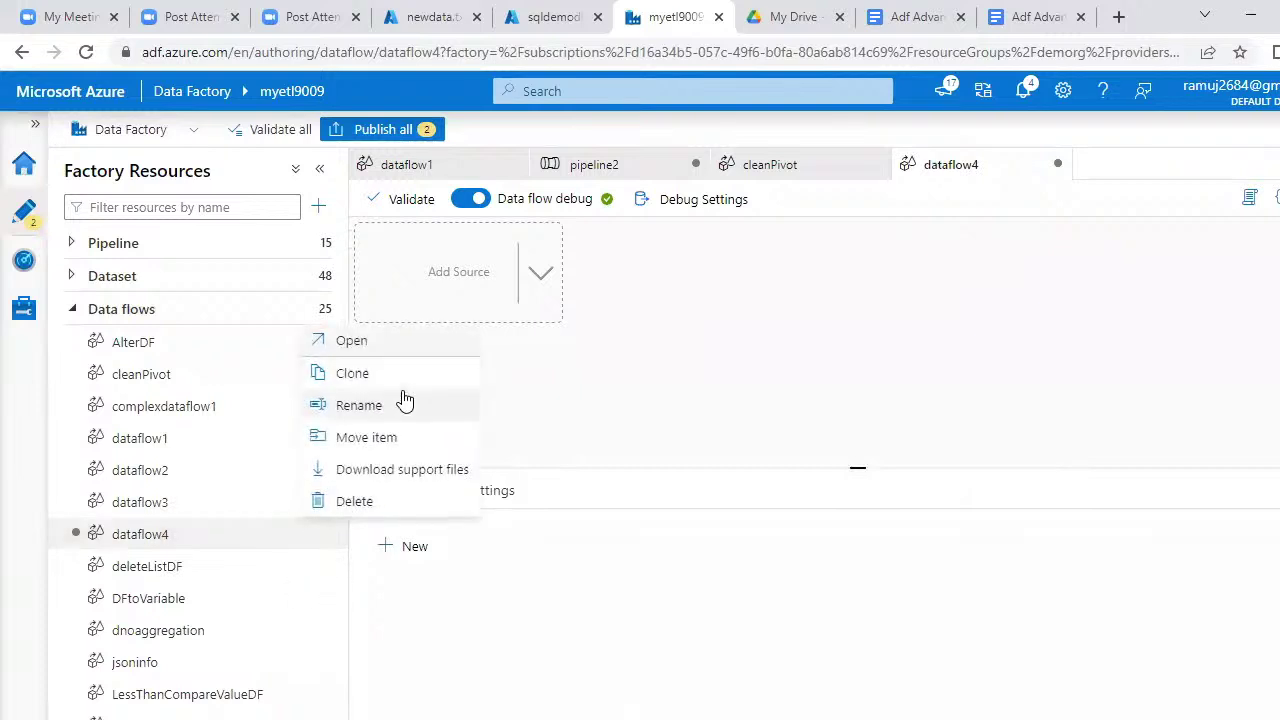
left_click(358, 405)
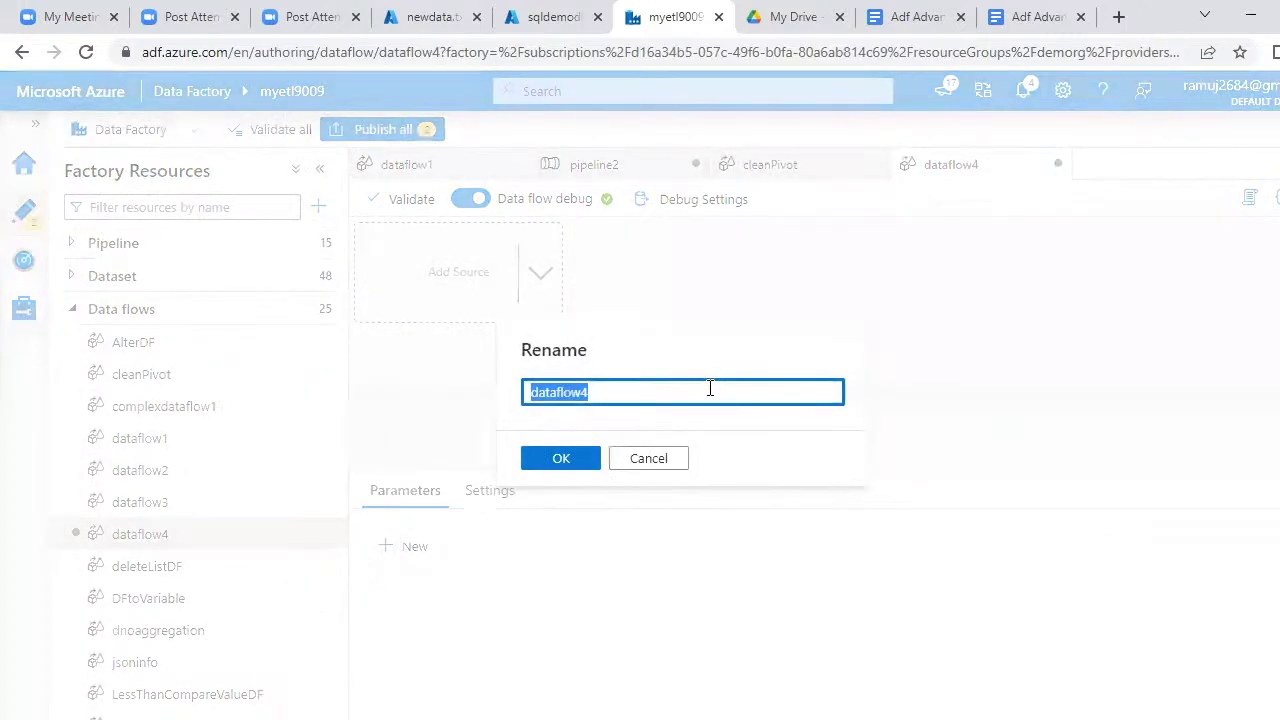
type("G")
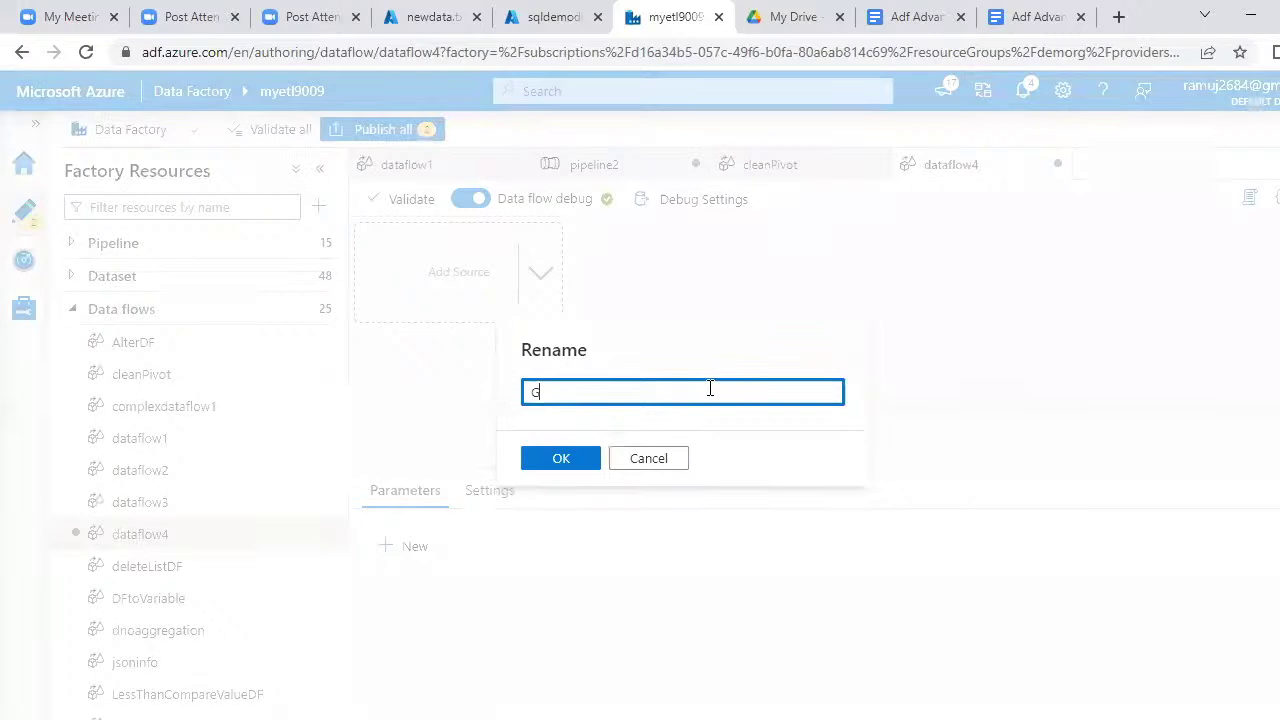
type("ener")
key("BackSpace")
type("rateIDs")
left_click(561, 458)
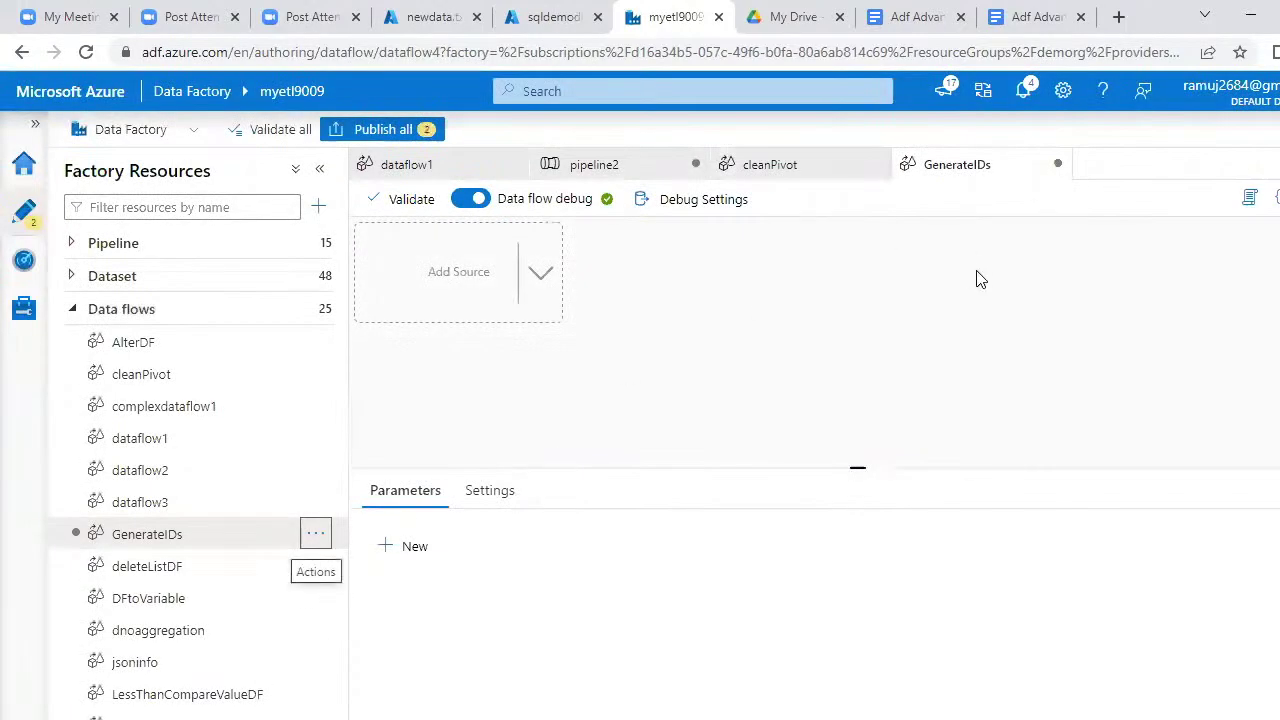
left_click(453, 264)
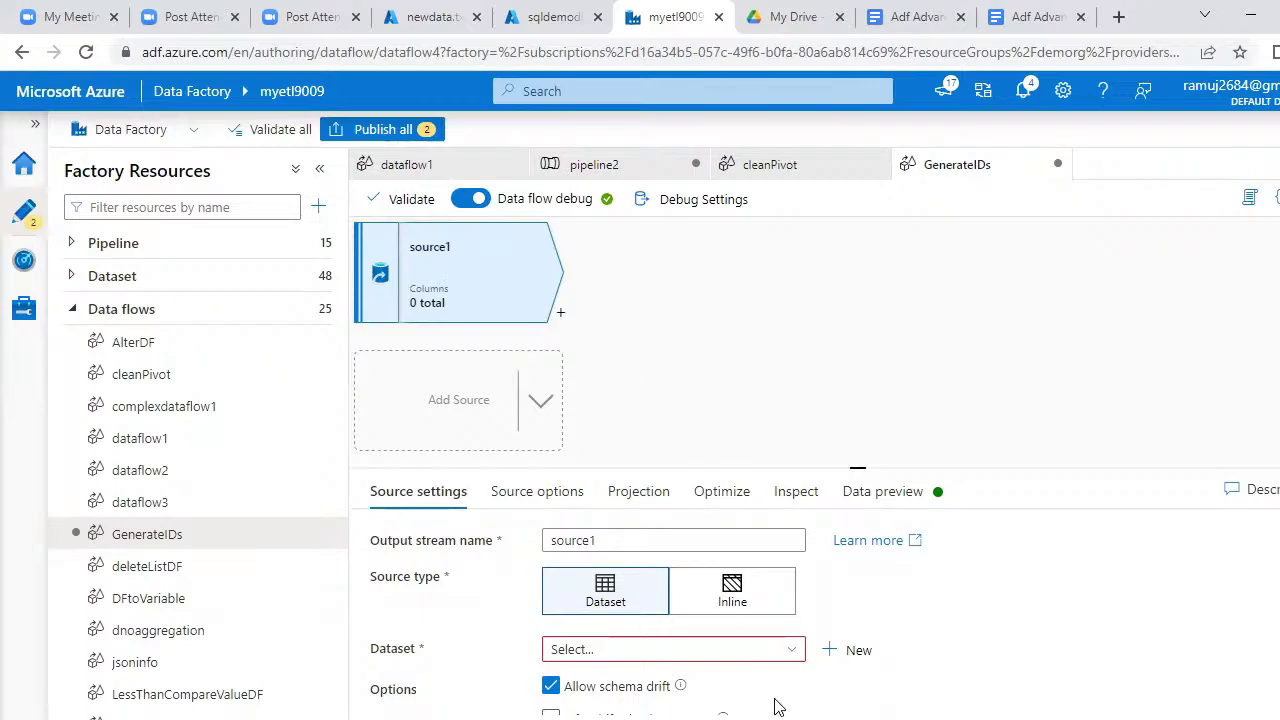
Switch to Notepad and write "create a dataset with out tablename," below the mid result, with ds_max on the following line.
key("alt+Tab")
left_click(286, 674)
key("Return")
key("Return")
key("Return")
type("create at")
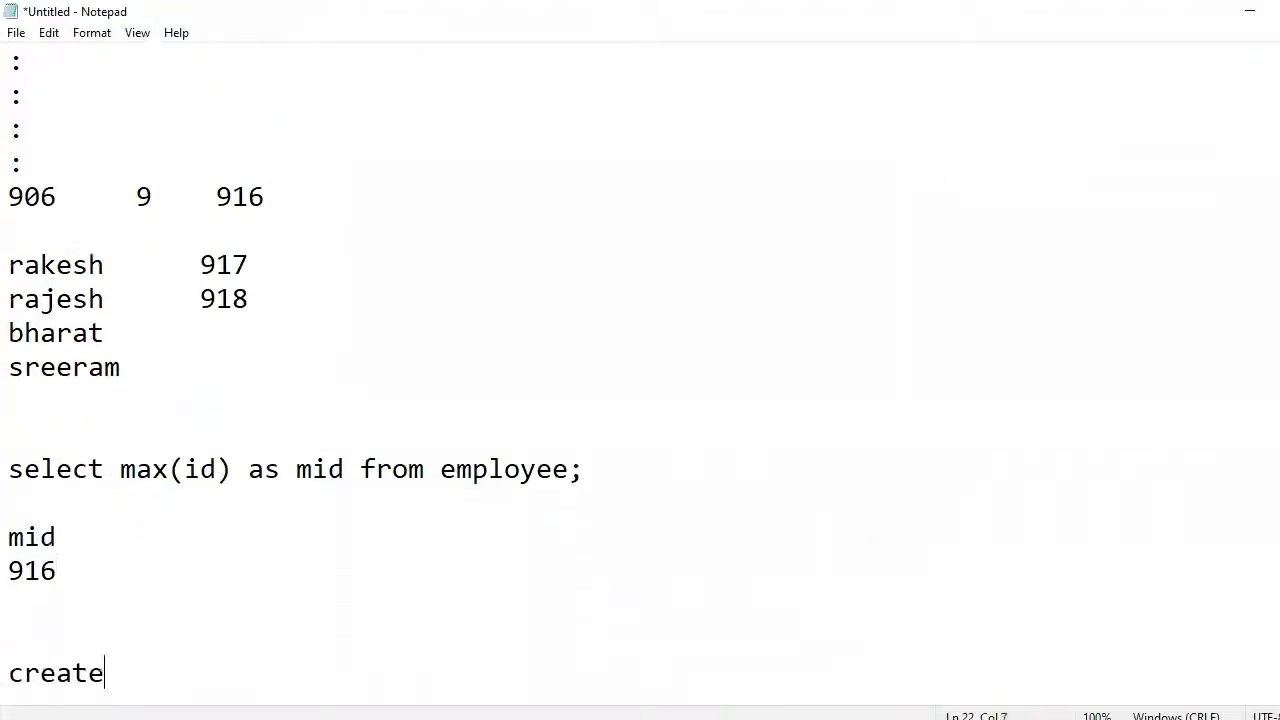
key("BackSpace")
key("BackSpace")
type("dataset wi")
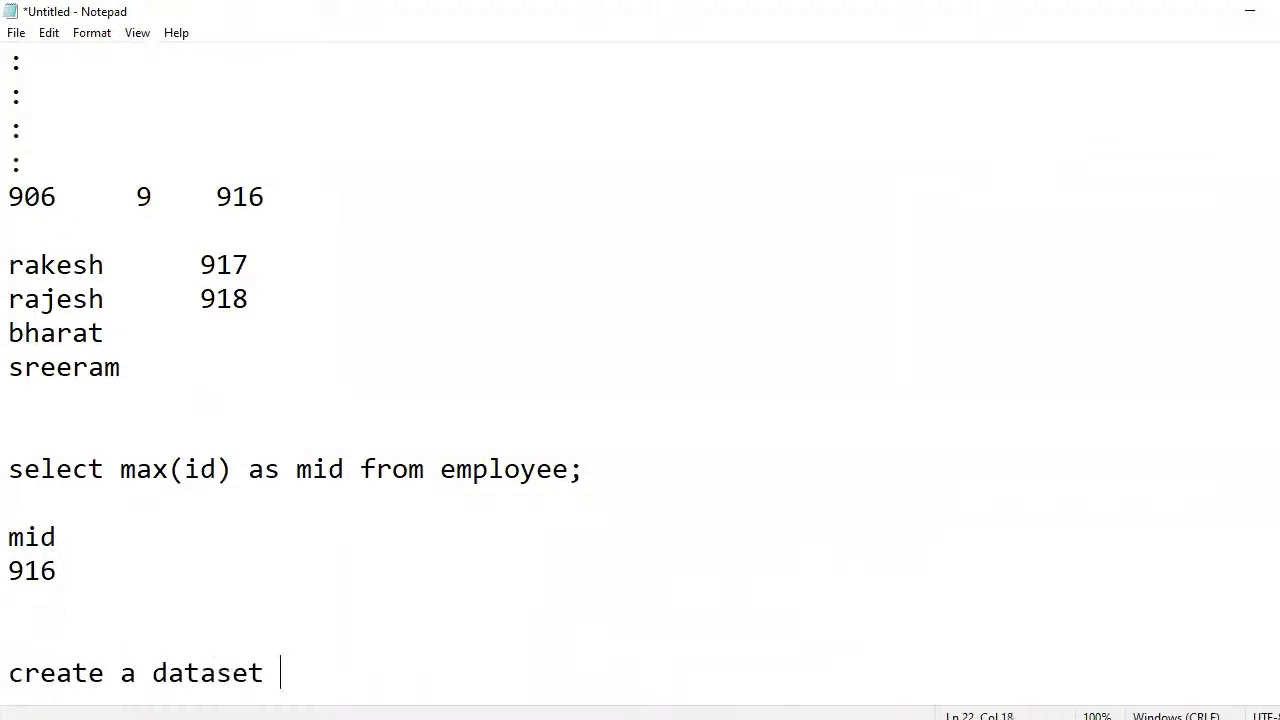
type("th out tablename,")
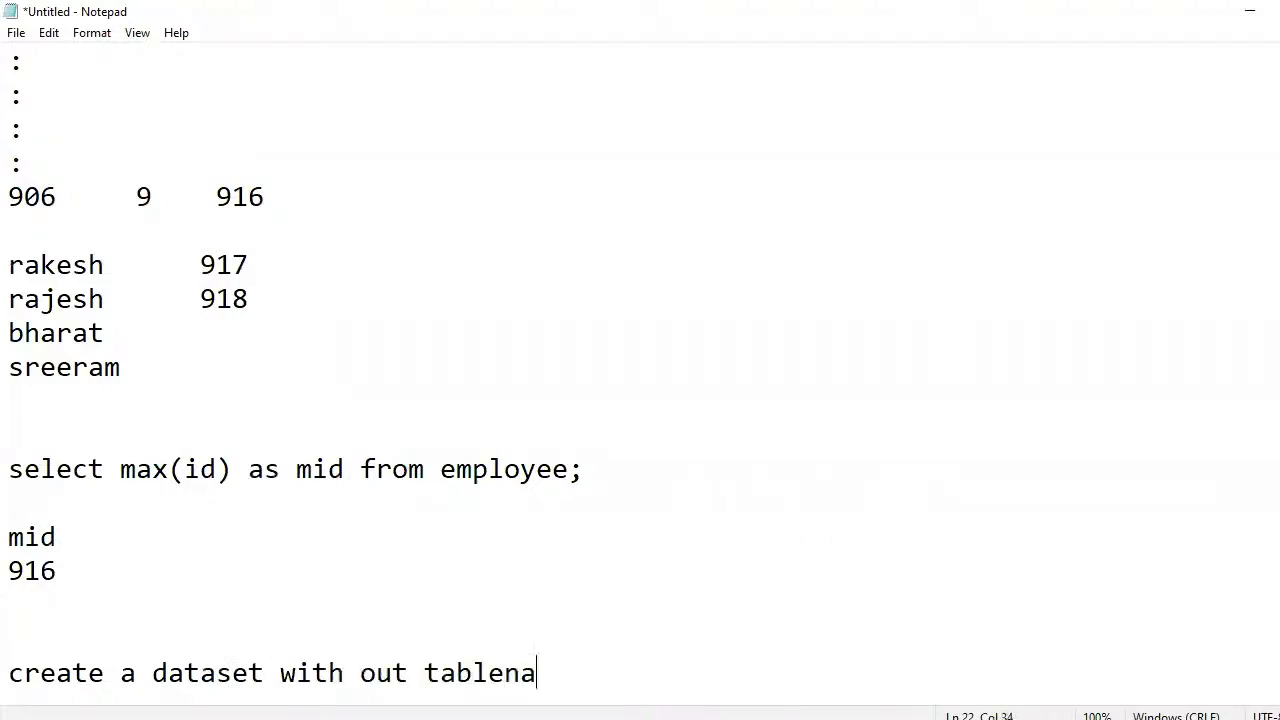
key("Return")
type("ds_max")
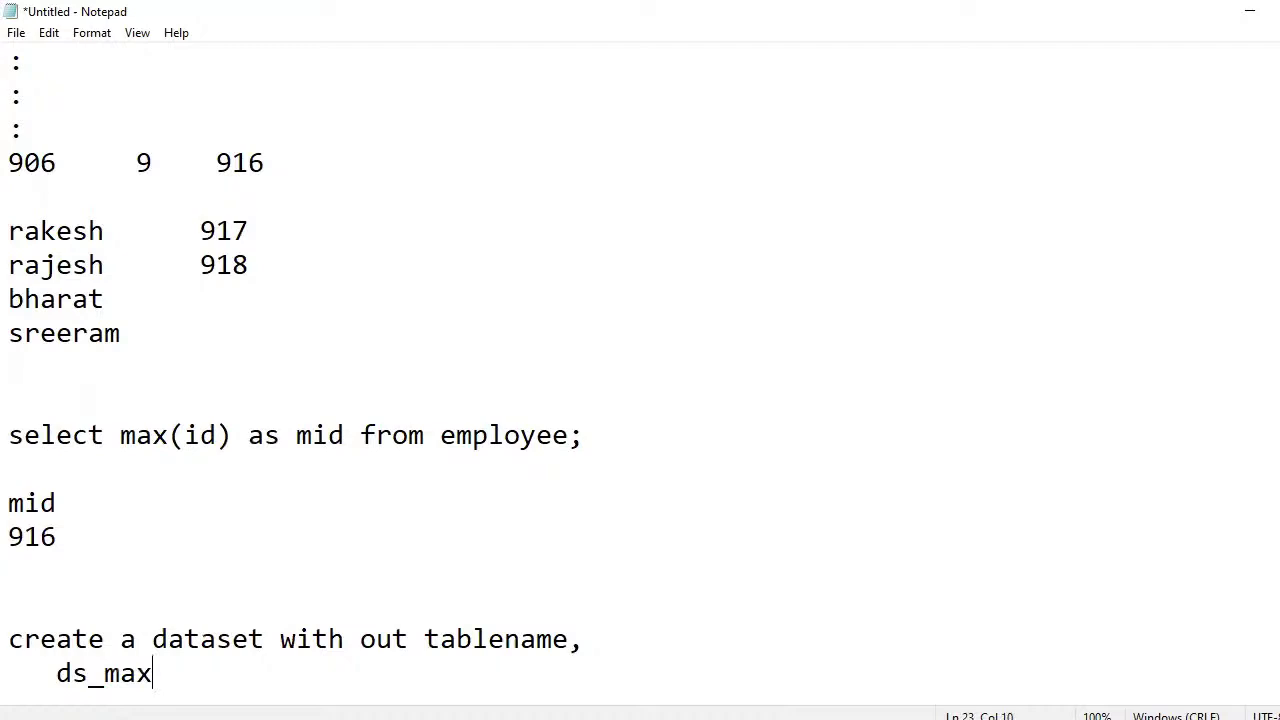
Add a "source:" heading below ds_max in Notepad, and switch back to the data factory's source options in the browser.
key("Return")
key("Return")
type("source:")
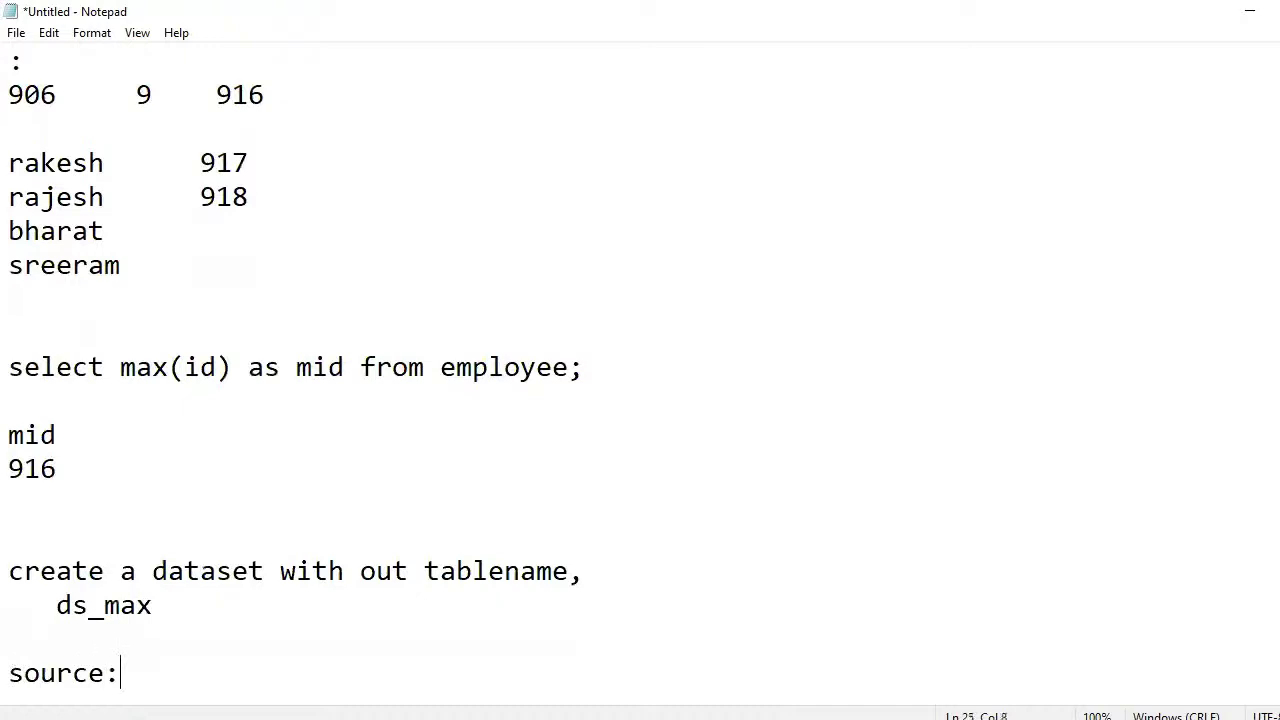
key("Return")
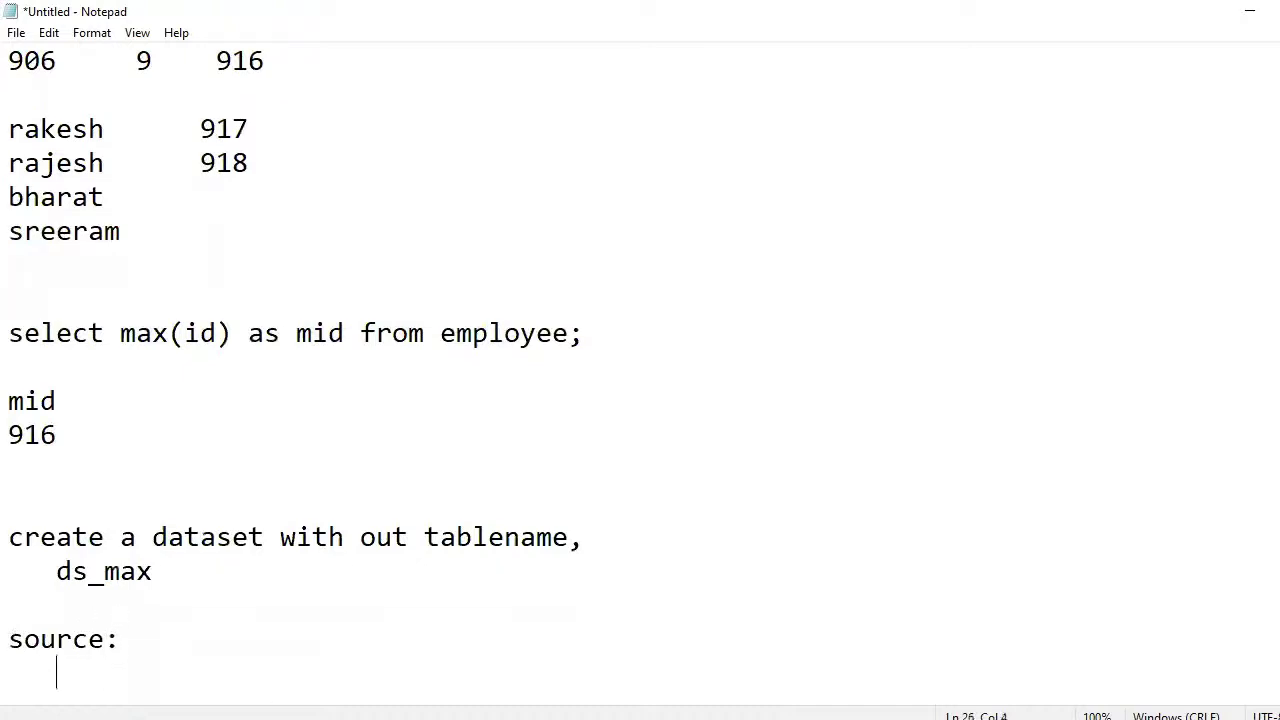
key("alt+Tab")
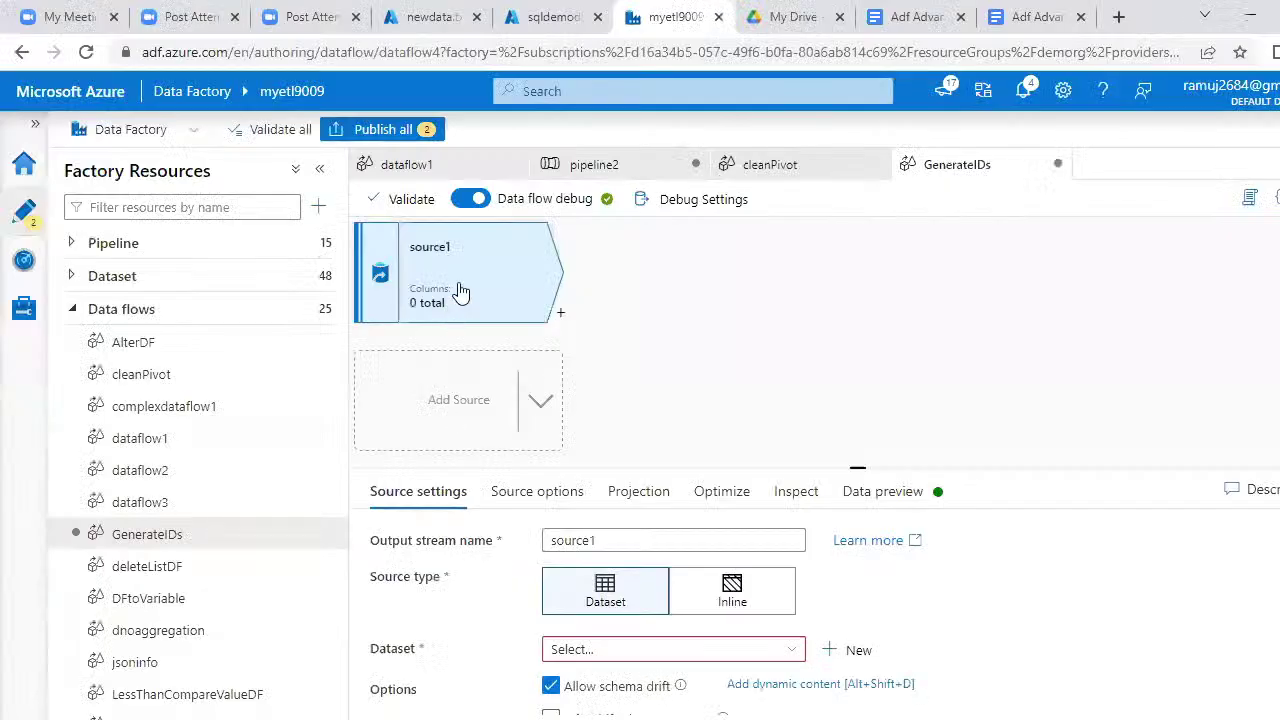
left_click(537, 491)
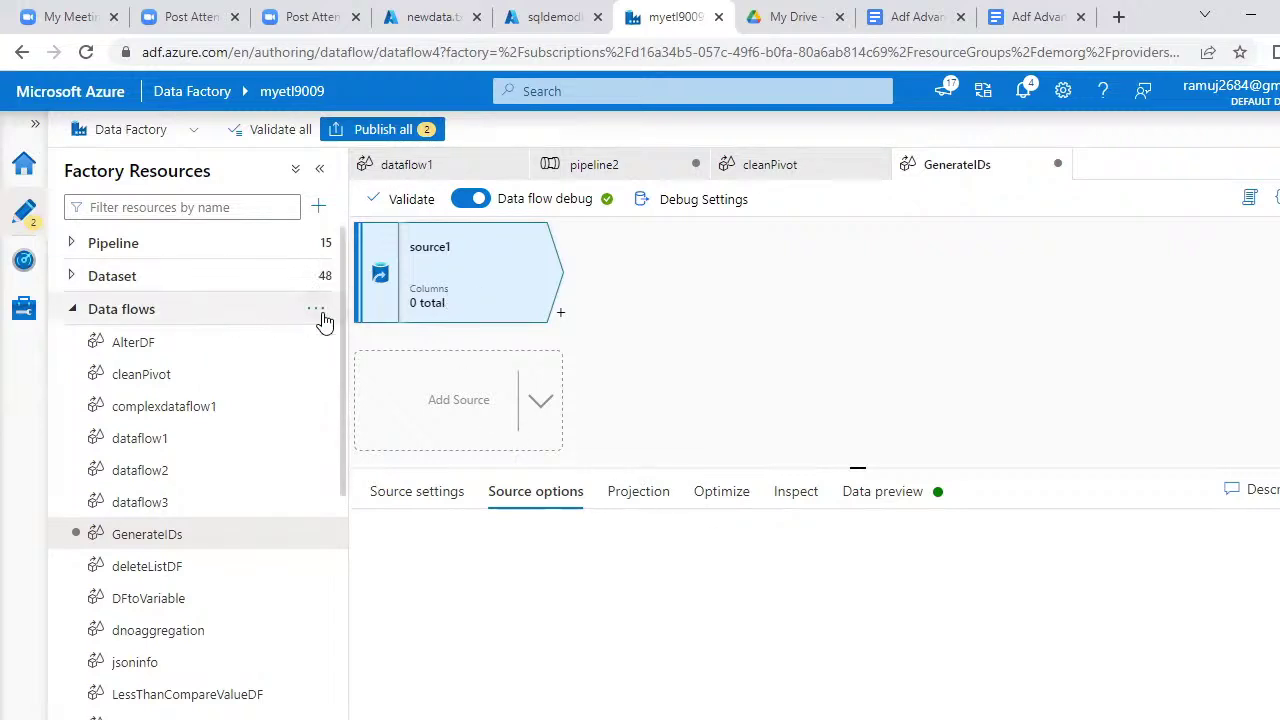
left_click(317, 311)
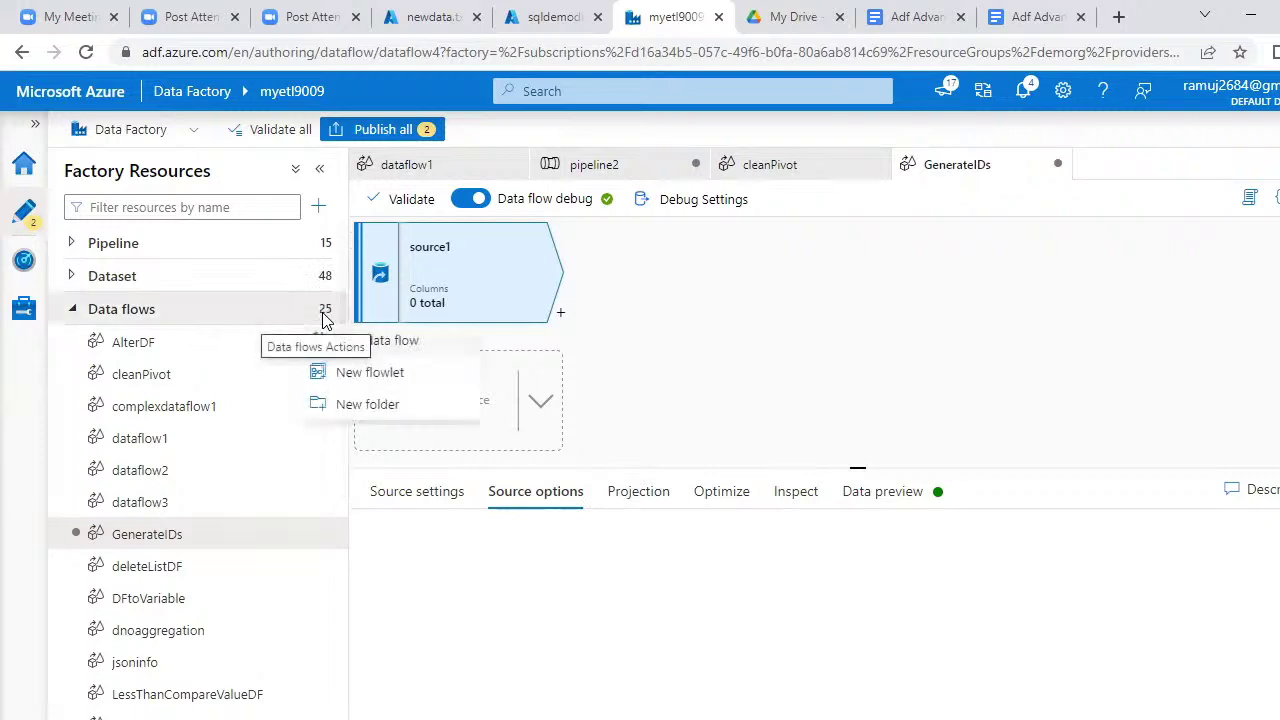
left_click(449, 350)
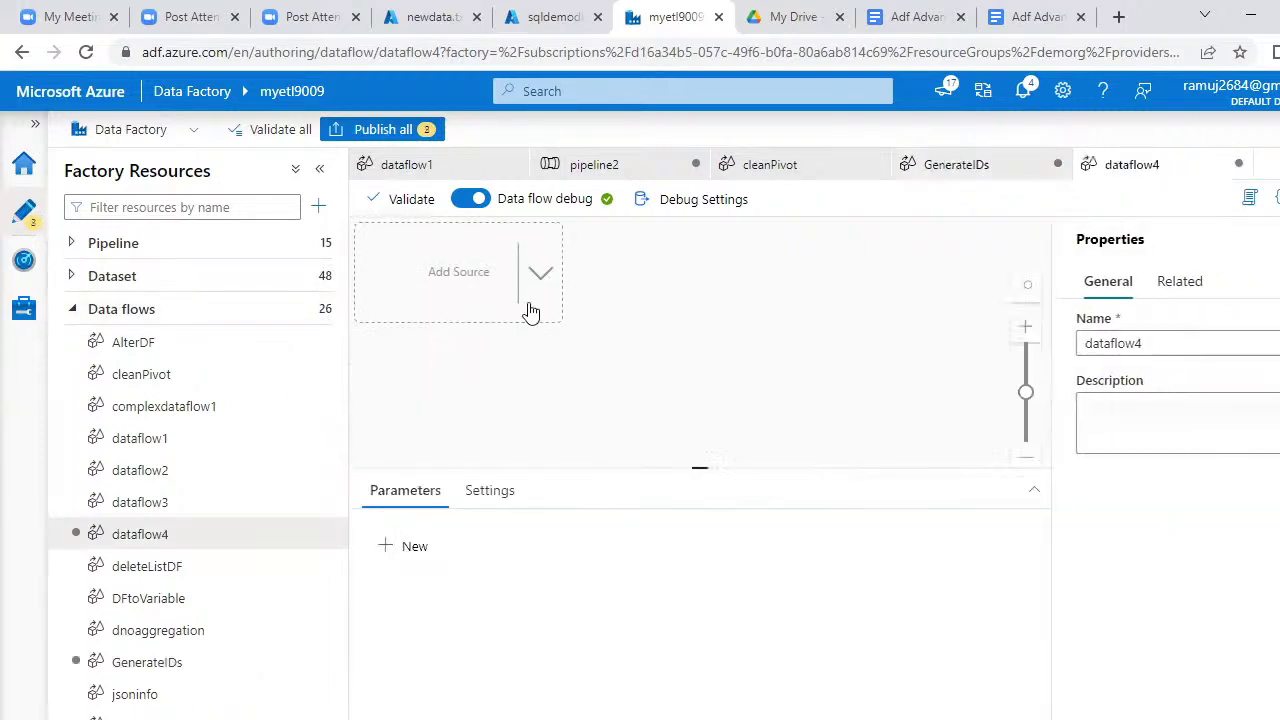
left_click(420, 298)
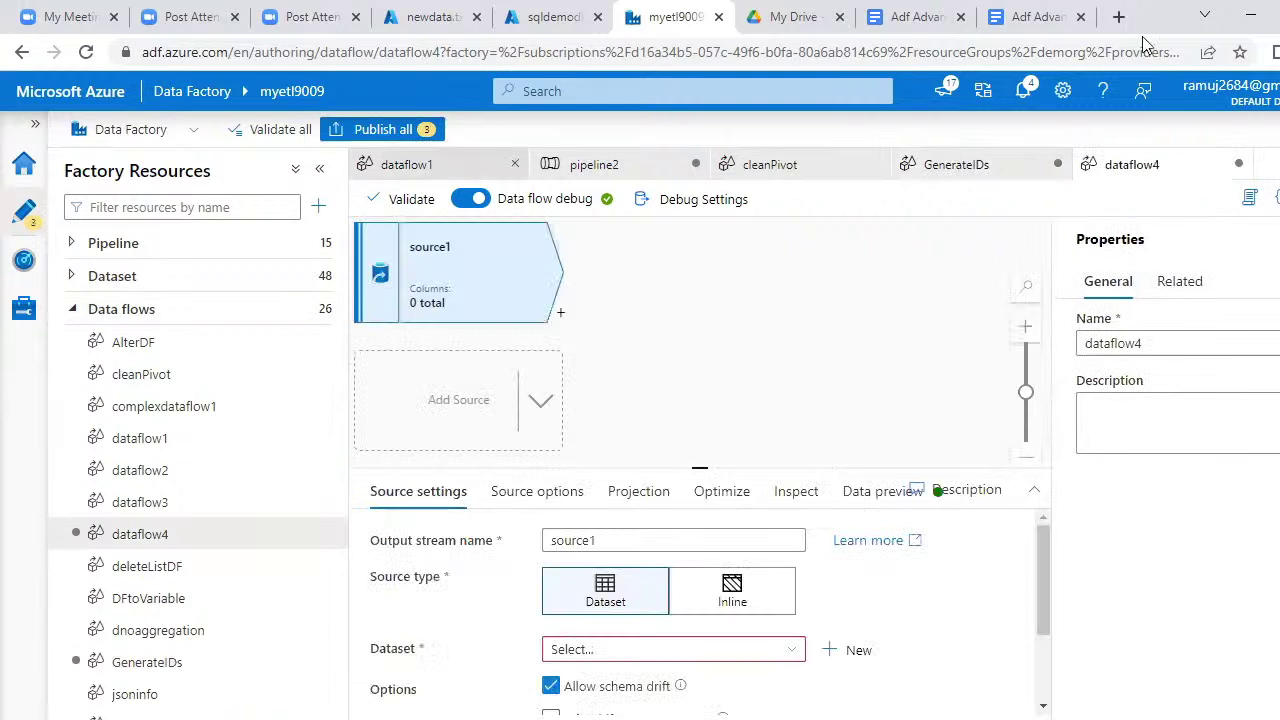
left_click(1194, 344)
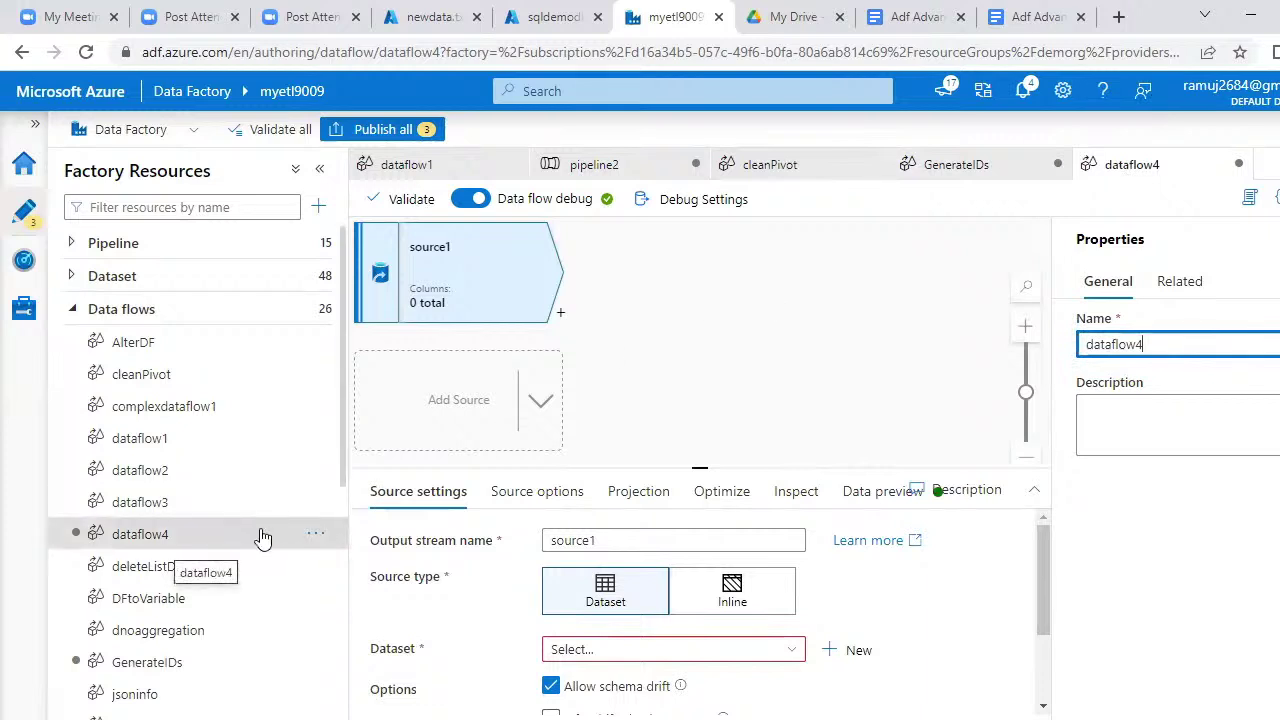
left_click(318, 536)
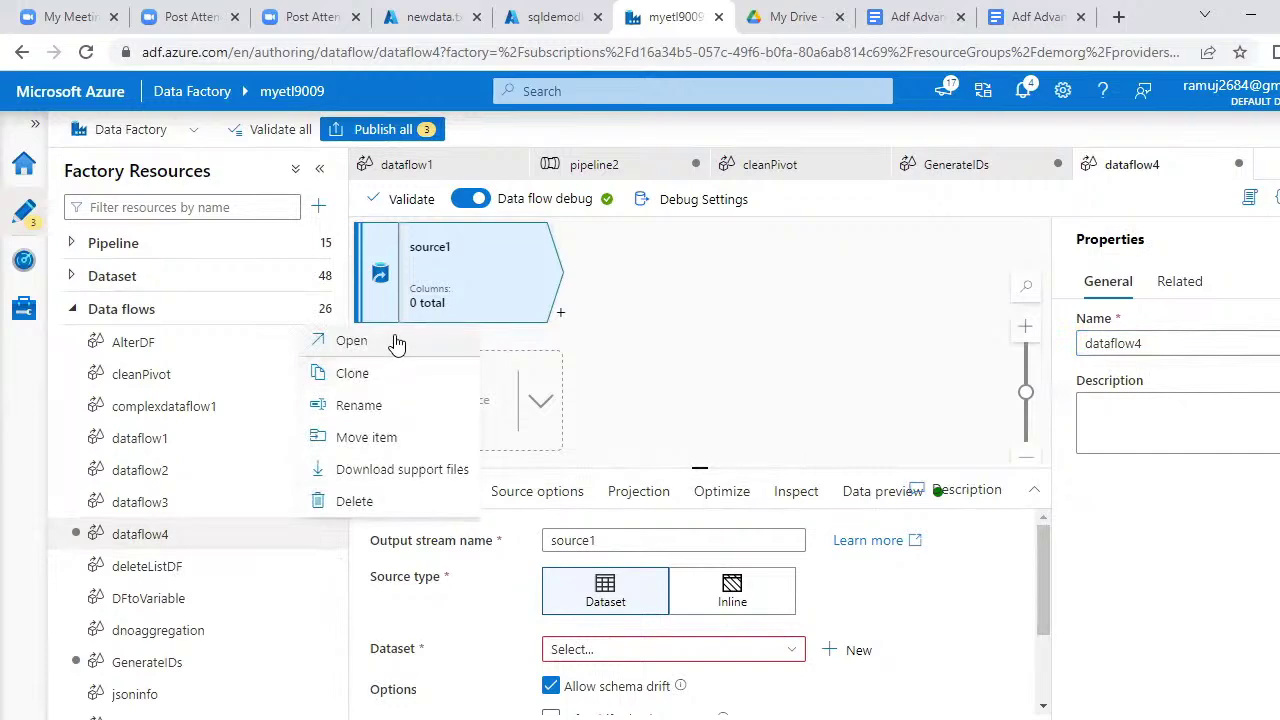
left_click(386, 503)
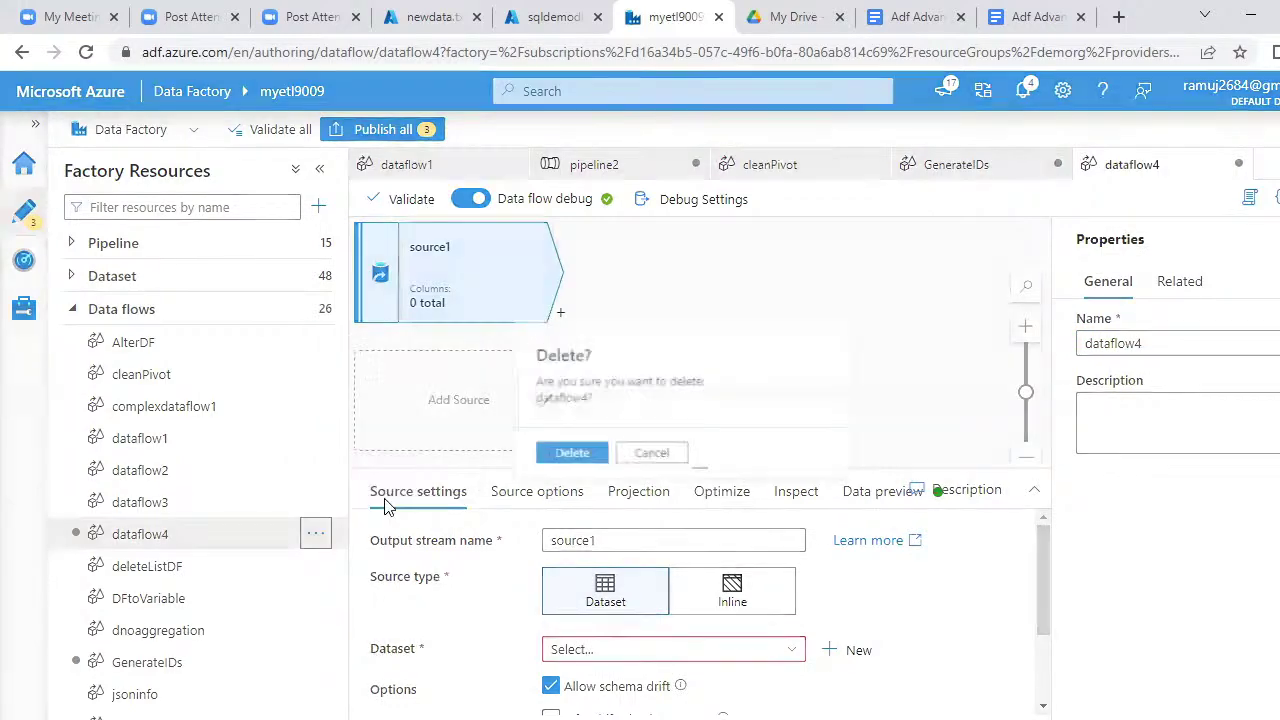
left_click(577, 464)
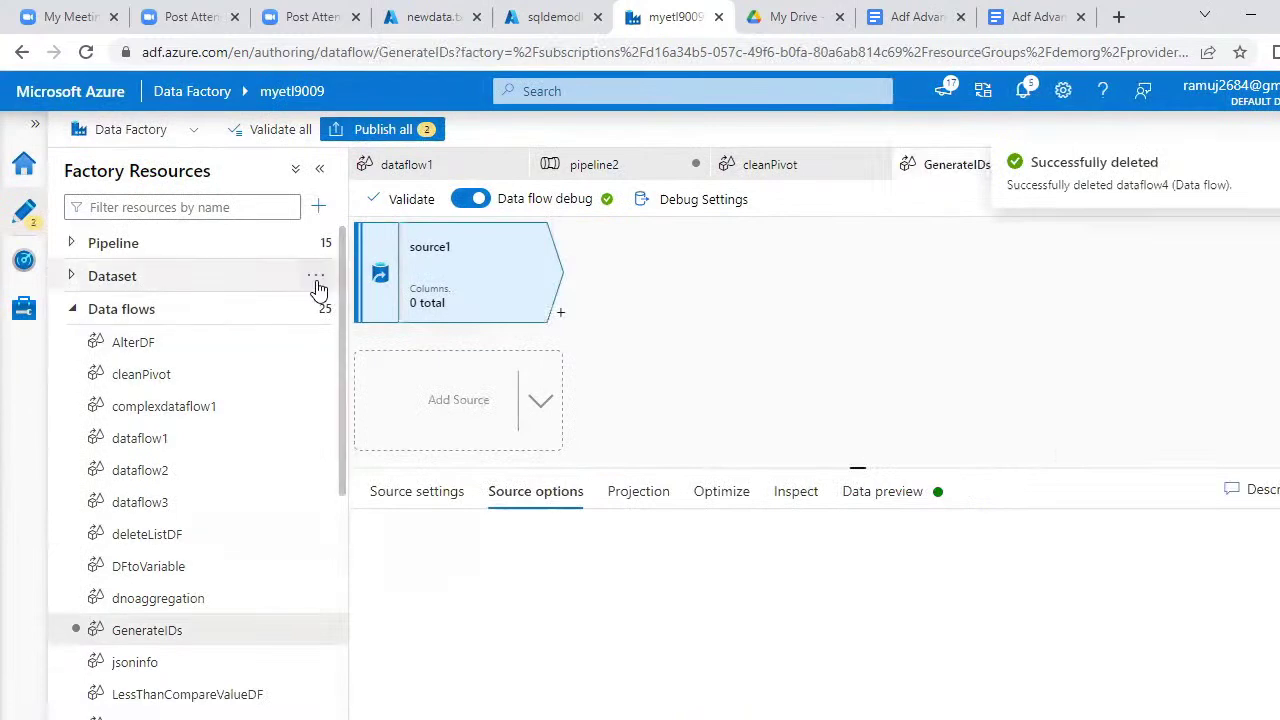
Start a new dataset that uses the Azure SQL Database data store.
left_click(316, 279)
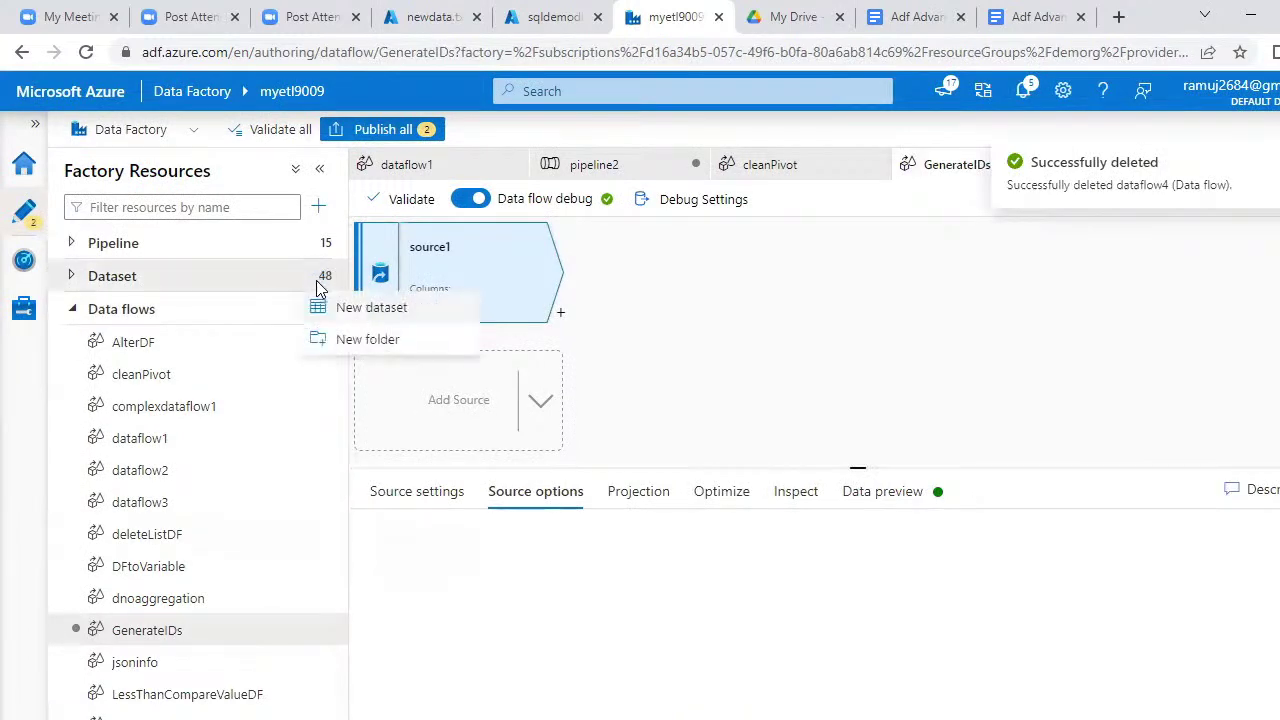
left_click(371, 316)
type("azure sql")
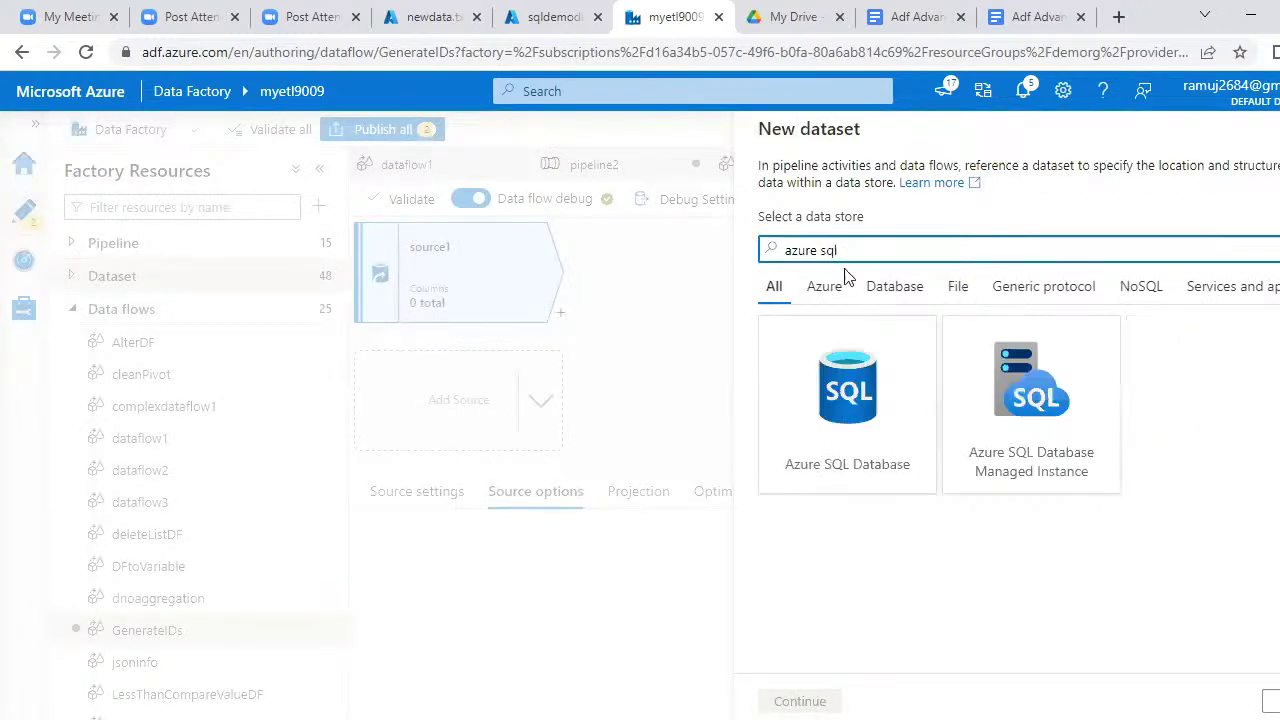
left_click(893, 405)
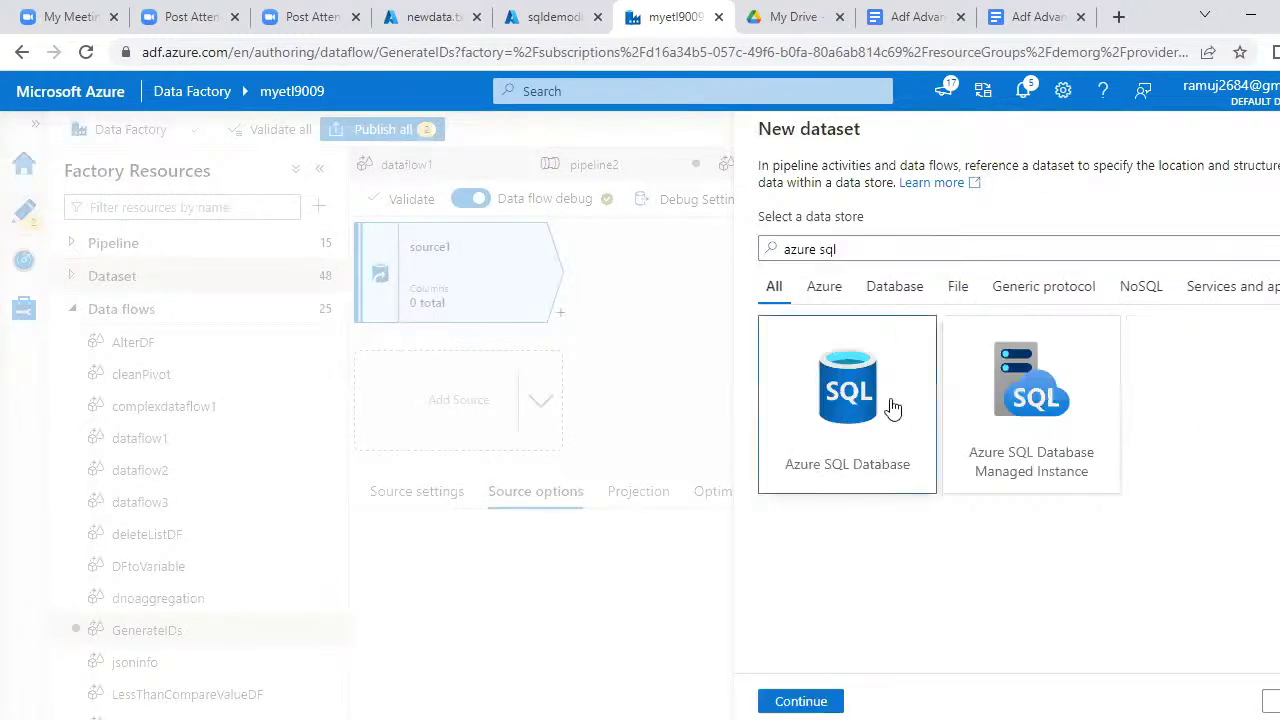
left_click(800, 702)
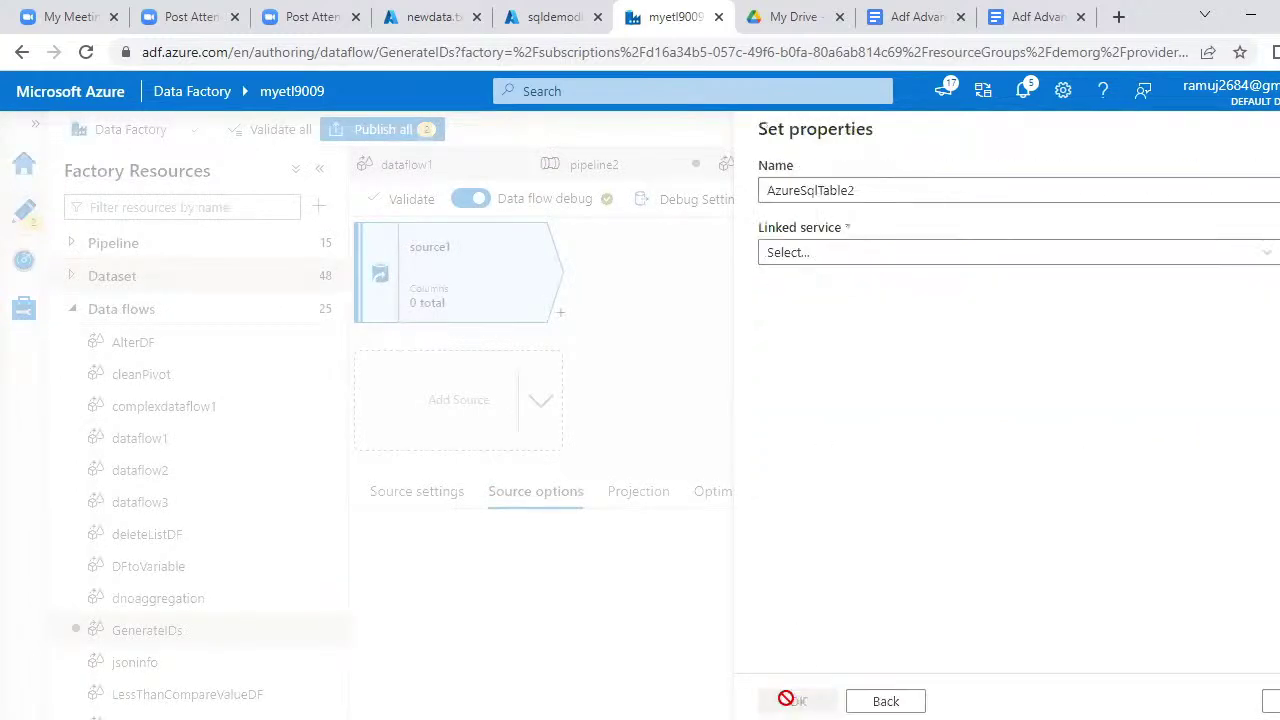
Name the dataset ds_max, link it to ls_azuresql_sqldemodb and create it without a table name.
left_click(892, 197)
key("BackSpace")
key("BackSpace")
key("BackSpace")
key("BackSpace")
key("BackSpace")
key("BackSpace")
key("BackSpace")
key("BackSpace")
key("BackSpace")
key("BackSpace")
key("BackSpace")
key("BackSpace")
key("BackSpace")
key("BackSpace")
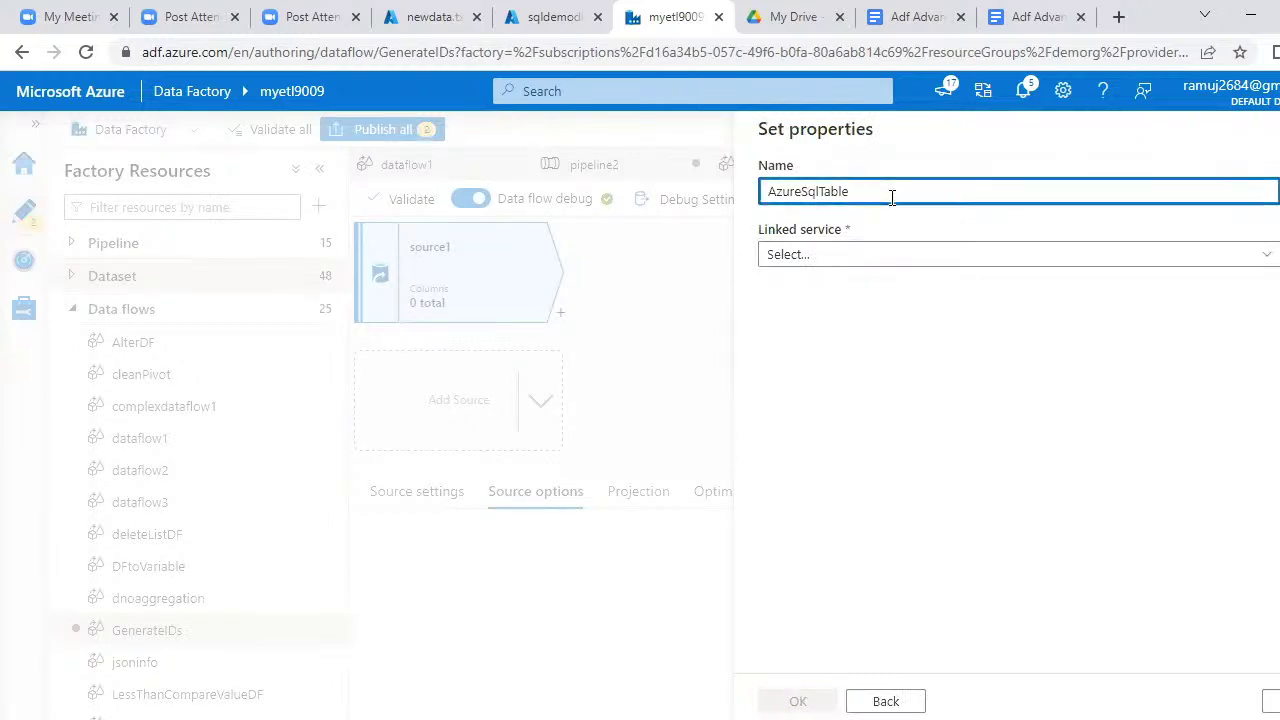
type("ds_max")
left_click(852, 253)
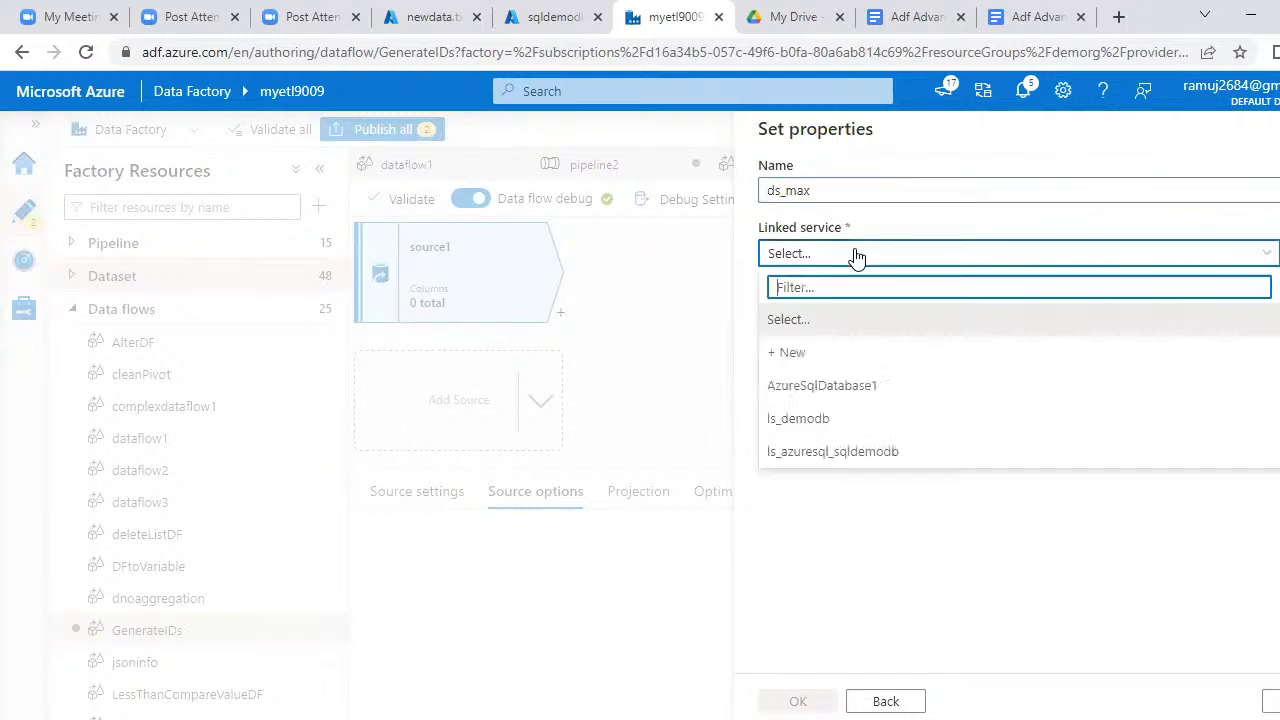
left_click(837, 452)
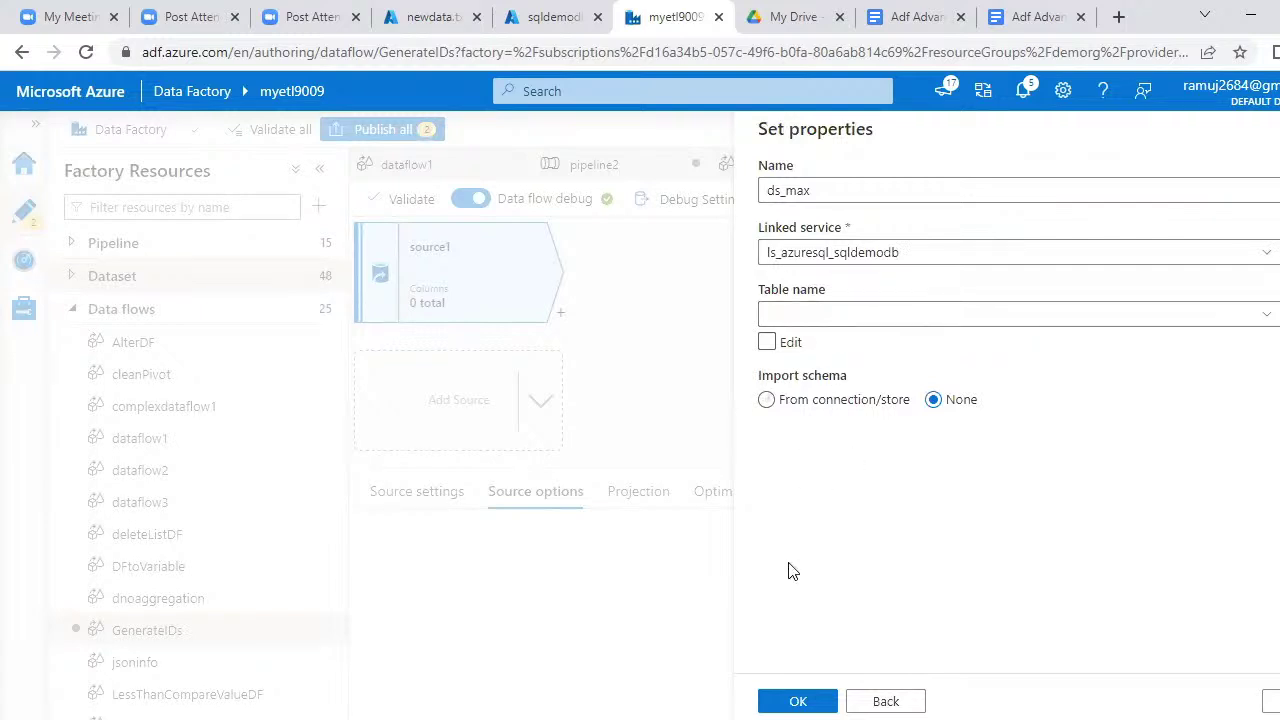
left_click(800, 701)
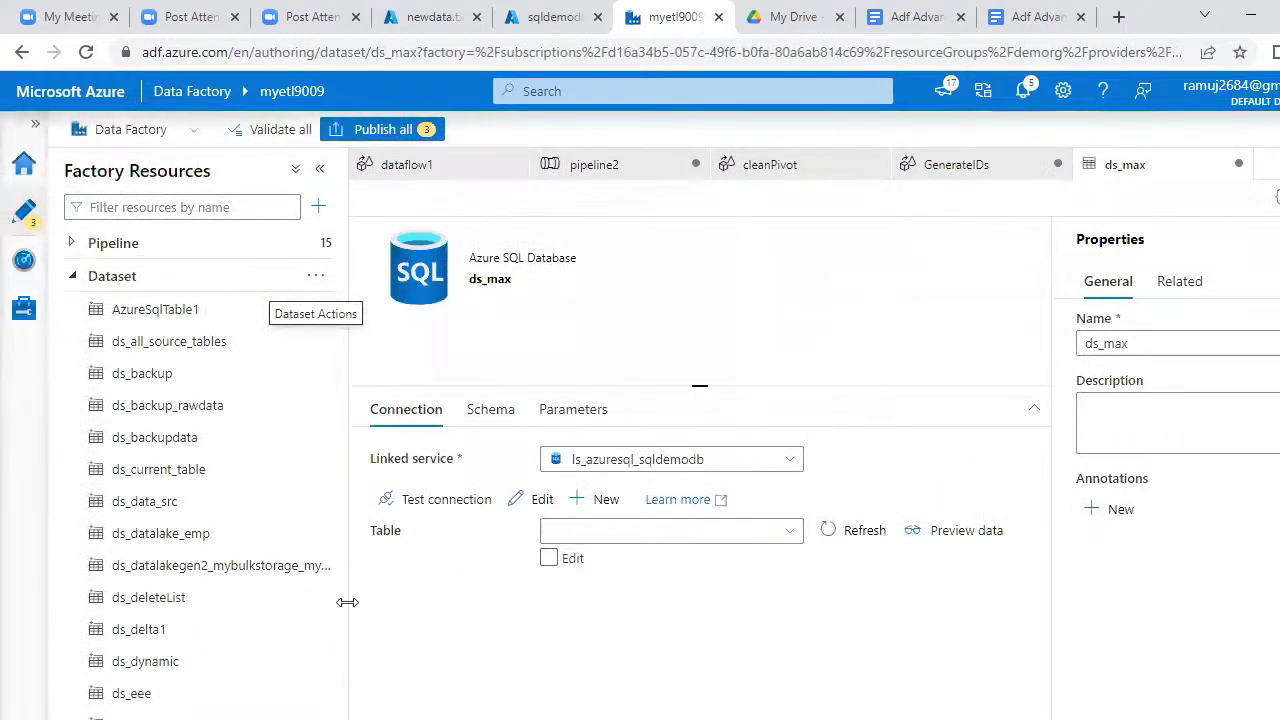
Return to the GenerateIDs data flow and rename its source's output stream to emp in the source settings.
left_click(72, 276)
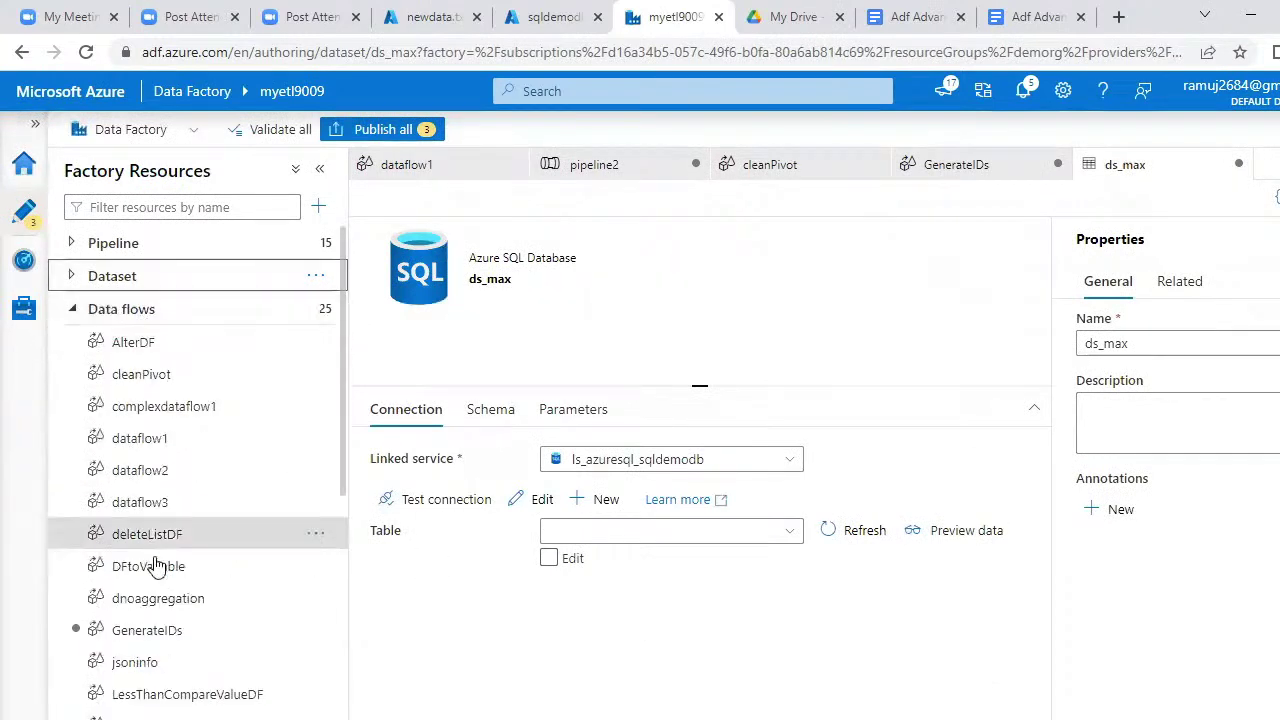
left_click(178, 634)
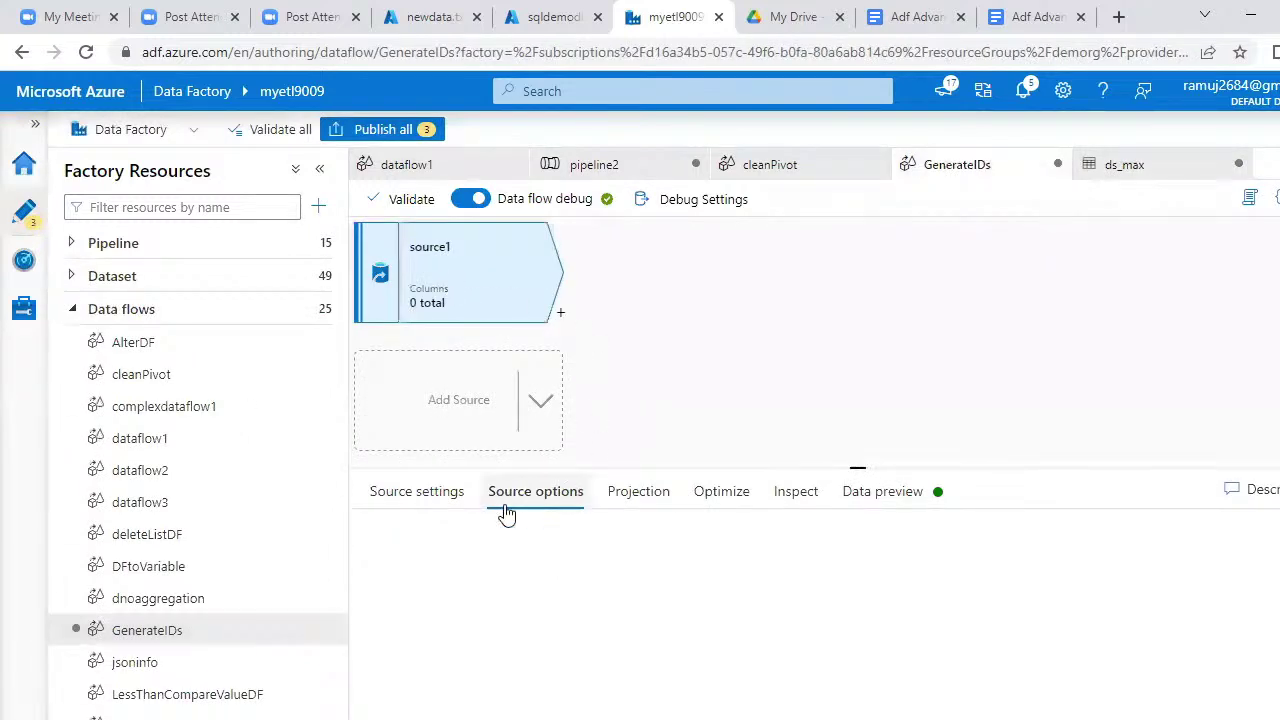
left_click(436, 489)
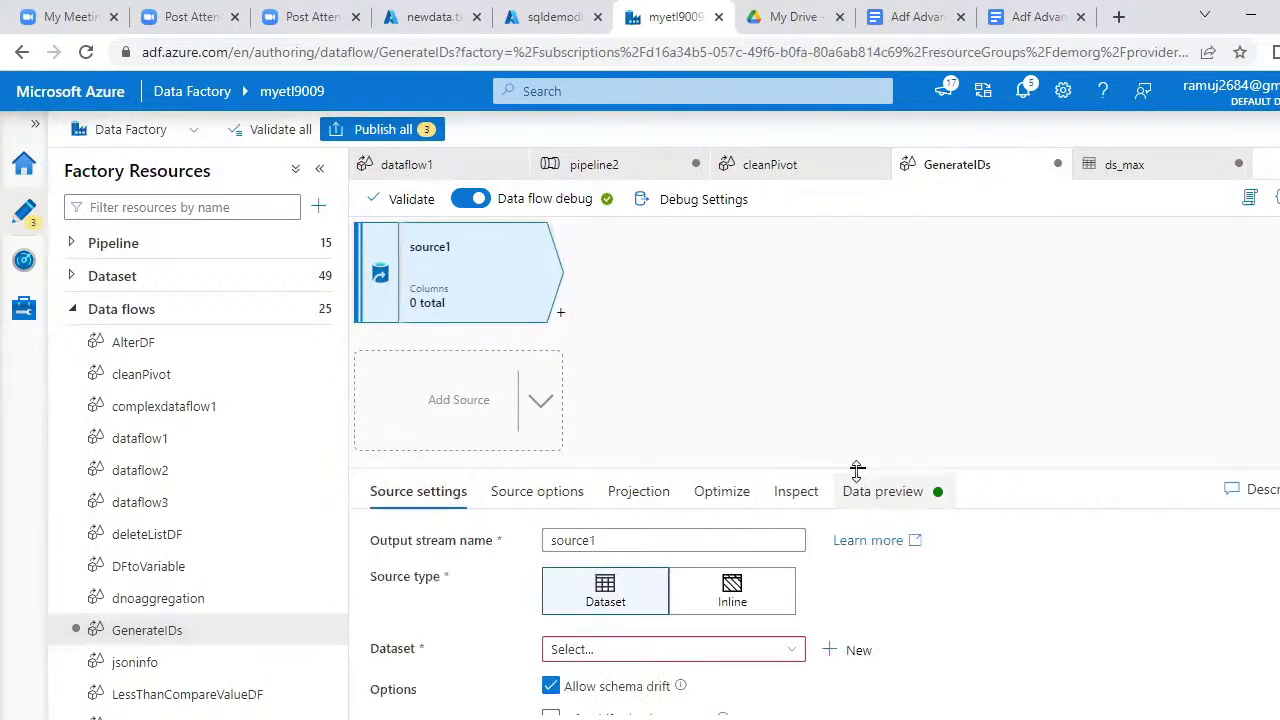
left_click_drag(851, 466, 838, 289)
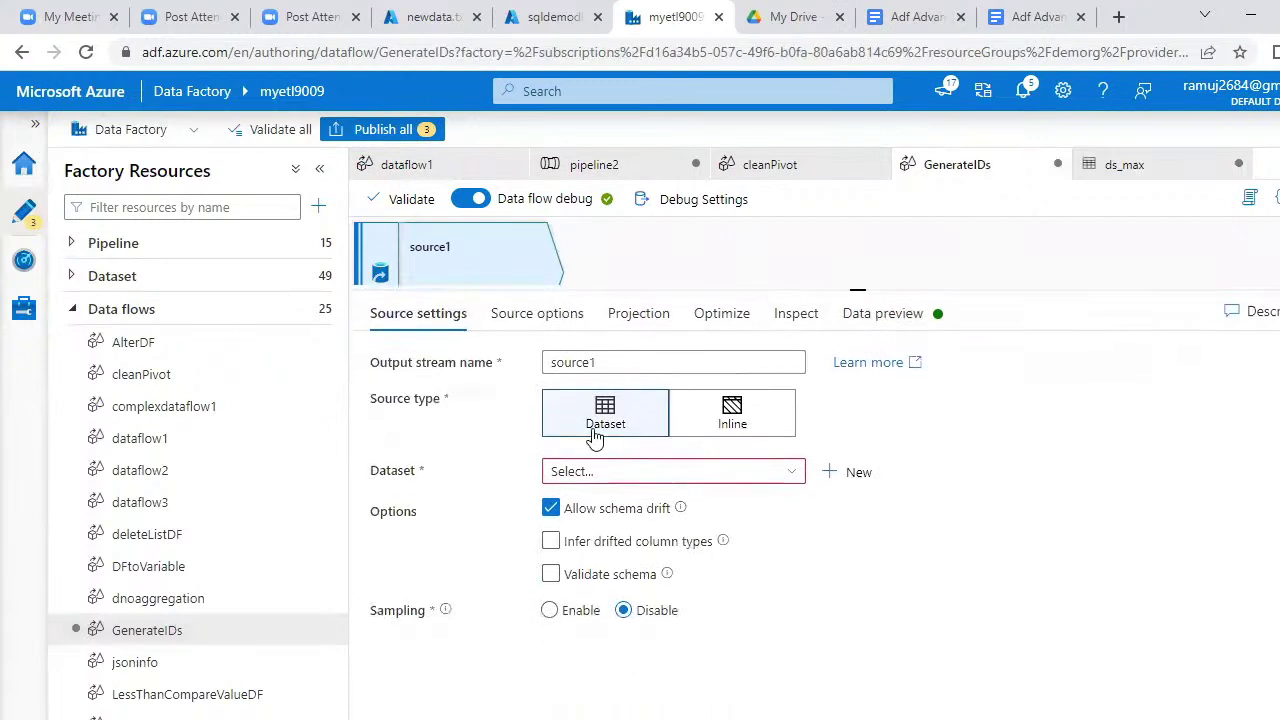
left_click(628, 365)
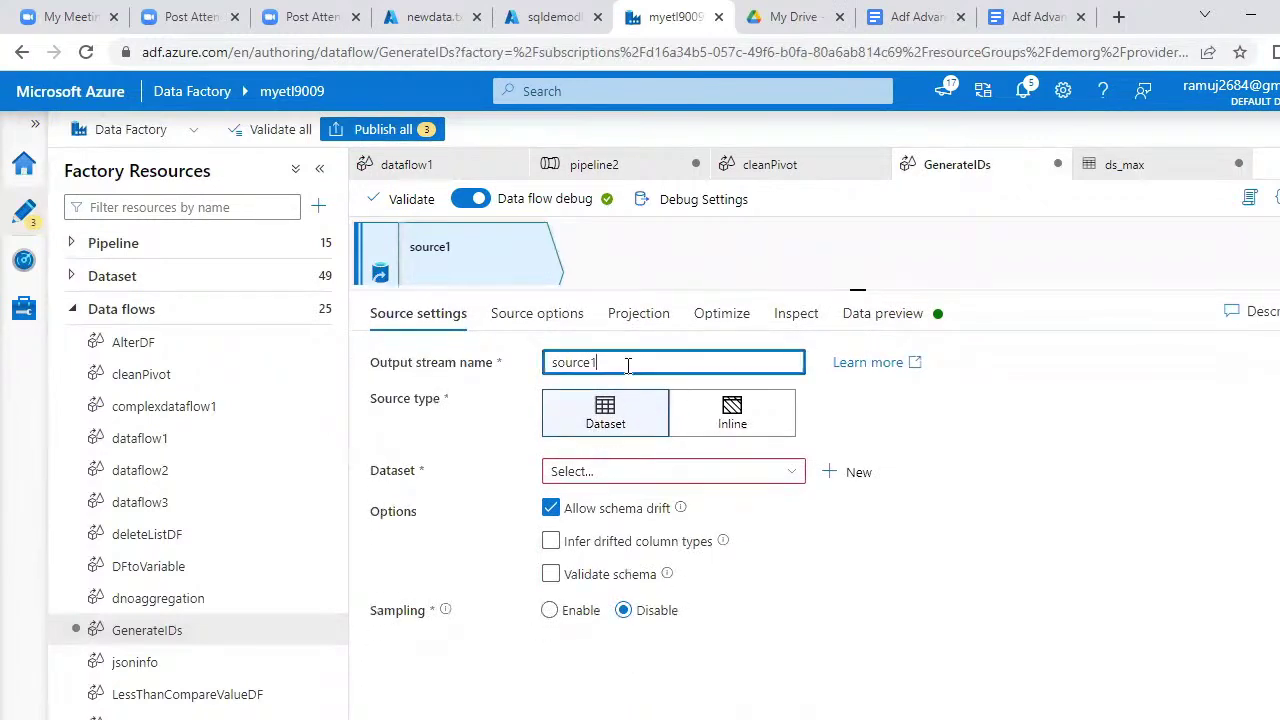
key("BackSpace")
key("BackSpace")
key("BackSpace")
key("BackSpace")
key("BackSpace")
key("BackSpace")
key("BackSpace")
type("maxid")
key("BackSpace")
key("BackSpace")
key("BackSpace")
key("BackSpace")
key("BackSpace")
type("emp")
Assign the ds_employee_table dataset to the emp source.
left_click(623, 474)
type("d")
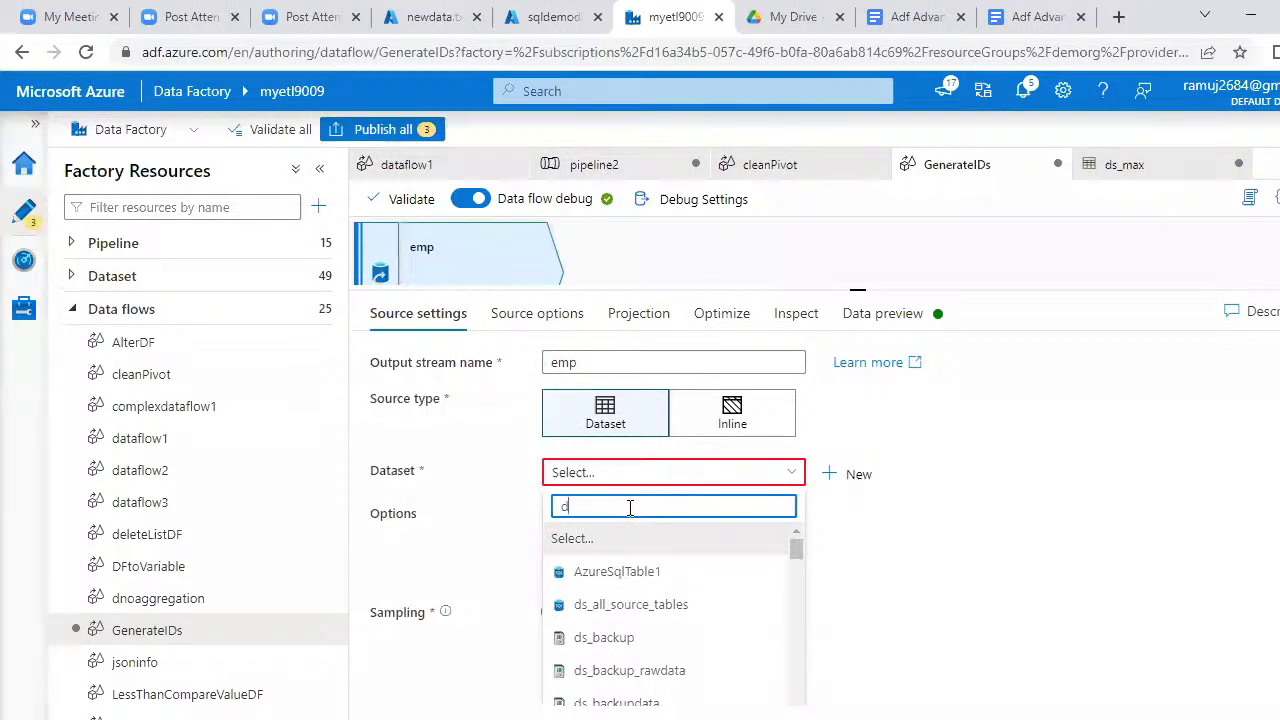
type("s_emp")
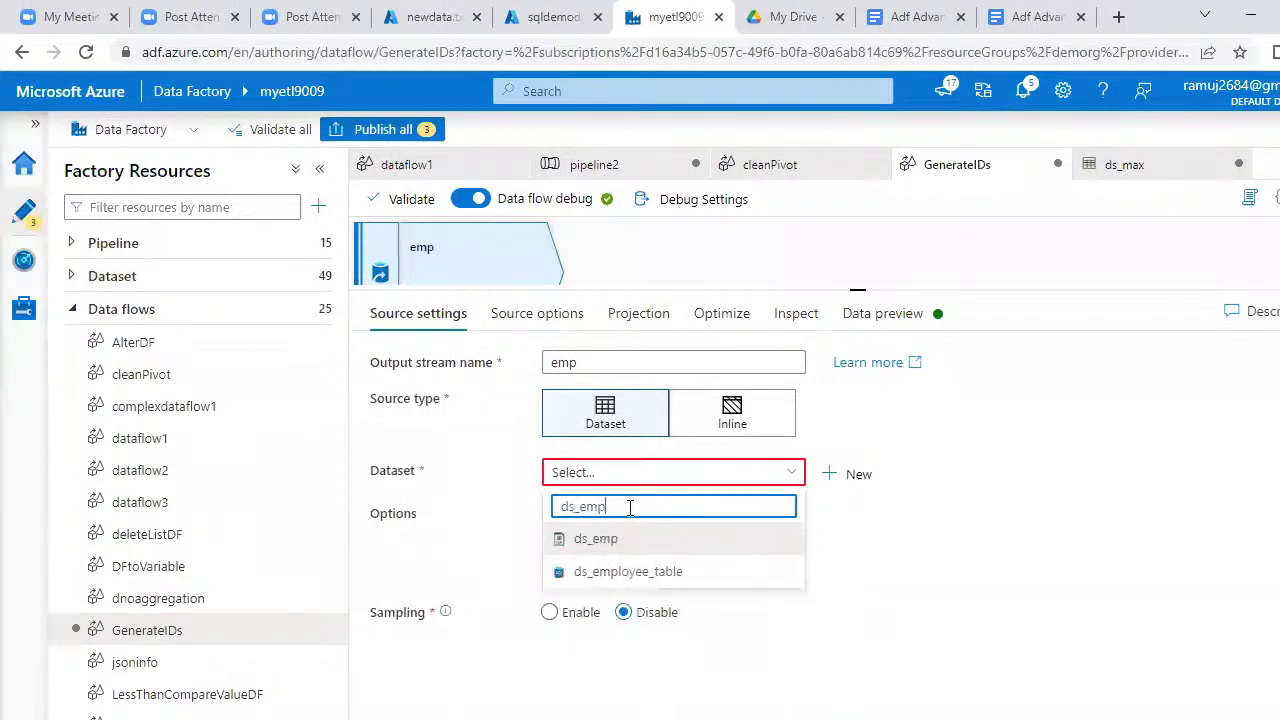
left_click(630, 575)
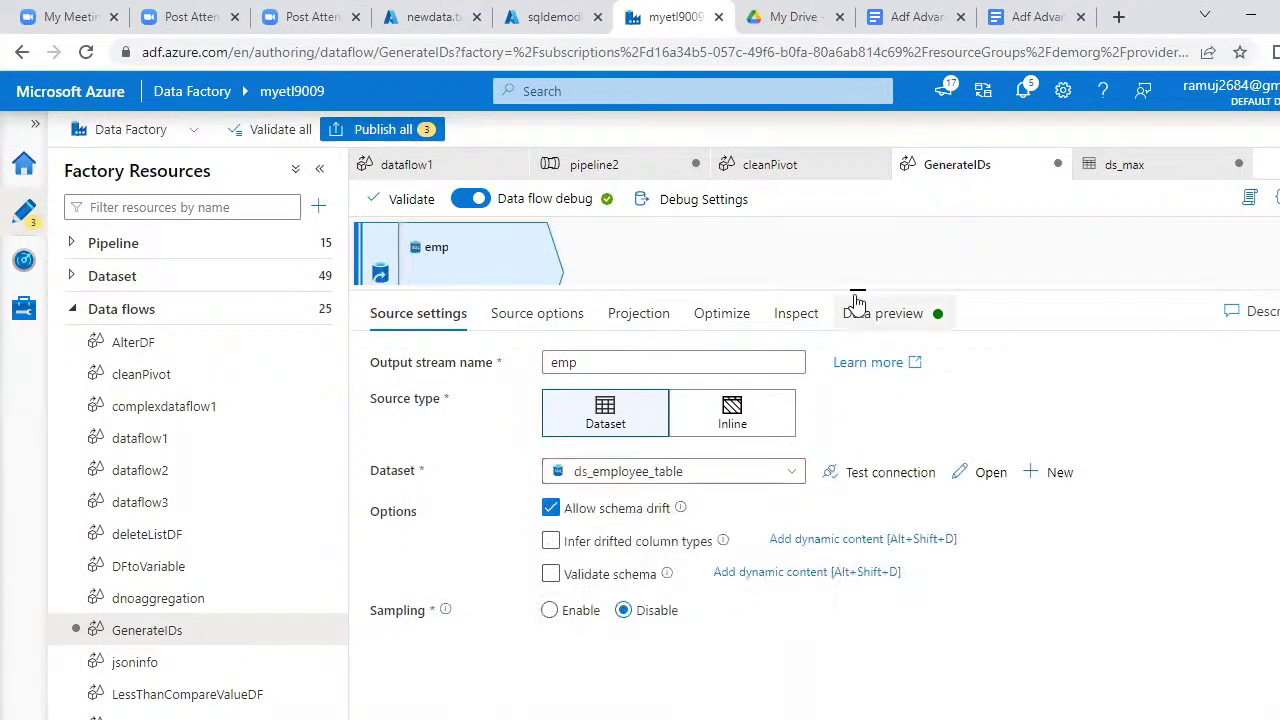
left_click_drag(857, 281, 851, 423)
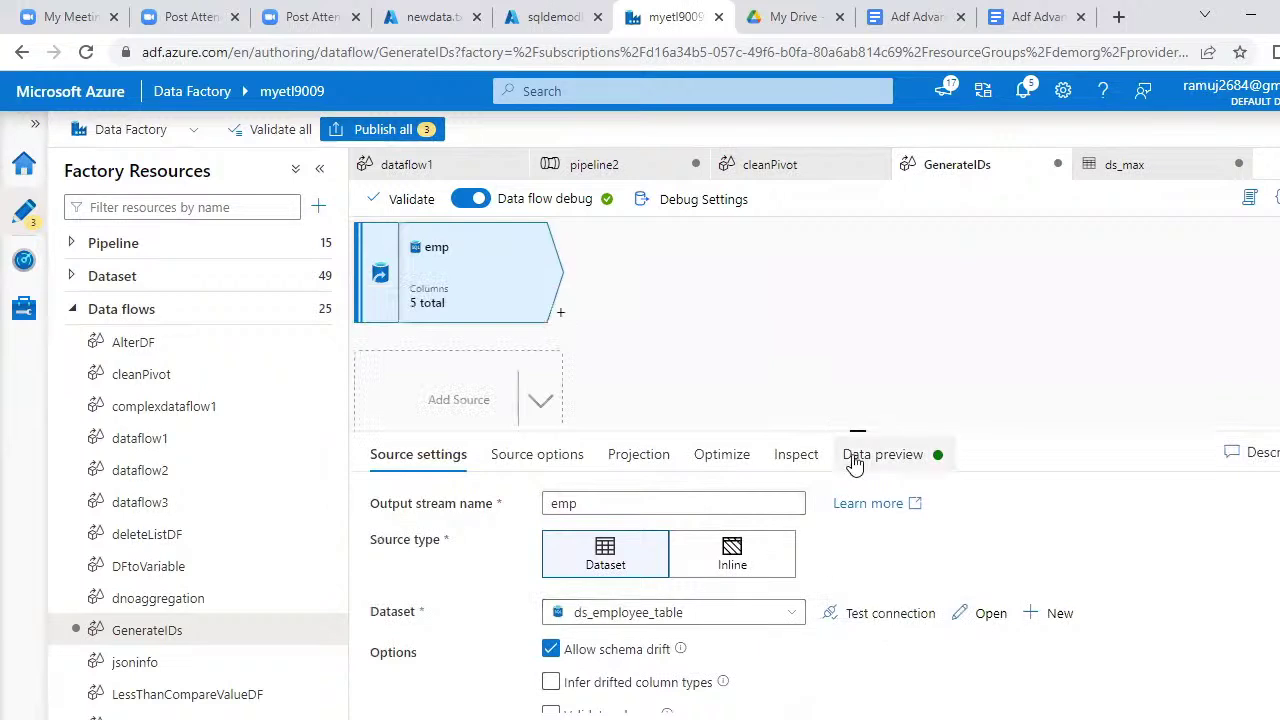
Change the emp source's dataset to ds_max.
left_click_drag(858, 428, 857, 254)
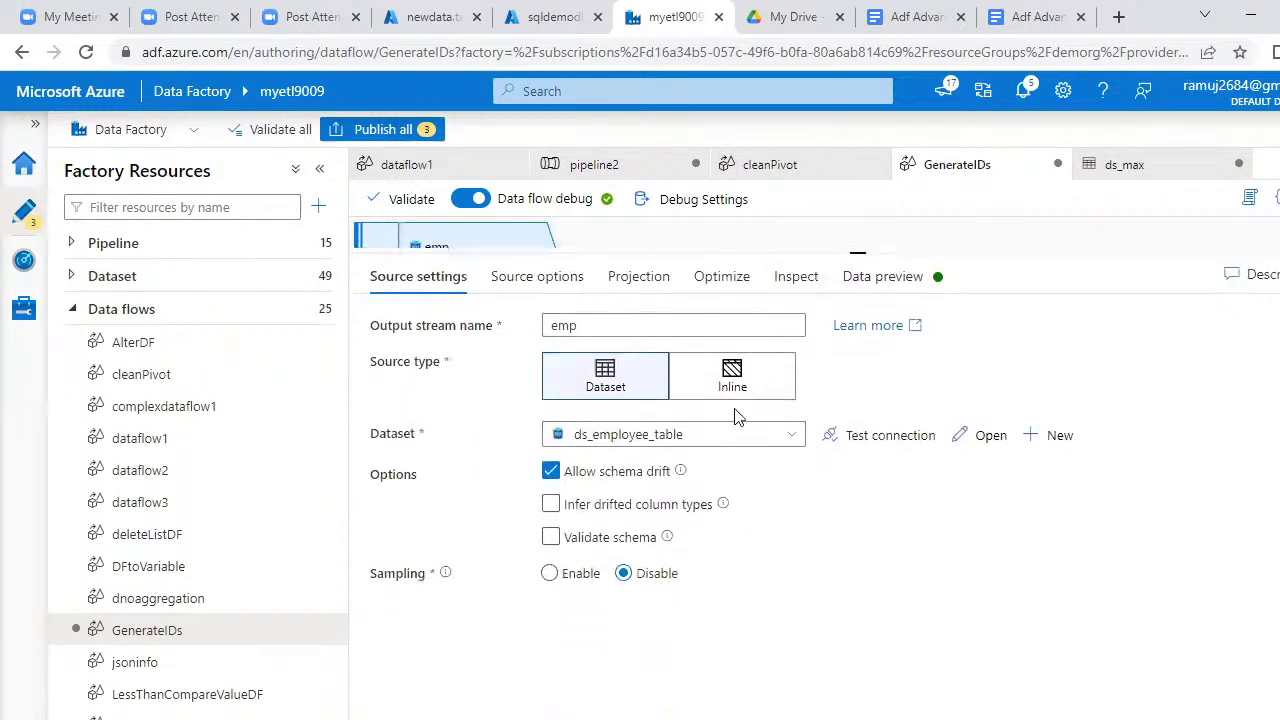
left_click(730, 445)
key("BackSpace")
key("BackSpace")
key("BackSpace")
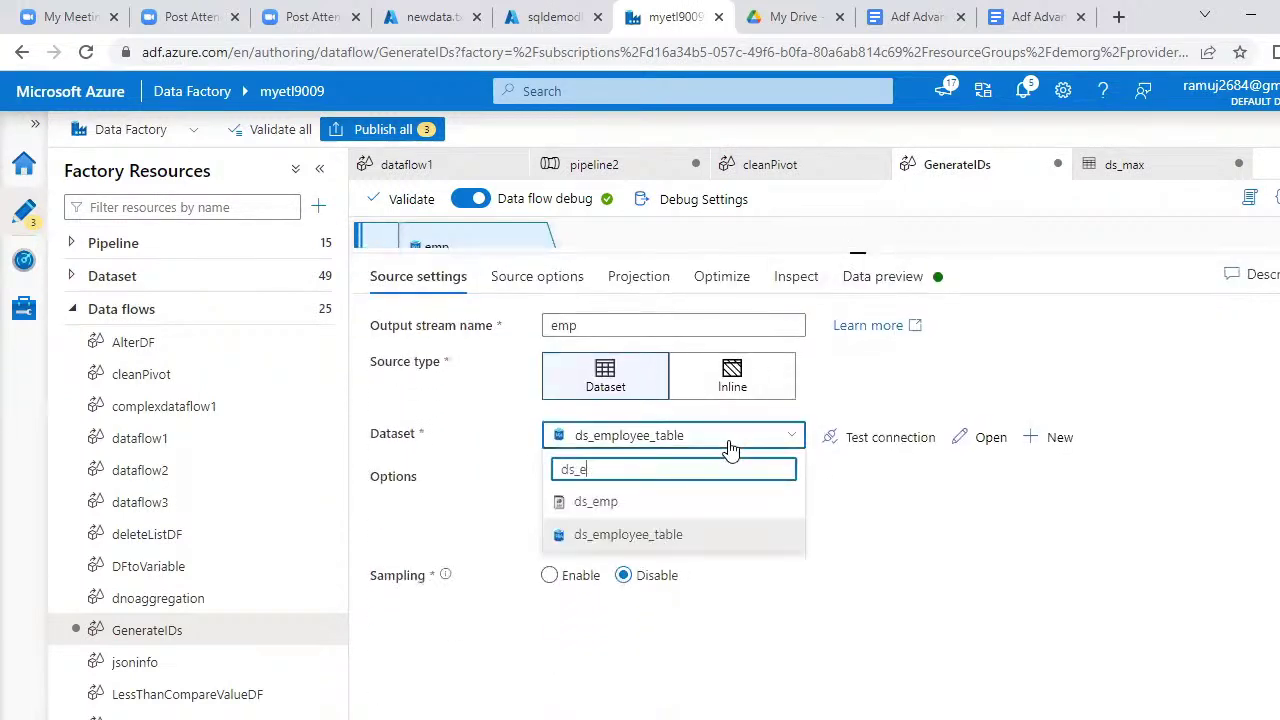
type("max")
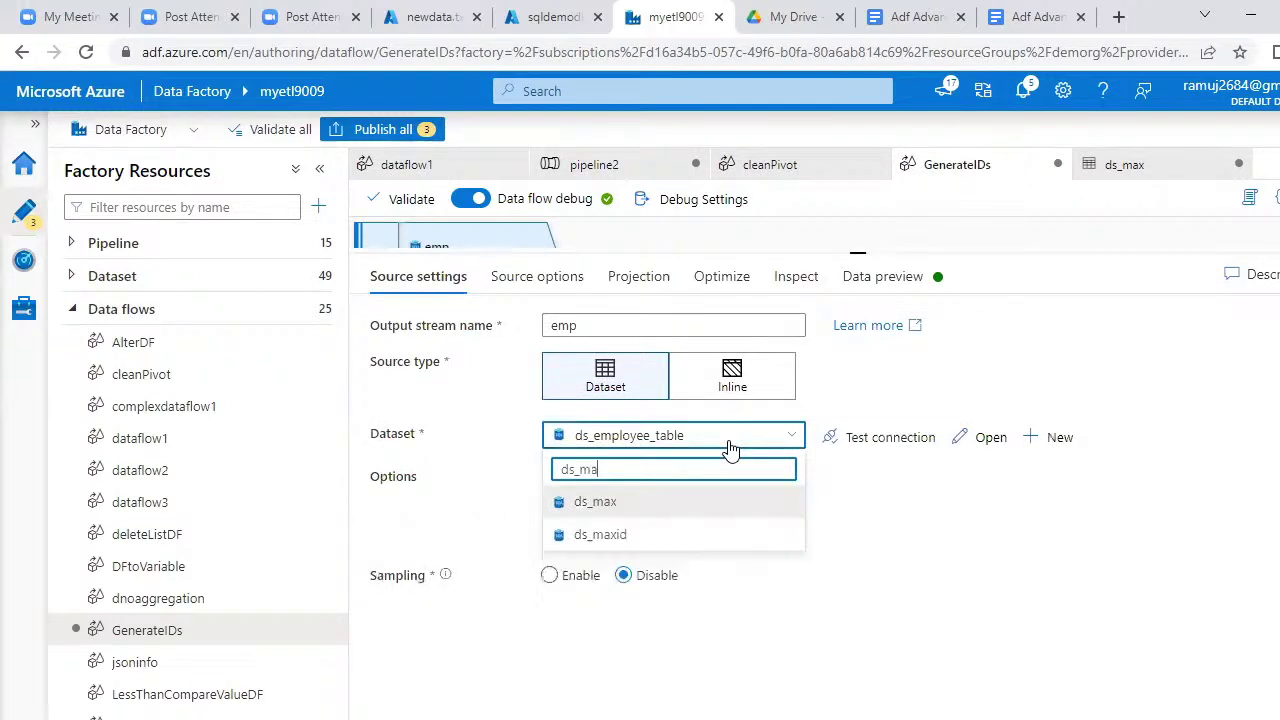
left_click(695, 513)
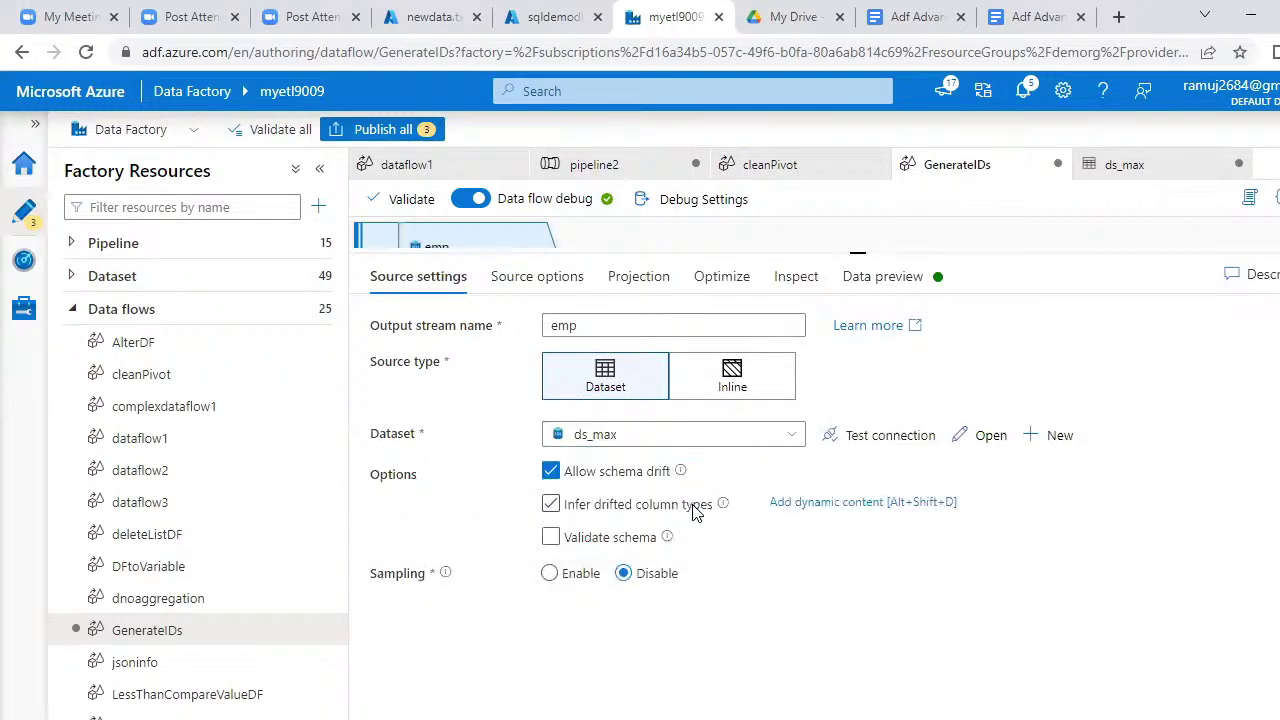
Set the emp source's input to Query in its source options.
left_click_drag(856, 250, 852, 448)
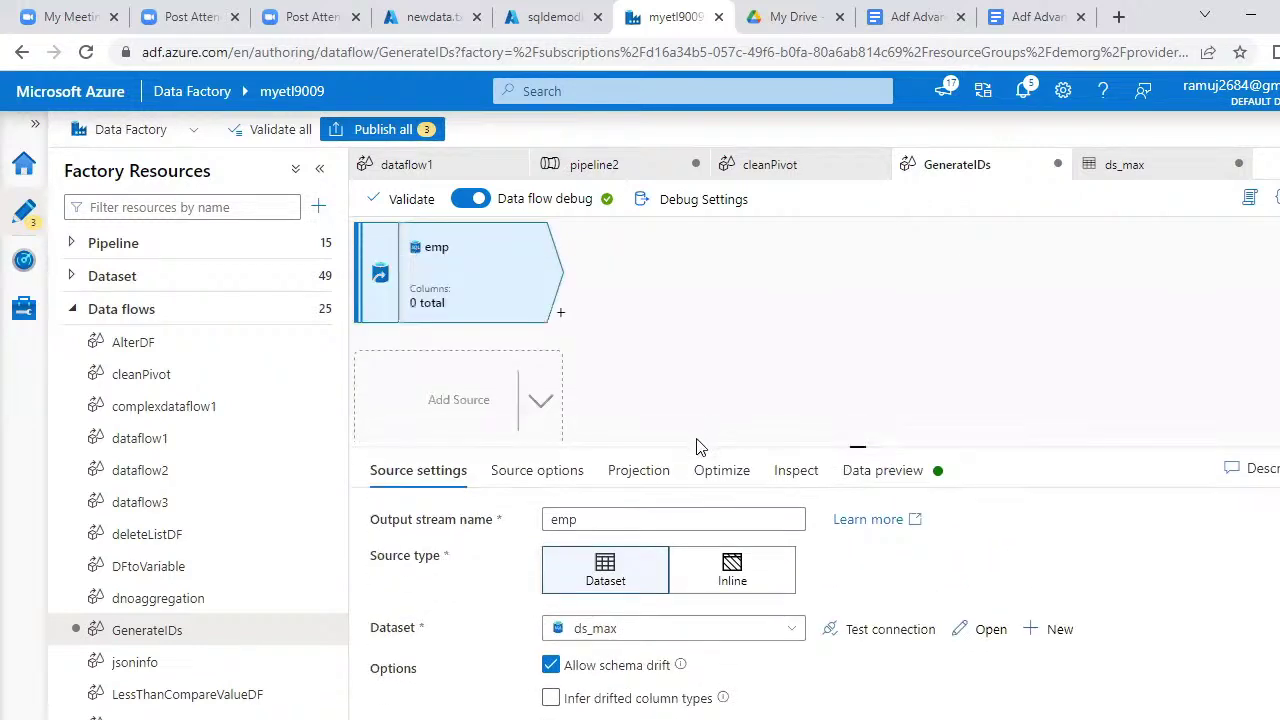
left_click(567, 472)
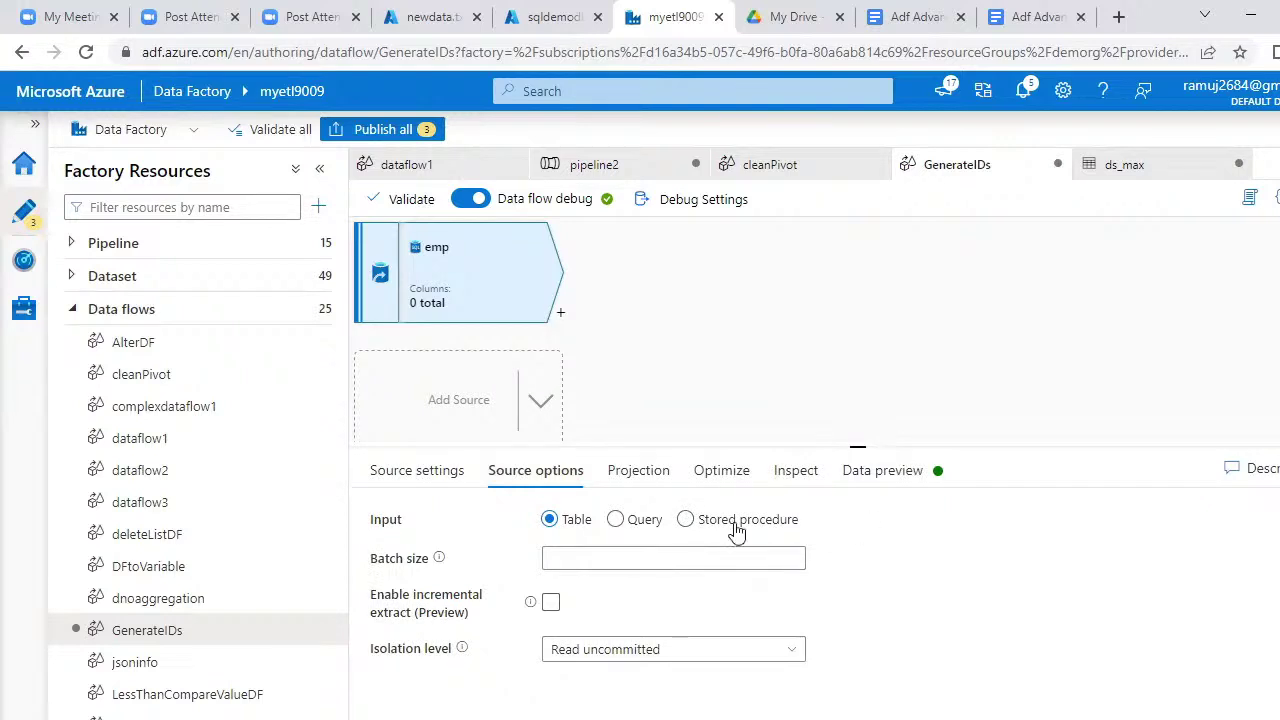
left_click(620, 523)
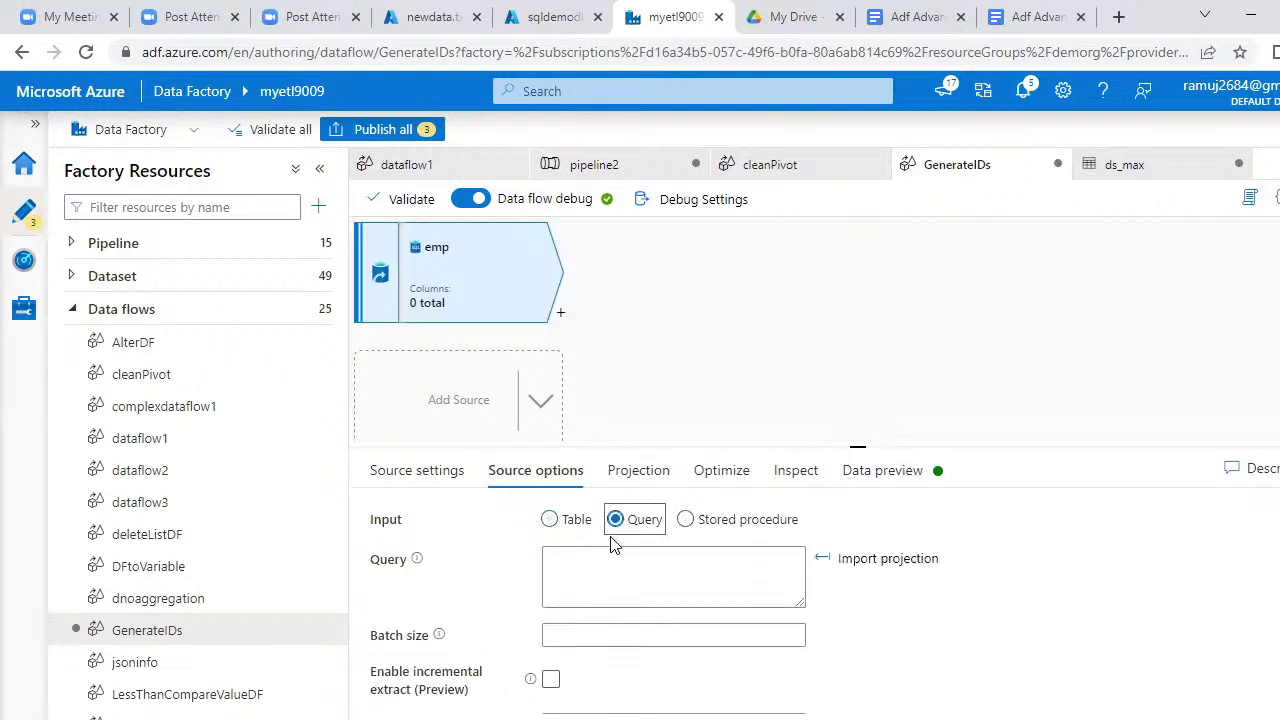
Switch to the Notepad notes and change the alias in the max(id) query to maxid.
left_click(612, 556)
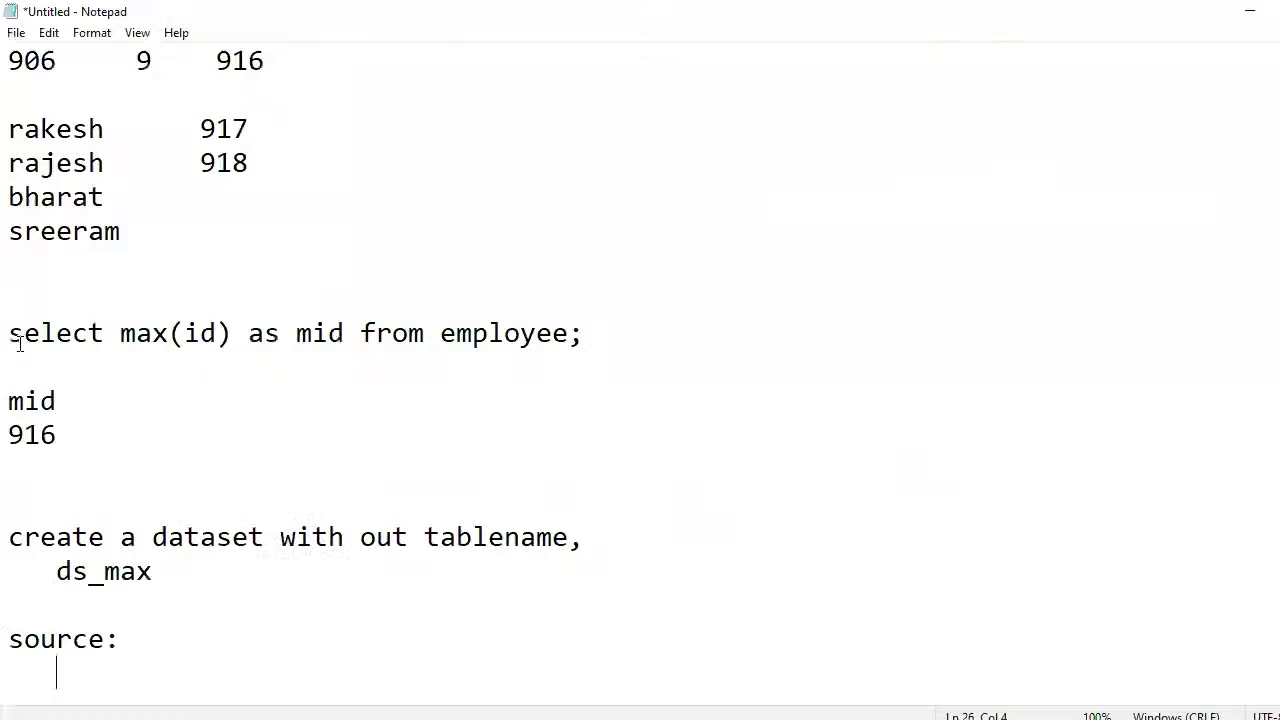
left_click(19, 343)
key("Home")
key("shift+Down")
key("Left")
key("Right")
key("Right")
key("Right")
key("Right")
key("Right")
key("Right")
key("Right")
key("Right")
key("Right")
key("Right")
key("Right")
key("Right")
key("Right")
key("Right")
key("Right")
key("Right")
key("Right")
key("Right")
key("Right")
key("Right")
scroll(19, 343, "up", 3)
left_click(19, 343)
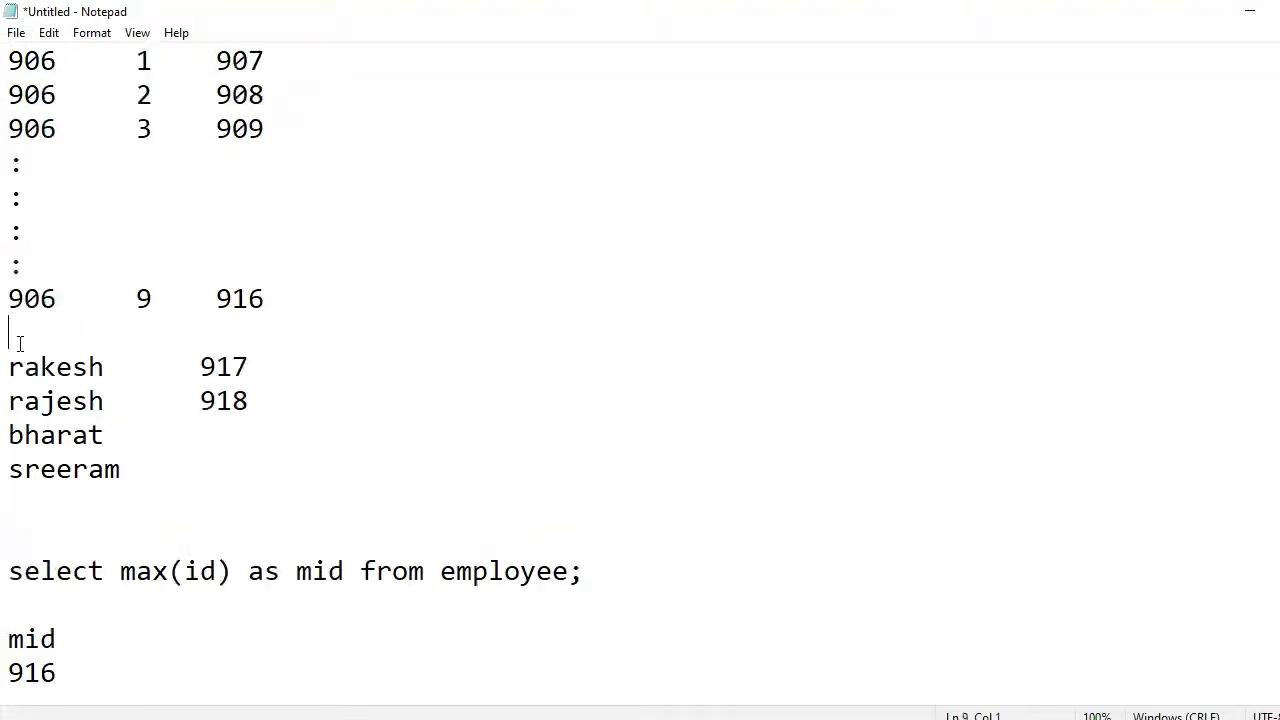
left_click(313, 571)
type("ax")
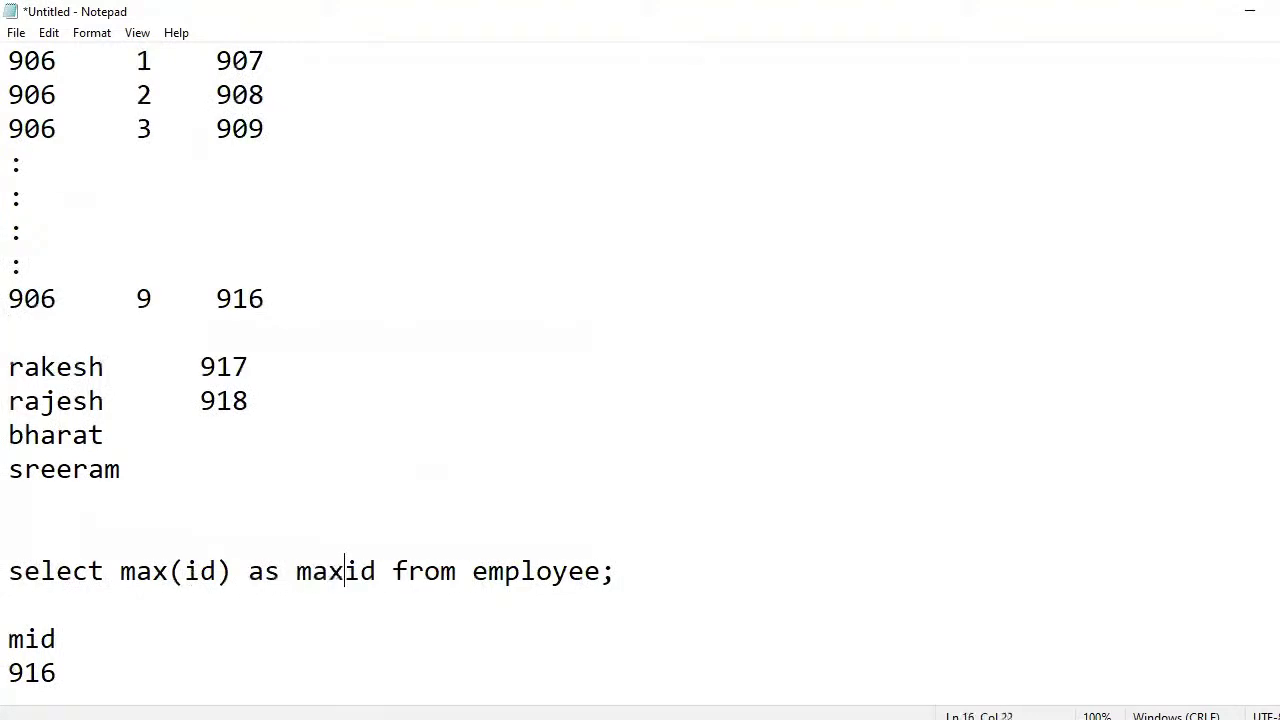
Copy the line "select max(id) as maxid from employee;" from the notes into the emp source's query.
key("Home")
key("shift+Down")
key("ctrl+c")
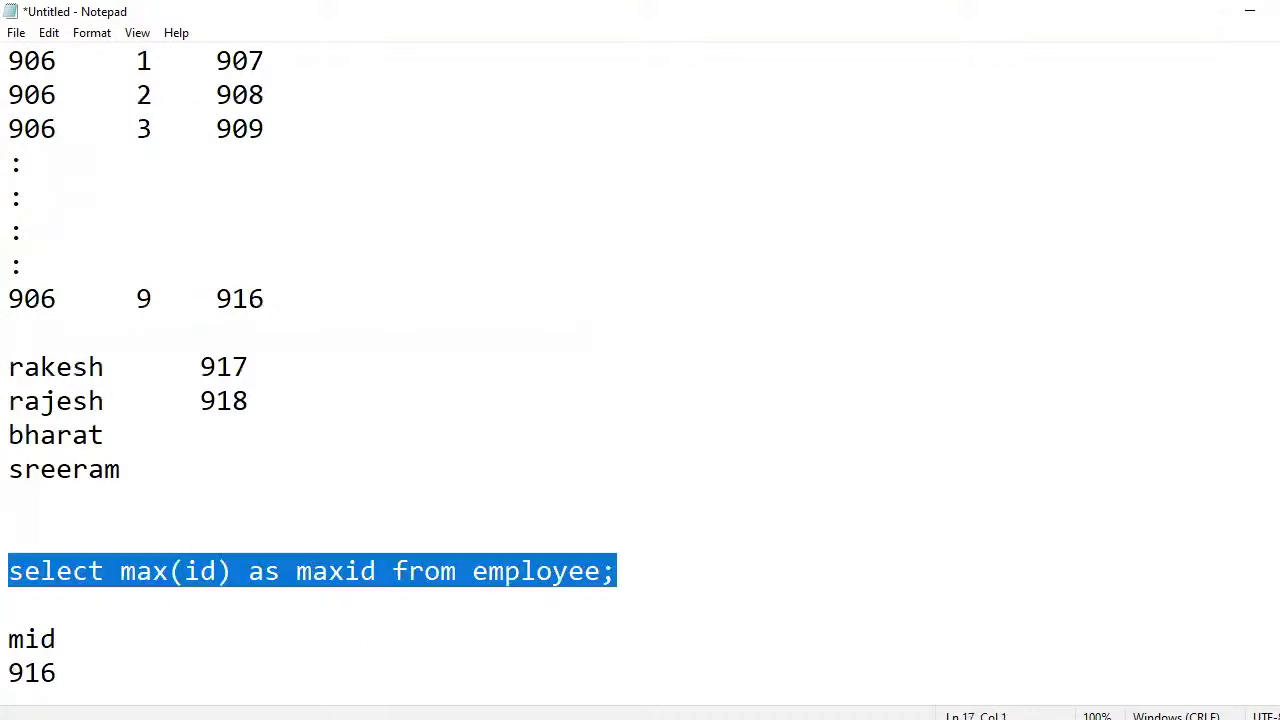
key("alt+Tab")
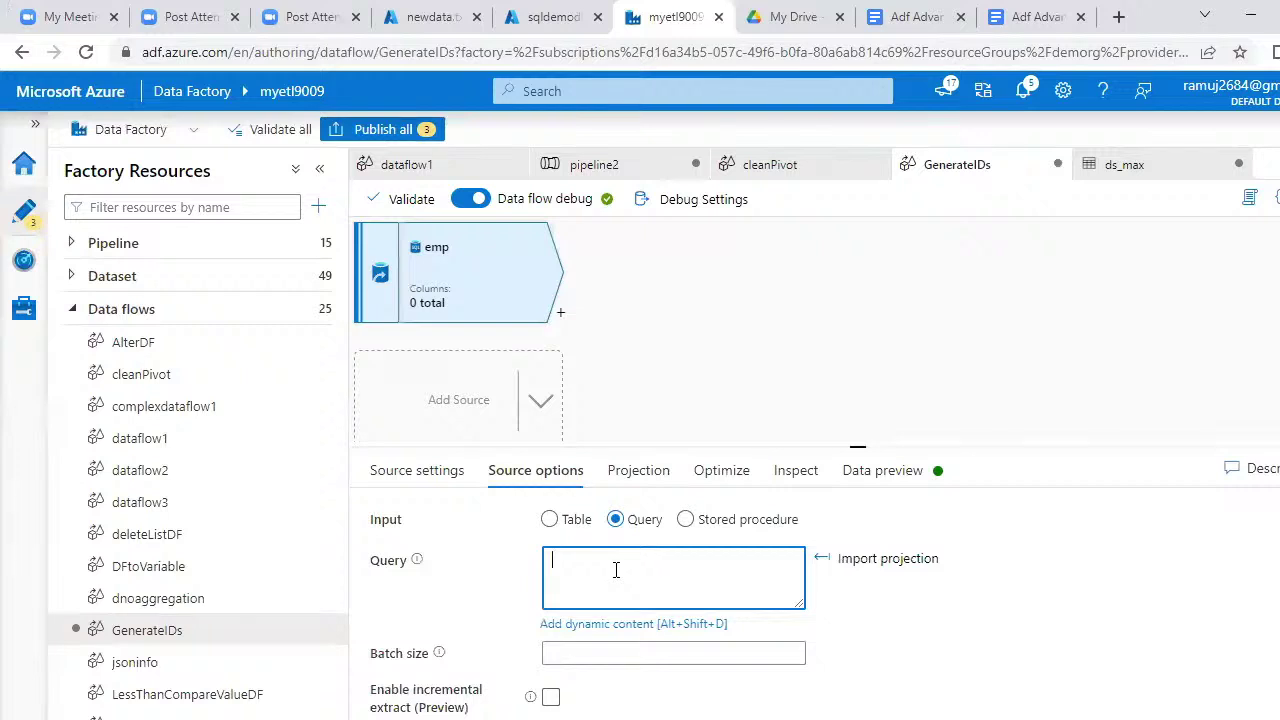
key("ctrl+v")
left_click(920, 649)
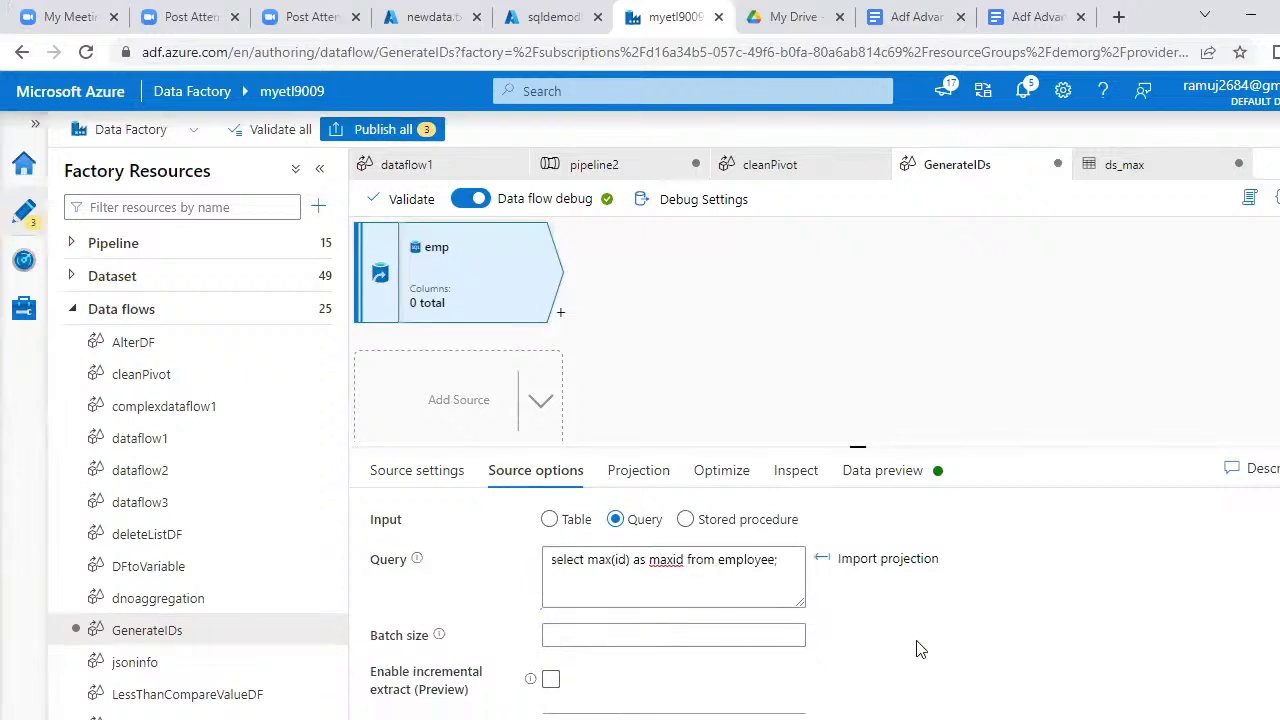
Try to import the emp source's projection, resetting its schema between attempts.
left_click(643, 482)
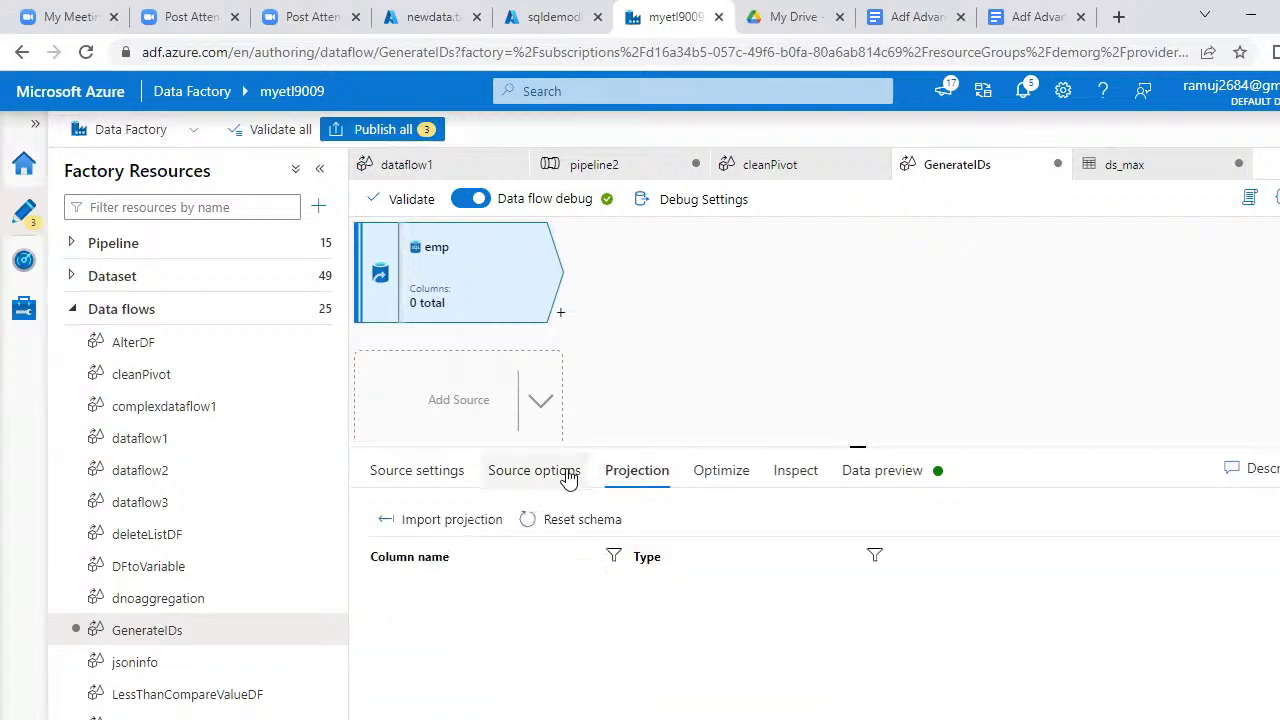
left_click(535, 471)
left_click(875, 560)
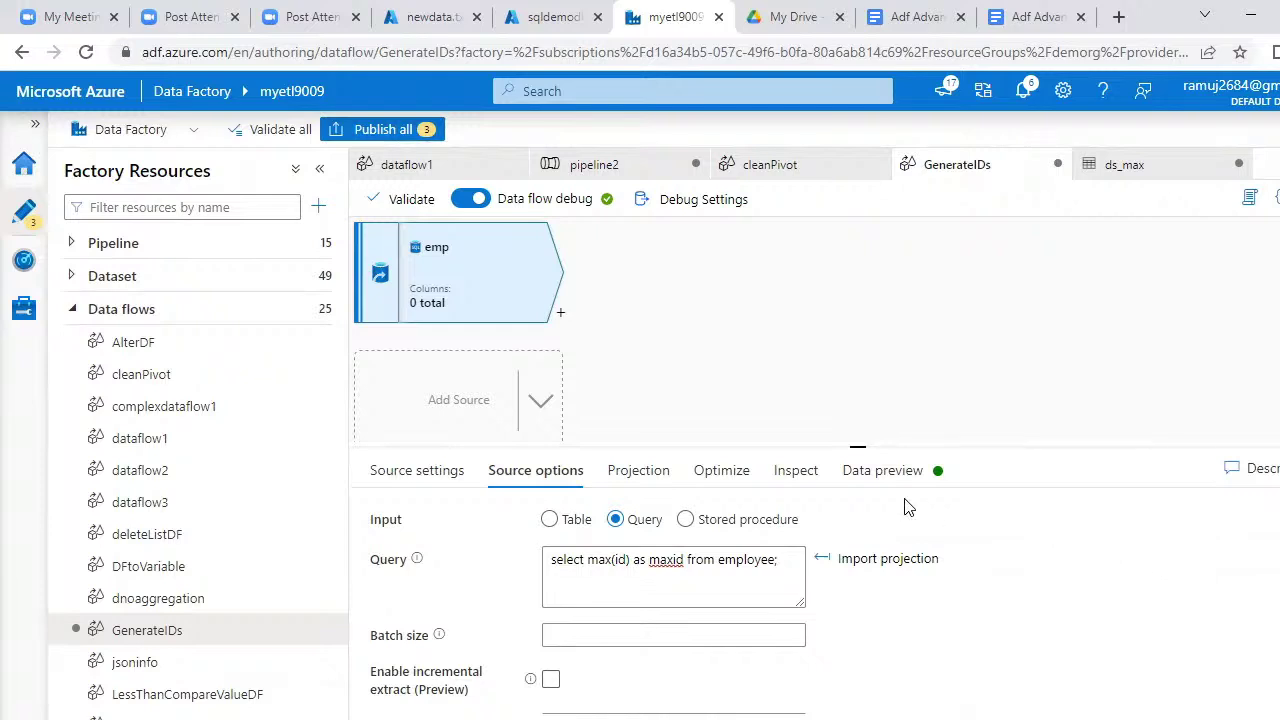
left_click(630, 478)
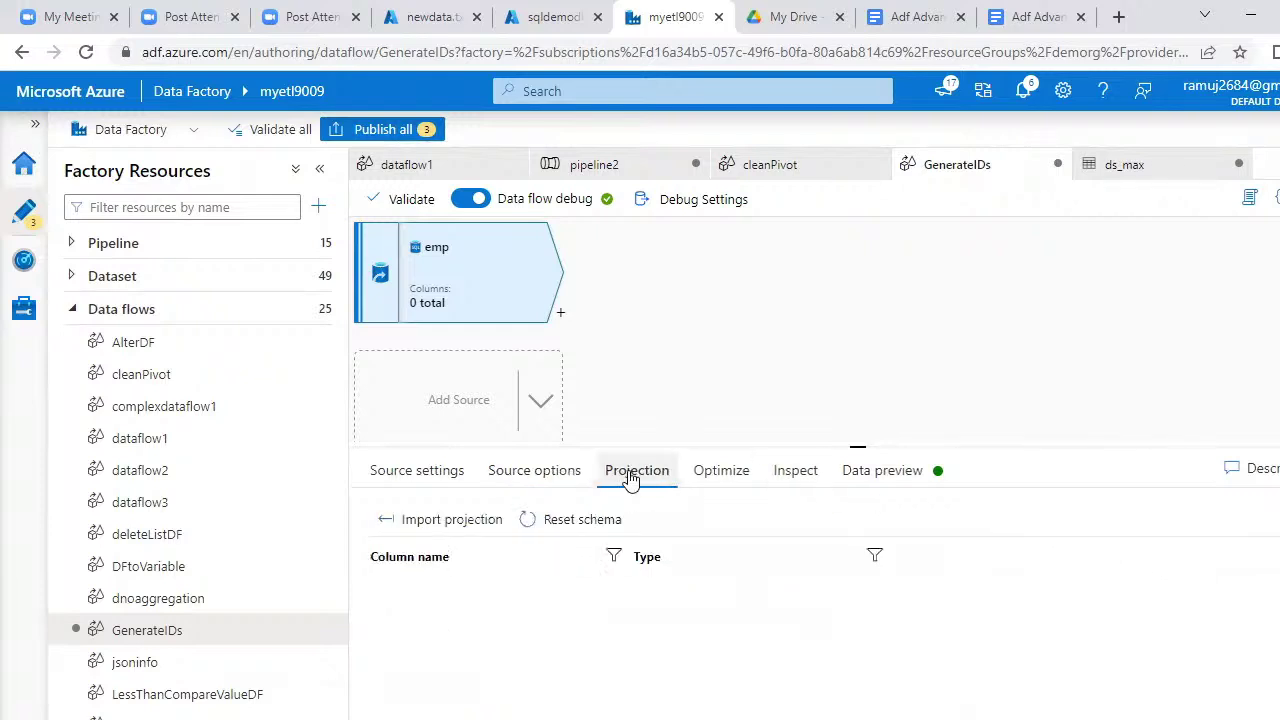
left_click(445, 524)
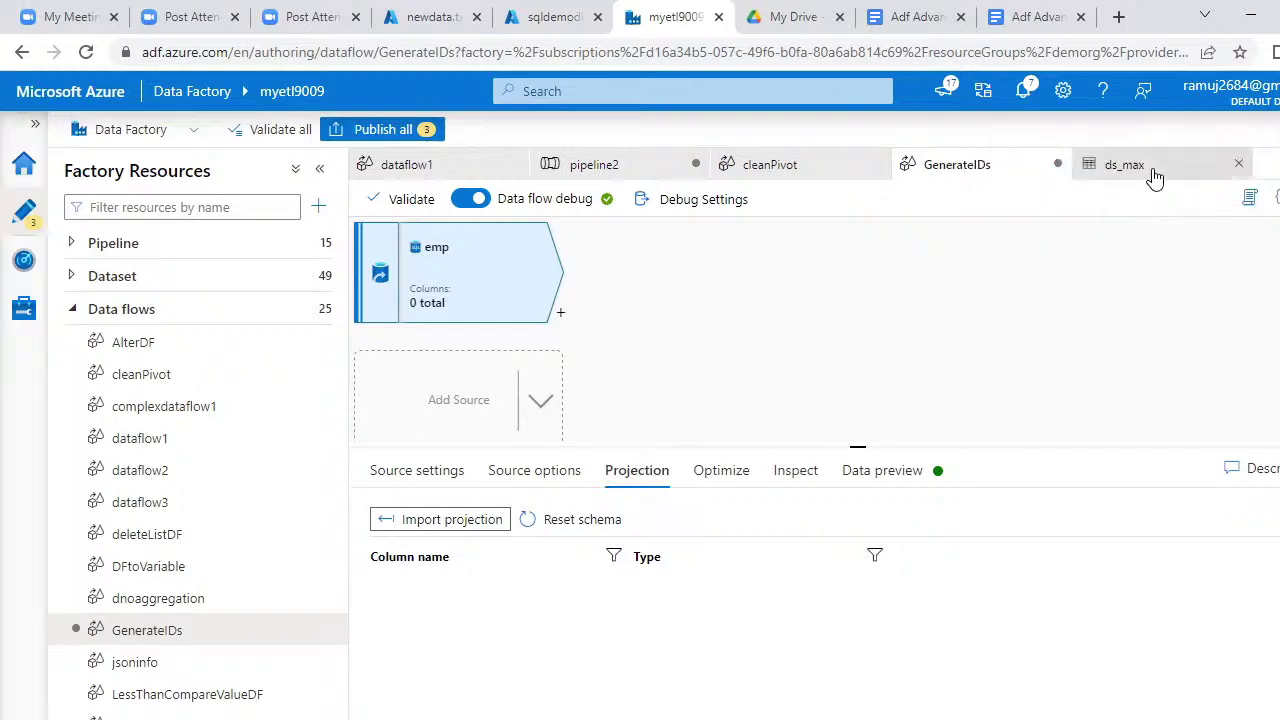
left_click(573, 522)
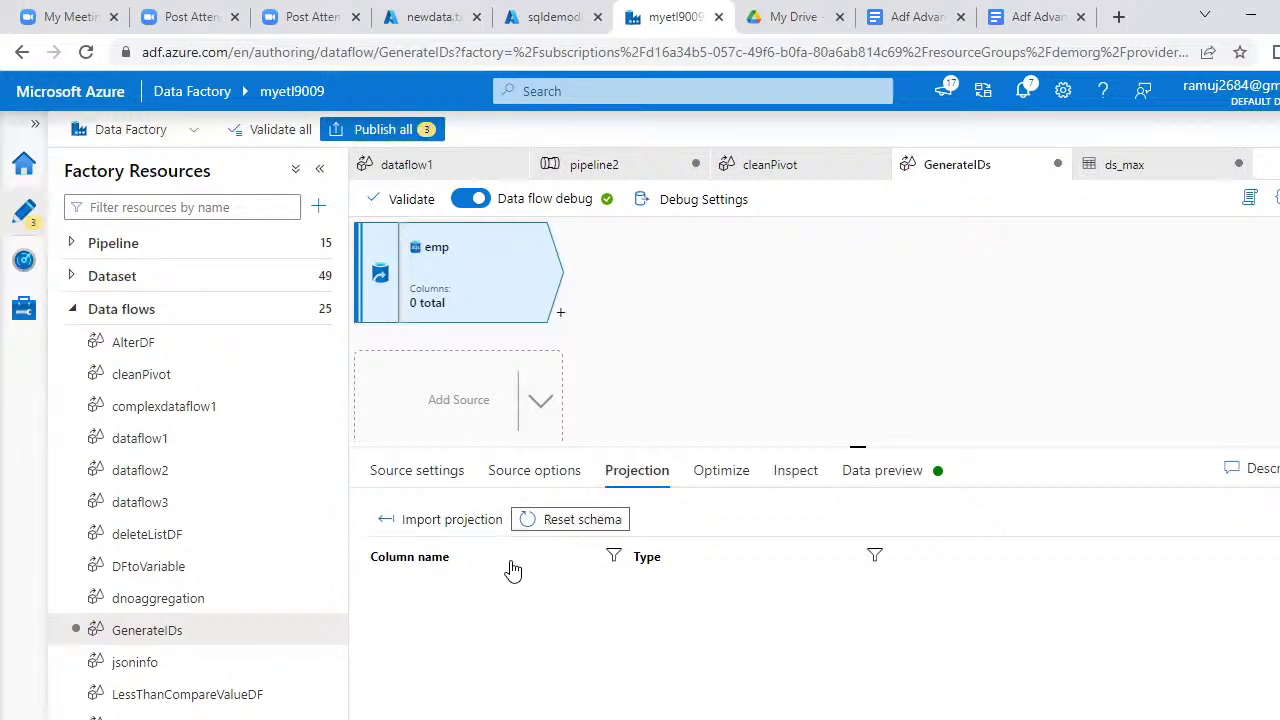
left_click(466, 531)
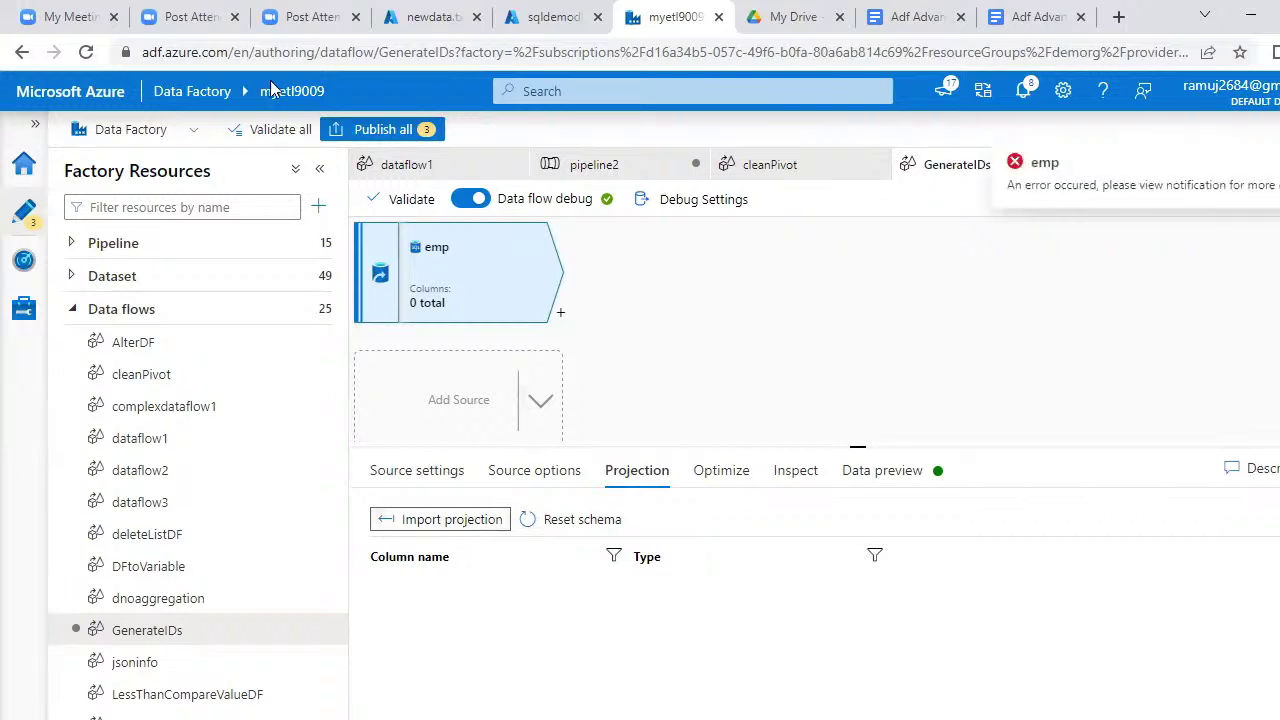
Restart the data flow debug session with a 1 hour time to live.
left_click(466, 200)
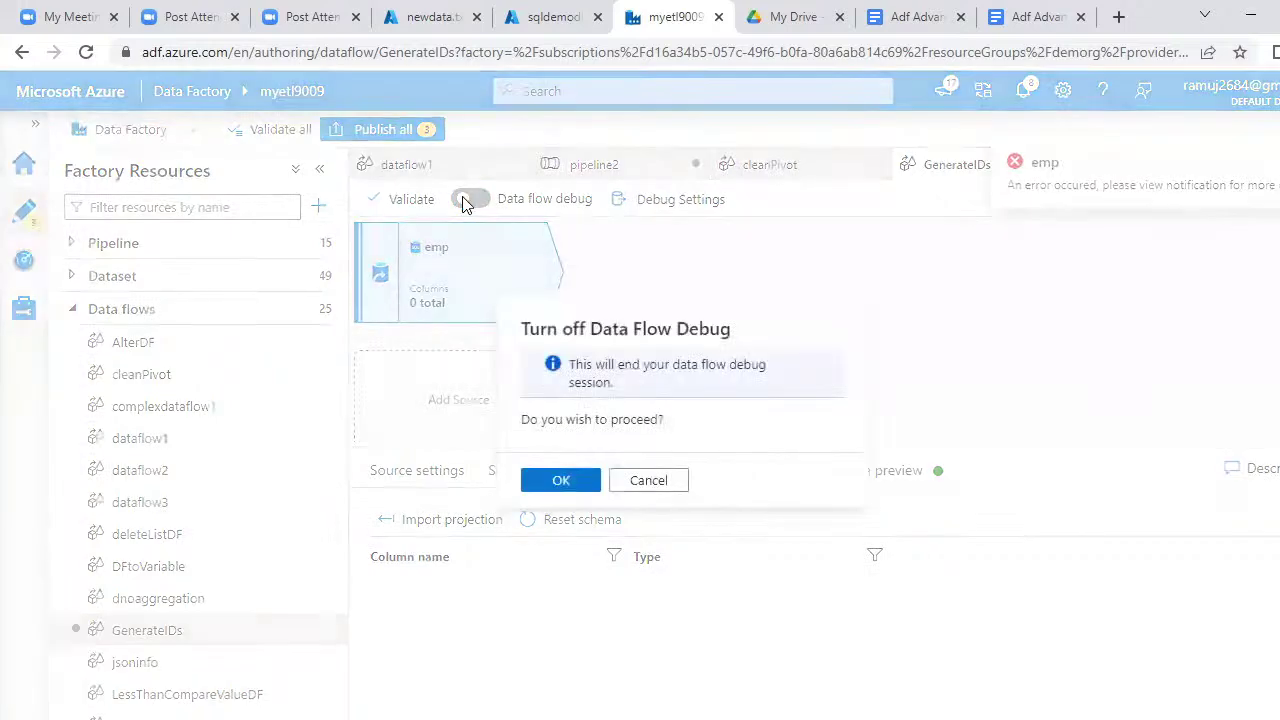
left_click(561, 480)
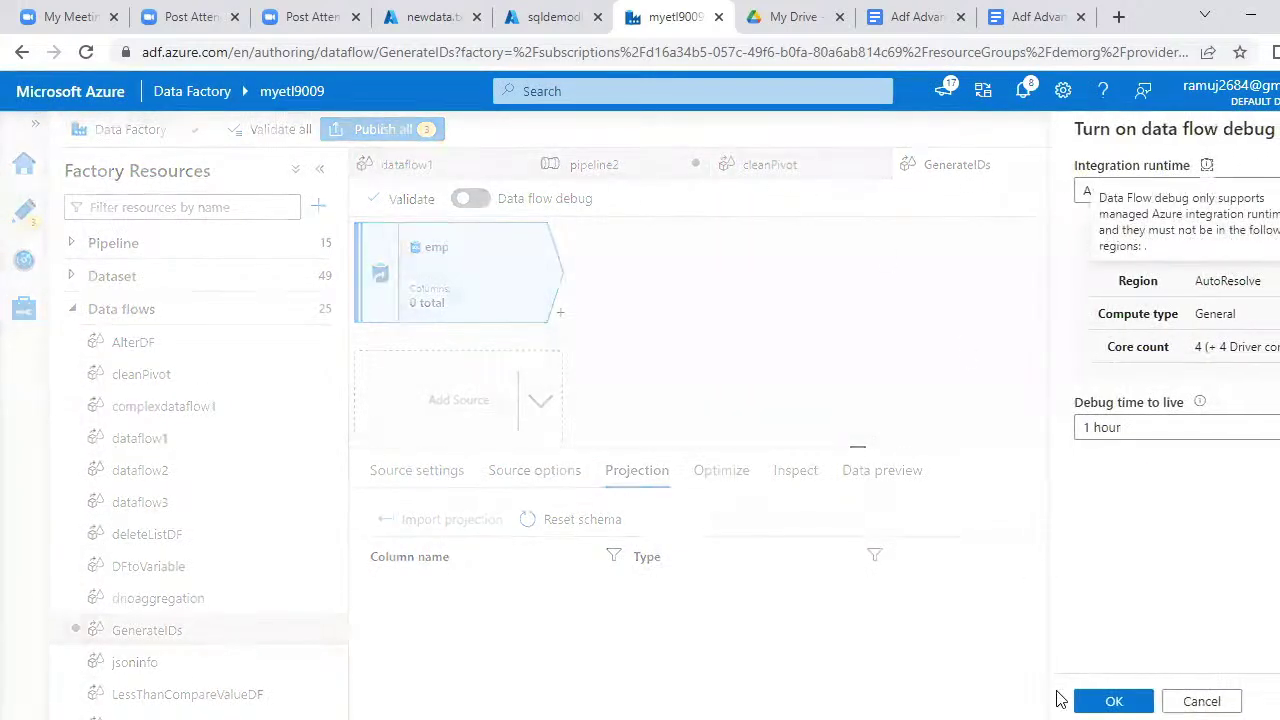
left_click(1115, 699)
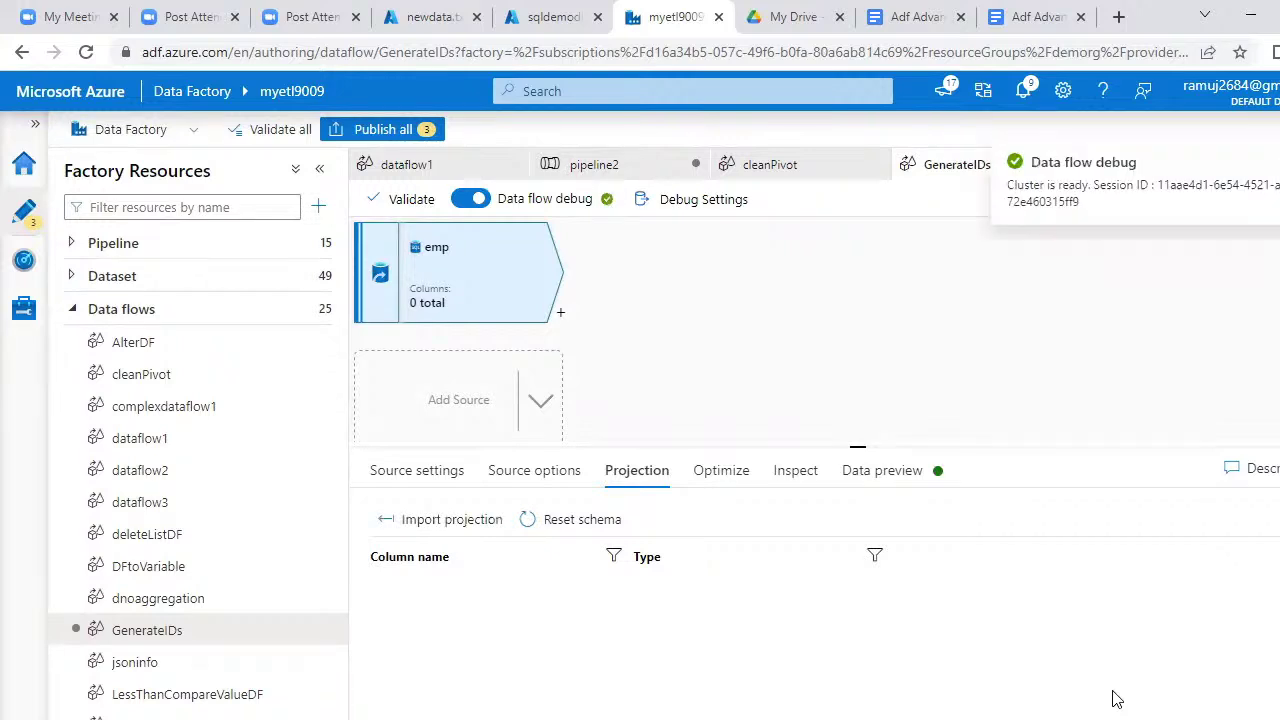
Retry importing the emp source's projection and read the error details of its latest notification.
left_click(435, 526)
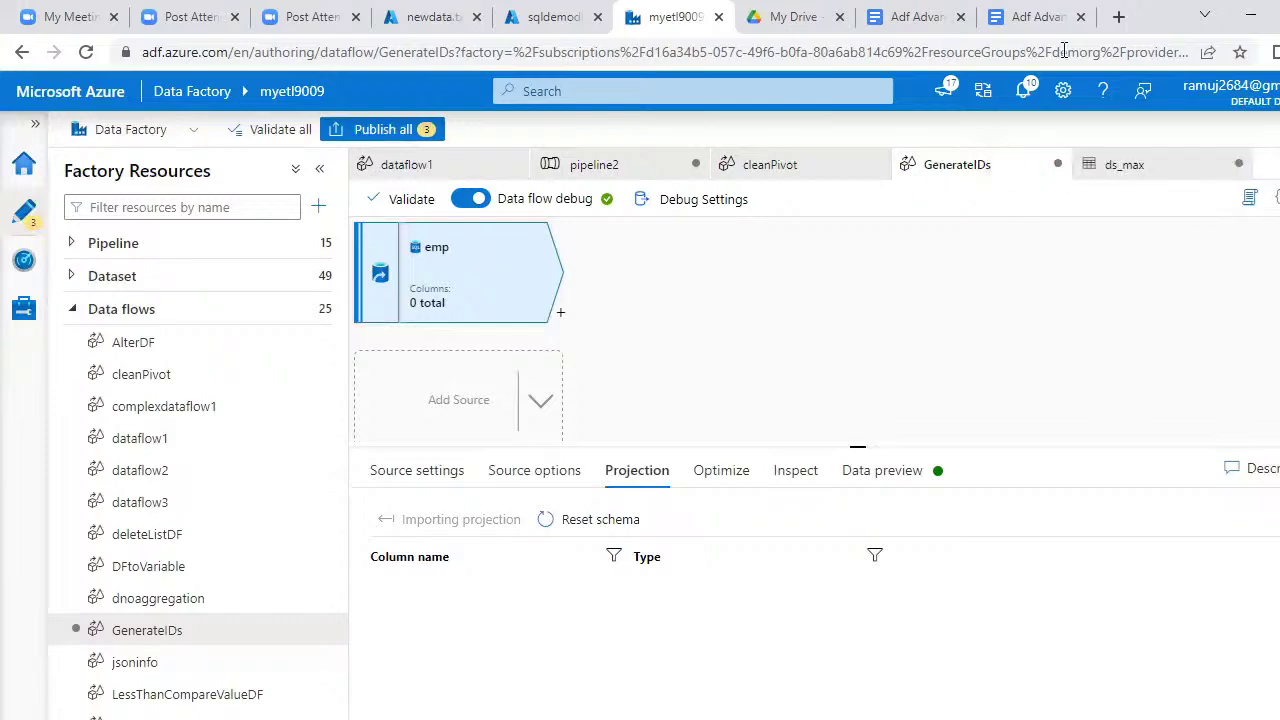
left_click(1024, 92)
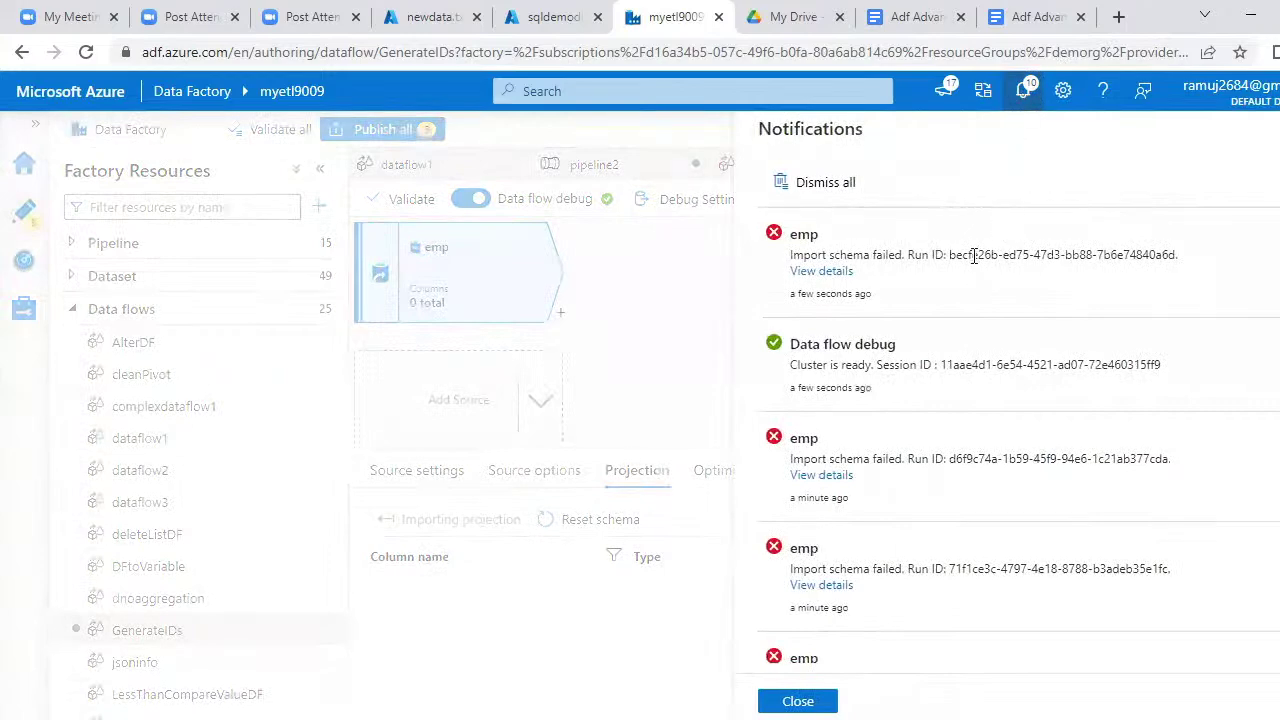
left_click(842, 274)
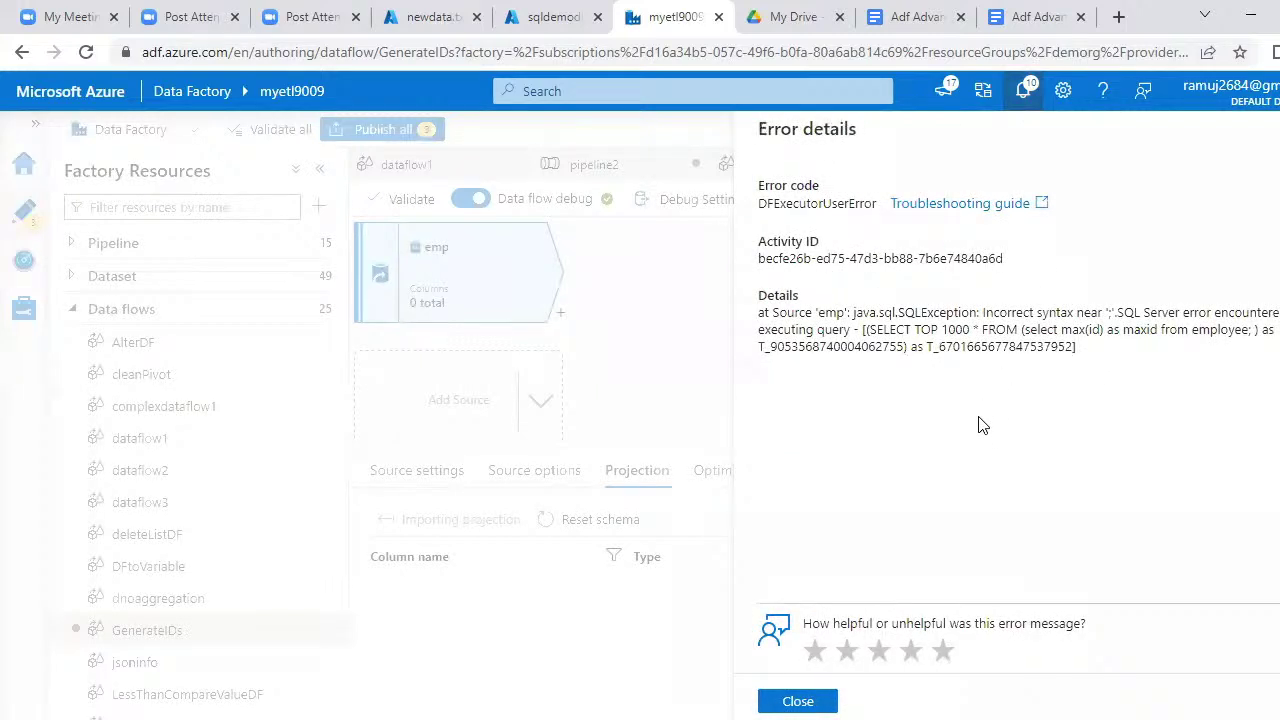
left_click(800, 703)
left_click(800, 700)
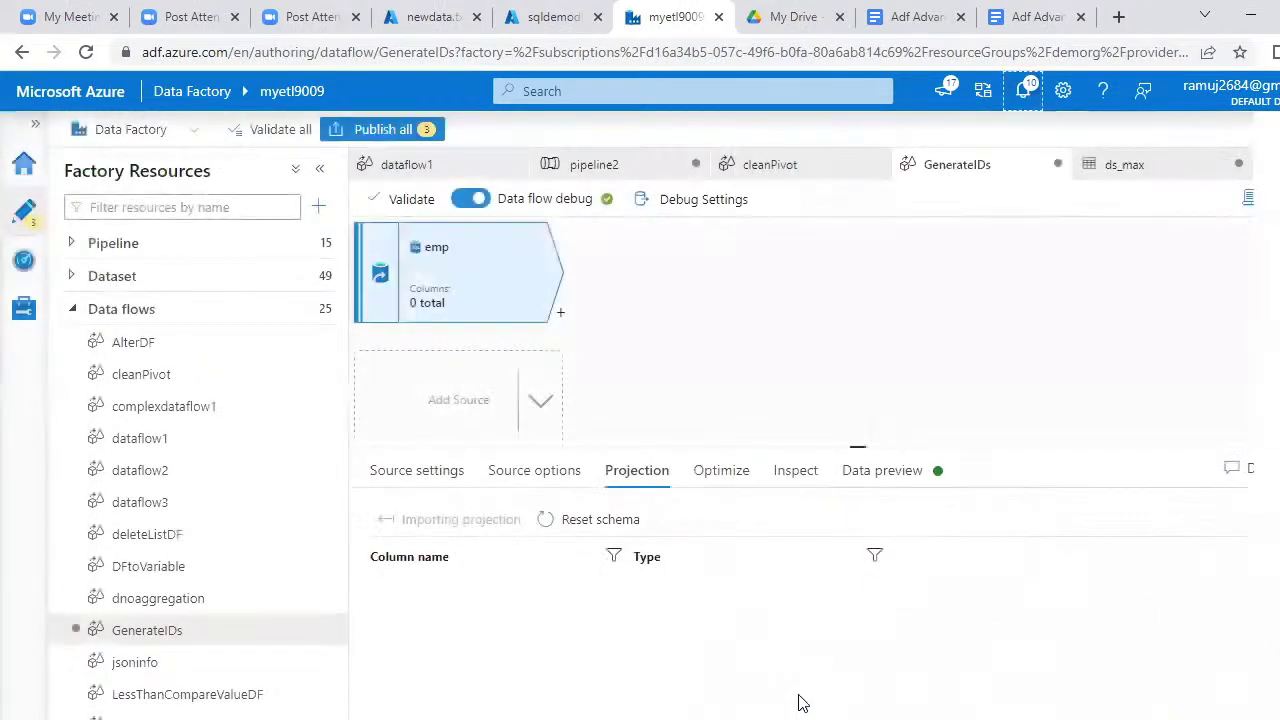
Reselect the emp source and refresh its data preview.
left_click(720, 297)
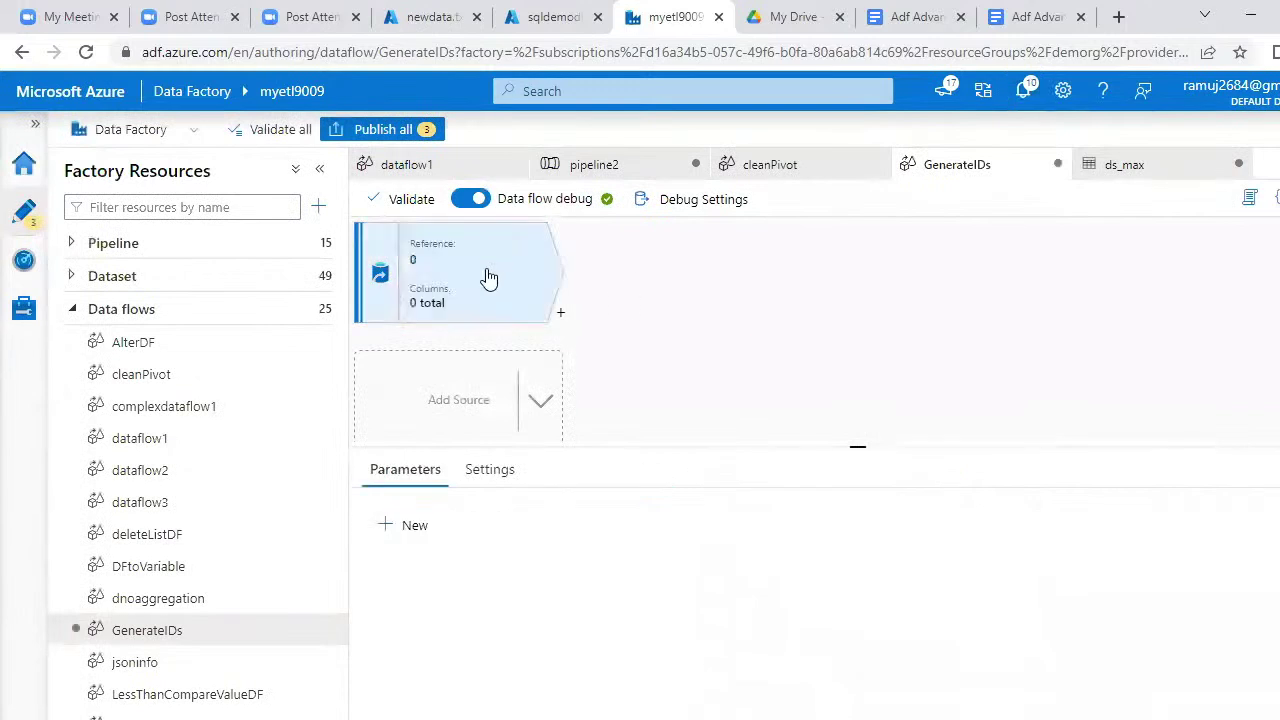
left_click(489, 278)
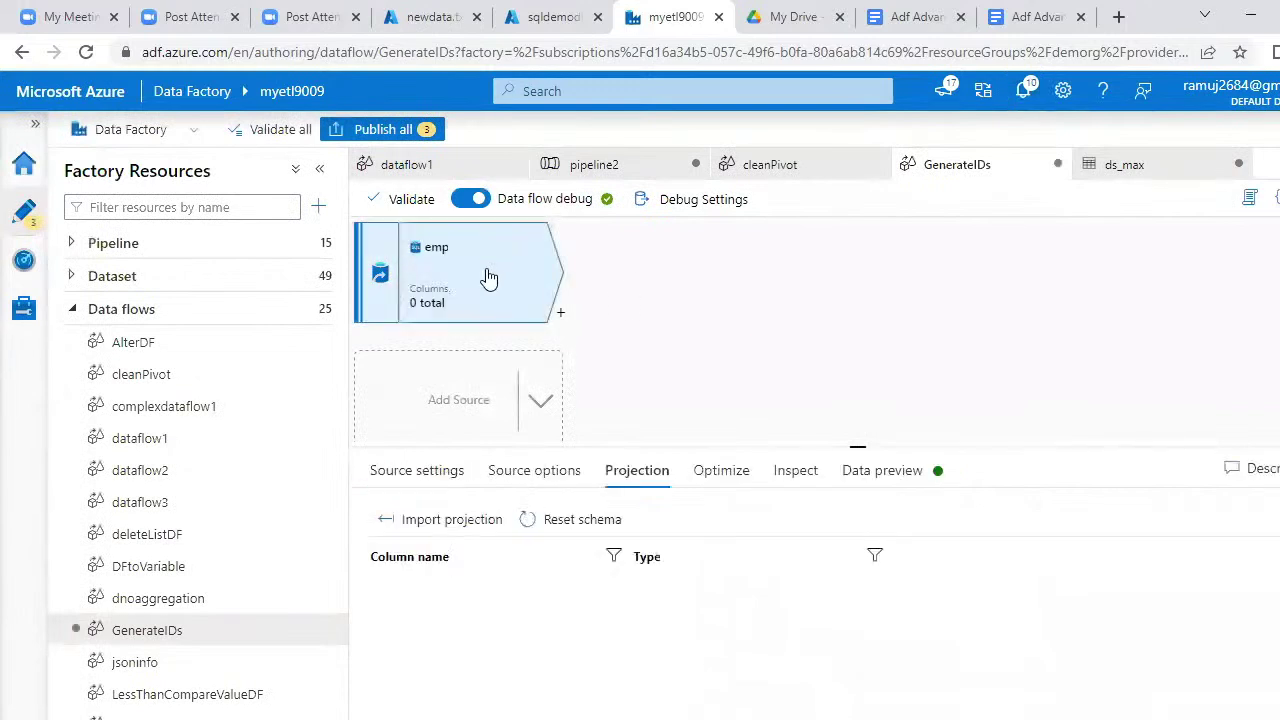
left_click(870, 472)
left_click(425, 550)
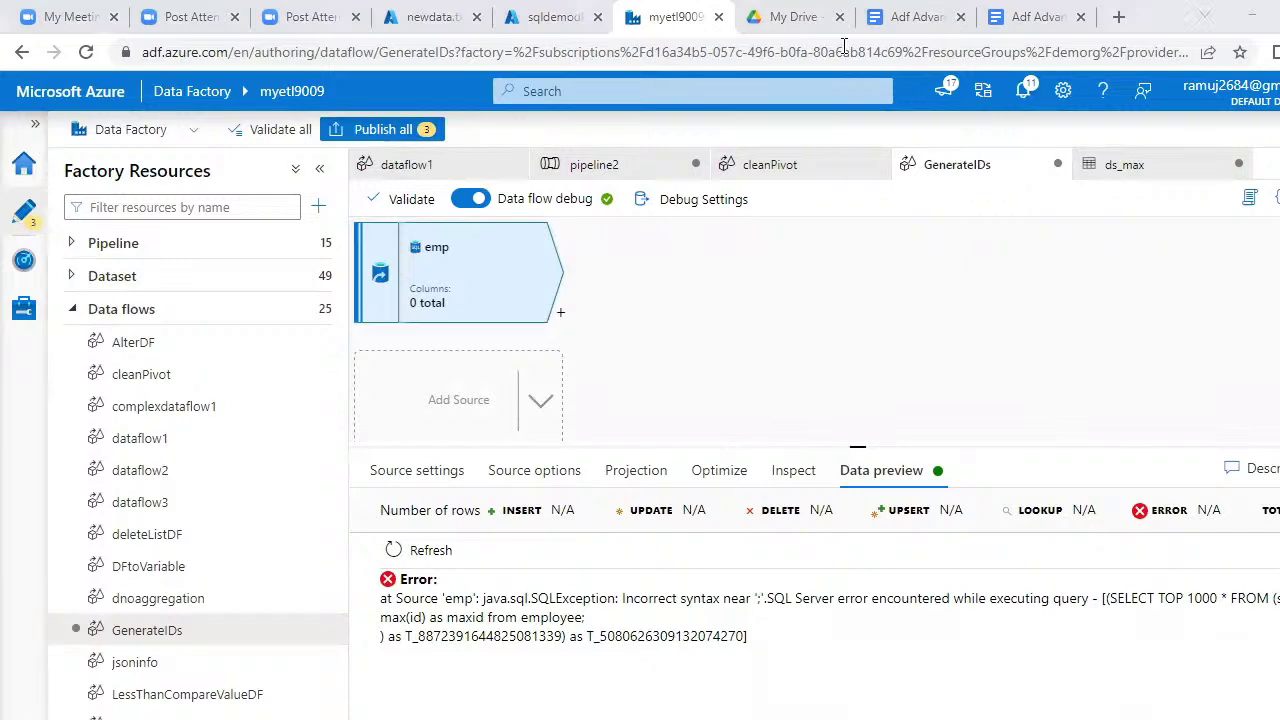
Switch to the sqldemodb query editor and run only the select max(id) from [dbo].[employee] query.
left_click(568, 20)
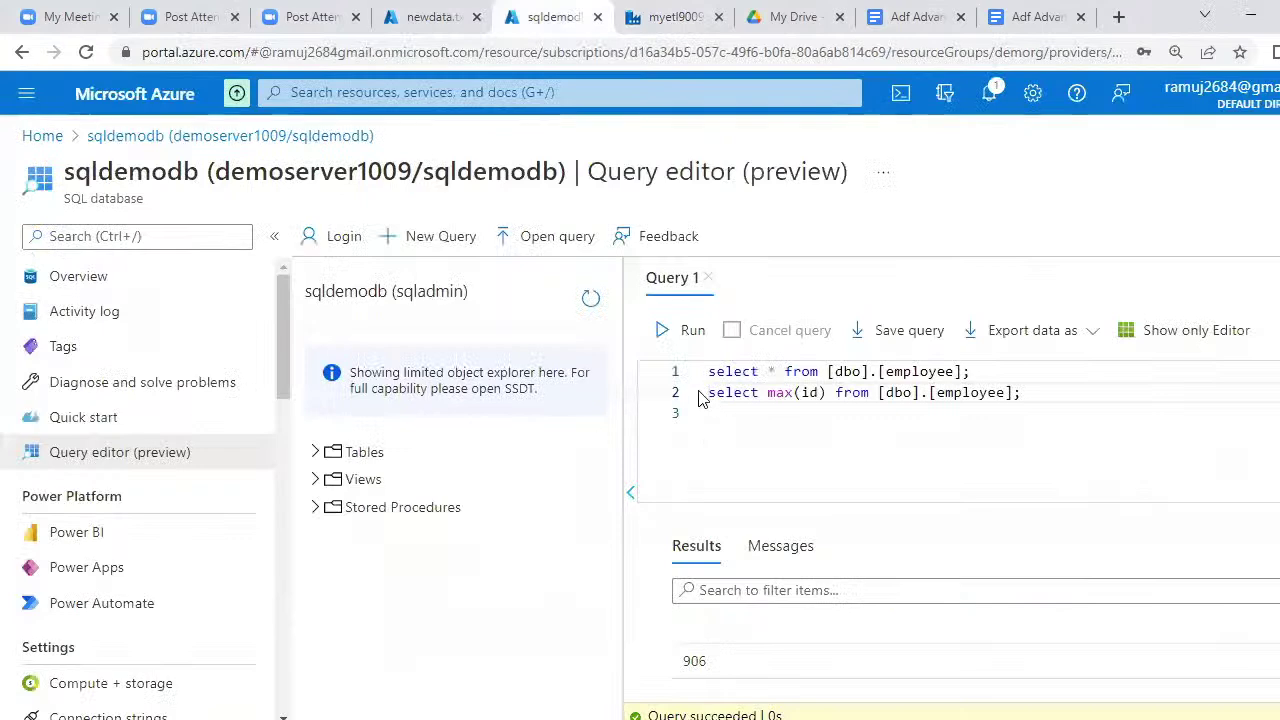
left_click(1040, 398)
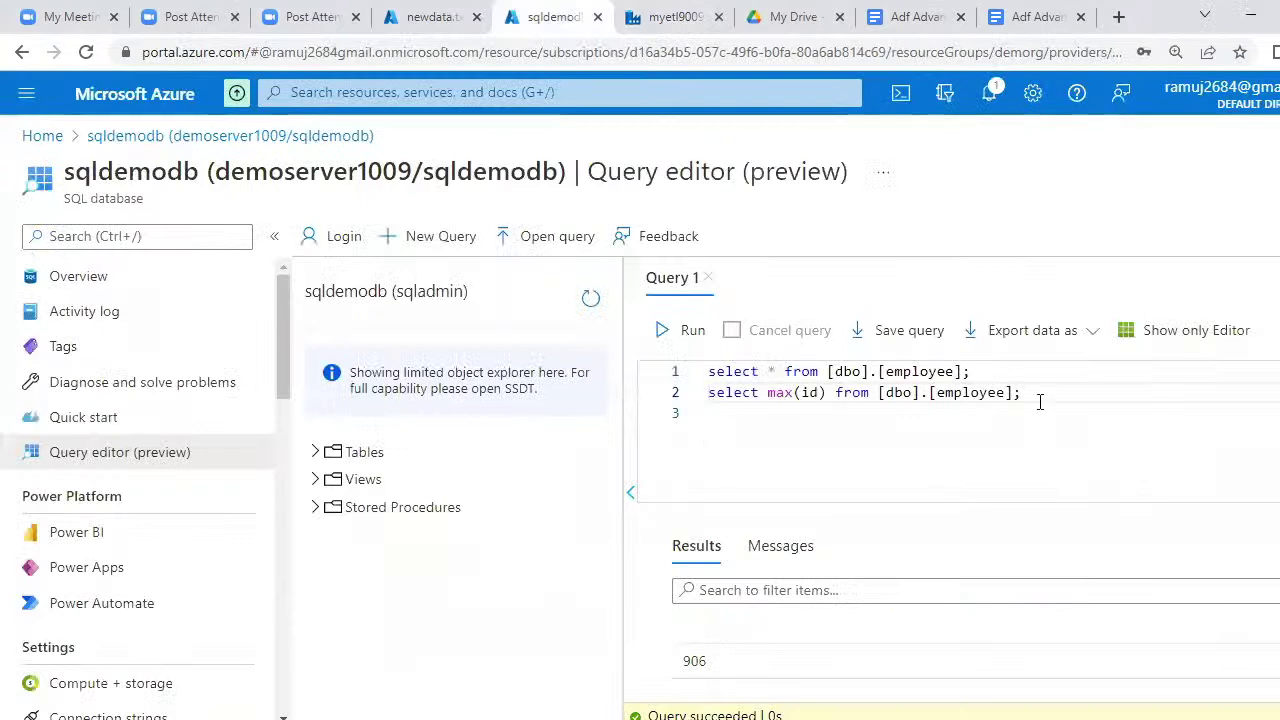
key("shift+Home")
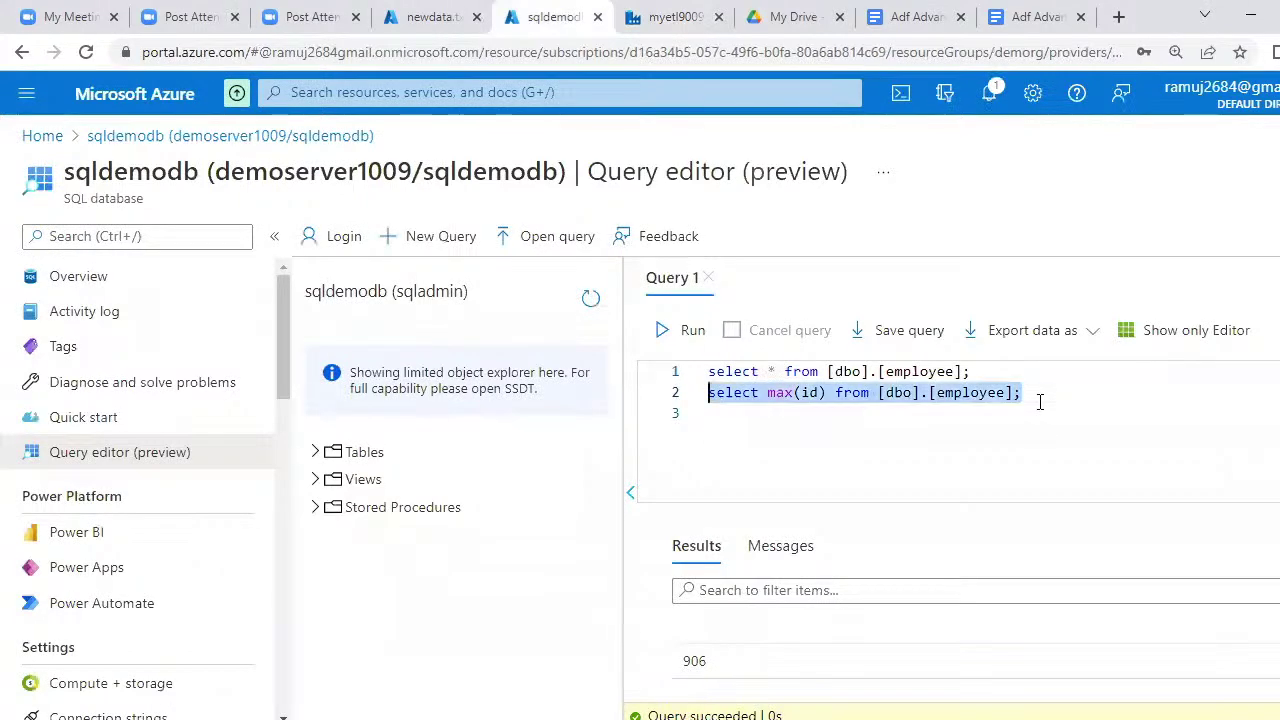
left_click(687, 332)
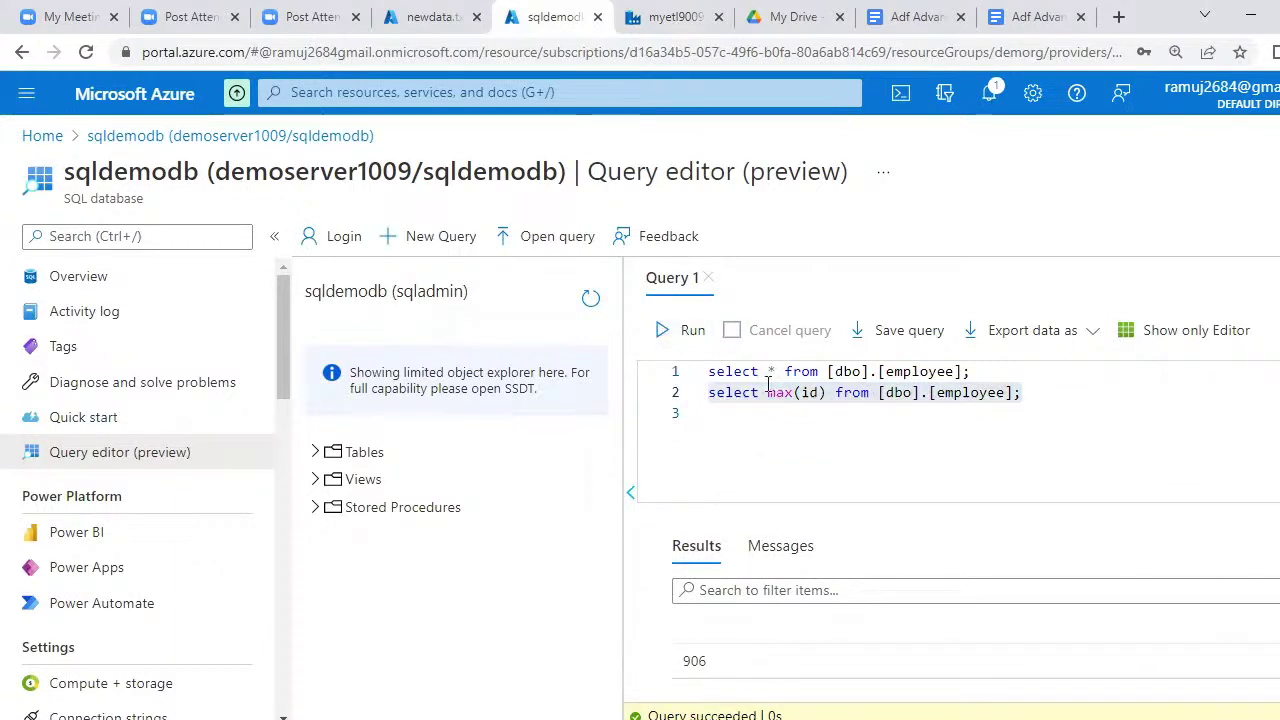
Close the sqldemodb query editor page and reopen it from the Azure portal home, signing in with SQL server authentication.
left_click(597, 18)
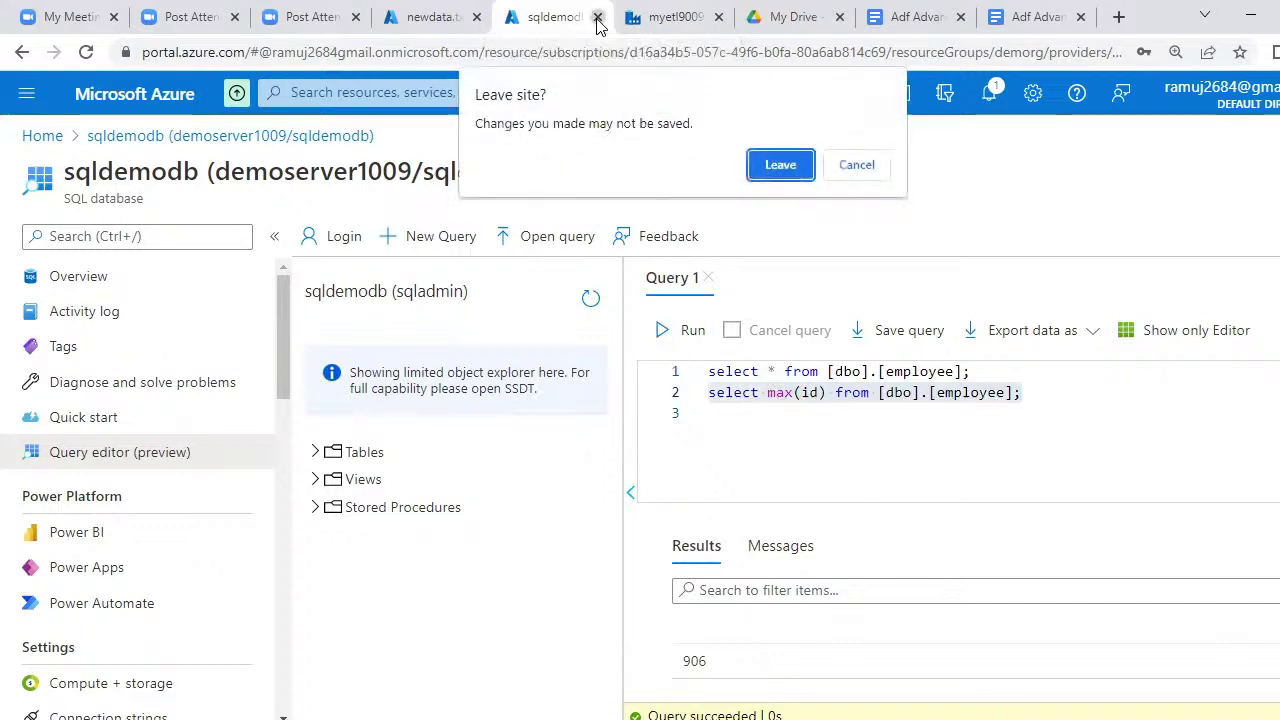
left_click(781, 167)
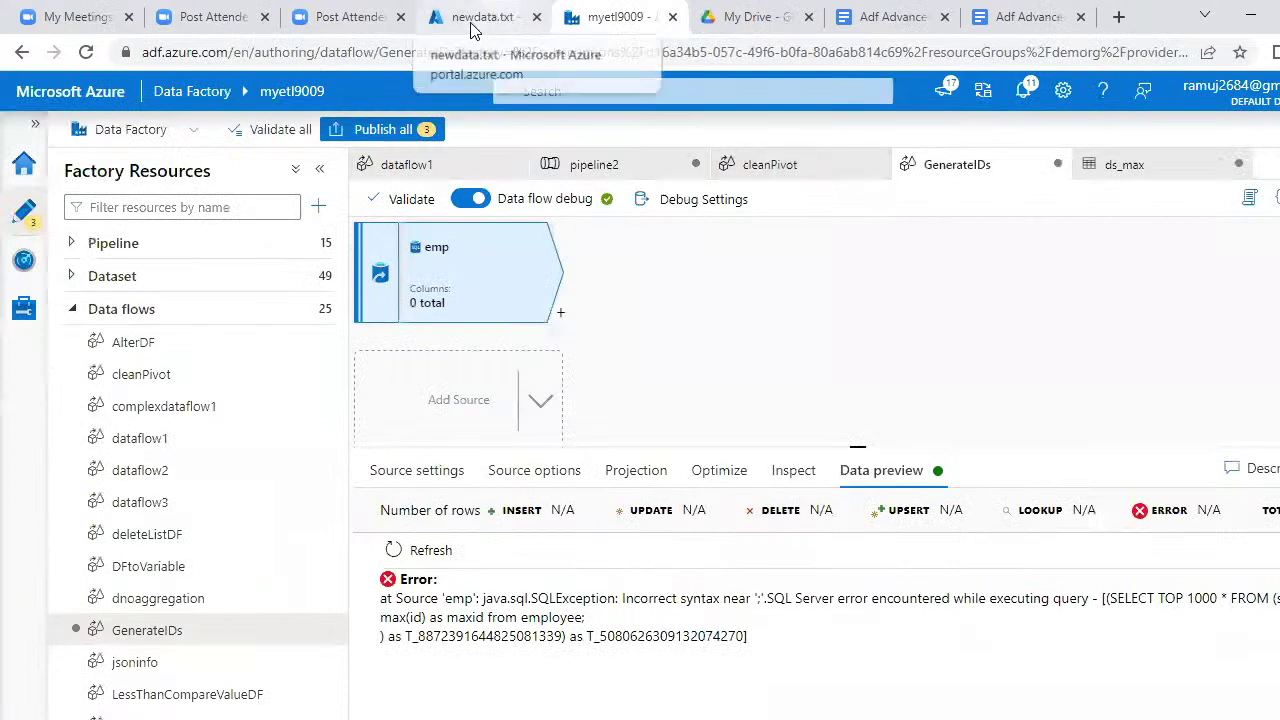
left_click(474, 22)
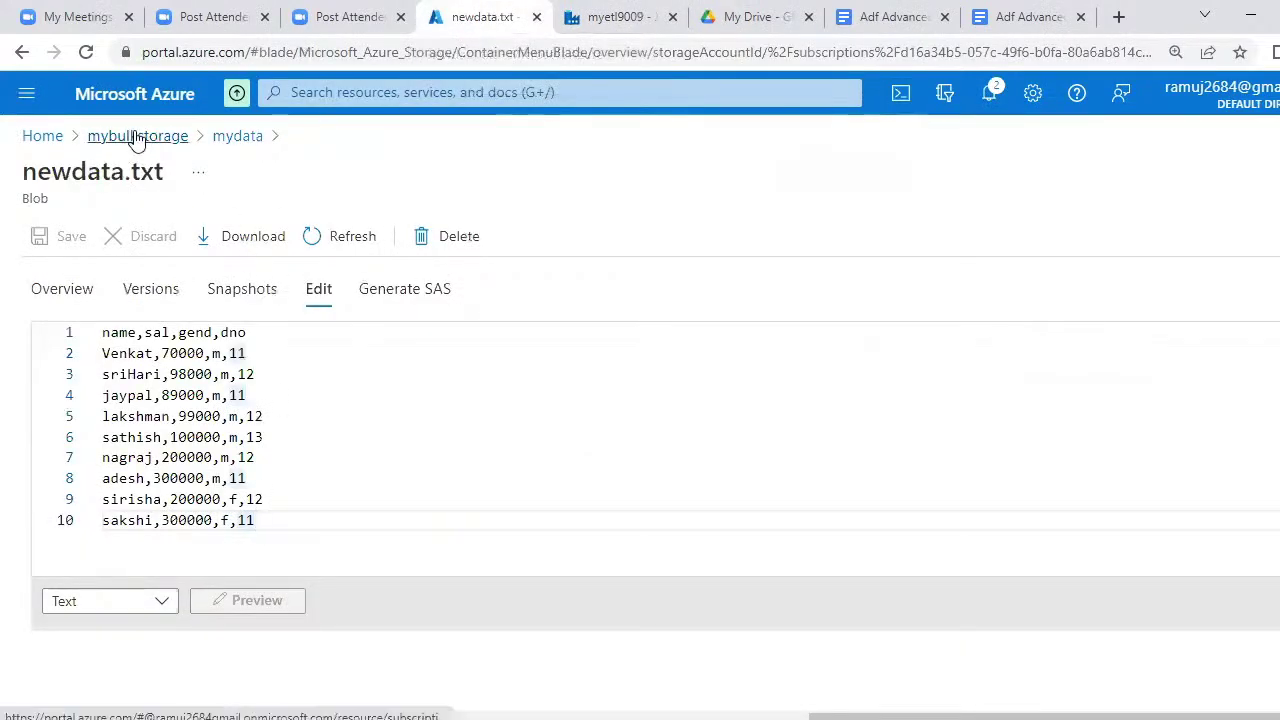
left_click(41, 137)
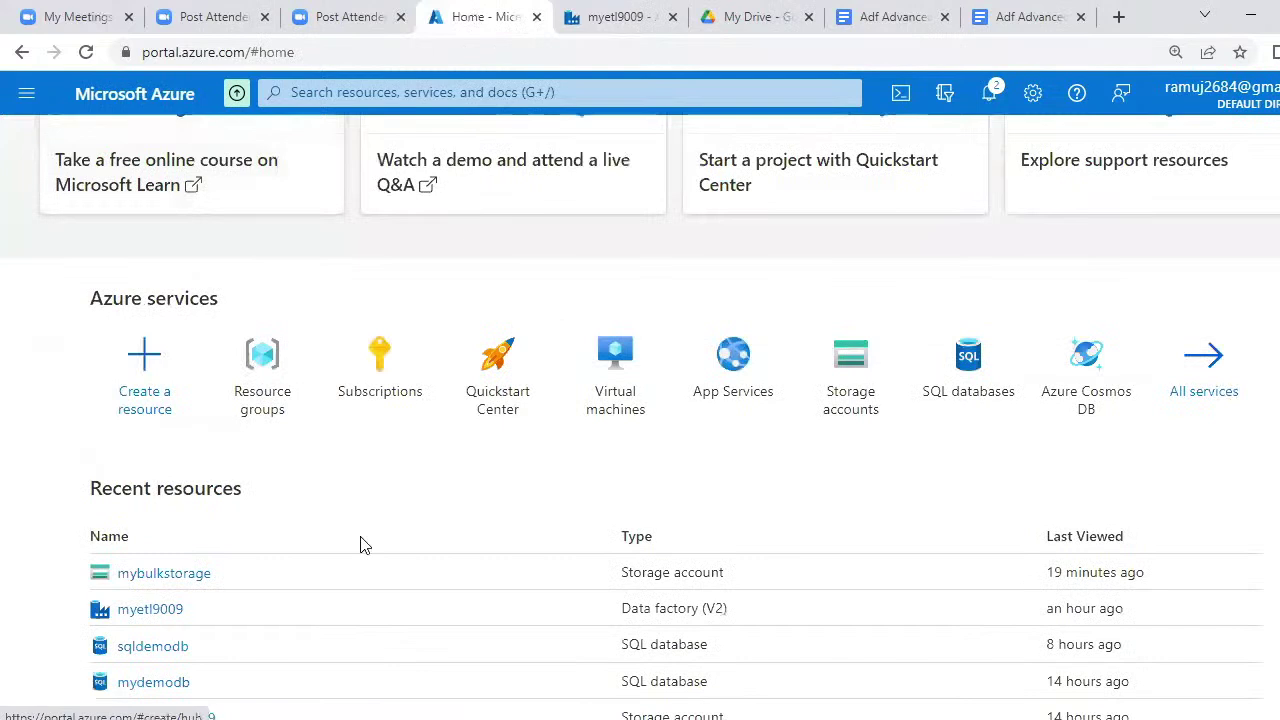
left_click(153, 647)
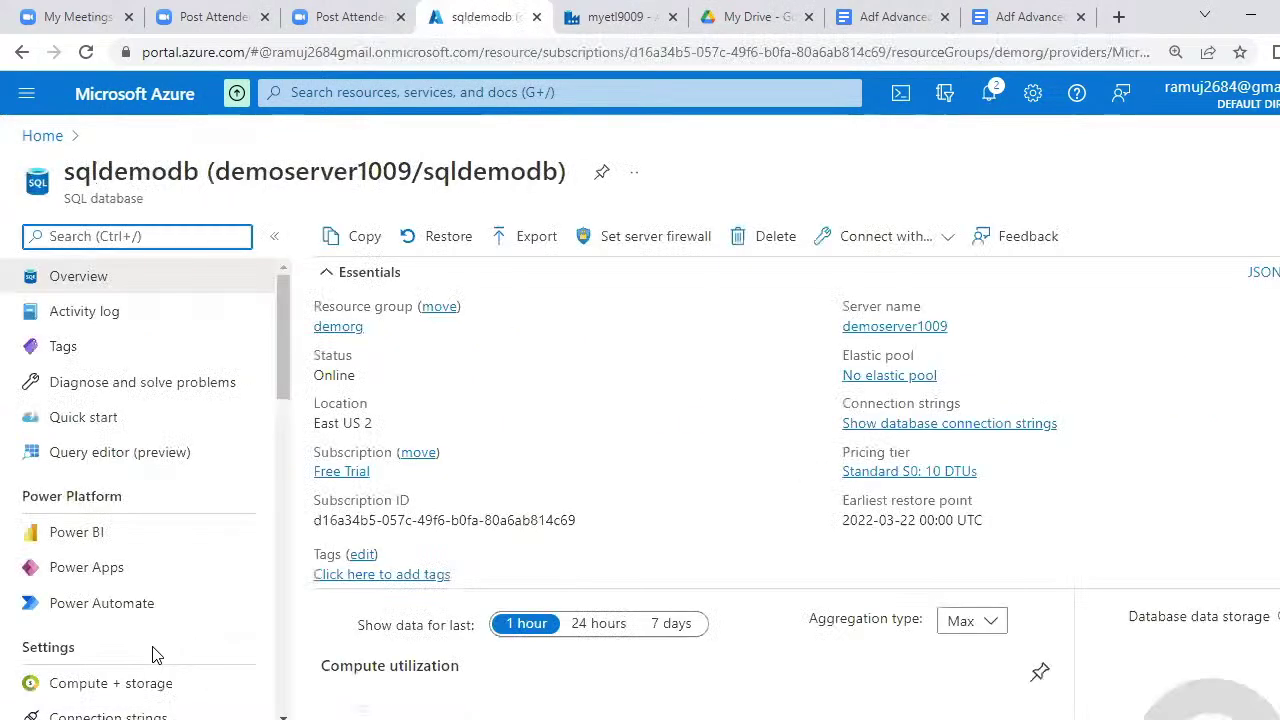
left_click(91, 466)
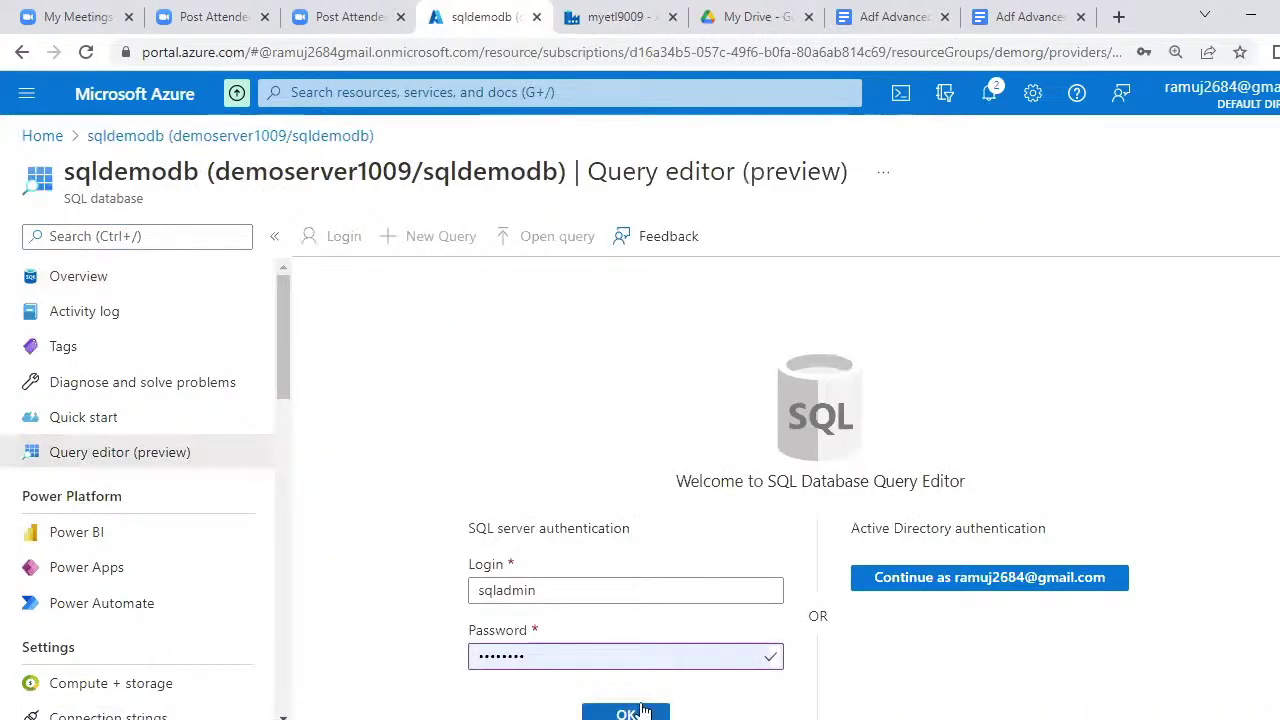
left_click(638, 715)
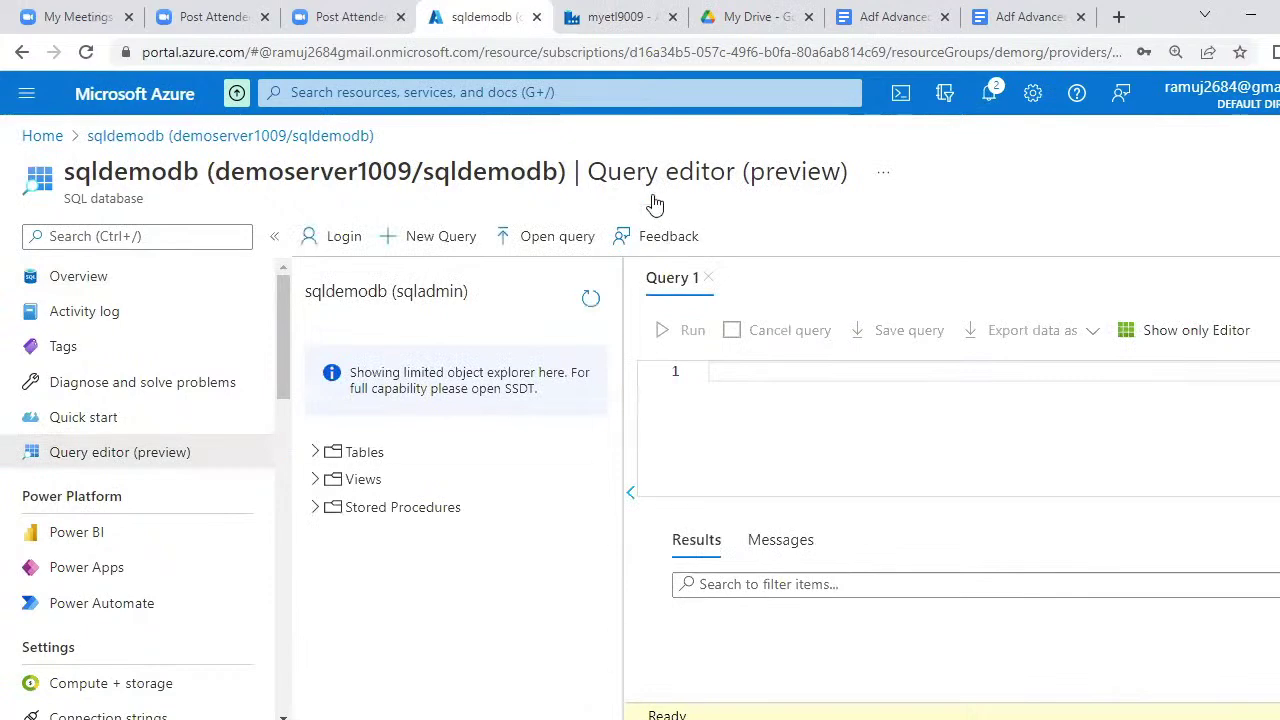
Switch back to the GenerateIDs data flow in Data Factory and refresh the emp source's data preview.
left_click(602, 18)
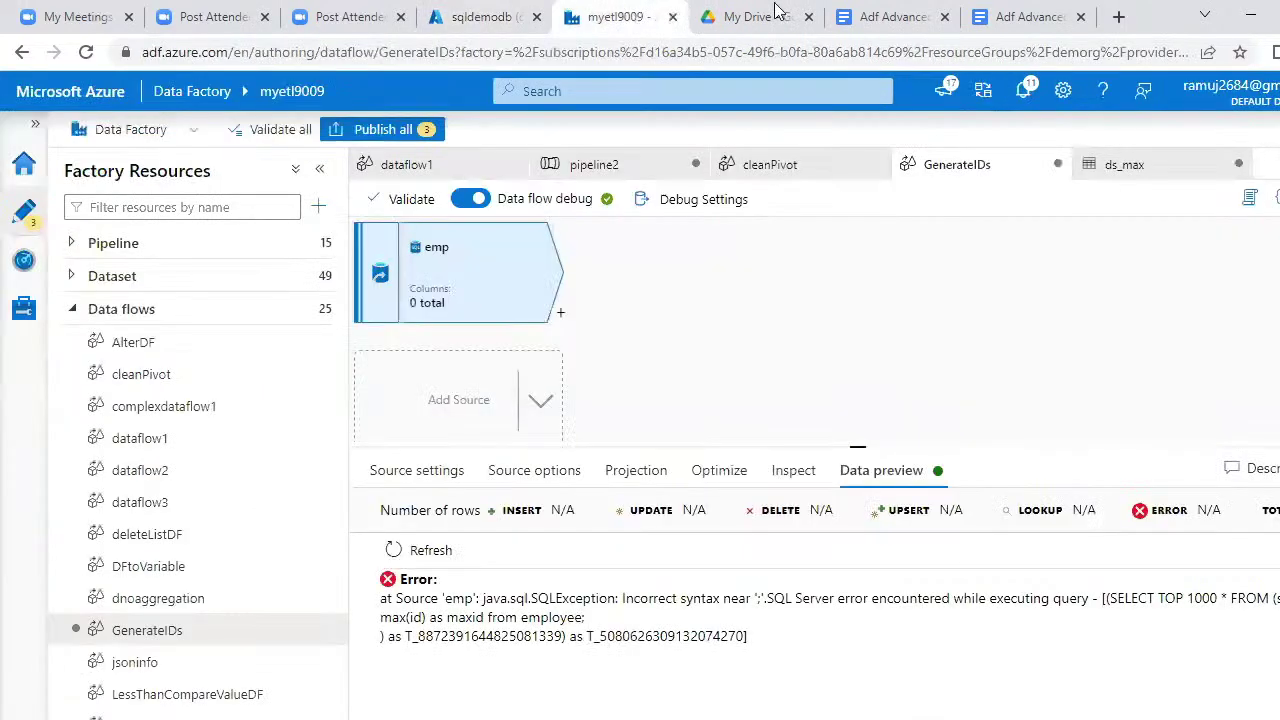
left_click(695, 375)
left_click(477, 274)
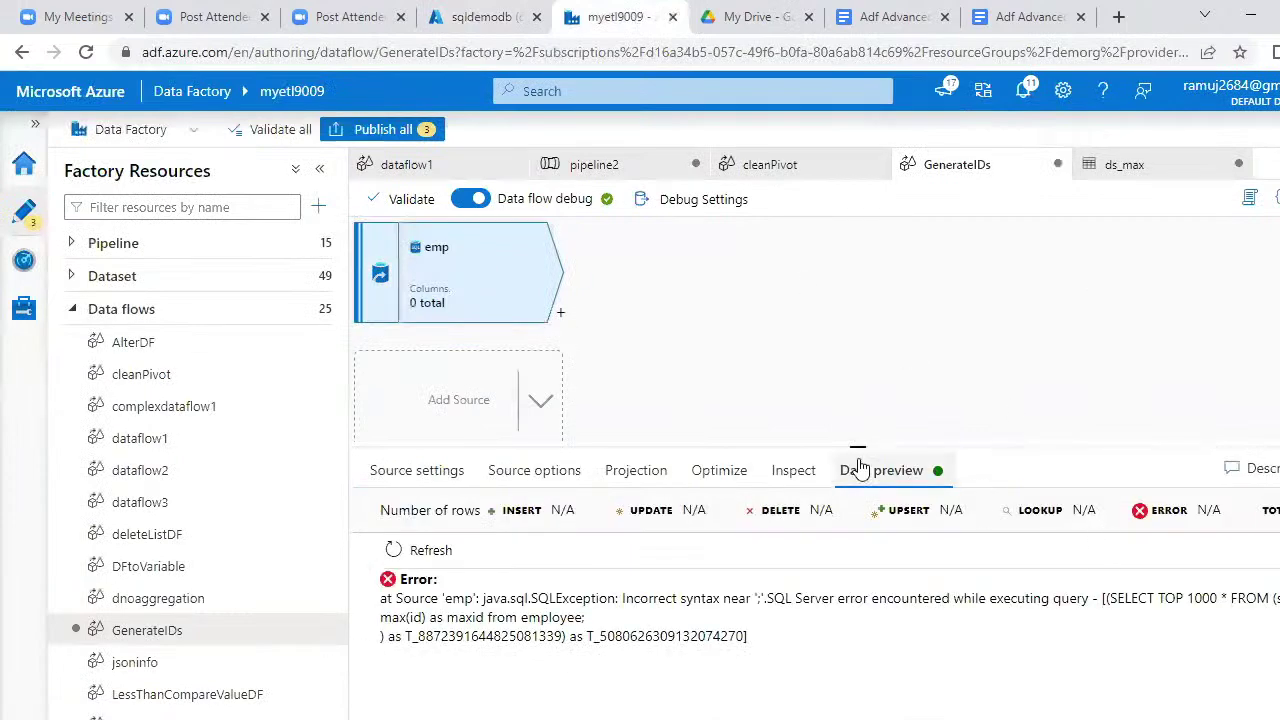
left_click(421, 558)
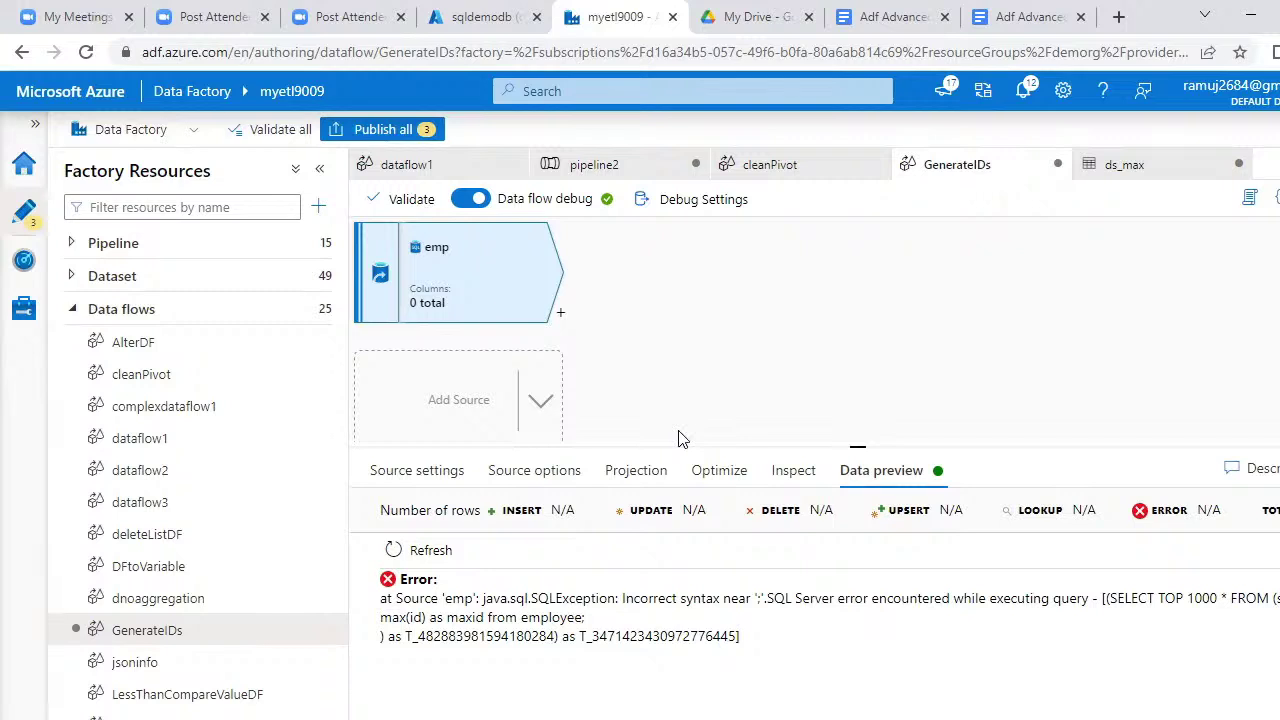
Try qualifying the table as dbo.employee in the emp source query and refresh the data preview.
left_click(534, 470)
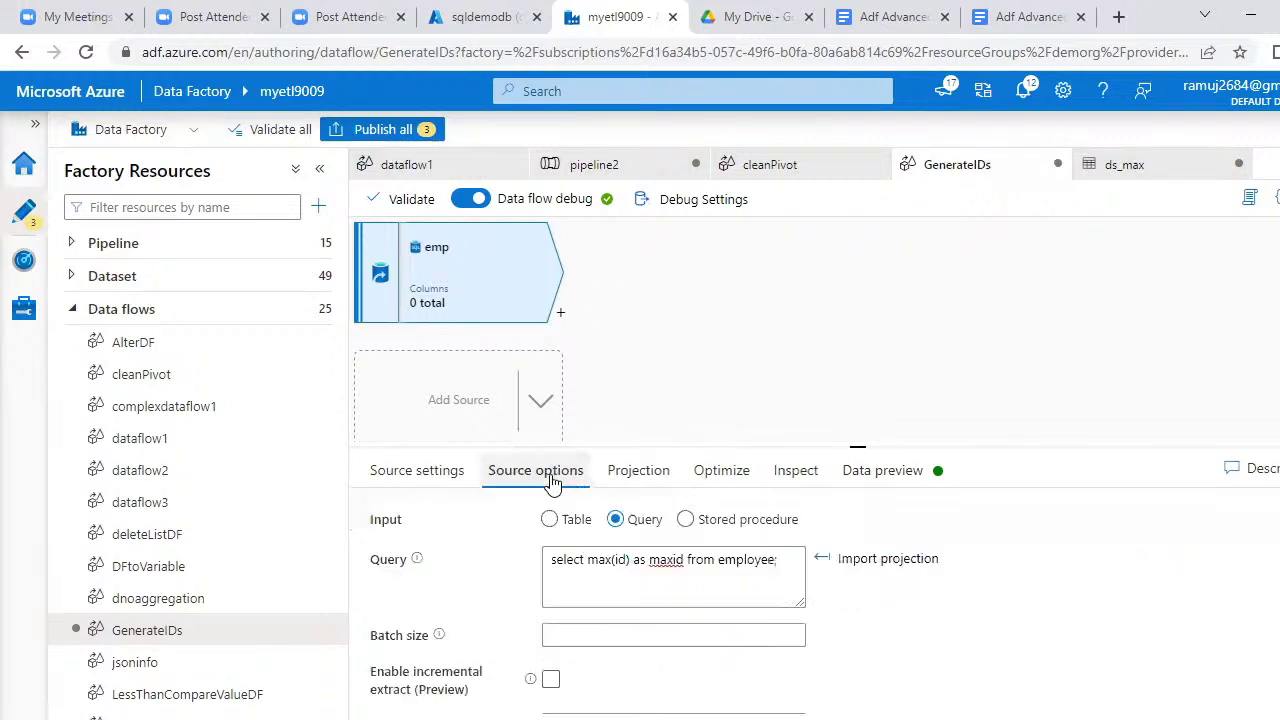
left_click(788, 566)
key("Left")
key("Left")
key("Left")
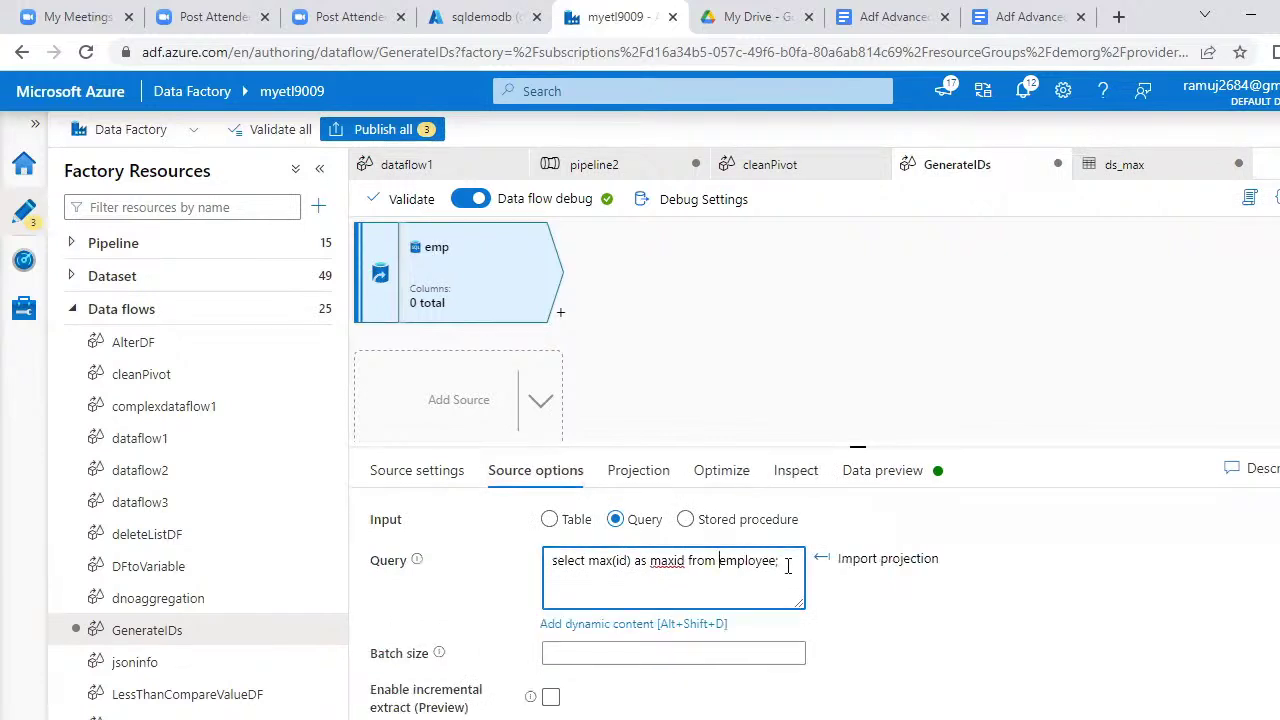
type("dbo.")
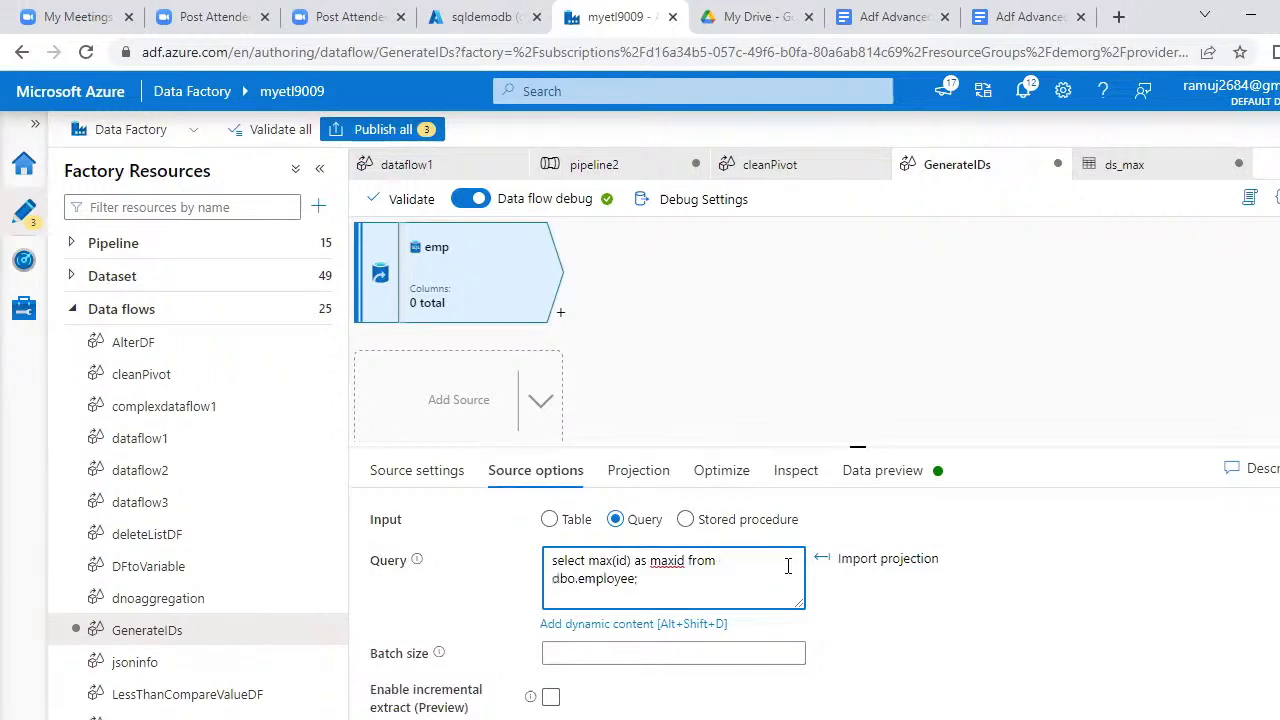
left_click(1152, 594)
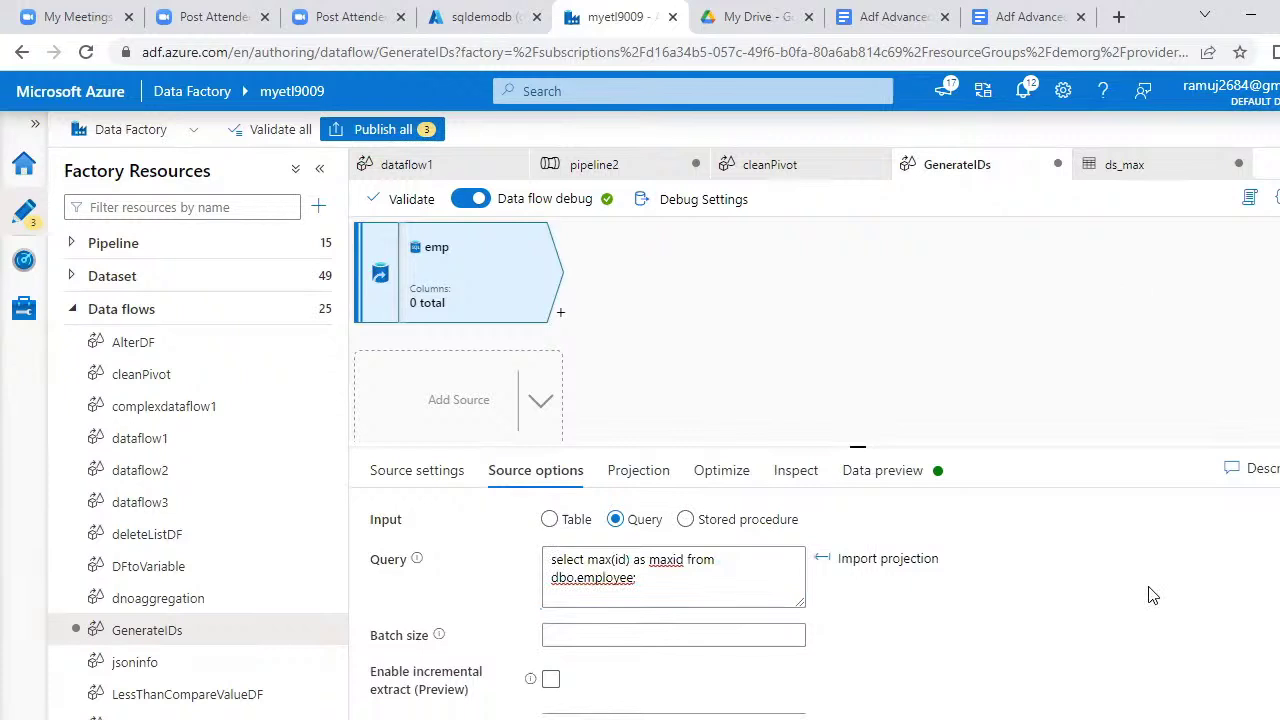
left_click(908, 472)
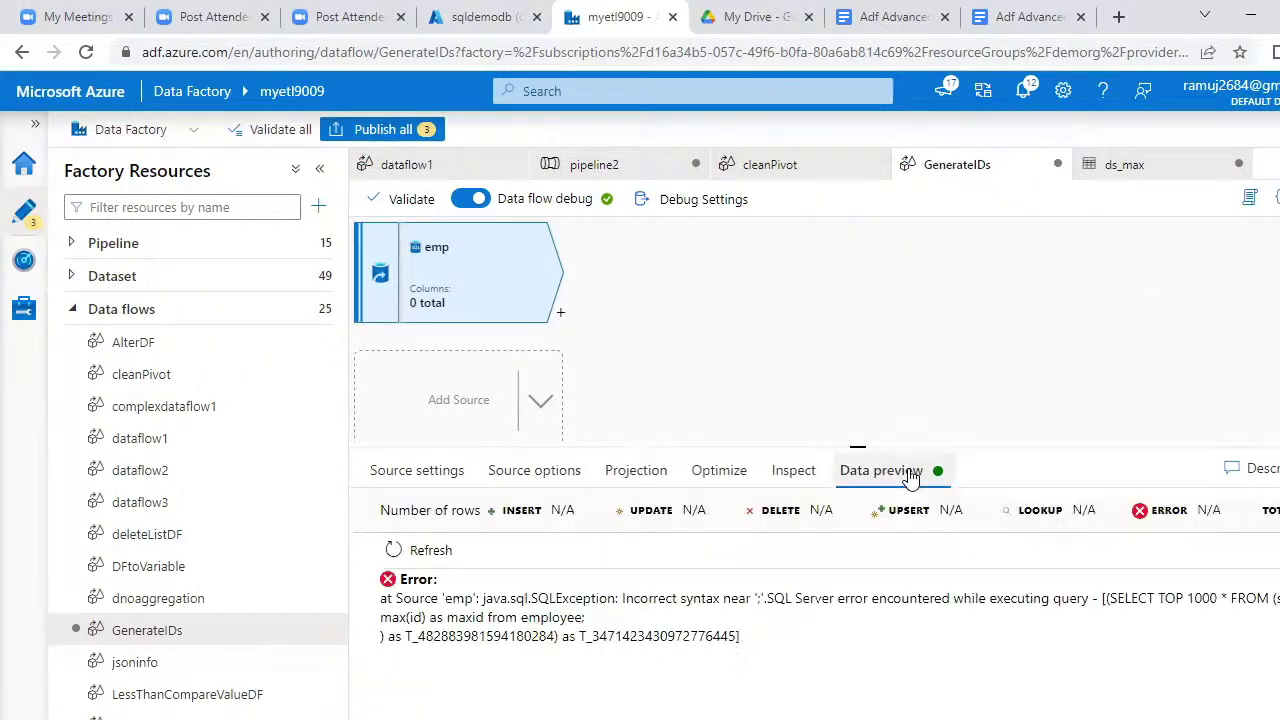
left_click(432, 551)
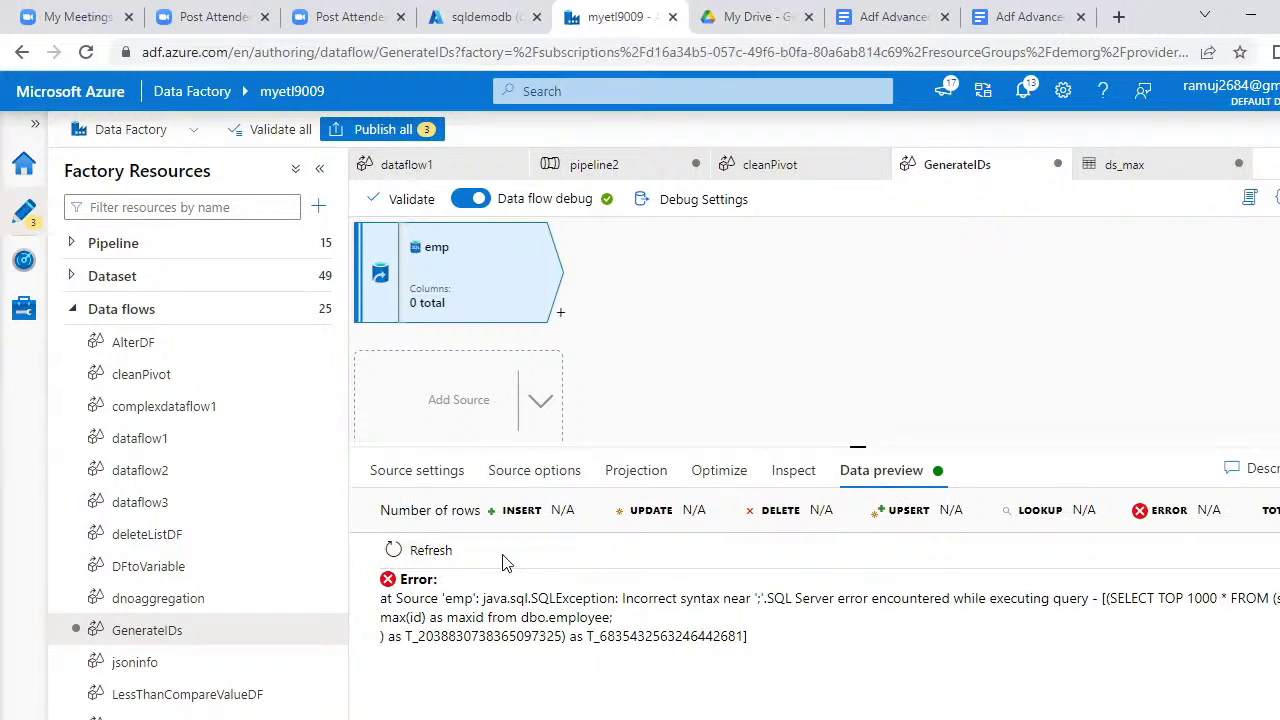
Switch to the Notepad notes and prefix the table with dbo. in the select max(id) as maxid query.
left_click(525, 472)
left_click(651, 598)
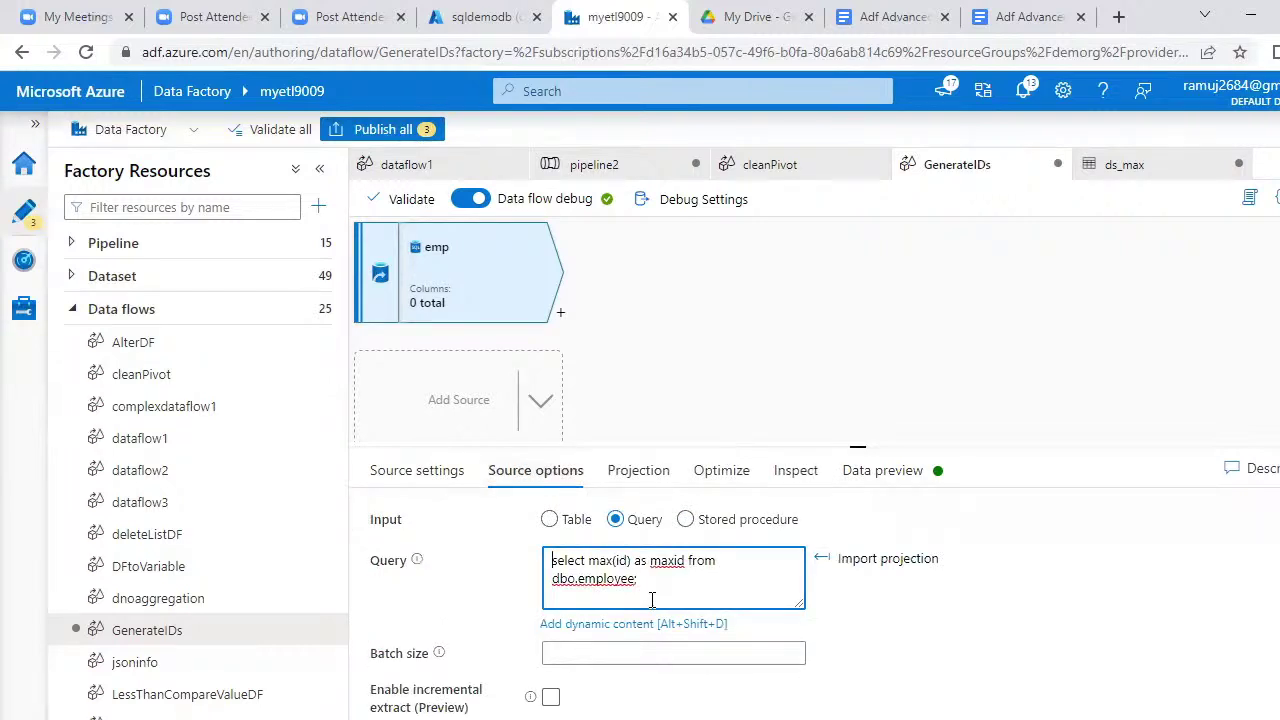
key("ctrl+a")
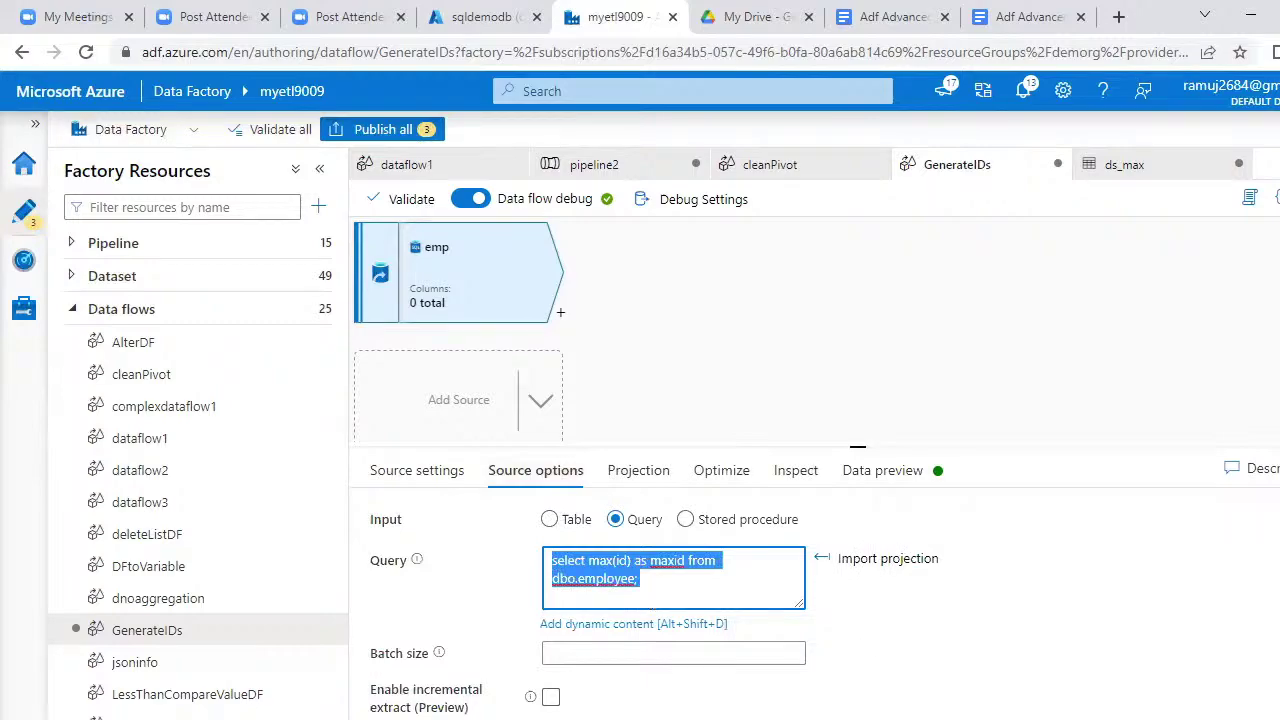
key("alt+Tab")
left_click(540, 654)
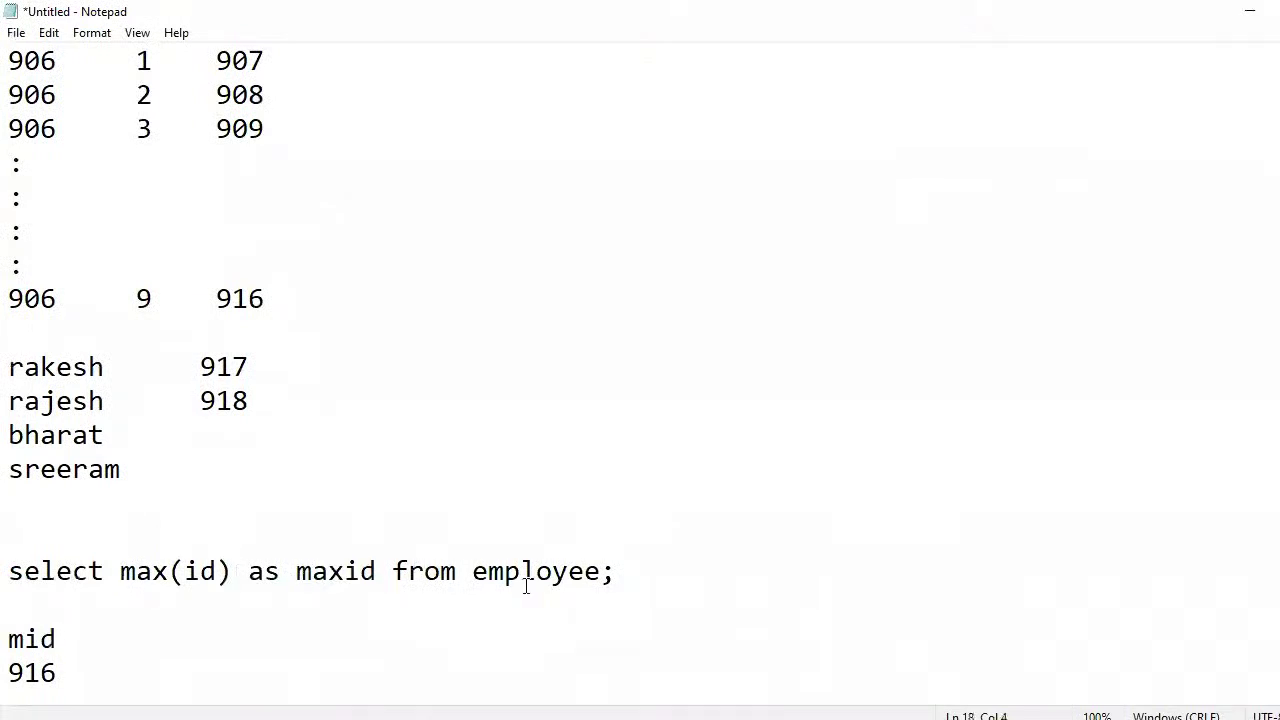
left_click(476, 576)
type("dbo.")
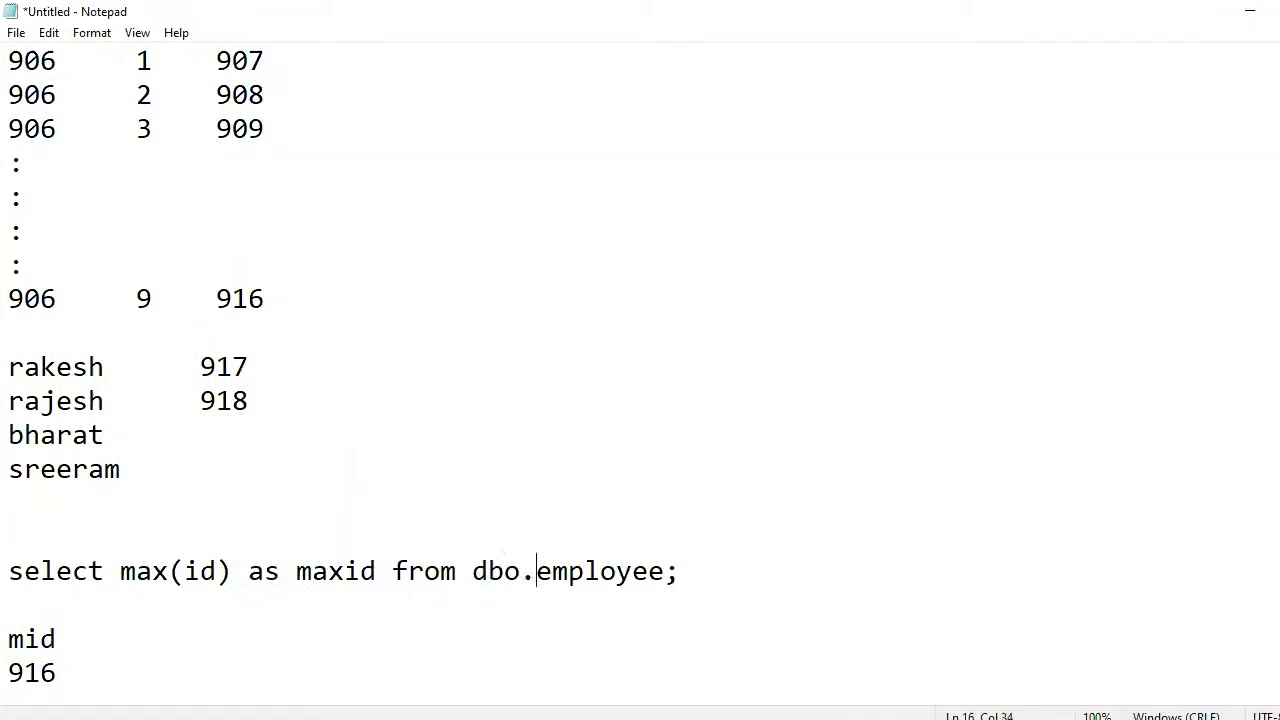
Back in Data Factory, replace the emp source query with select * from dbo.employee, without a semicolon.
key("alt+Tab")
left_click(714, 592)
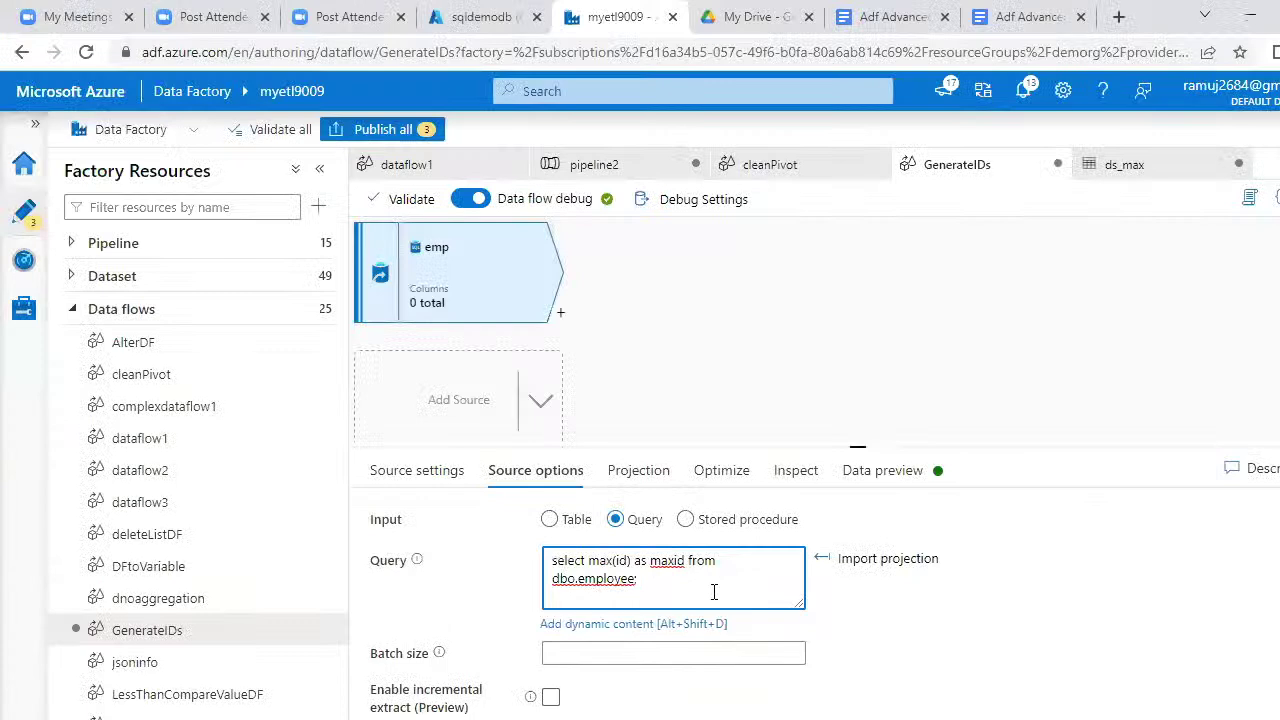
key("ctrl+a")
type("sele")
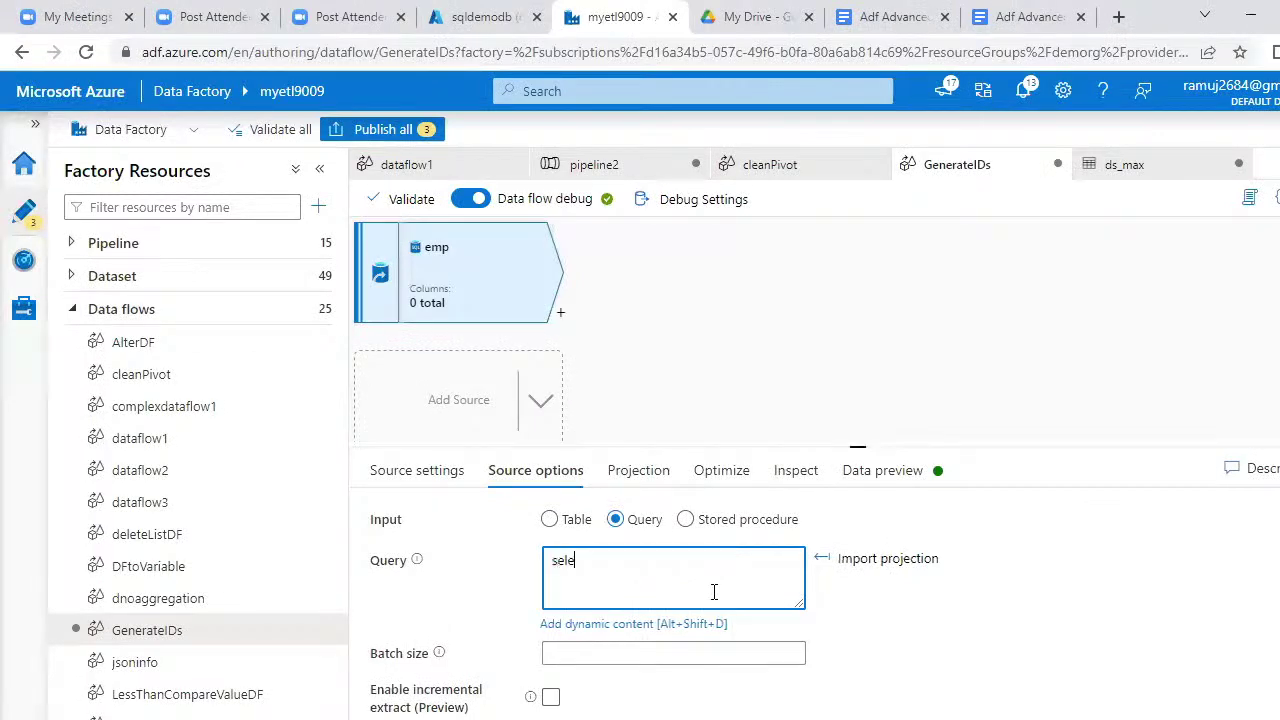
type("ct * from dbo.employee")
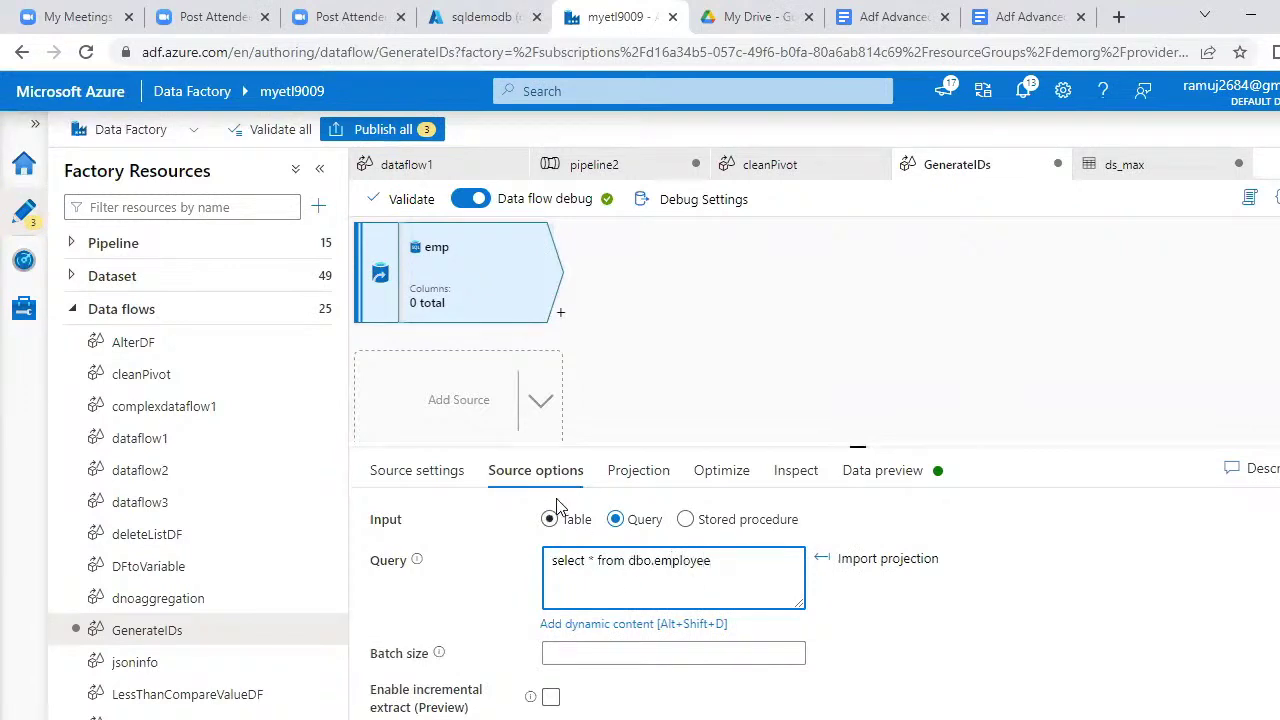
Refresh the emp source's data preview and look through the returned employee rows.
left_click(859, 476)
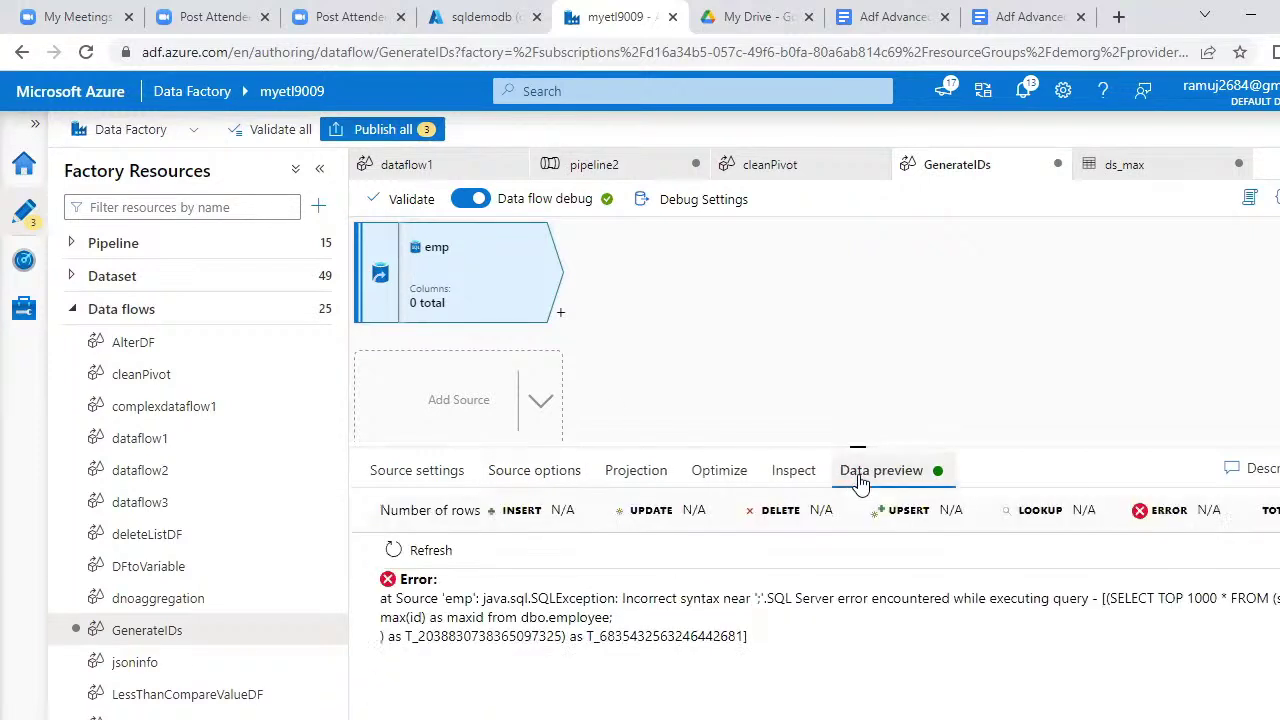
left_click(440, 551)
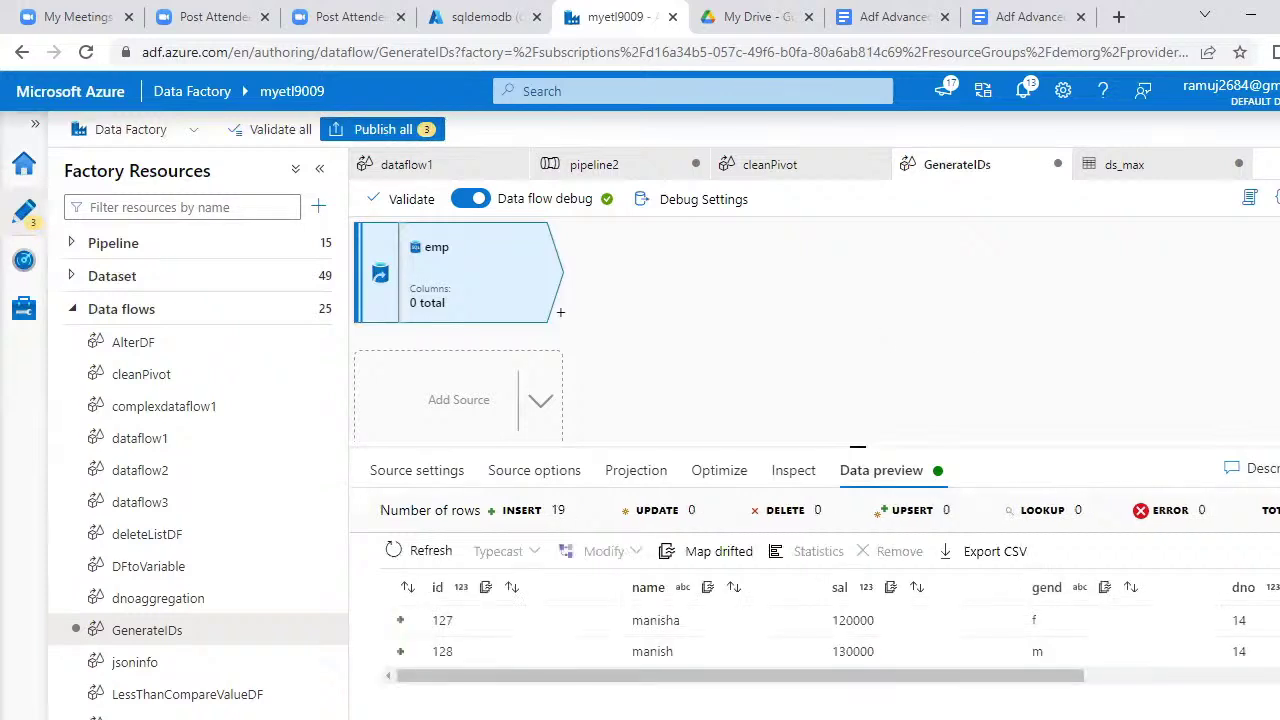
scroll(830, 636, "up", 5)
scroll(830, 636, "down", 4)
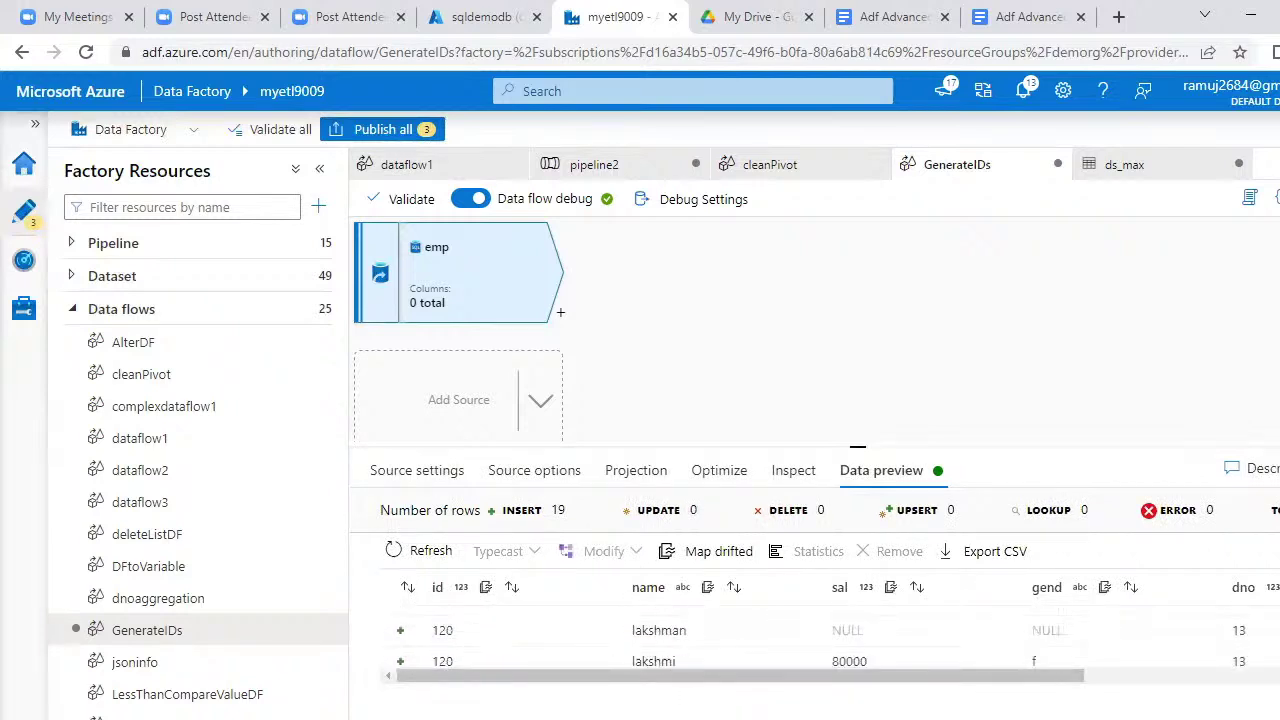
scroll(830, 636, "down", 1)
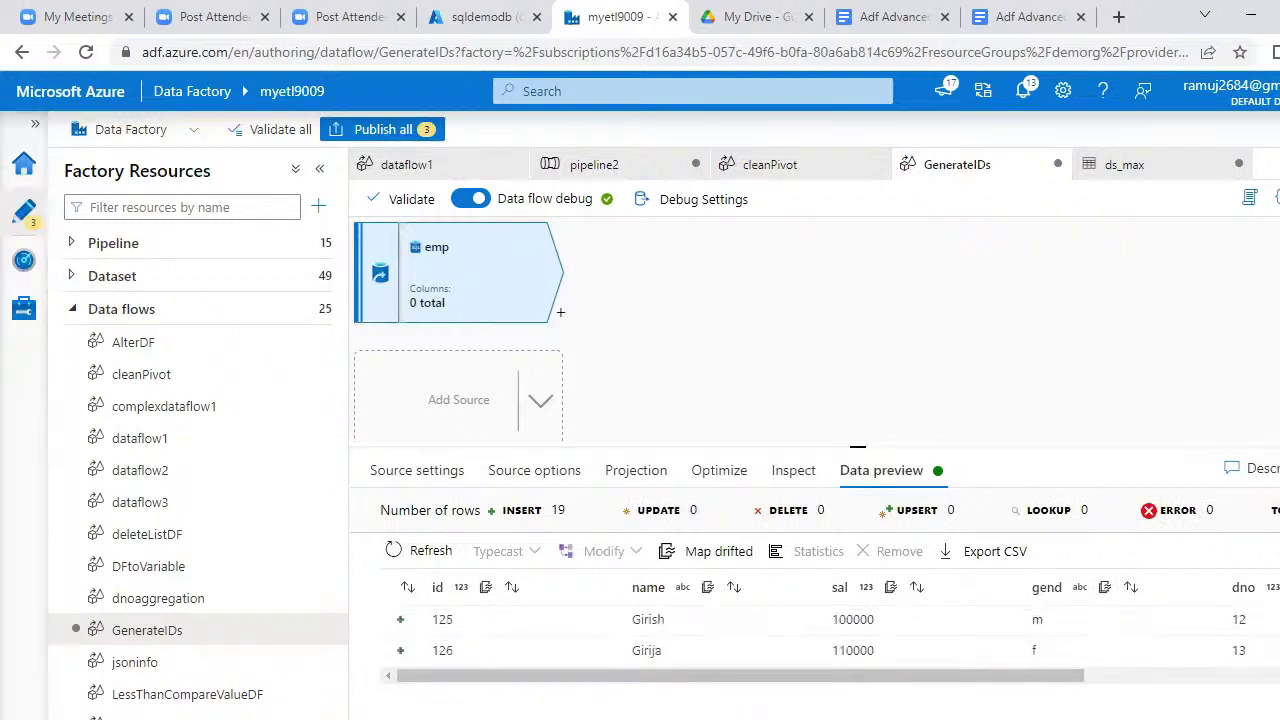
Change the emp source query to select max(id) as maxid from dbo.employee and refresh the data preview.
left_click(537, 475)
left_click(732, 559)
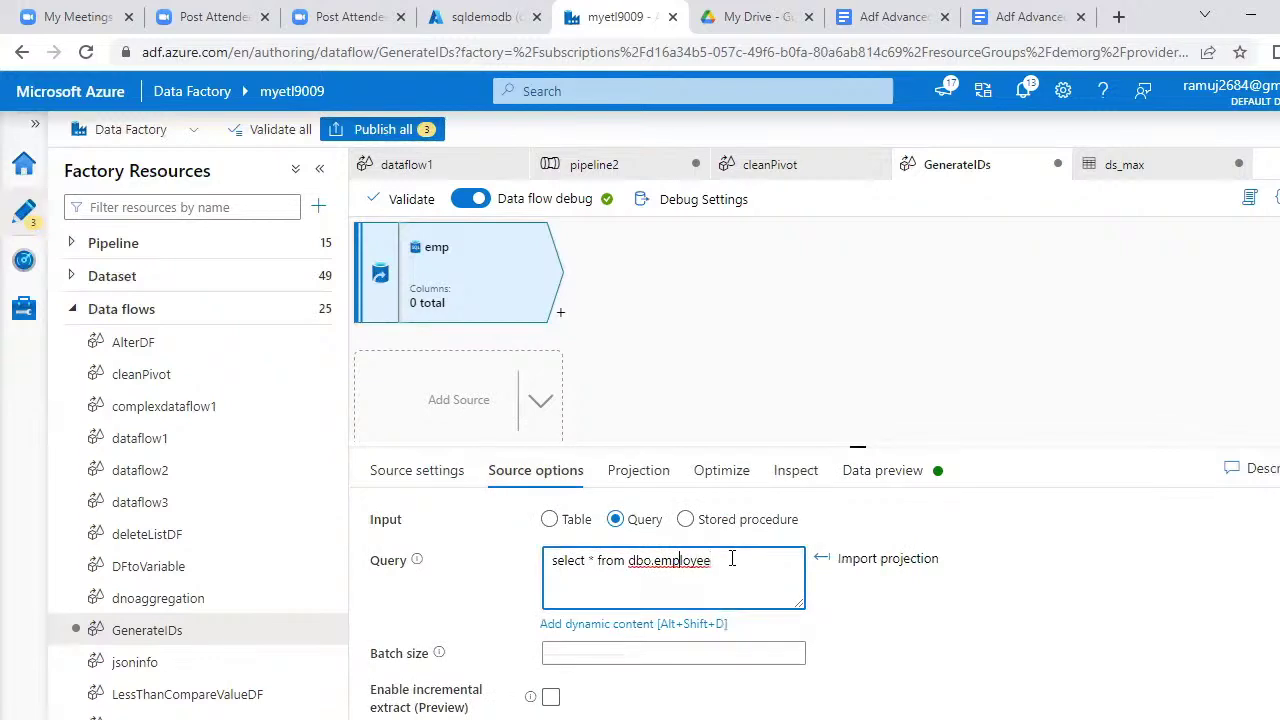
key("ctrl+Left")
key("ctrl+Left")
key("BackSpace")
type("max")
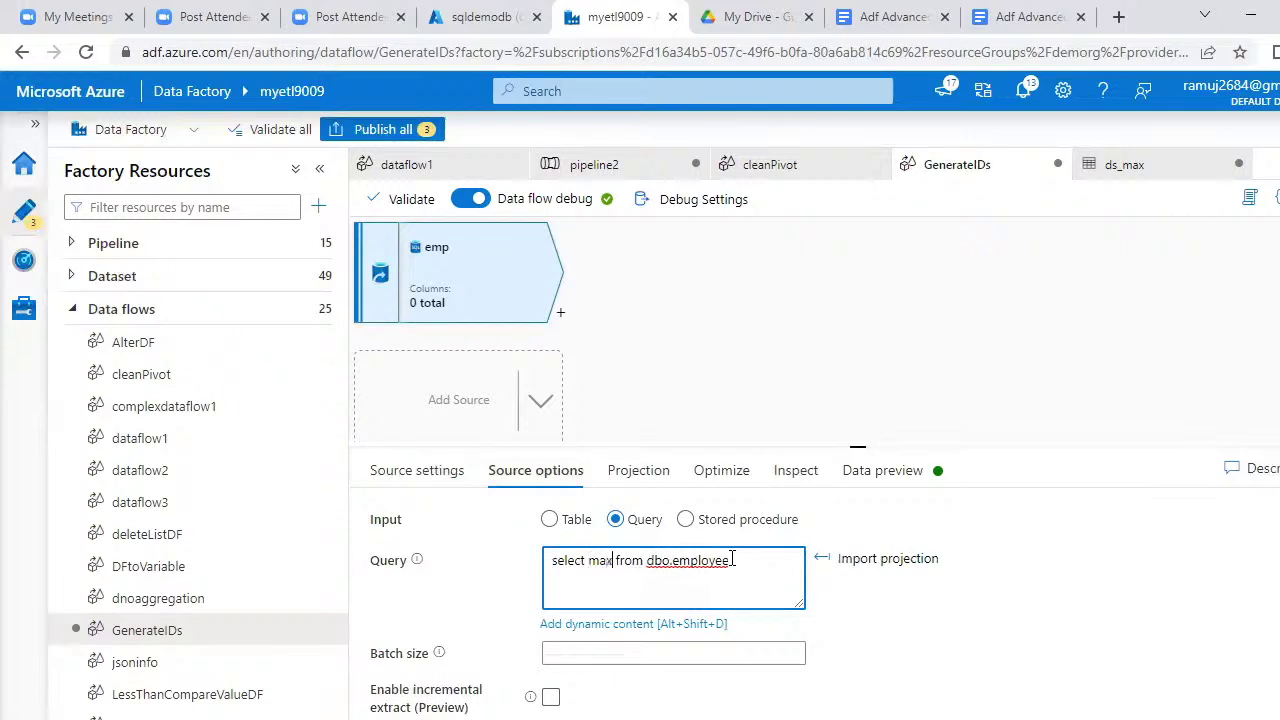
type("(id")
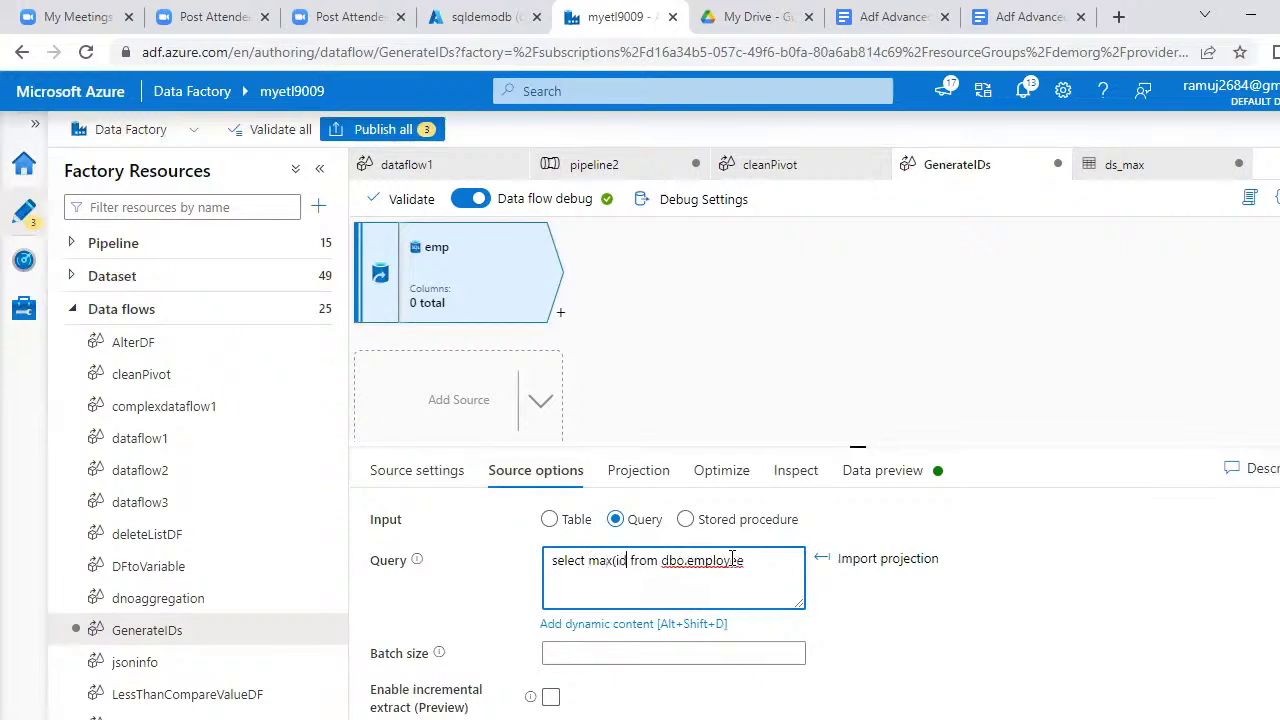
type(") as maxid")
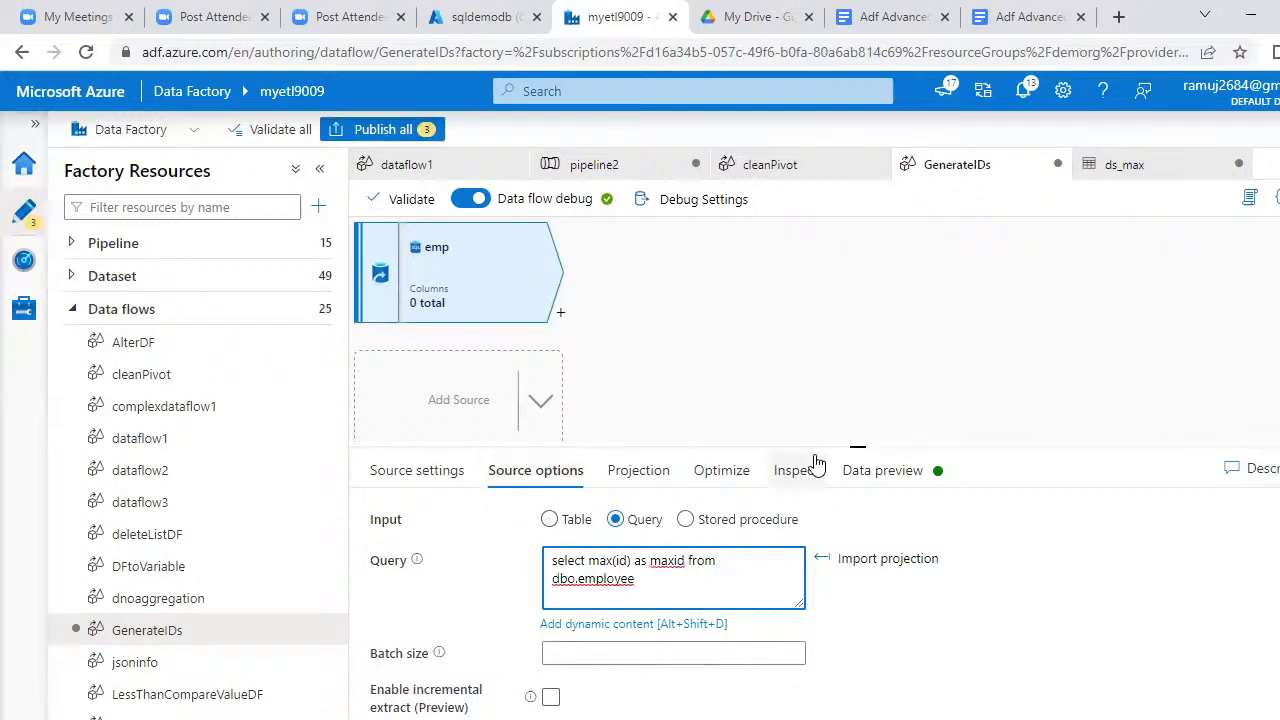
left_click(893, 473)
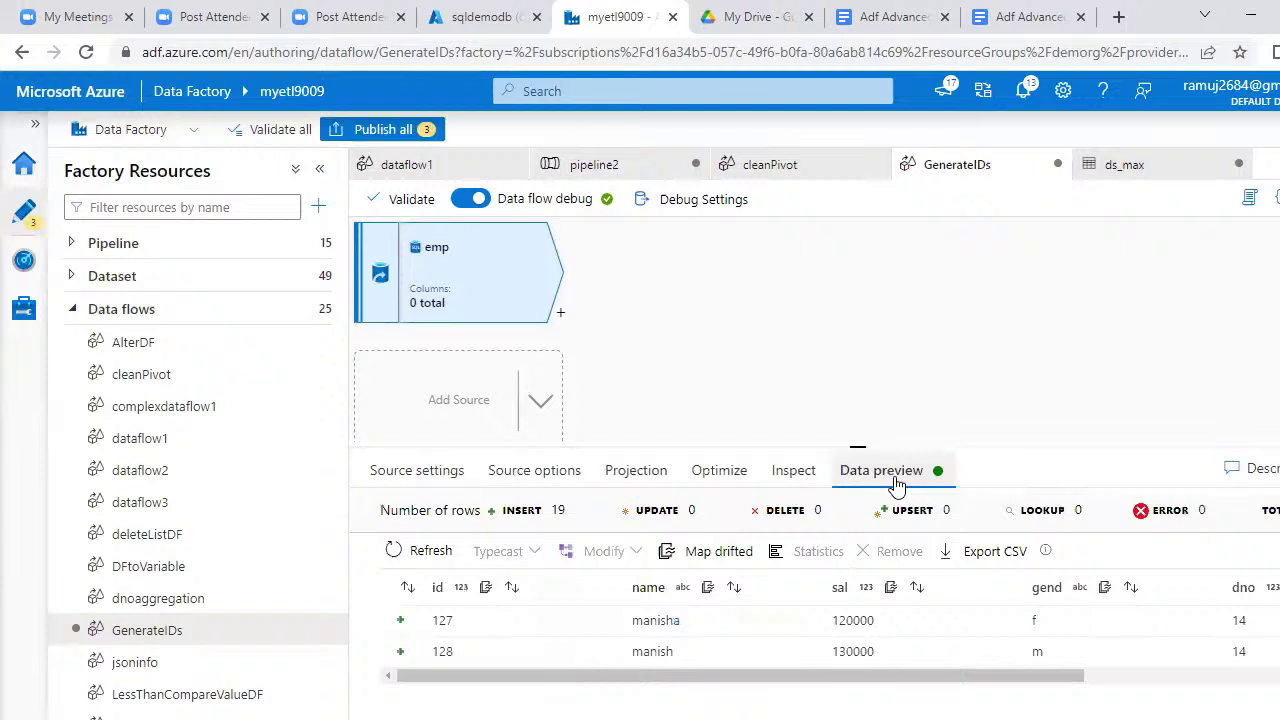
left_click(441, 553)
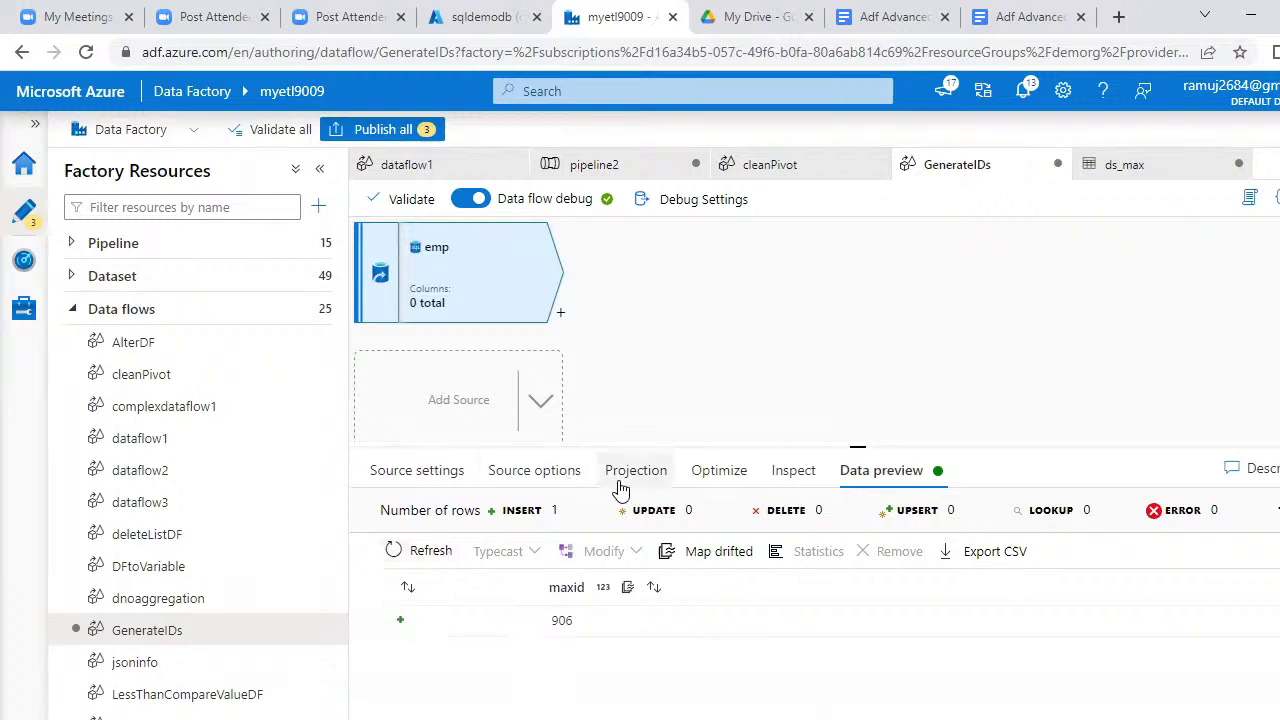
Import the emp source's projection and inspect its columns.
left_click(622, 488)
left_click(465, 529)
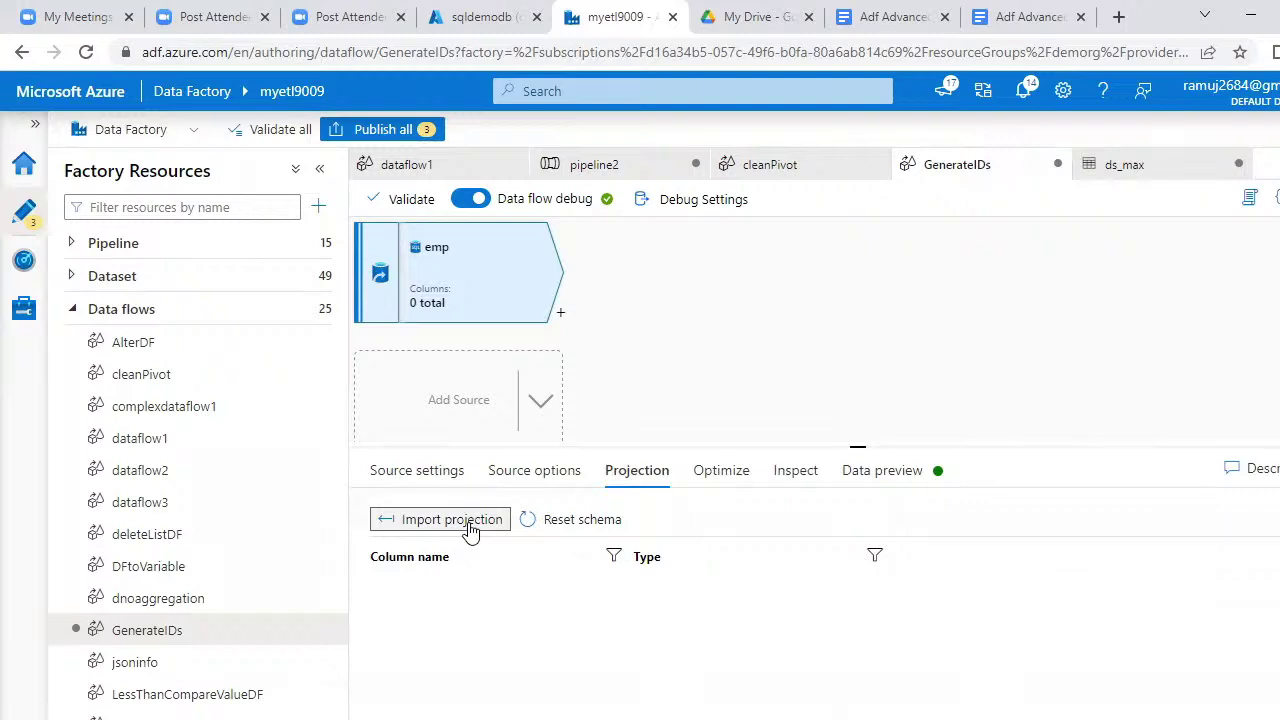
left_click(468, 522)
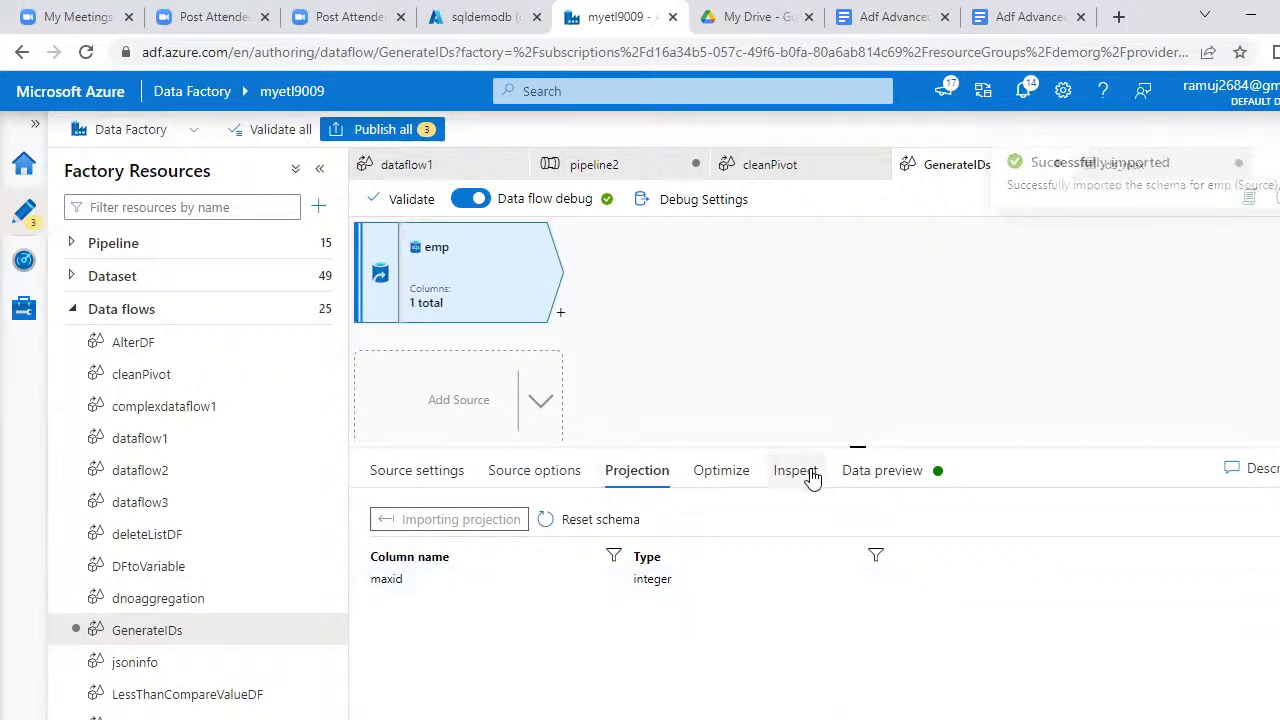
left_click(805, 470)
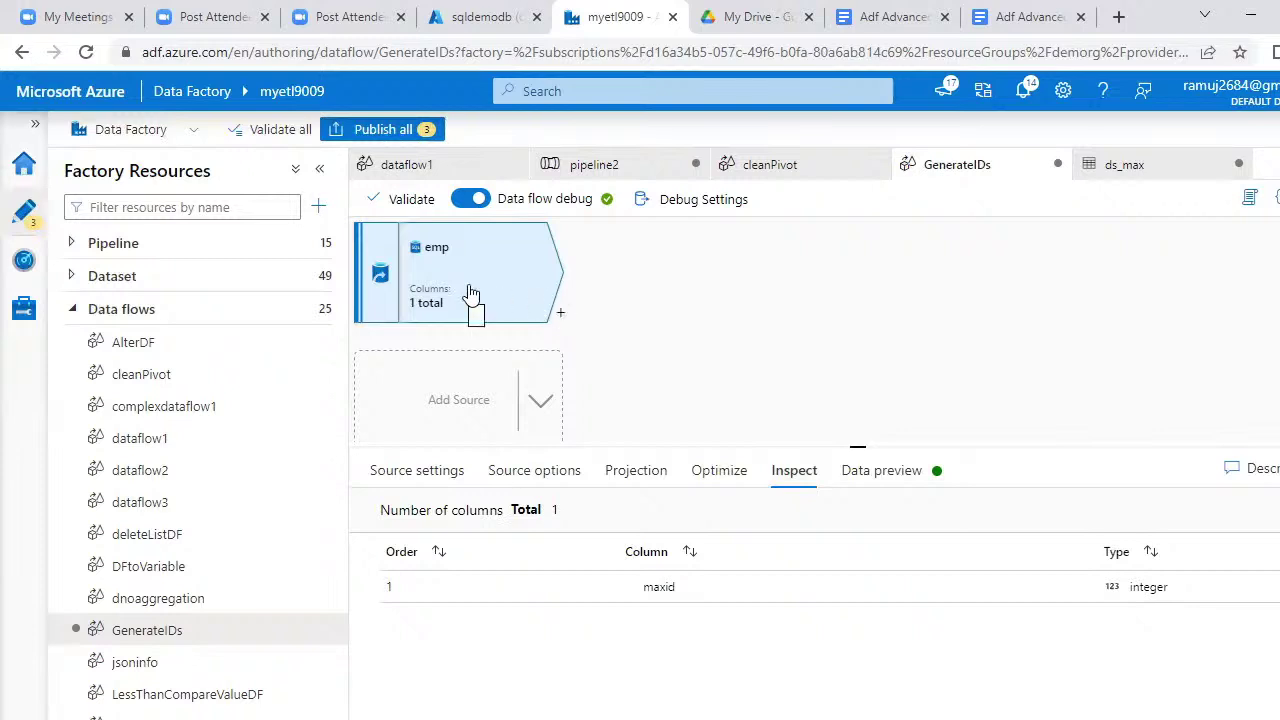
Switch to the Notepad notes and add the line "aggregation at source" below the mid value.
key("alt+Tab")
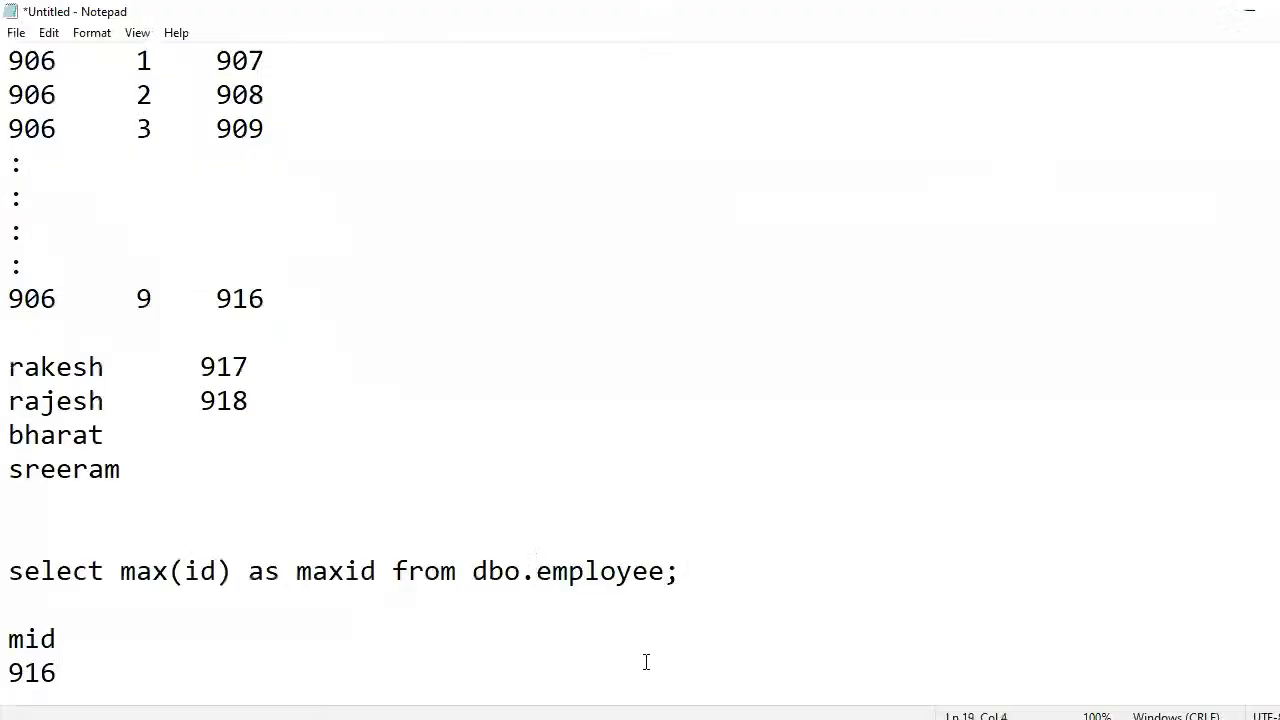
key("Return")
key("Return")
key("Return")
key("Return")
key("Return")
key("Return")
key("Up")
key("Up")
key("Up")
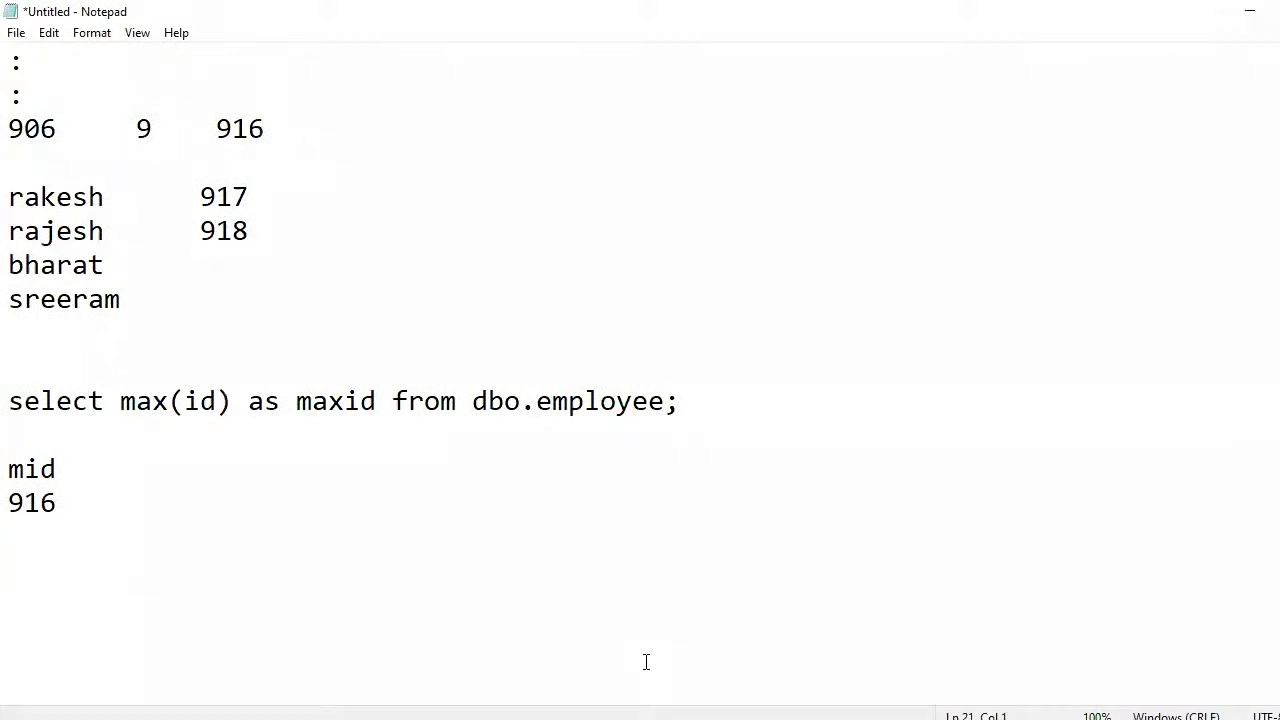
type("query ast")
key("BackSpace")
key("BackSpace")
key("BackSpace")
type("t source")
key("Left")
key("Left")
key("Left")
key("Left")
key("Left")
key("Left")
key("Left")
key("Left")
key("Left")
key("Left")
key("BackSpace")
key("BackSpace")
key("BackSpace")
key("BackSpace")
key("BackSpace")
type("aggregation")
key("Right")
key("Right")
key("Right")
key("Right")
key("Right")
key("Right")
key("Right")
key("Right")
key("Right")
key("Right")
key("Return")
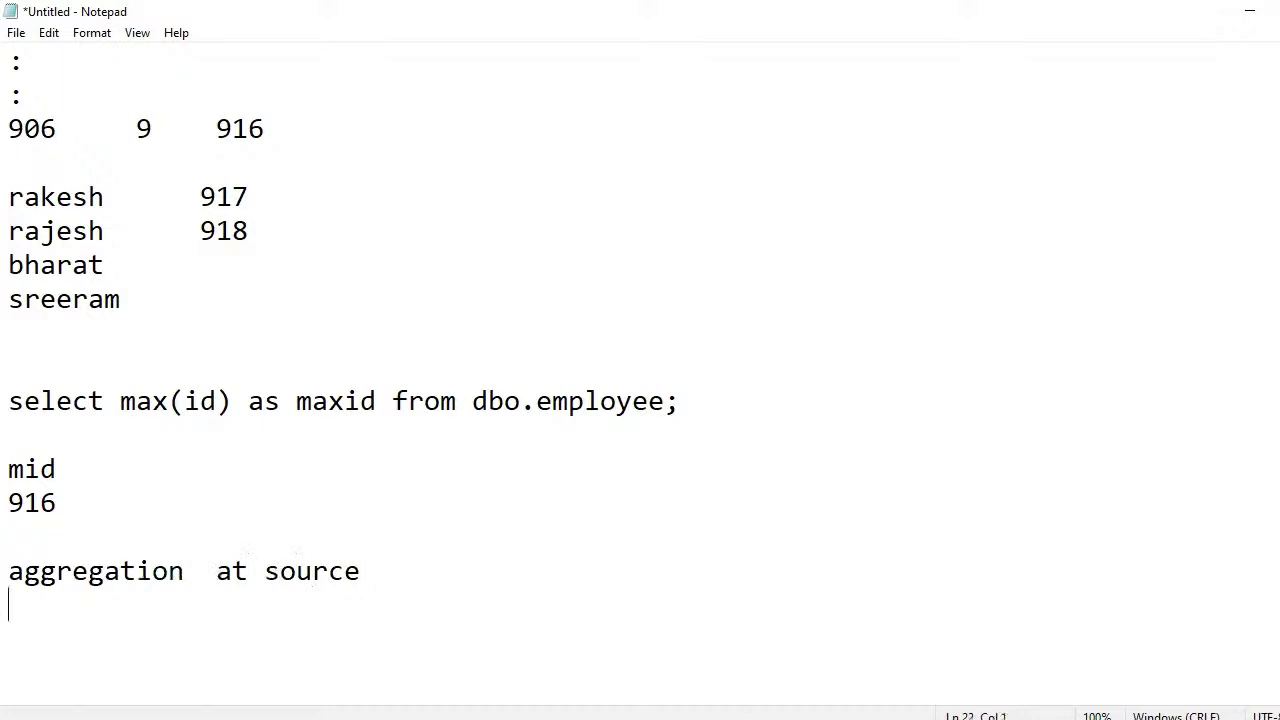
Add the note "source ---> aggregate" below and highlight the "aggregation at source" line.
type("source --->")
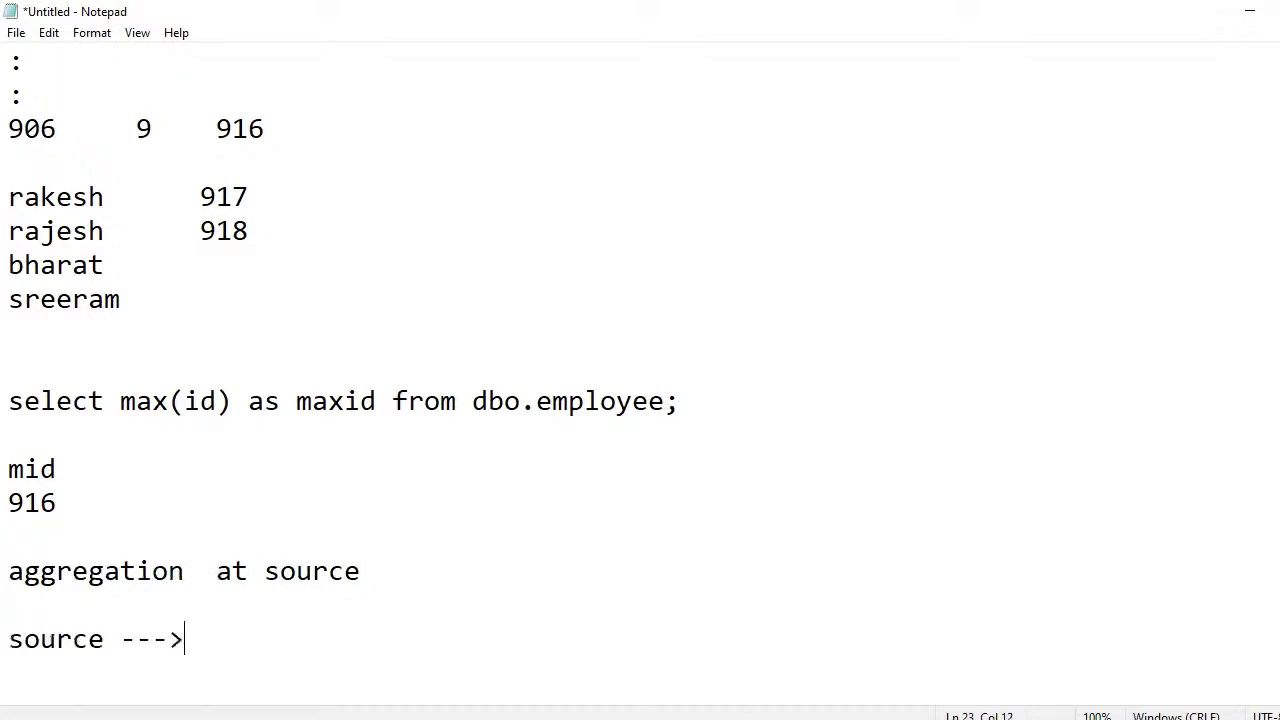
type(" aggregate")
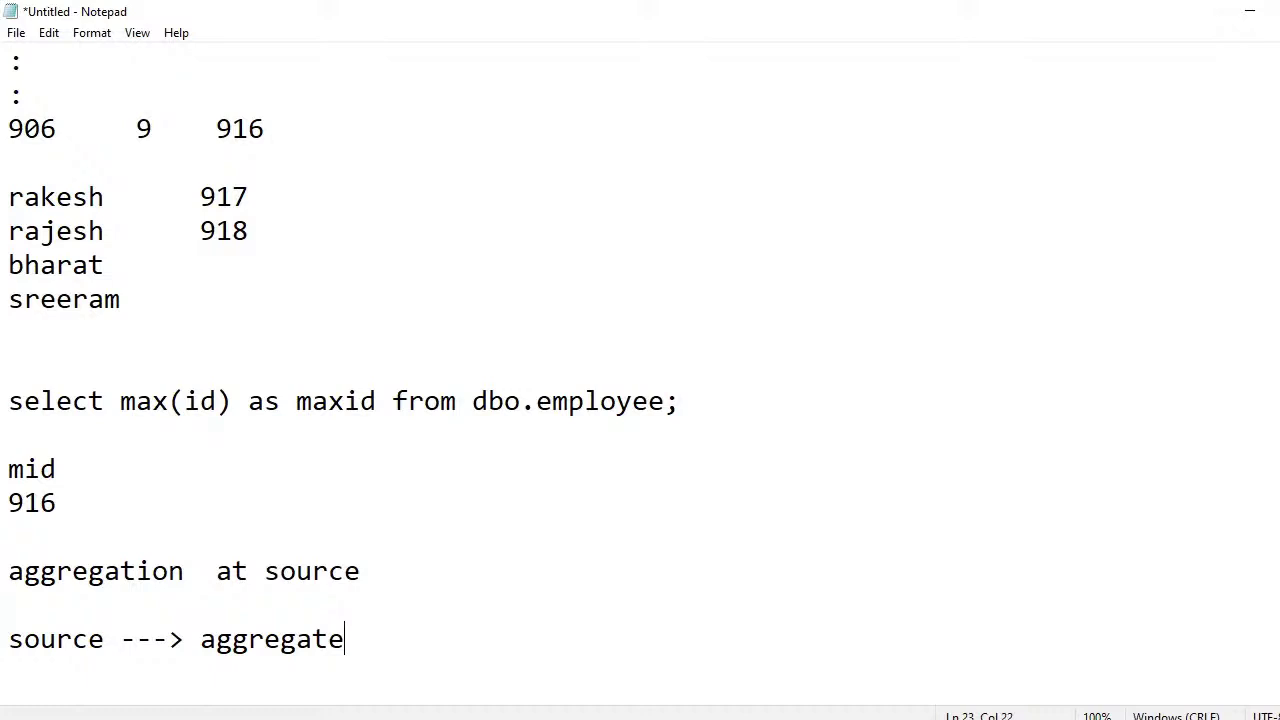
key("Up")
key("Up")
key("Up")
key("Down")
key("shift+Down")
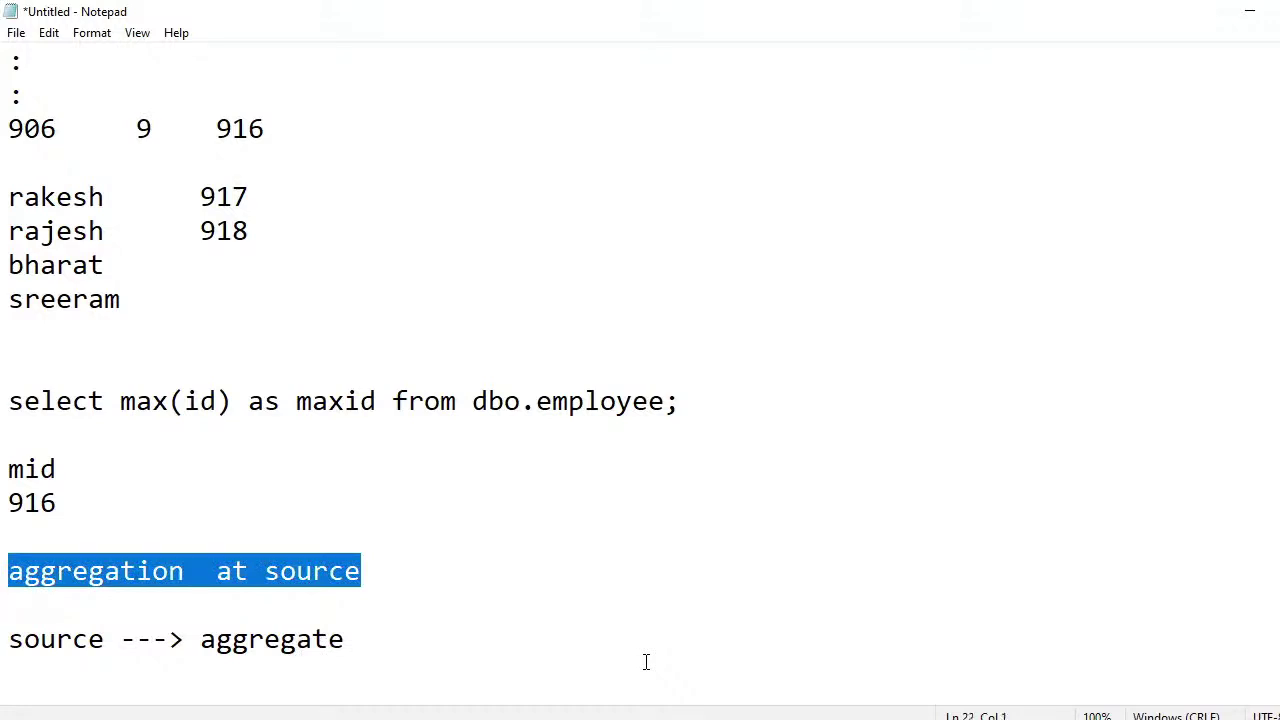
Highlight the "source ---> aggregate" note and append "(max)" to it.
key("Up")
key("Up")
key("Down")
key("Down")
key("Down")
key("shift+Down")
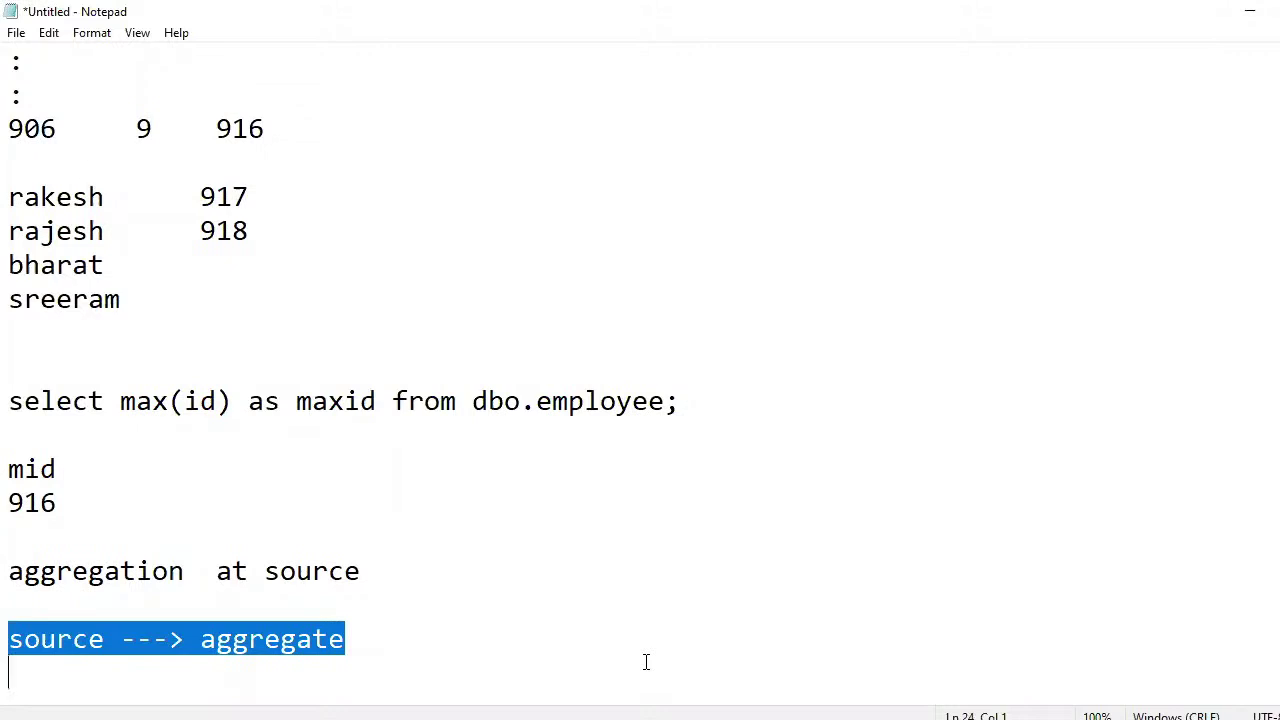
left_click(362, 637)
type("(ma")
type("x)")
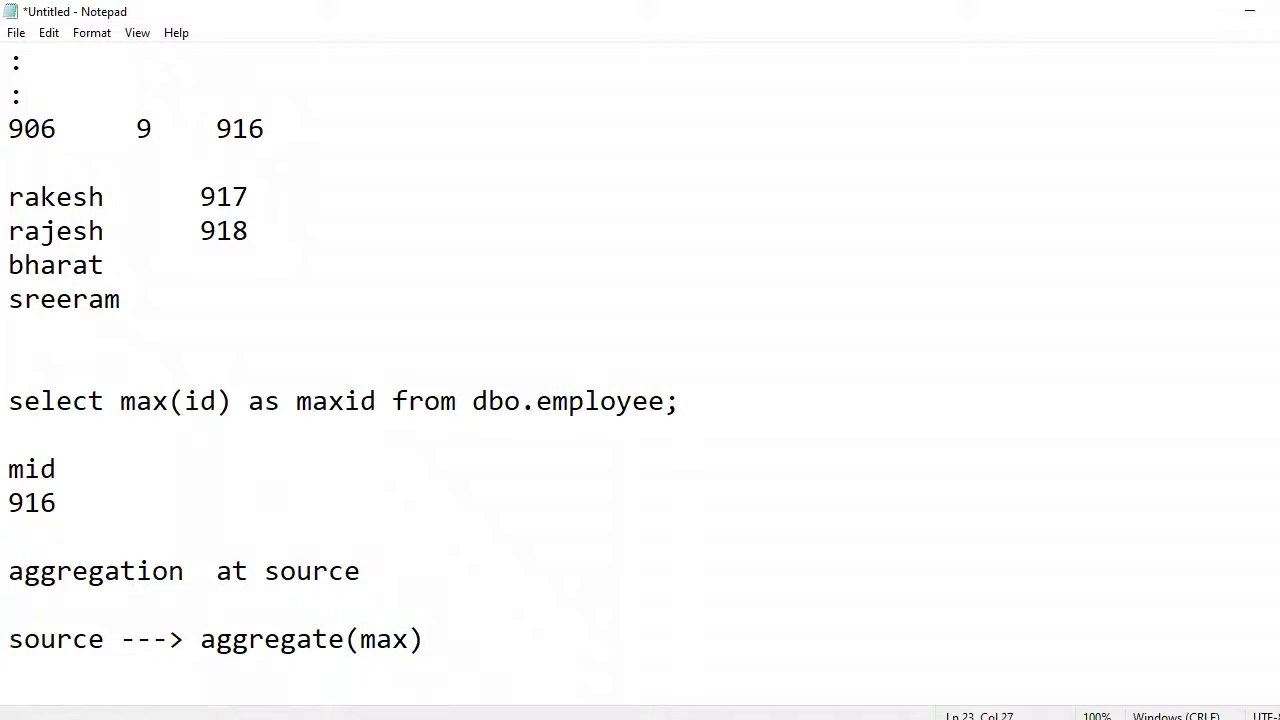
Mark the "aggregation at source" note with "--->bad way" and the "source ---> aggregate(max)" note with "---> good way".
left_click(9, 571)
key("End")
type("--->bad")
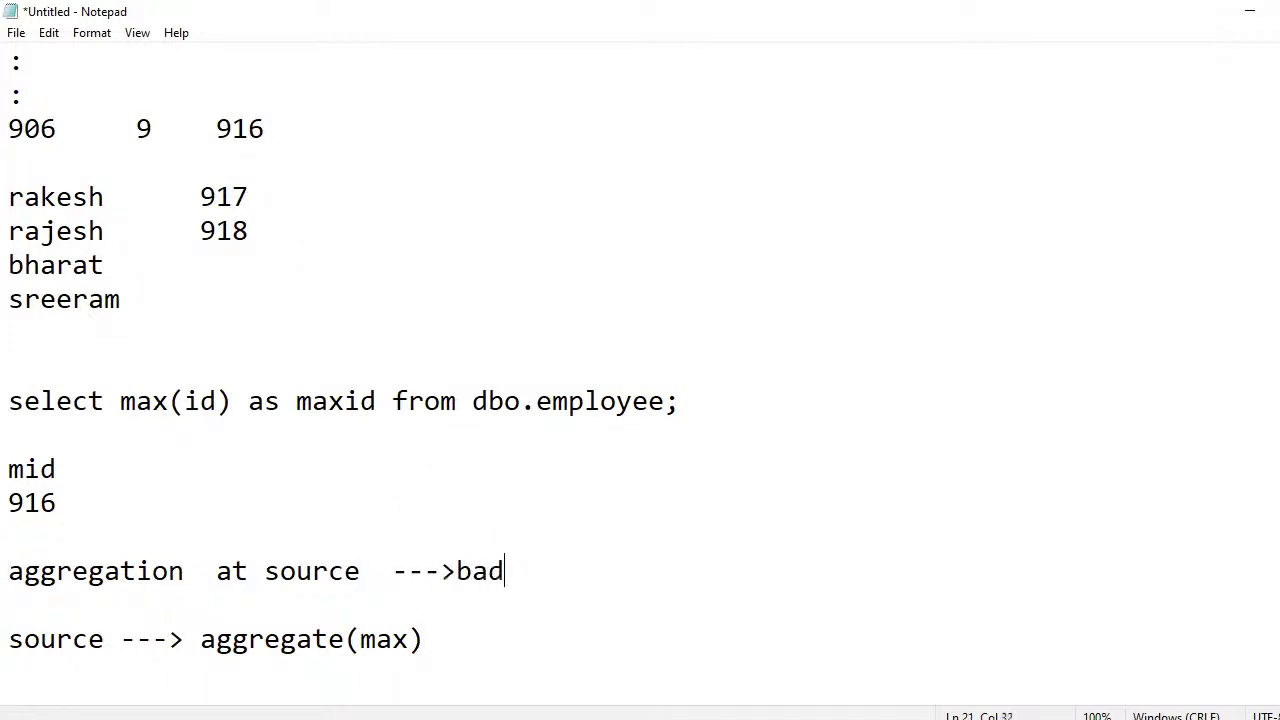
type(" way")
key("Down")
key("Down")
key("Home")
key("End")
type("---> ")
type("good way")
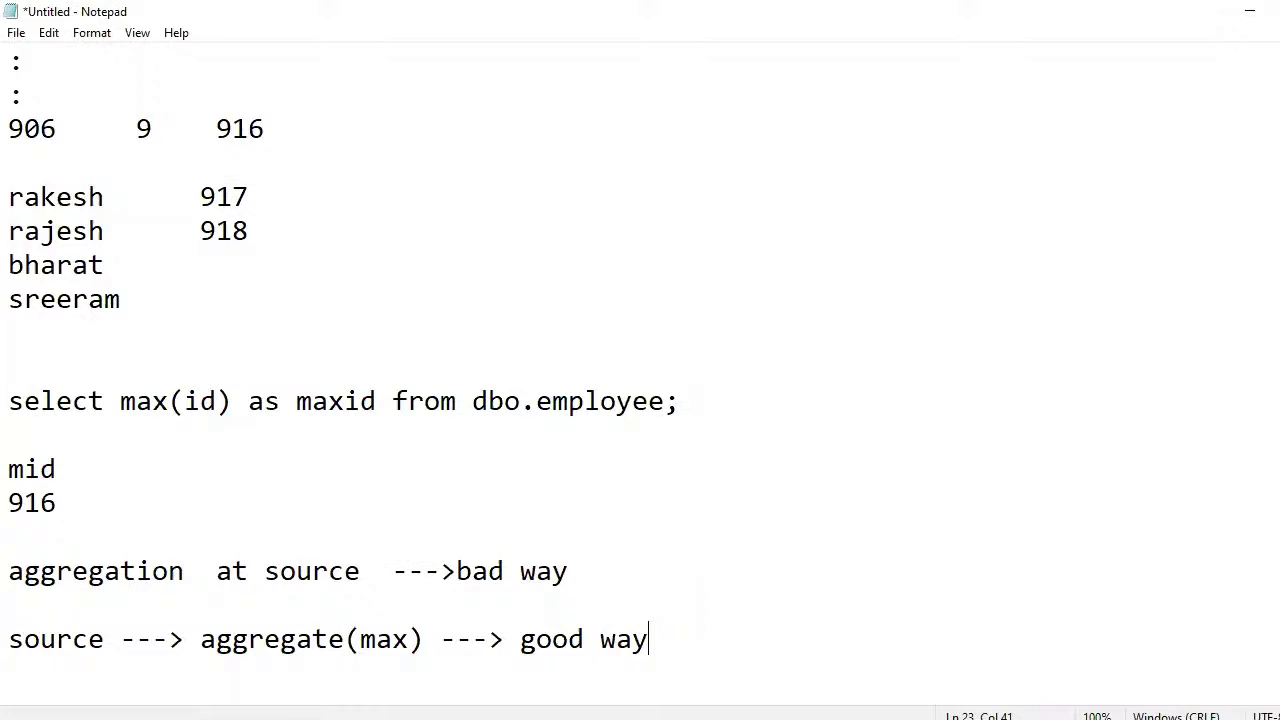
left_click(390, 571)
left_click(408, 639)
Switch to Azure Data Factory, set the emp source's dataset to ds_employee_table and view its projection.
key("alt+Tab")
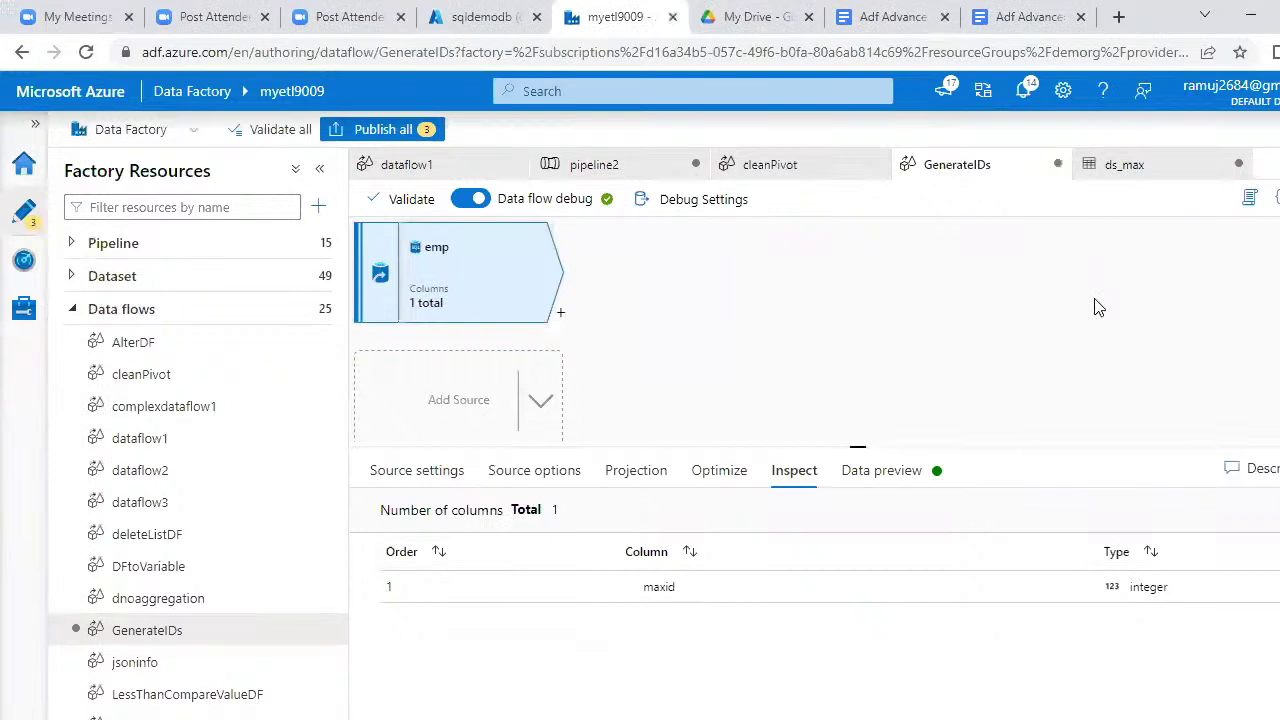
left_click(434, 472)
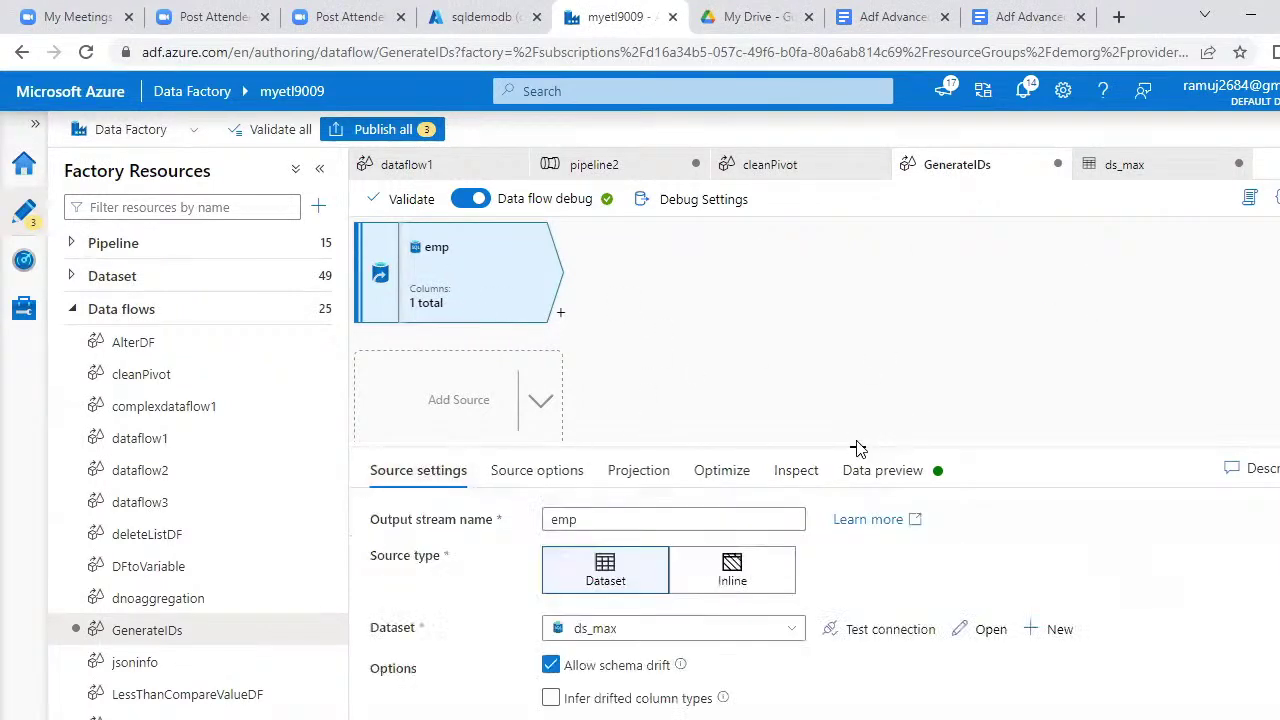
left_click_drag(860, 449, 862, 202)
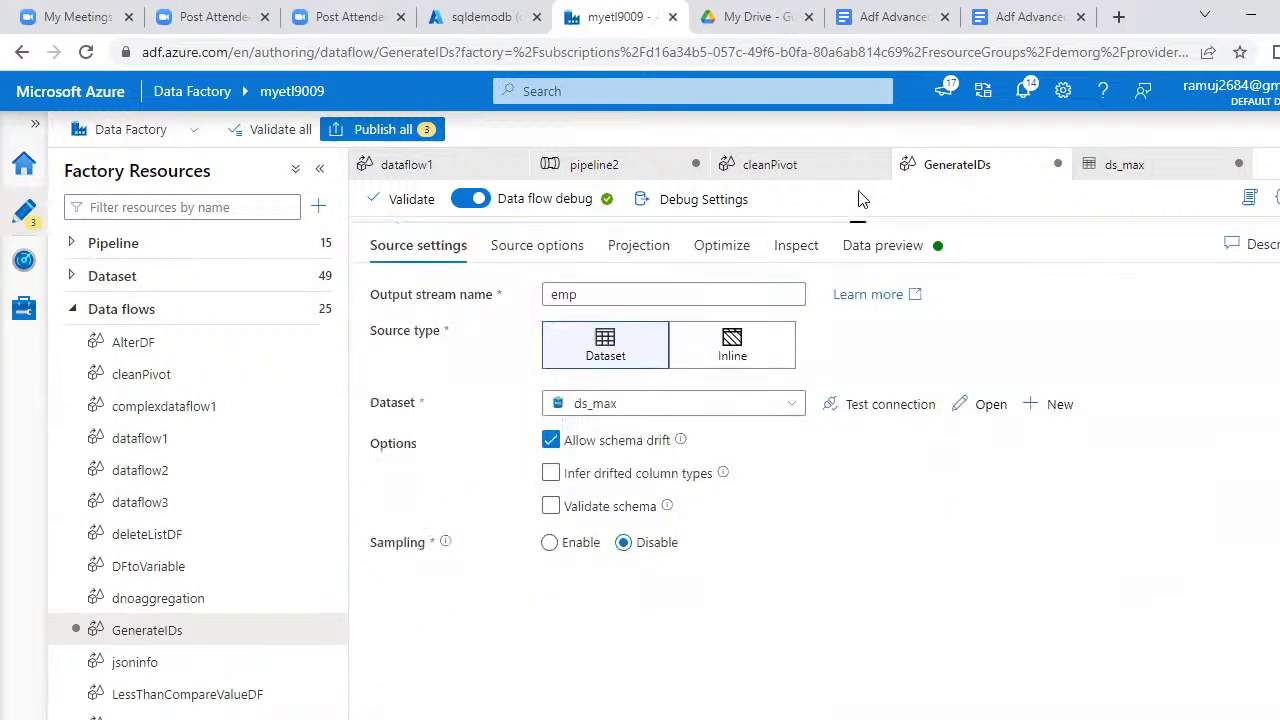
left_click(723, 405)
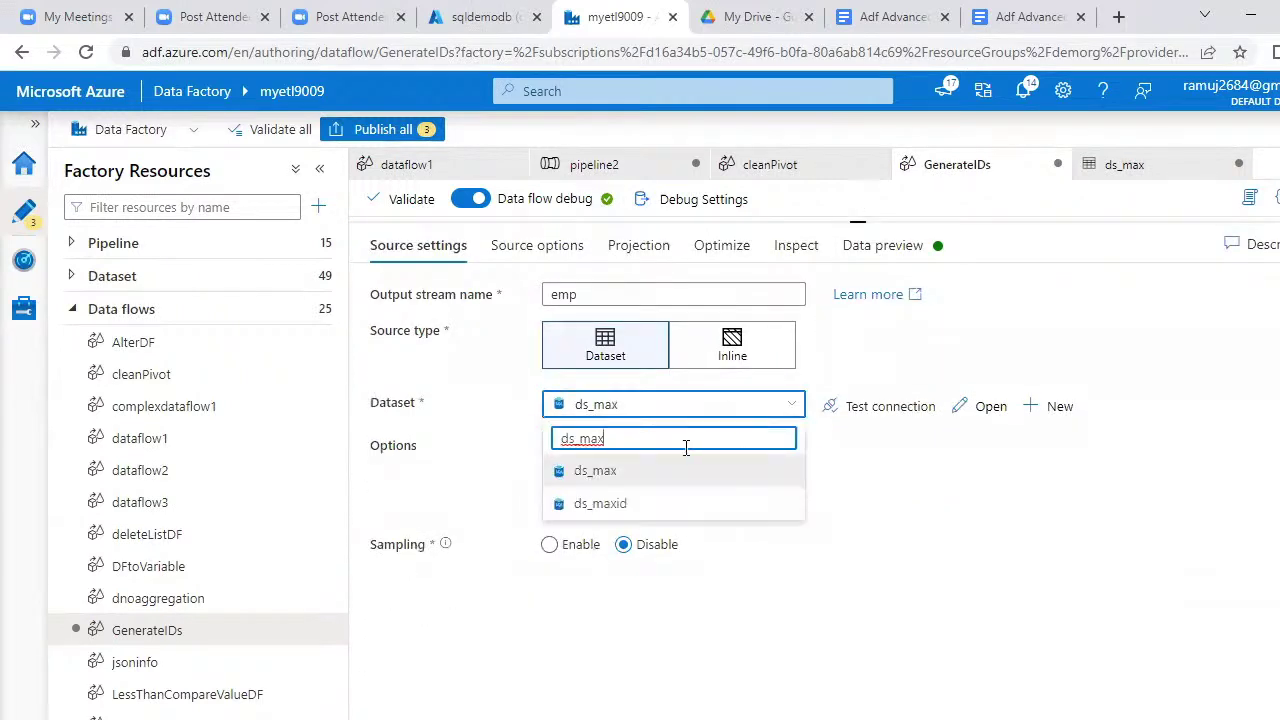
key("BackSpace")
key("BackSpace")
key("BackSpace")
key("BackSpace")
key("BackSpace")
key("BackSpace")
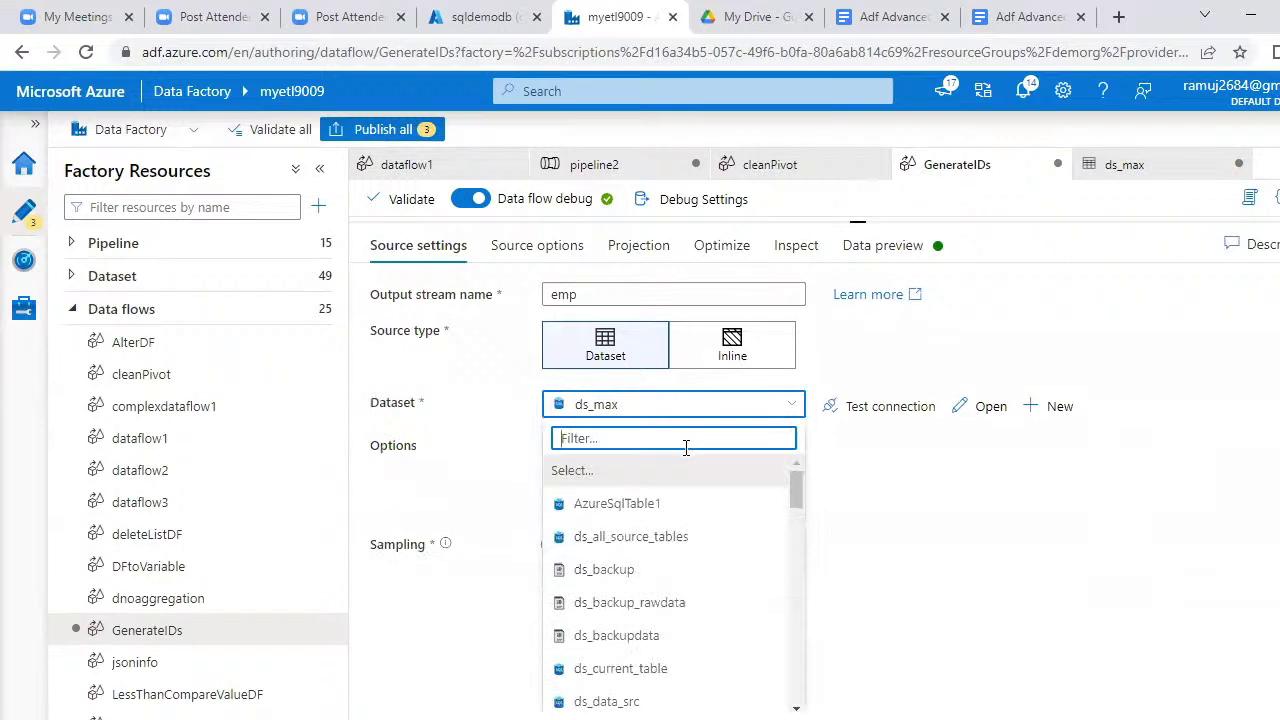
type("ds_em")
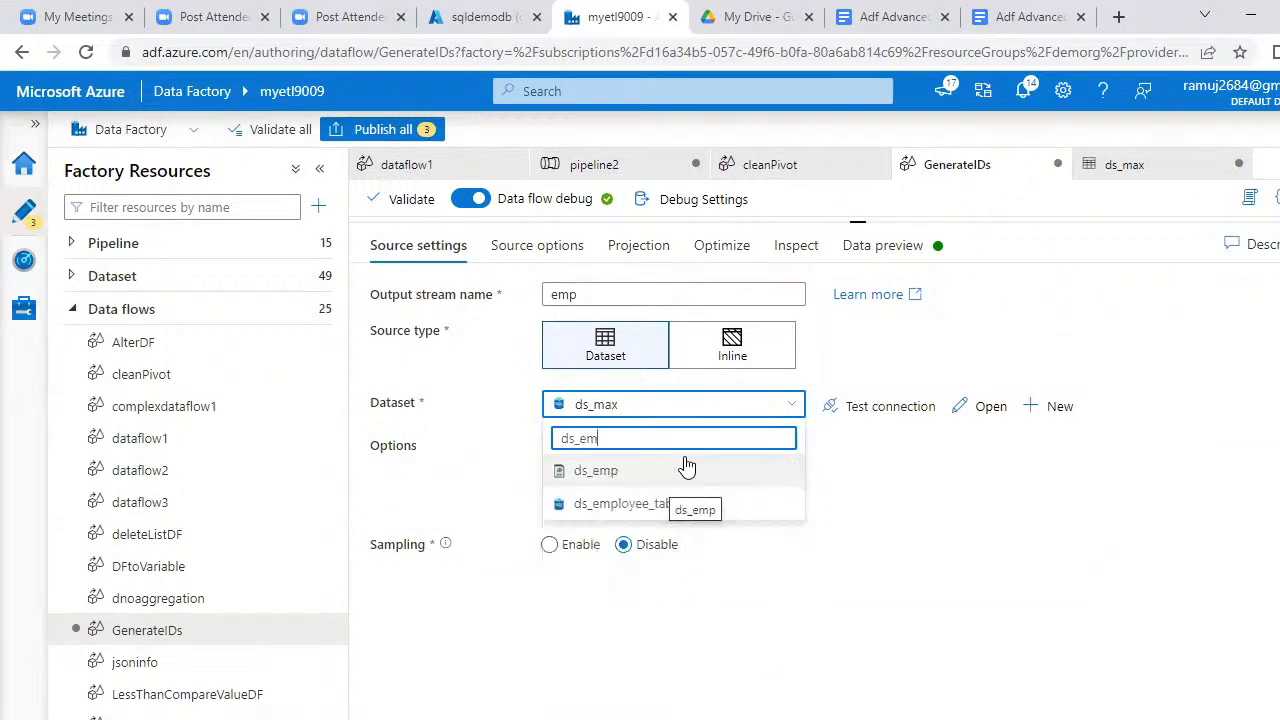
left_click(636, 507)
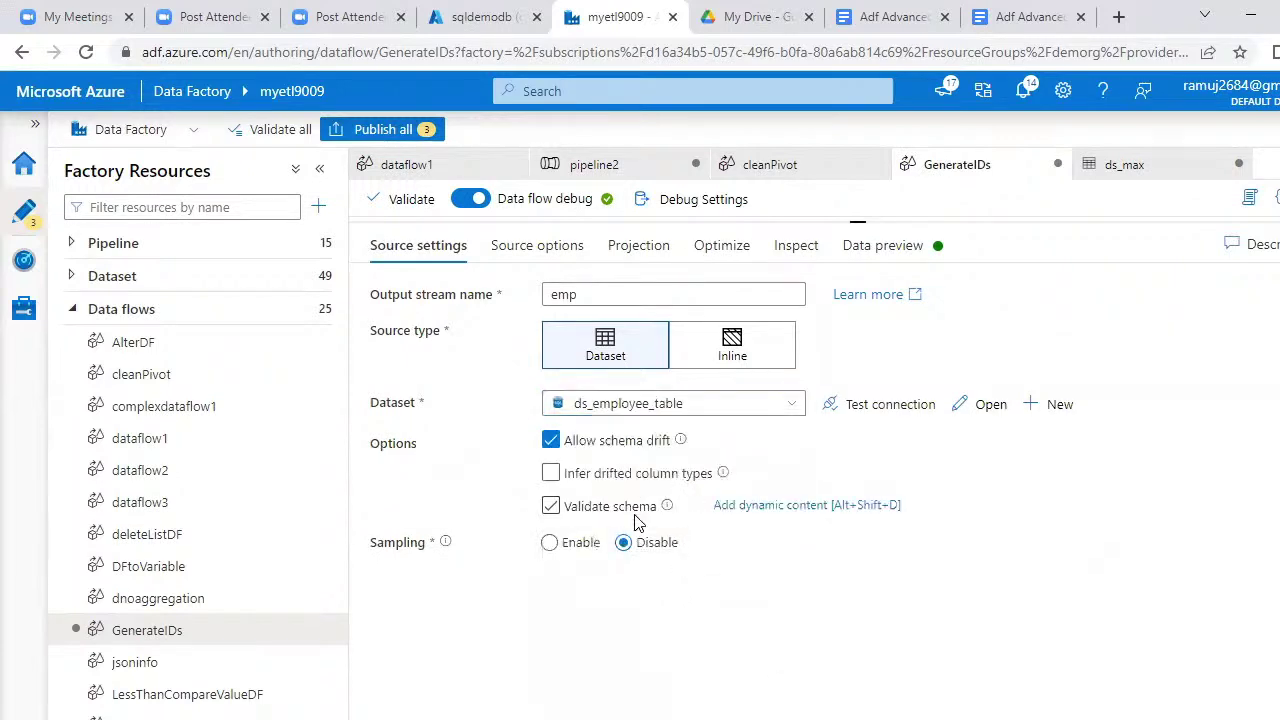
left_click(634, 515)
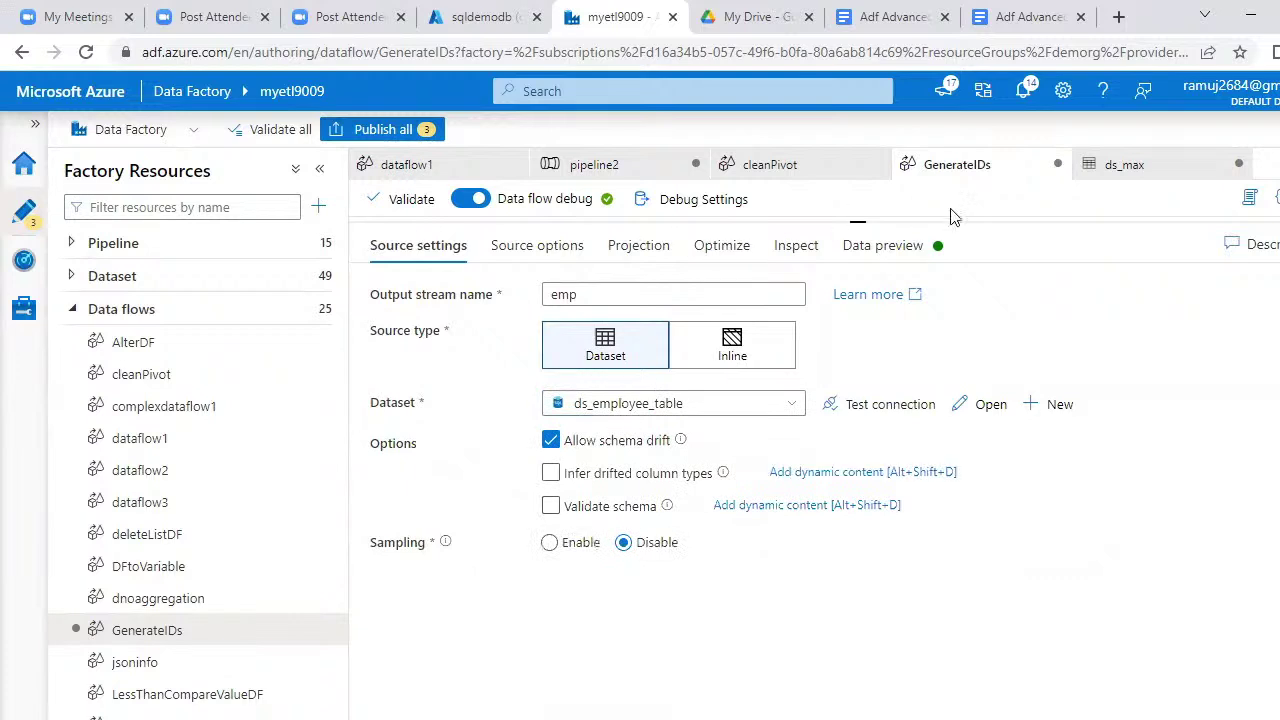
left_click(636, 248)
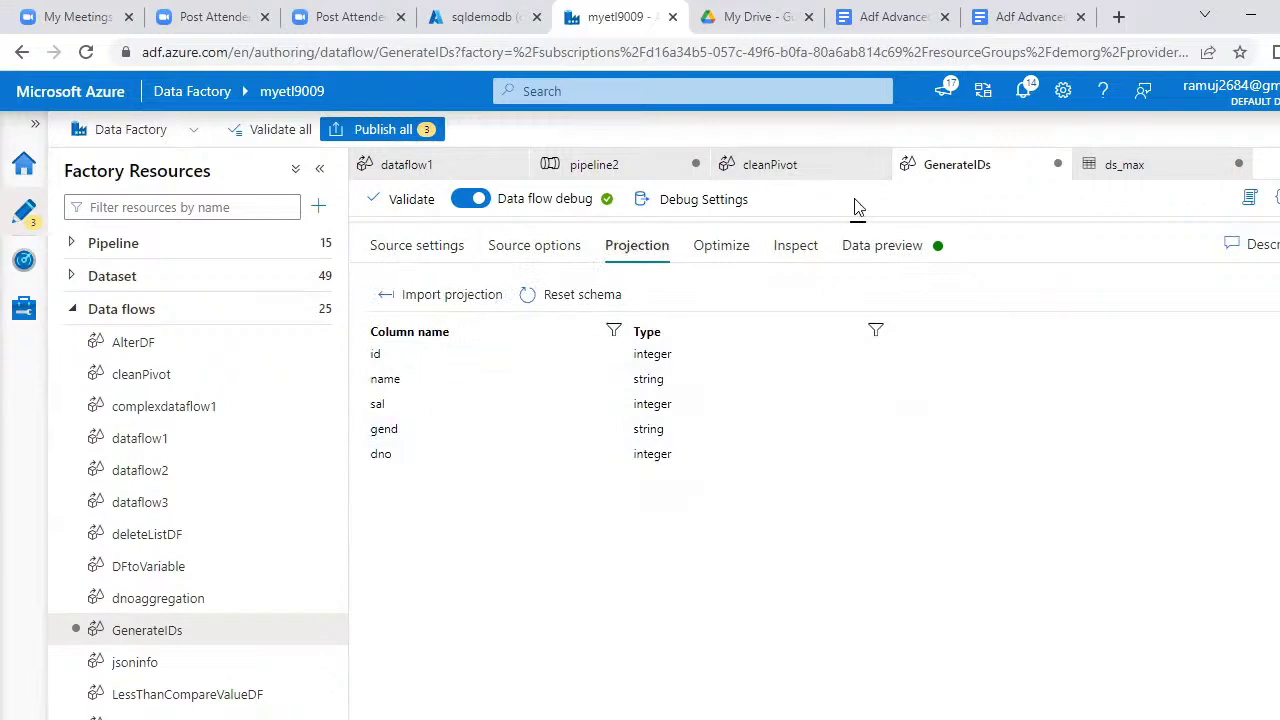
Add an Aggregate transformation after the emp source.
left_click_drag(856, 222, 857, 484)
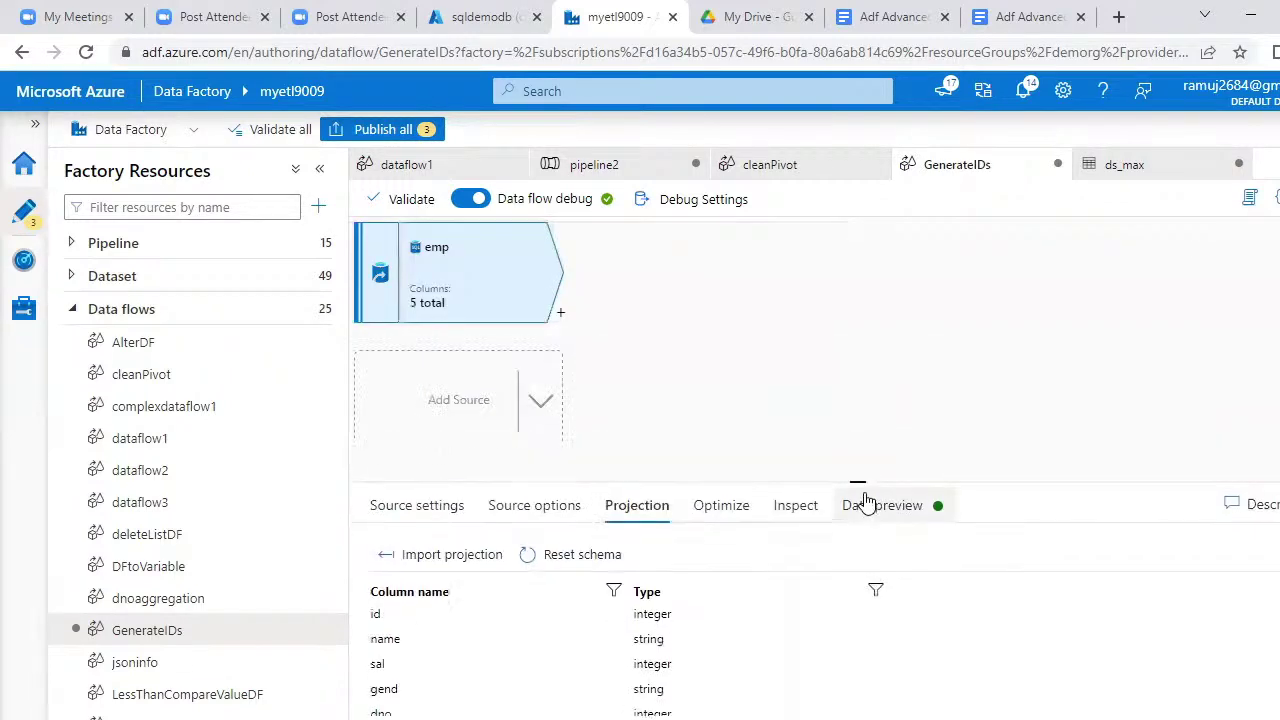
left_click(561, 314)
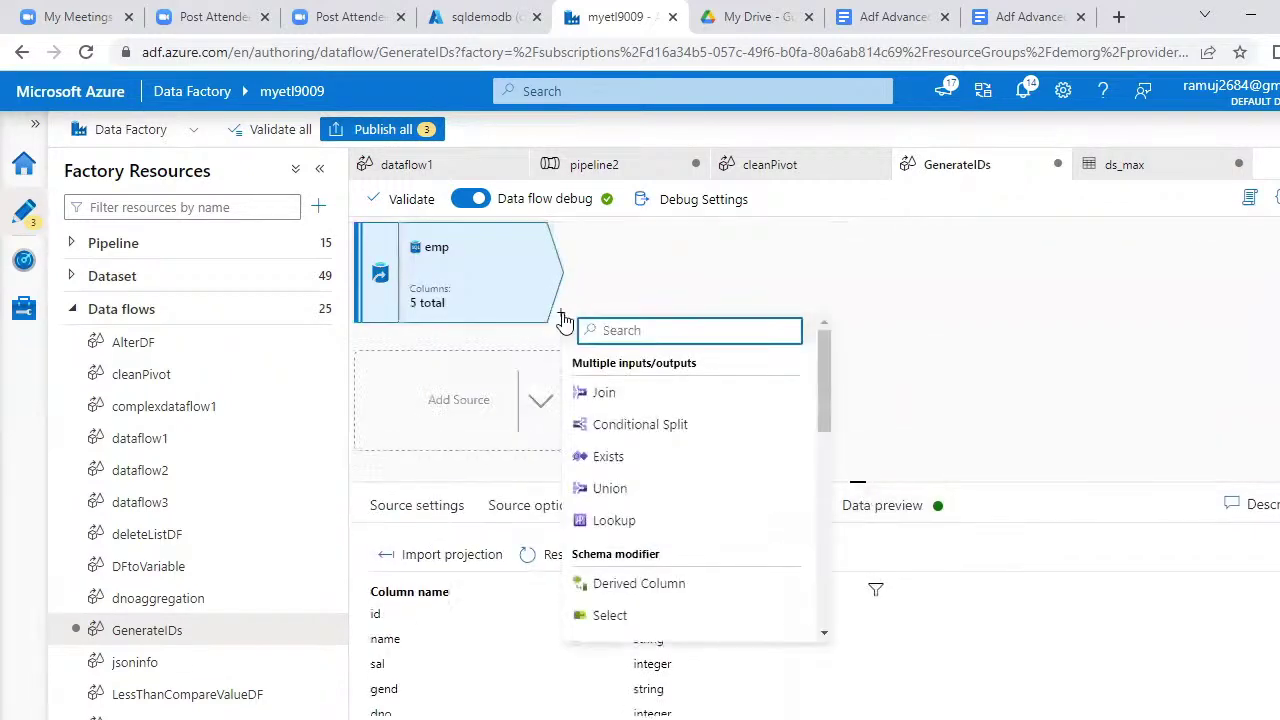
type("agg")
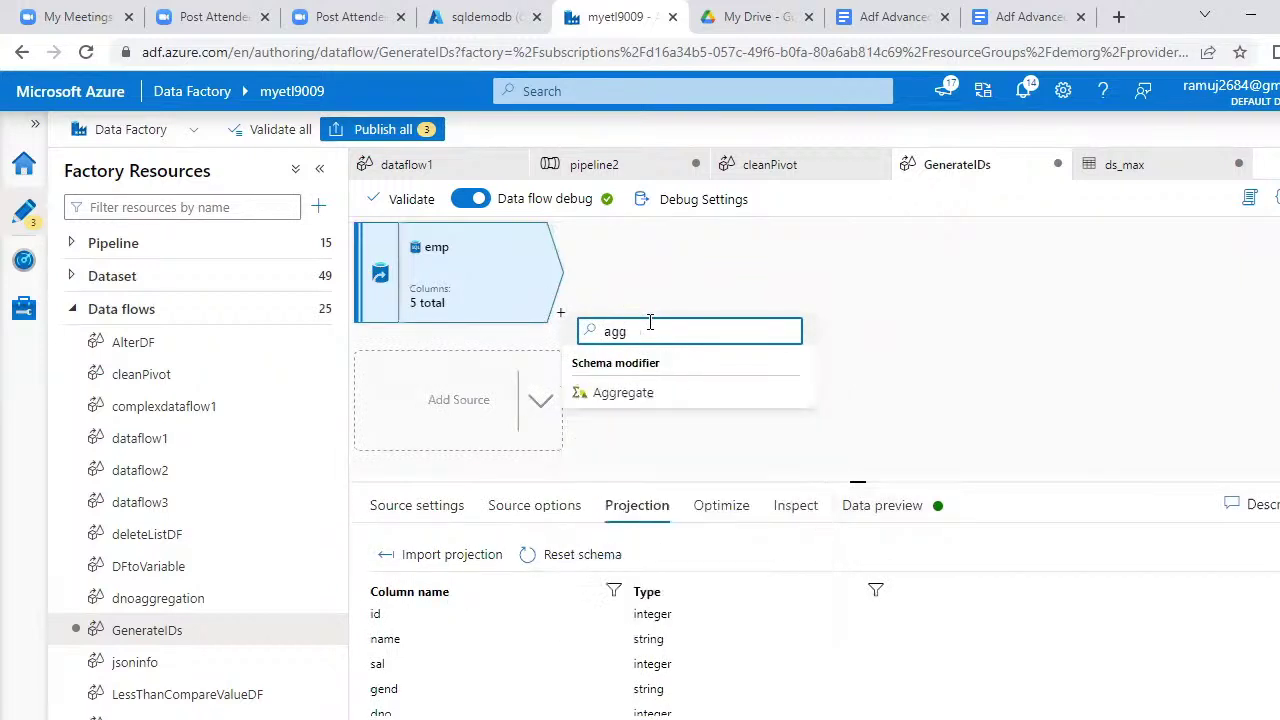
left_click(677, 393)
Add an aggregate column named maxid in the new transformation, without any group-by column.
left_click_drag(858, 482, 868, 311)
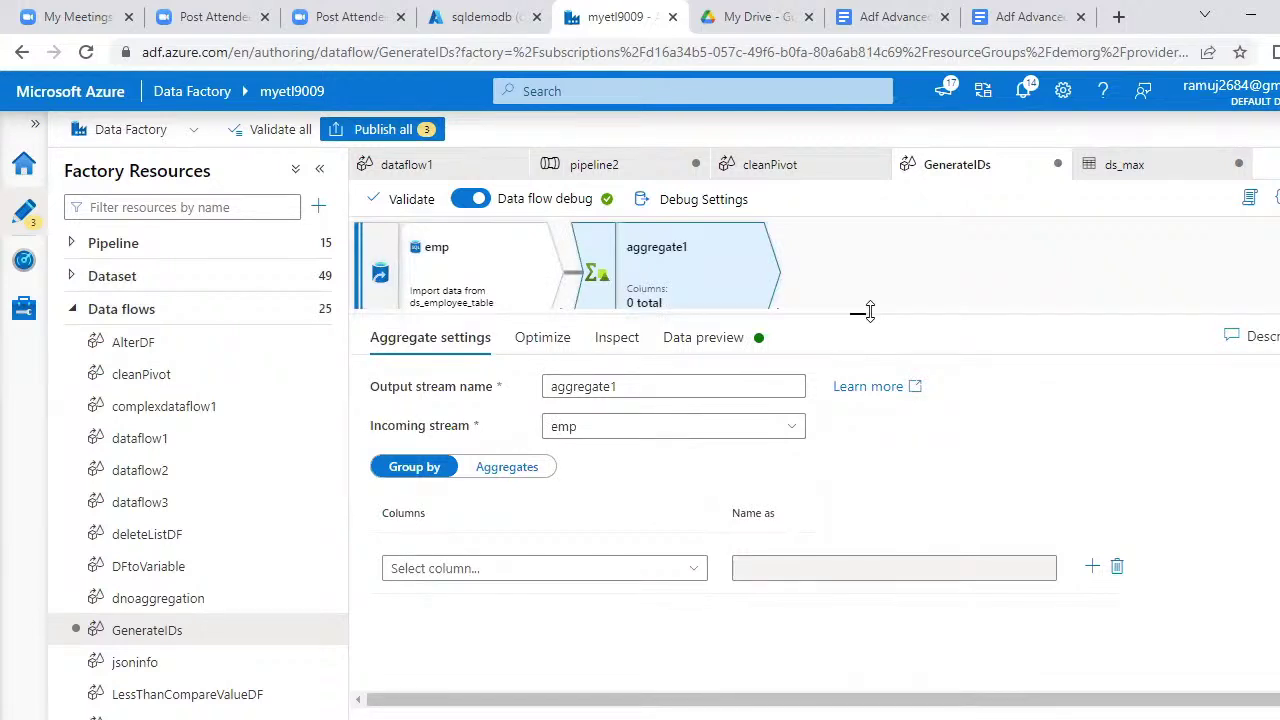
left_click(518, 470)
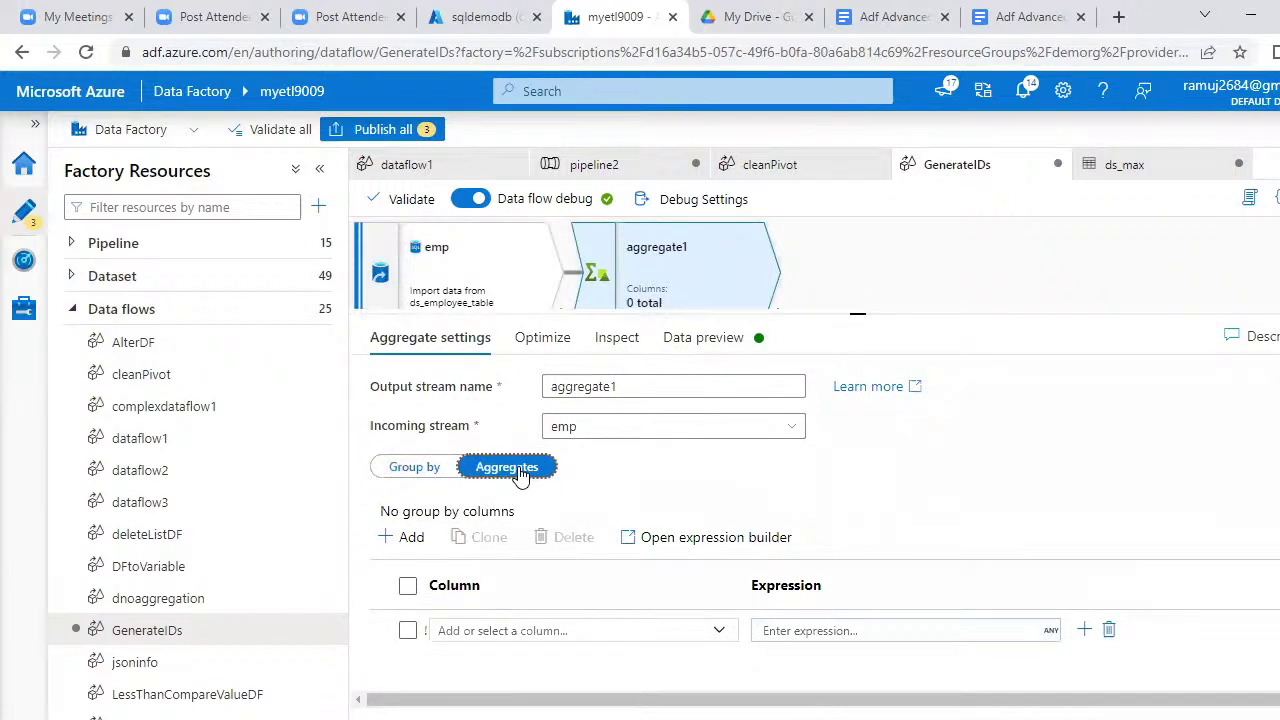
left_click(523, 632)
type("mid")
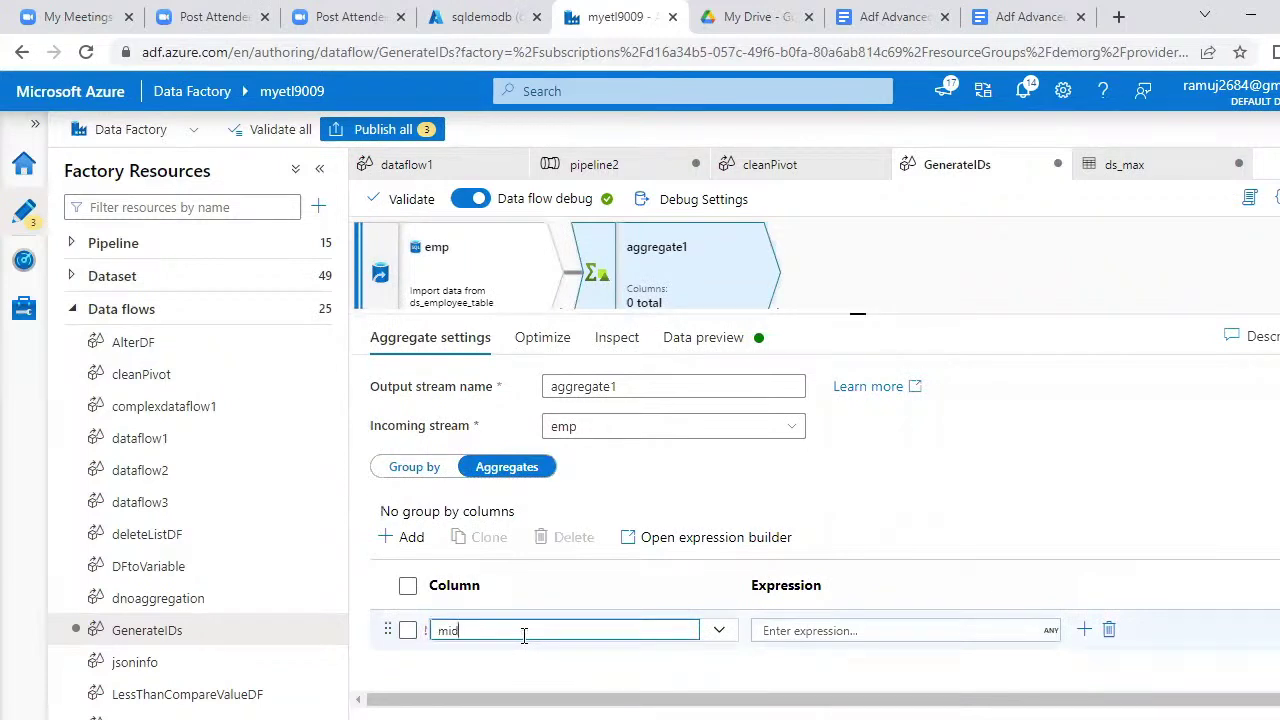
key("BackSpace")
key("BackSpace")
type("axid")
Build the expression max(id) for the maxid column in the expression builder and save it.
left_click(884, 628)
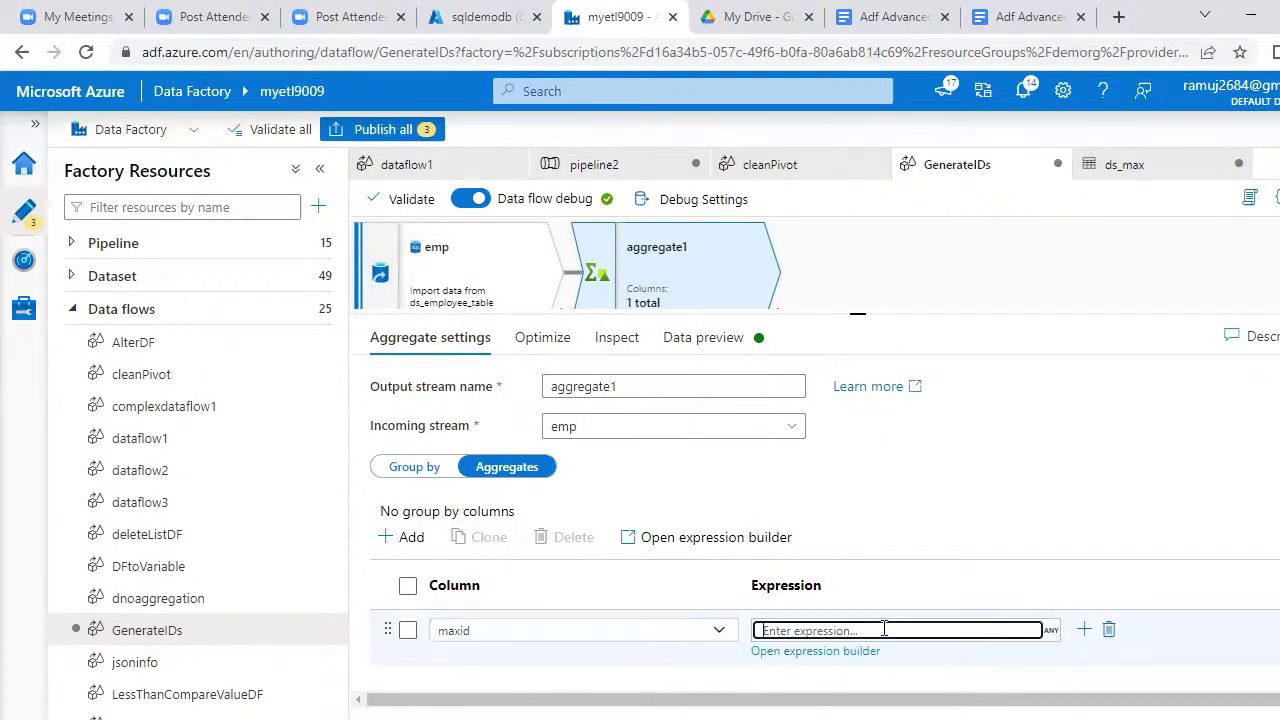
left_click(815, 667)
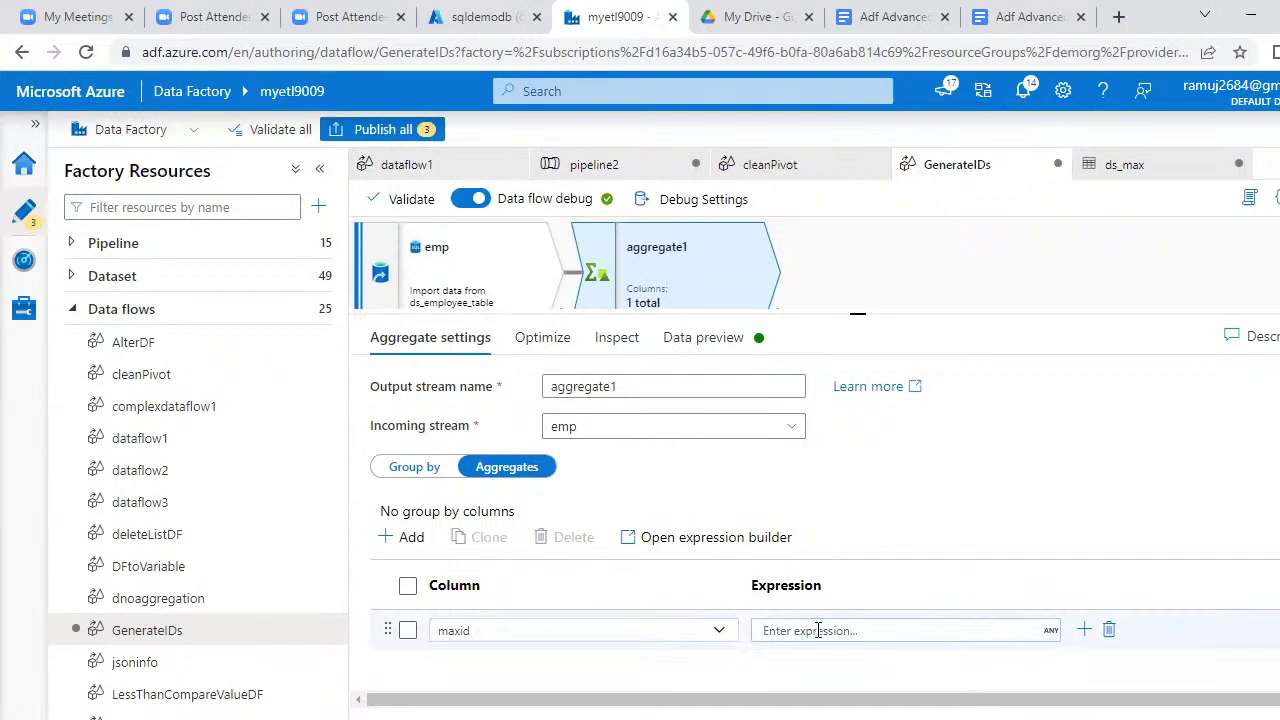
left_click(818, 634)
left_click(817, 652)
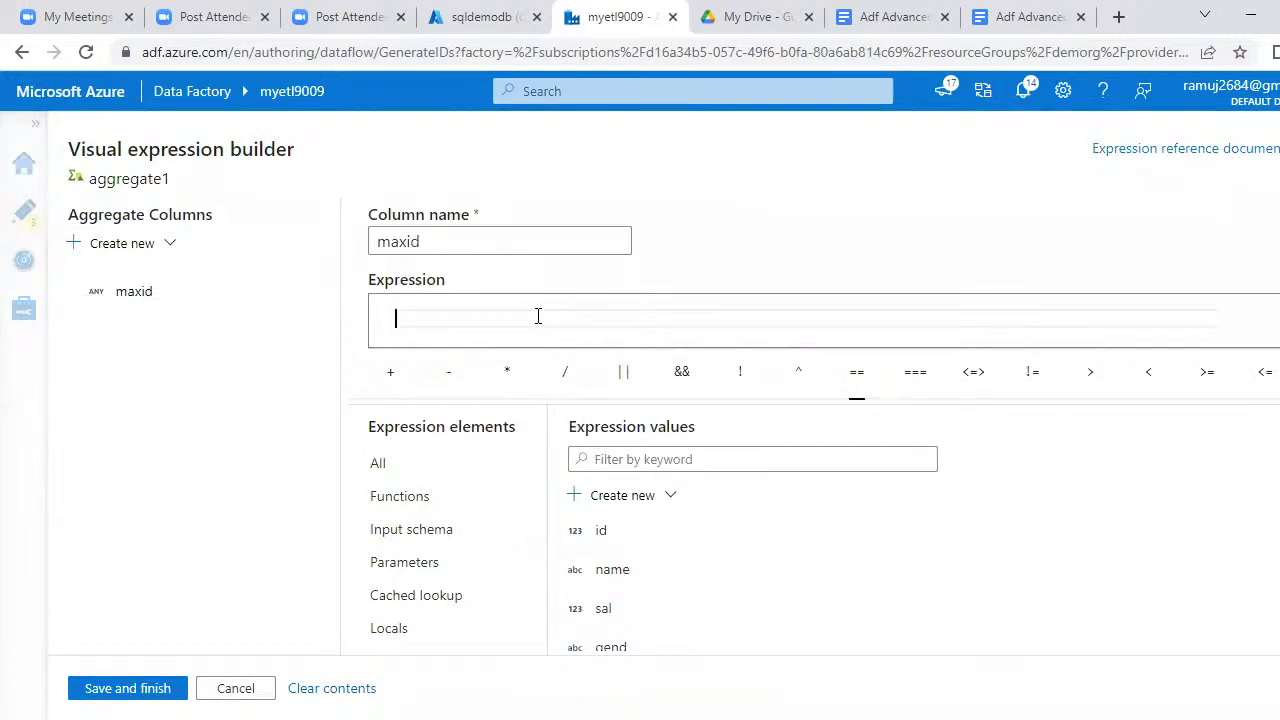
type("max")
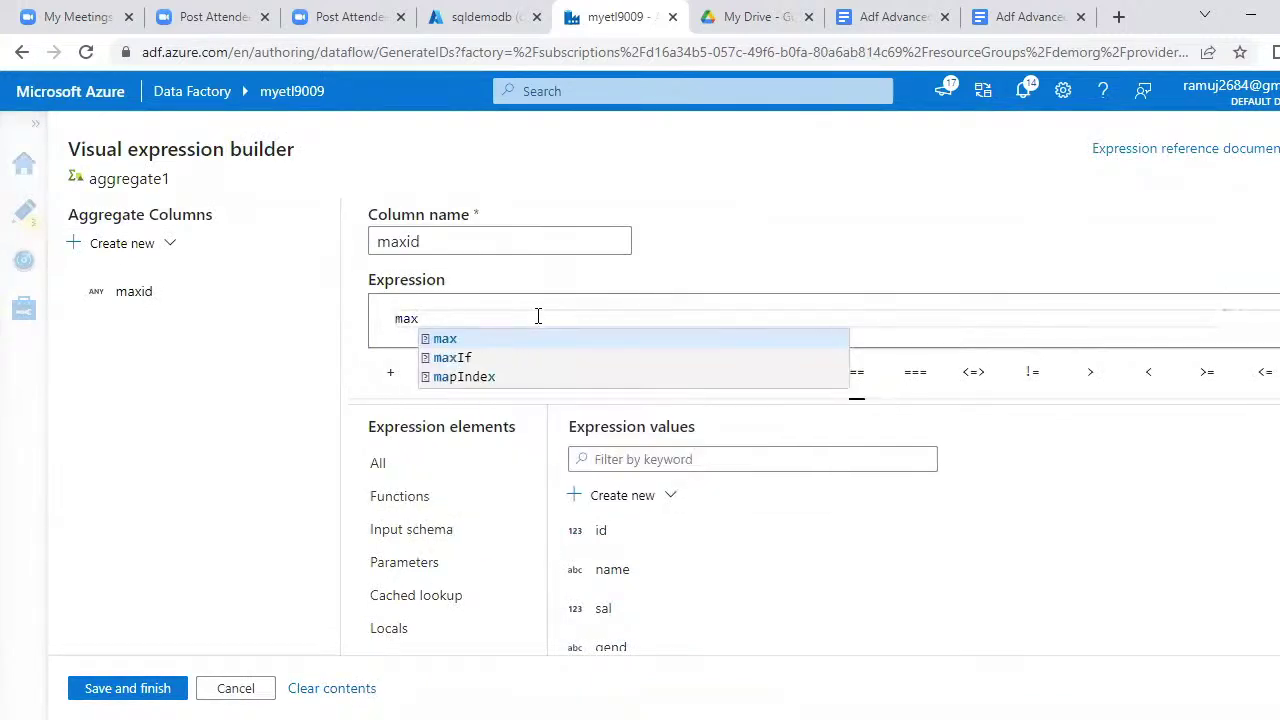
type("(id")
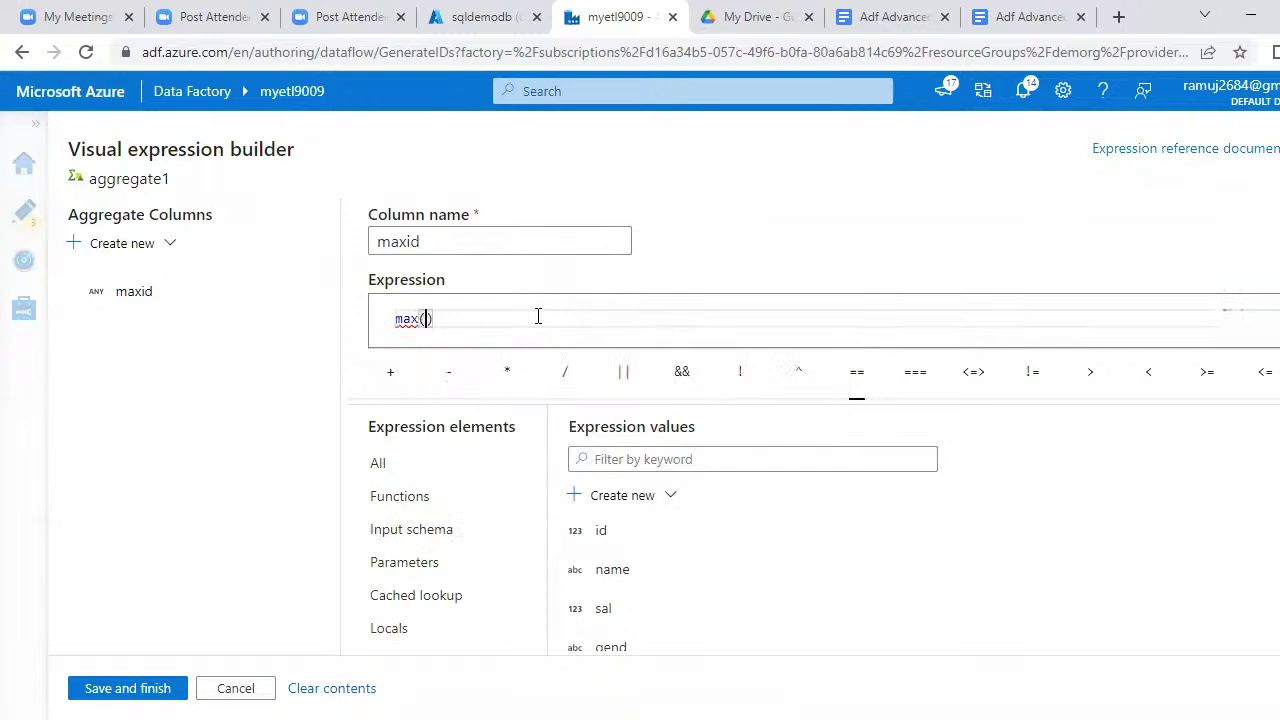
left_click(938, 316)
left_click(124, 689)
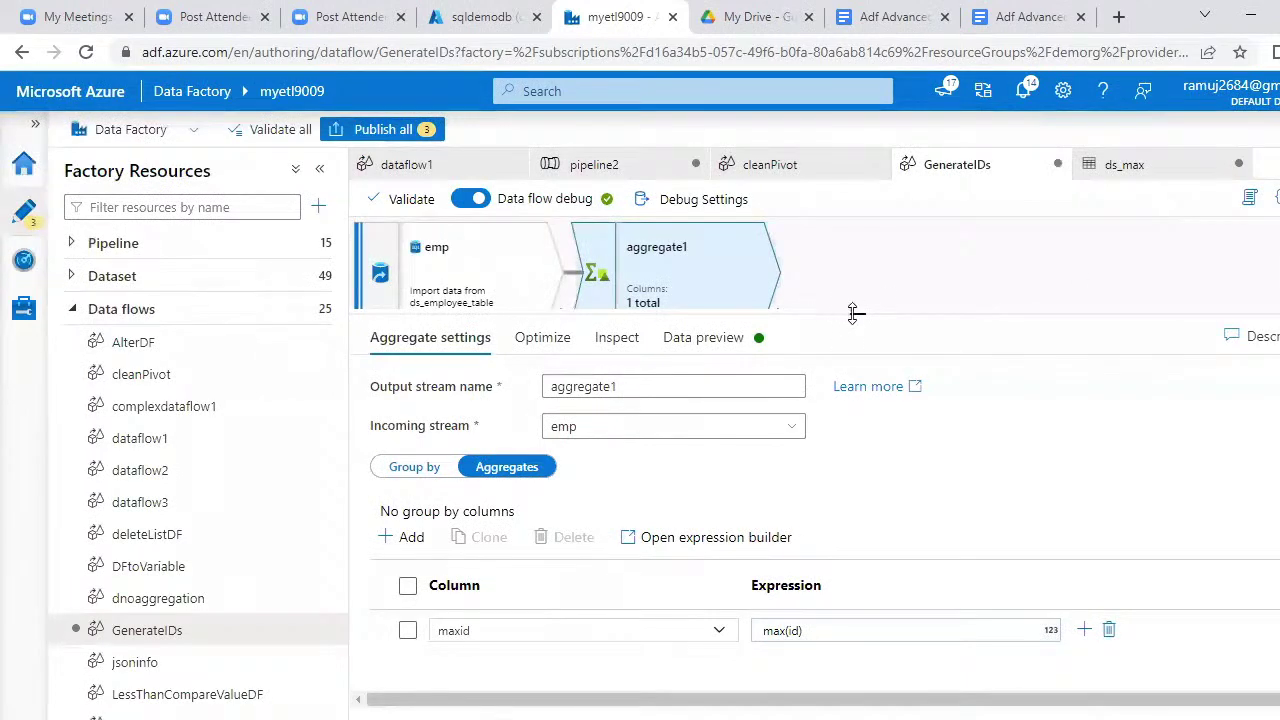
Refresh the aggregate transformation's data preview to check the maxid value.
left_click_drag(853, 313, 851, 376)
left_click(710, 408)
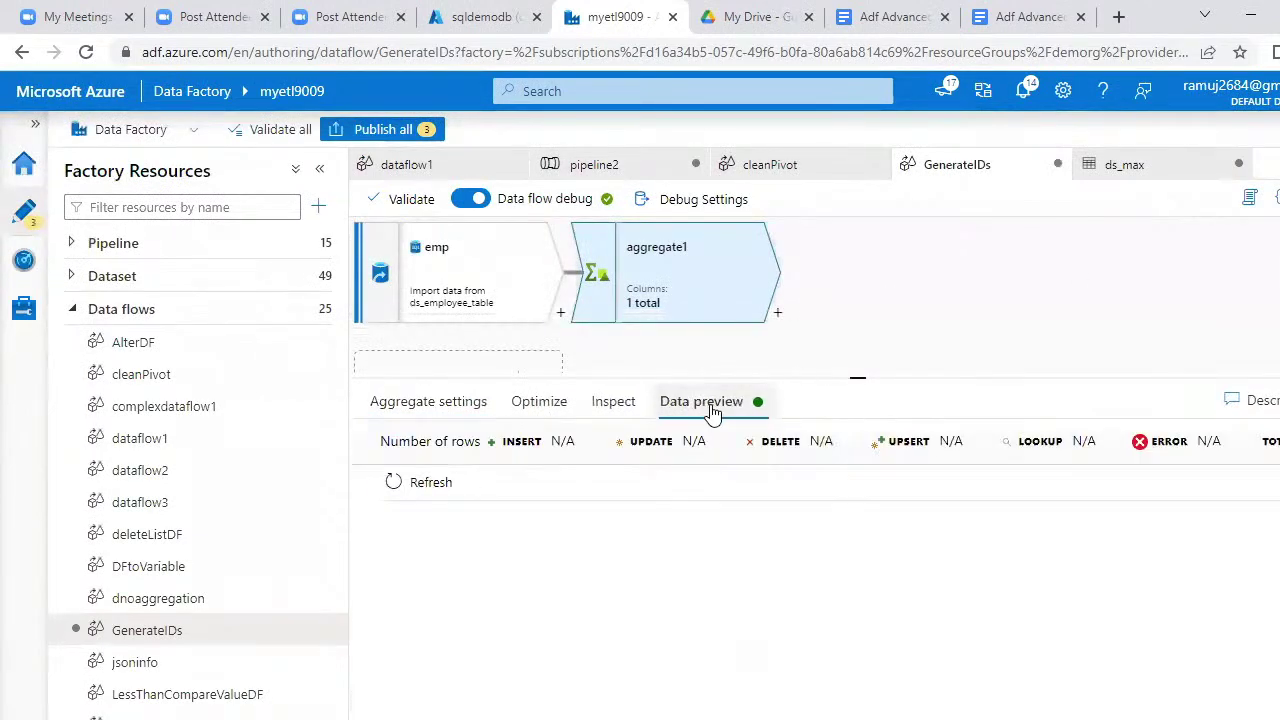
left_click(416, 487)
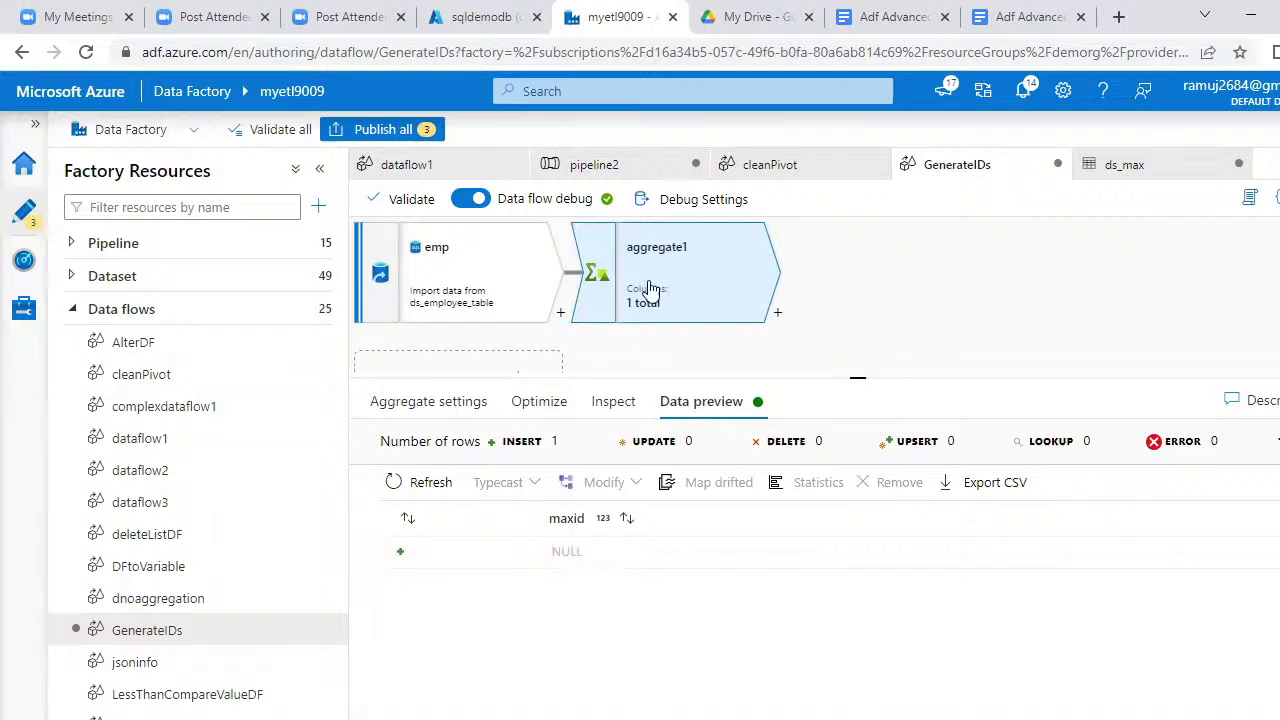
Review the emp source's dataset settings, projection and data preview to check what it passes to the aggregate.
left_click(485, 288)
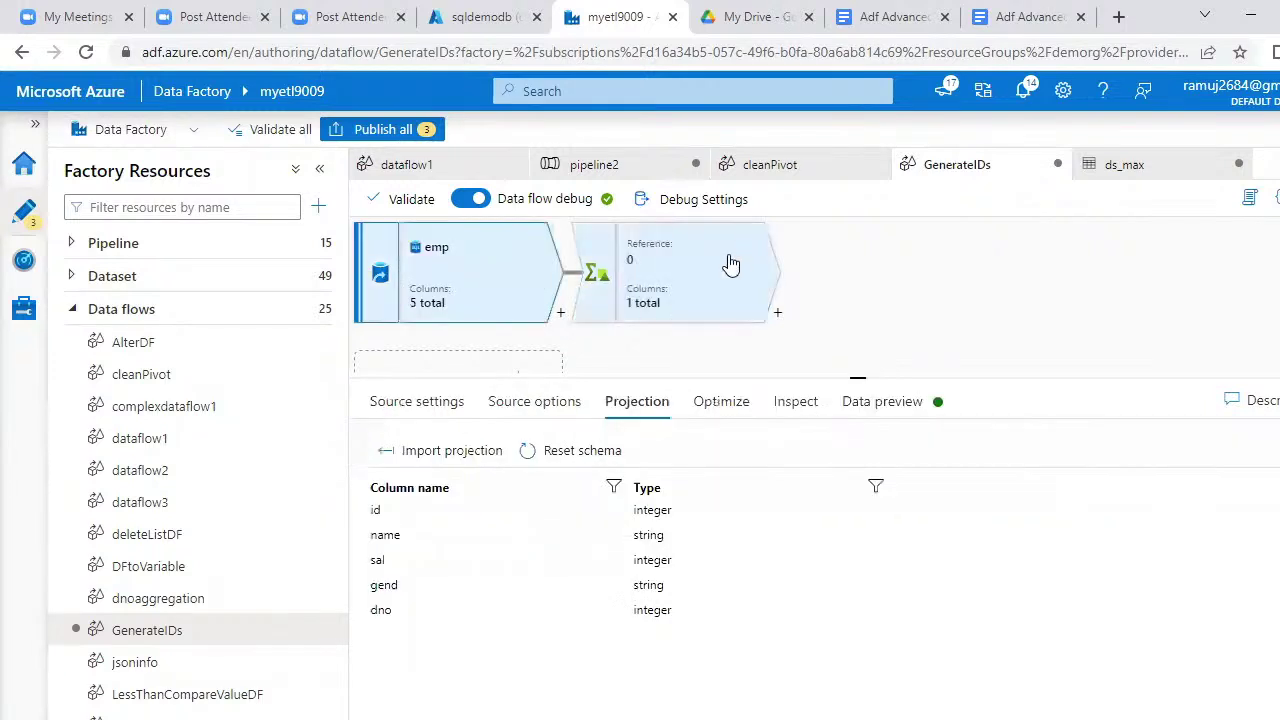
left_click(731, 263)
left_click(460, 280)
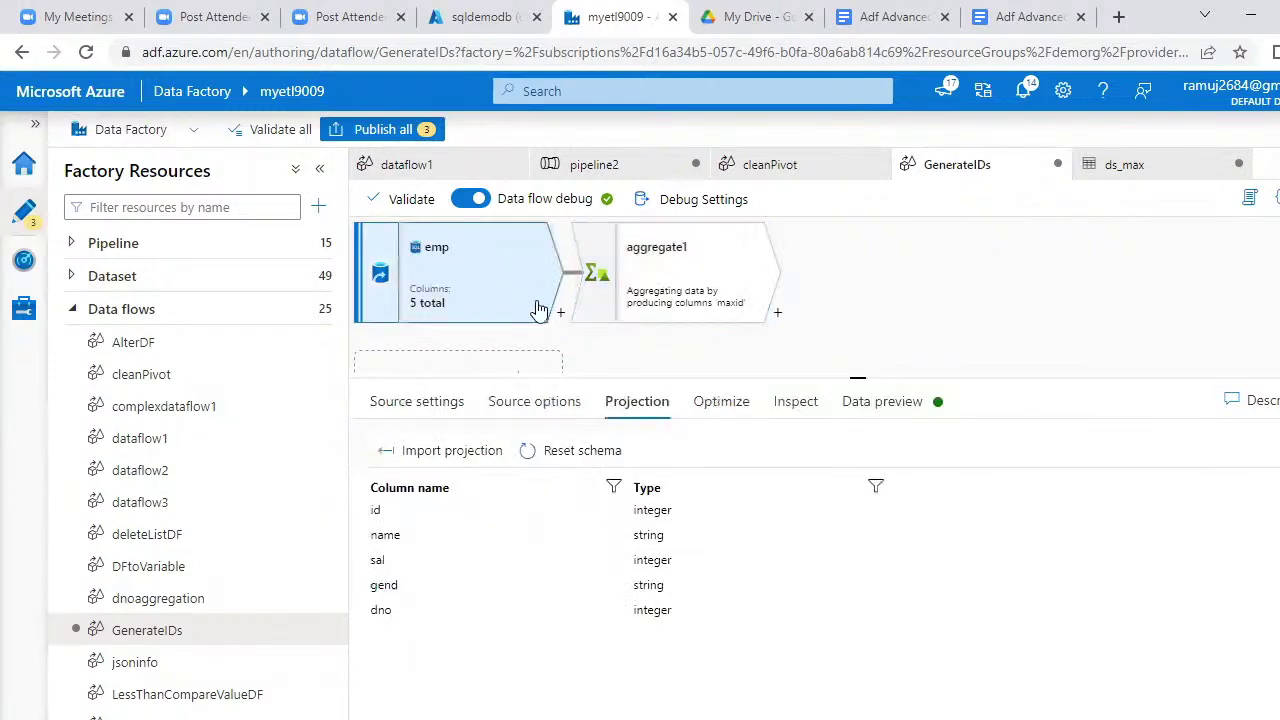
left_click(561, 316)
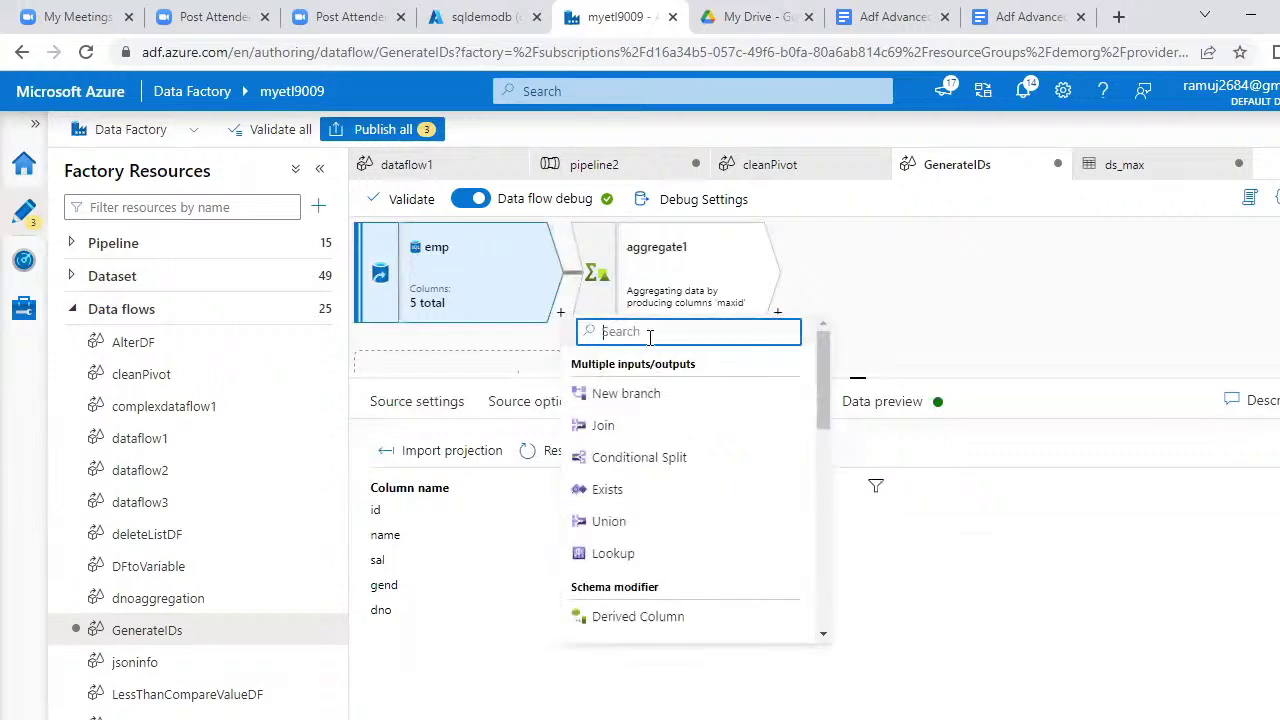
left_click(490, 290)
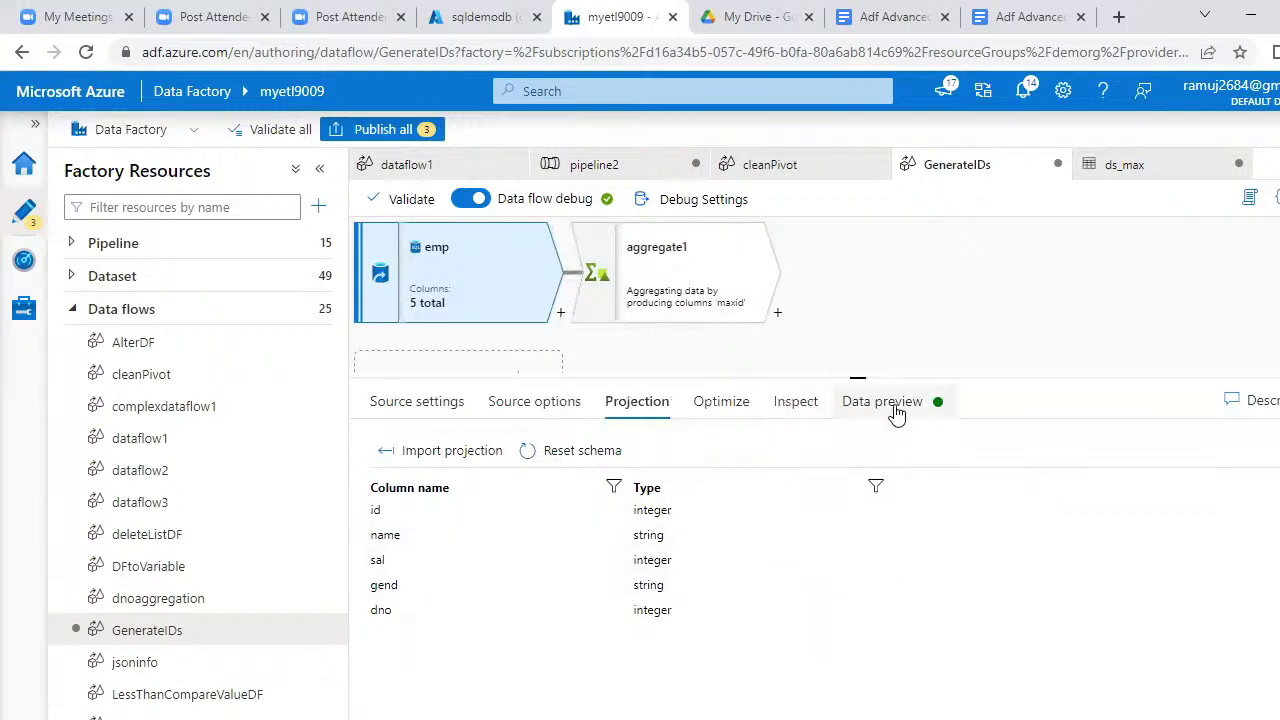
left_click(895, 405)
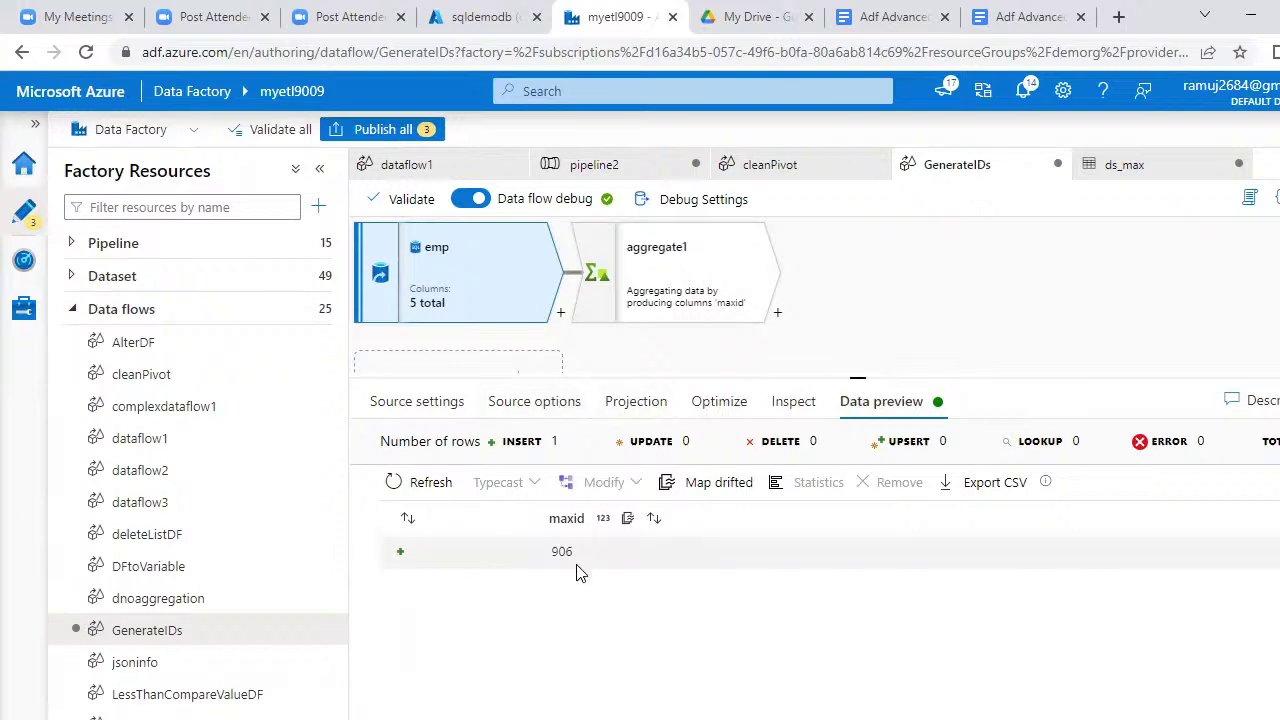
left_click(436, 402)
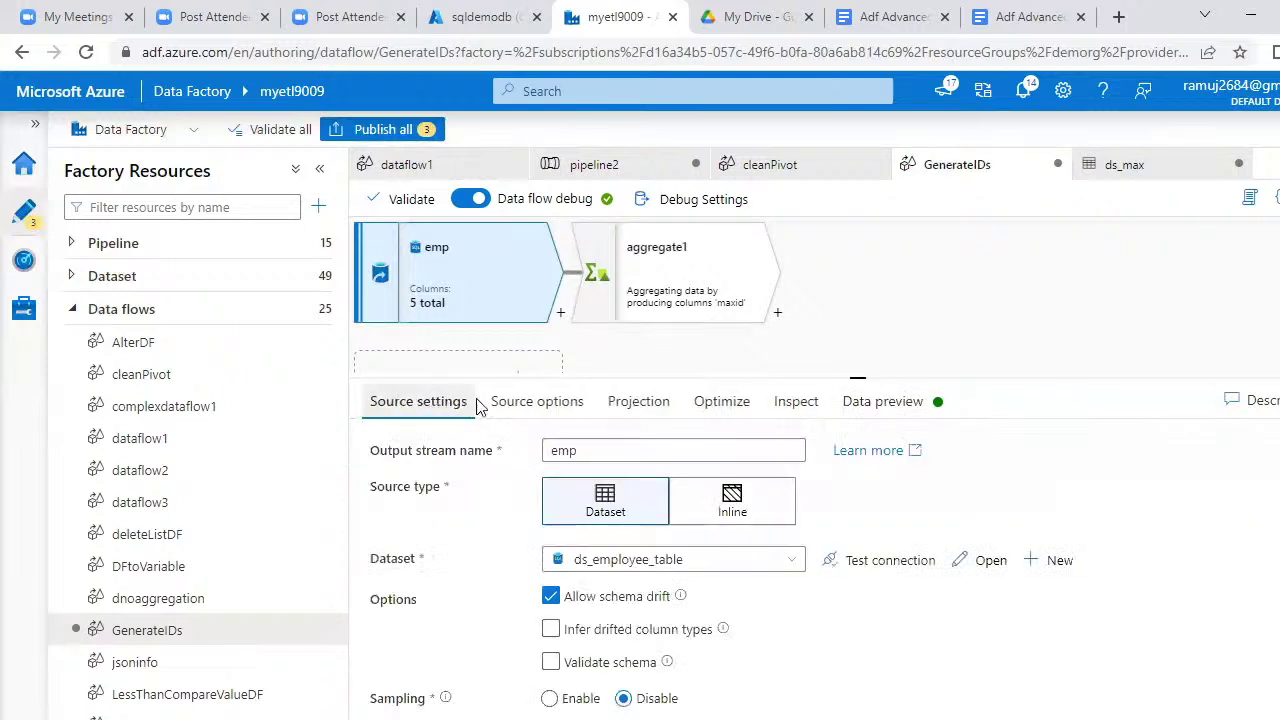
left_click(627, 410)
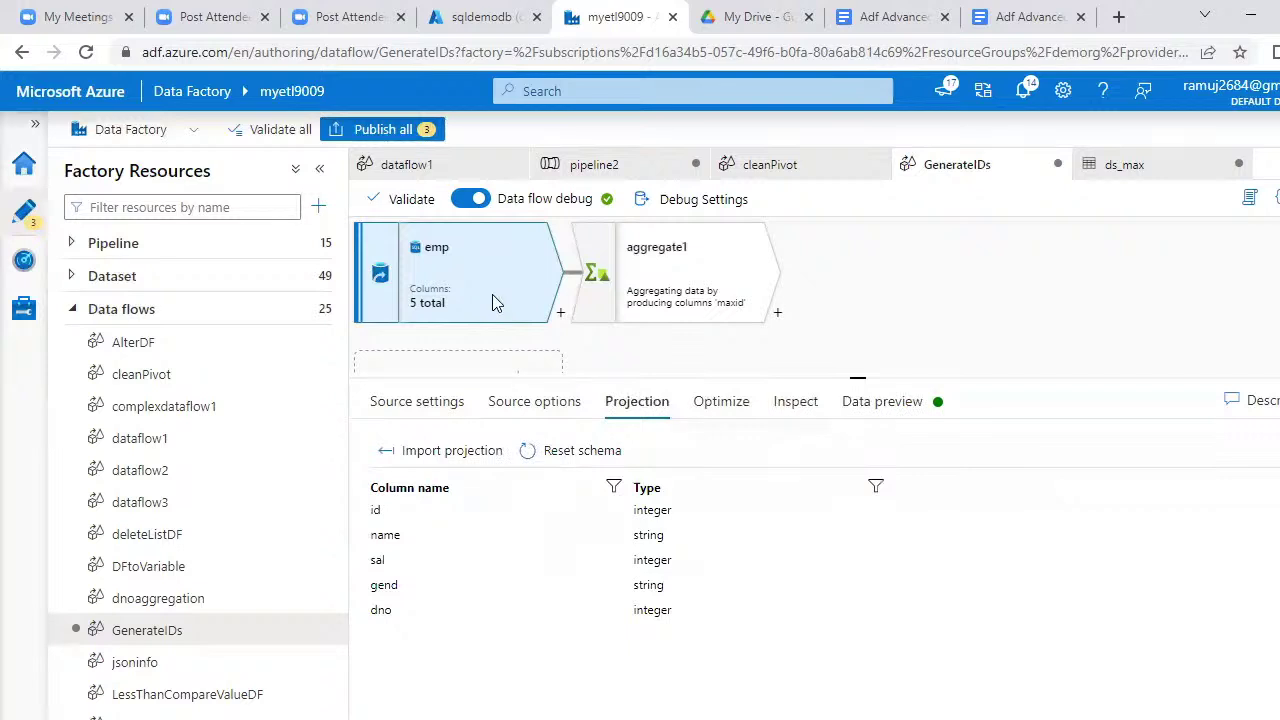
left_click(868, 412)
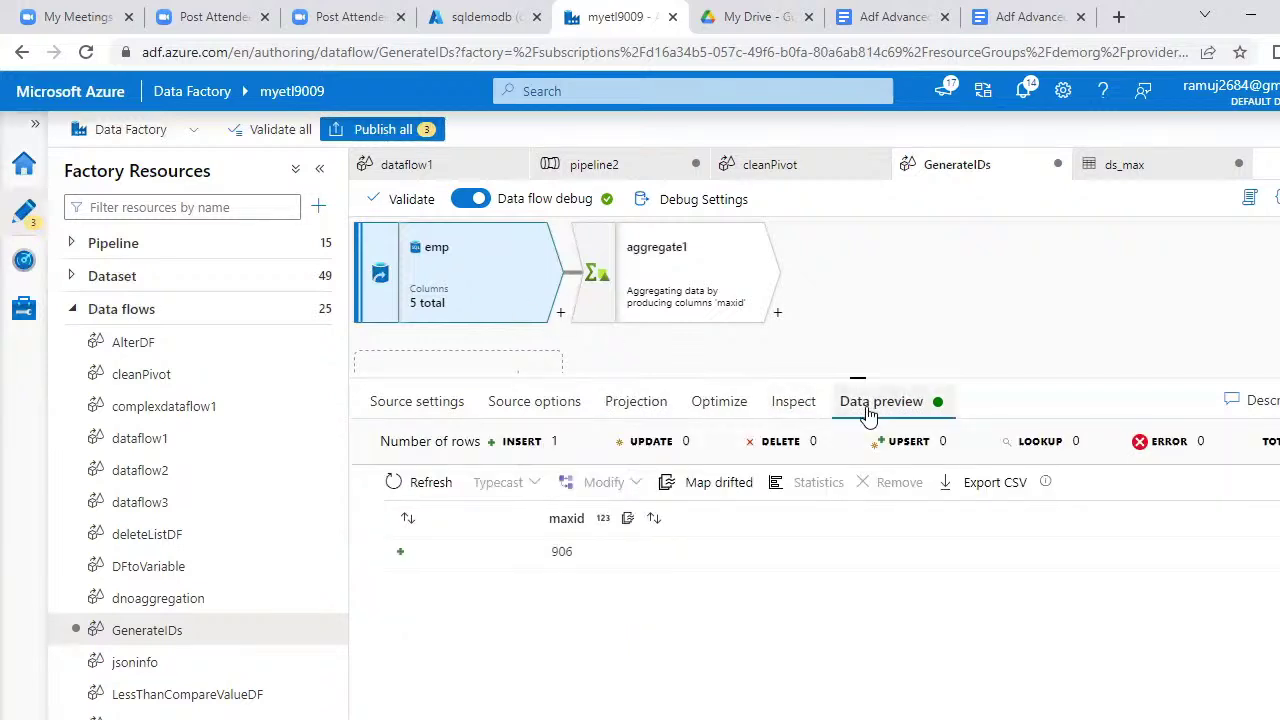
Refresh the emp source's data preview and look through all of its columns.
left_click(422, 482)
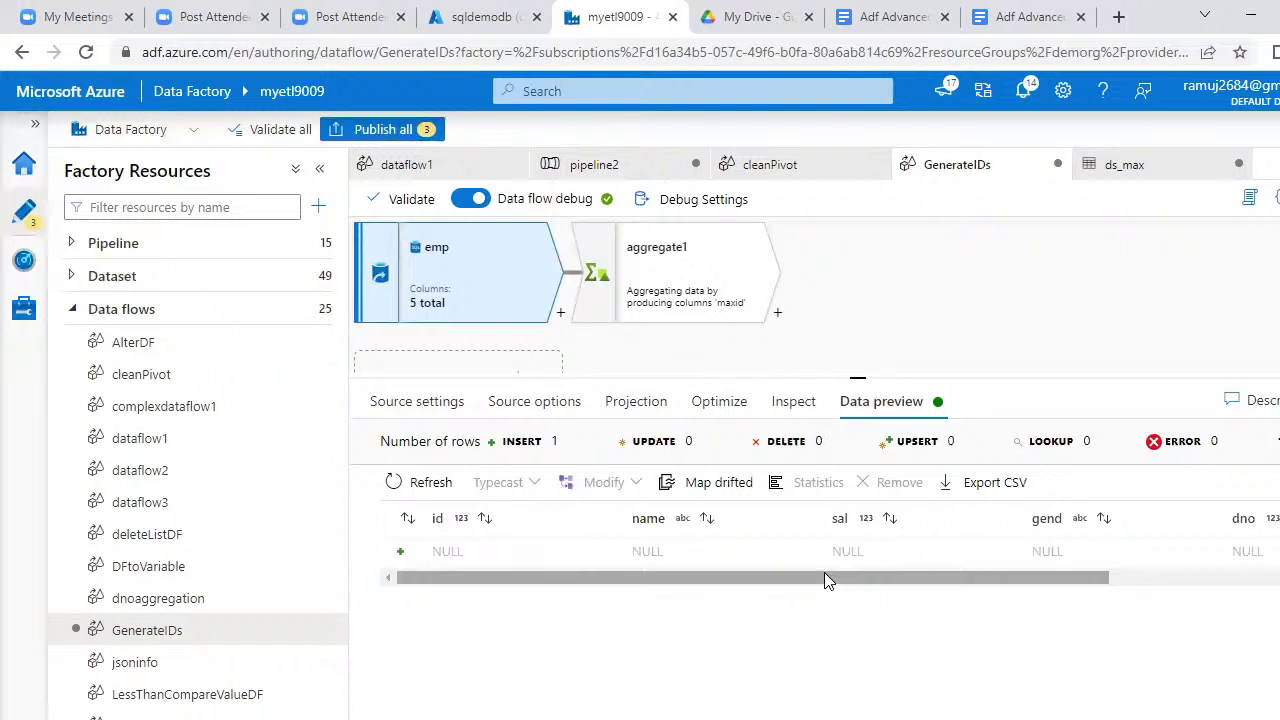
left_click(1276, 578)
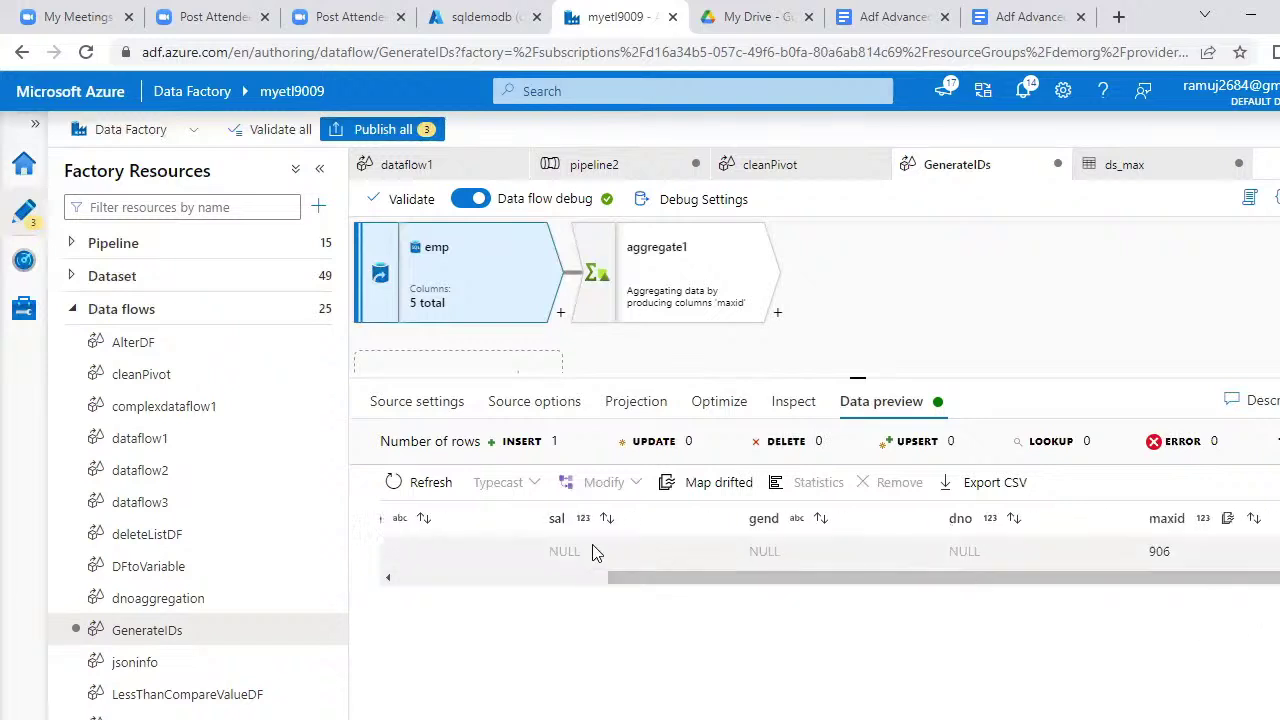
left_click(546, 580)
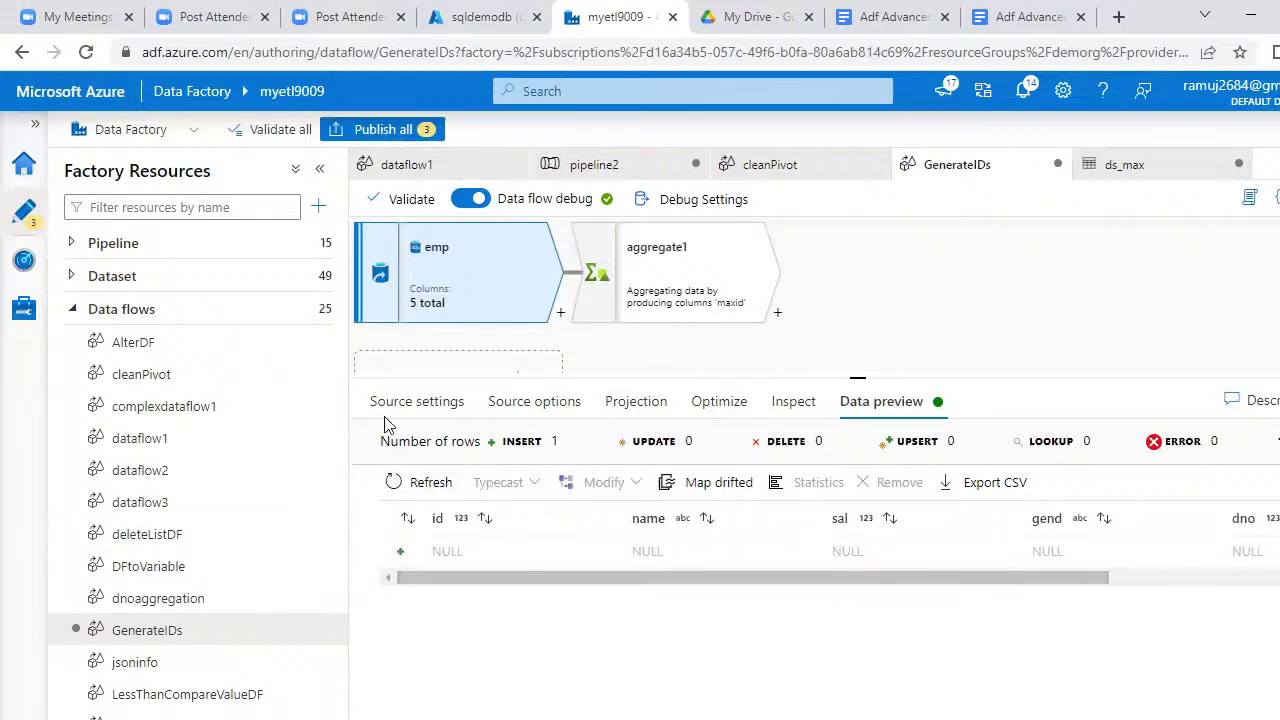
Open the emp source's dataset ds_employee_table and re-import its schema.
left_click(418, 404)
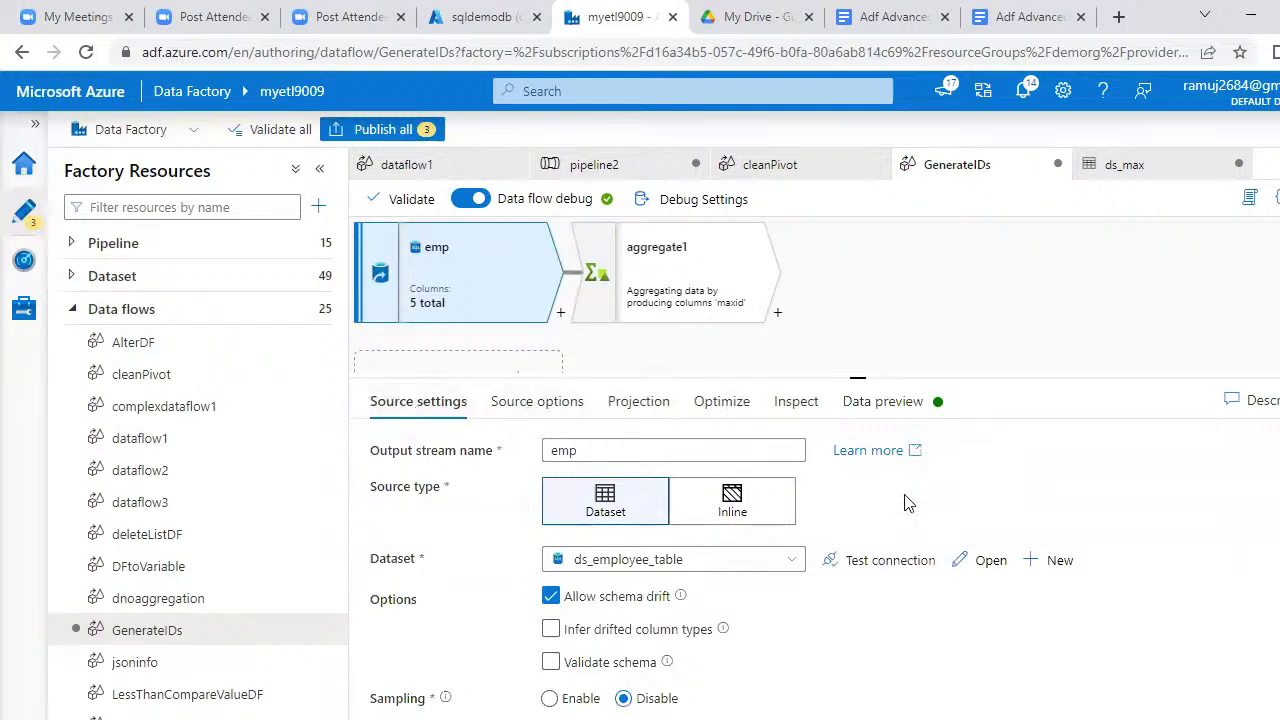
left_click(988, 562)
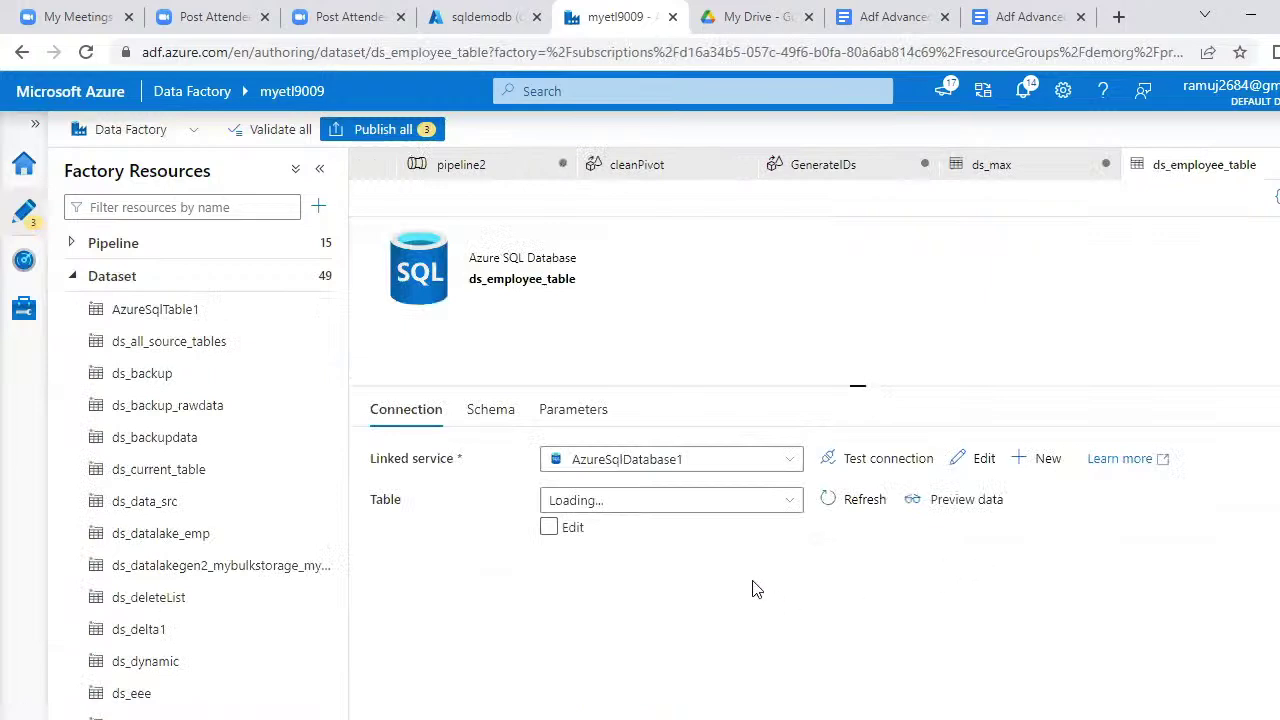
left_click(492, 413)
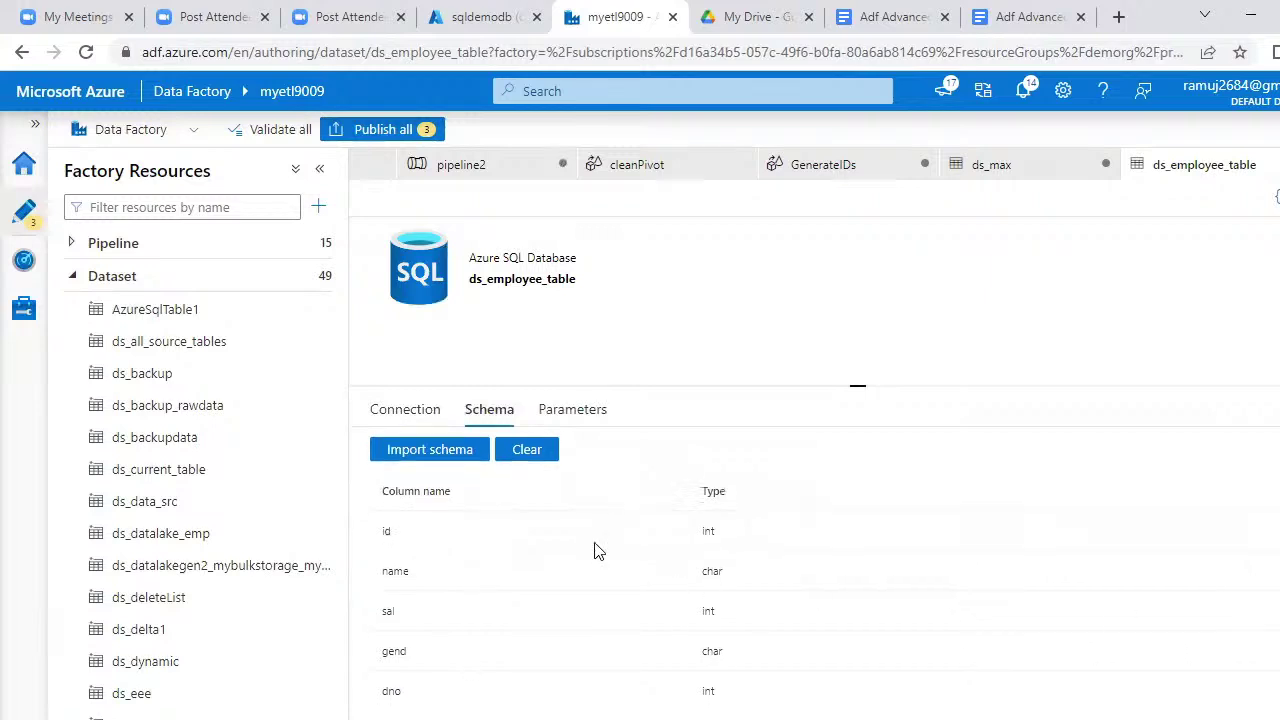
left_click(430, 455)
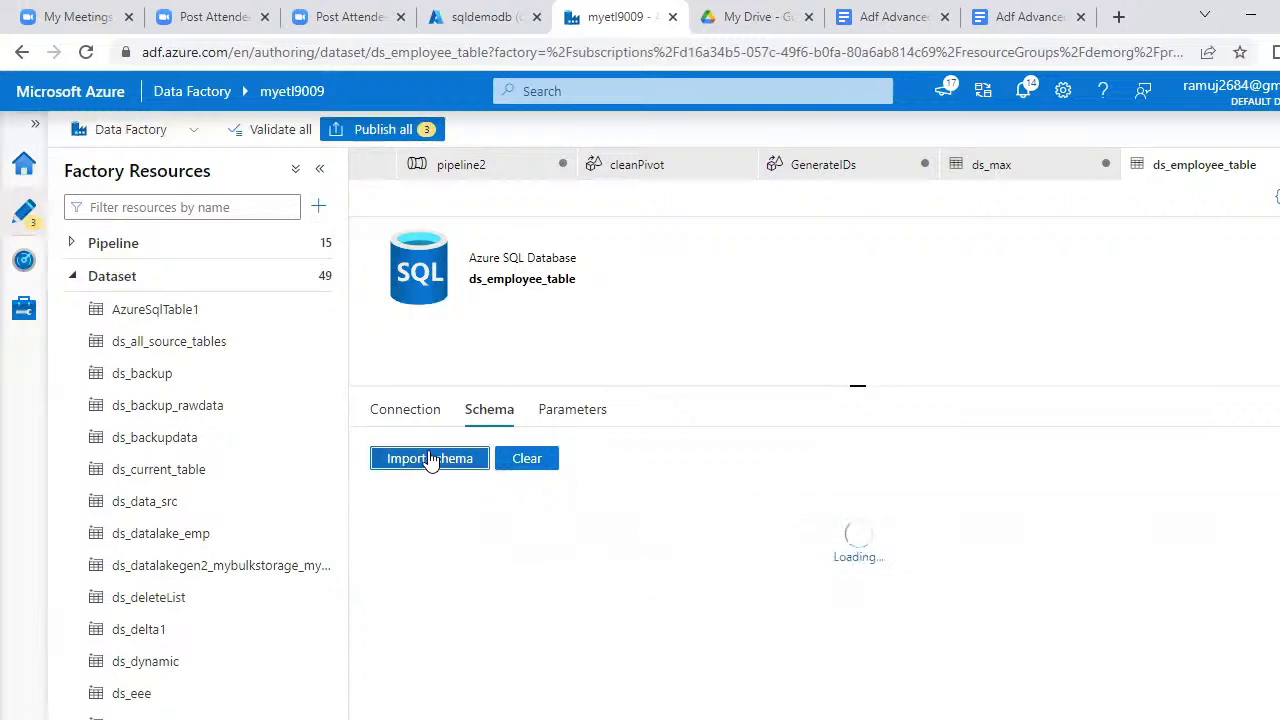